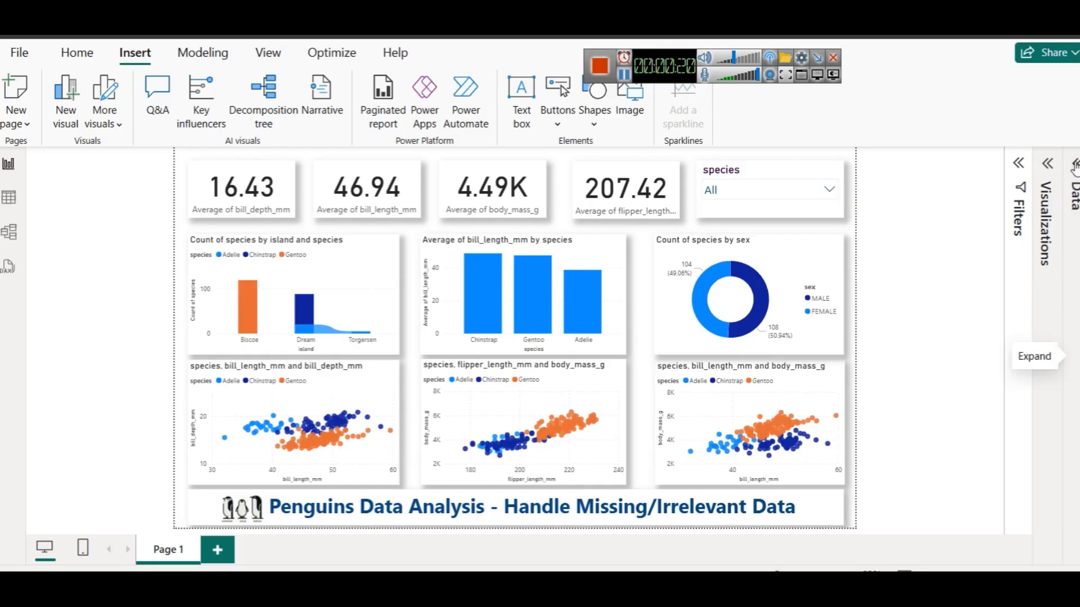
Expand the report's list of data fields and open the Penguins table's query for editing
click(1073, 186)
right_click(978, 227)
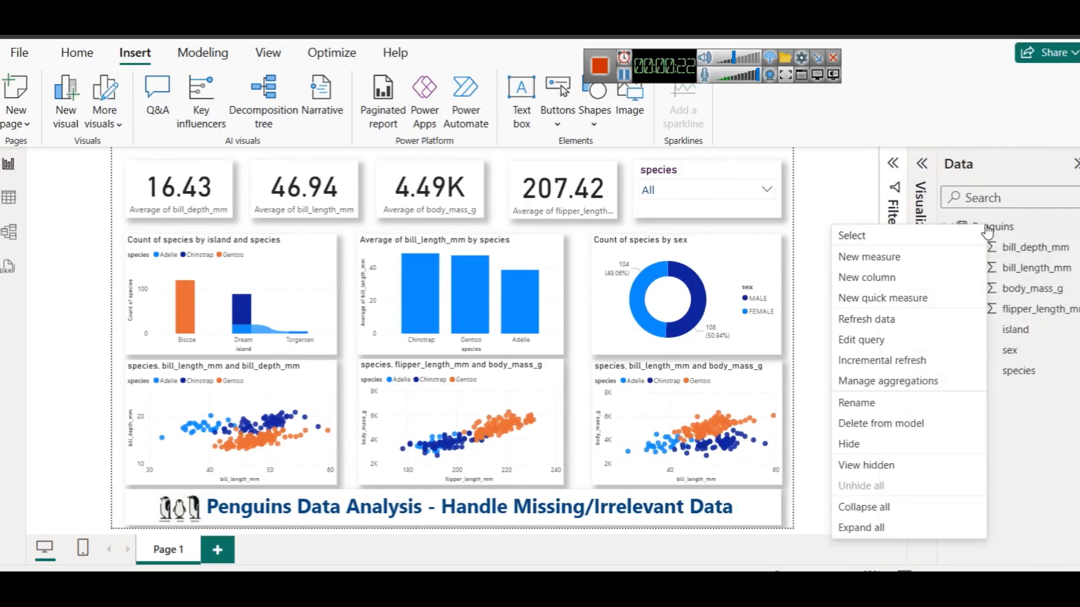
click(897, 343)
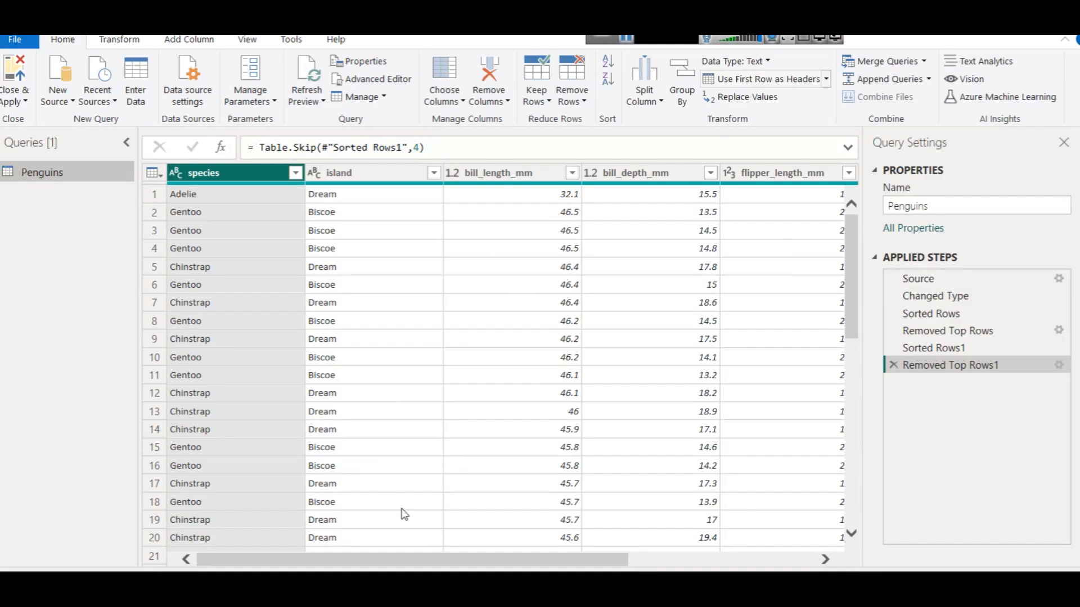
Search the computer's installed apps for "power" to launch Power BI Desktop
mouse_move(439, 587)
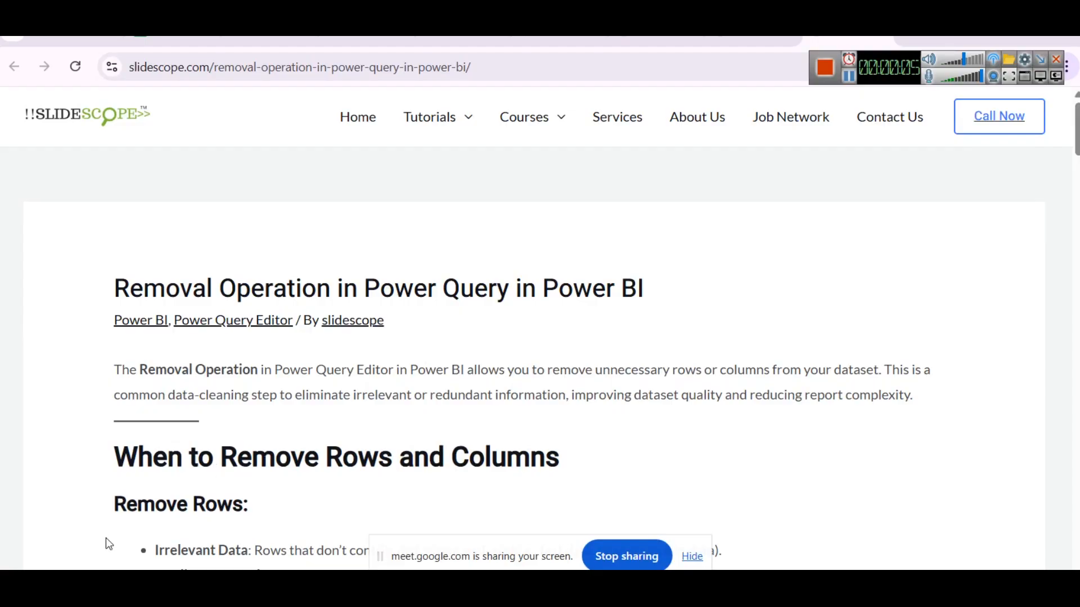
key(super+s)
text(power)
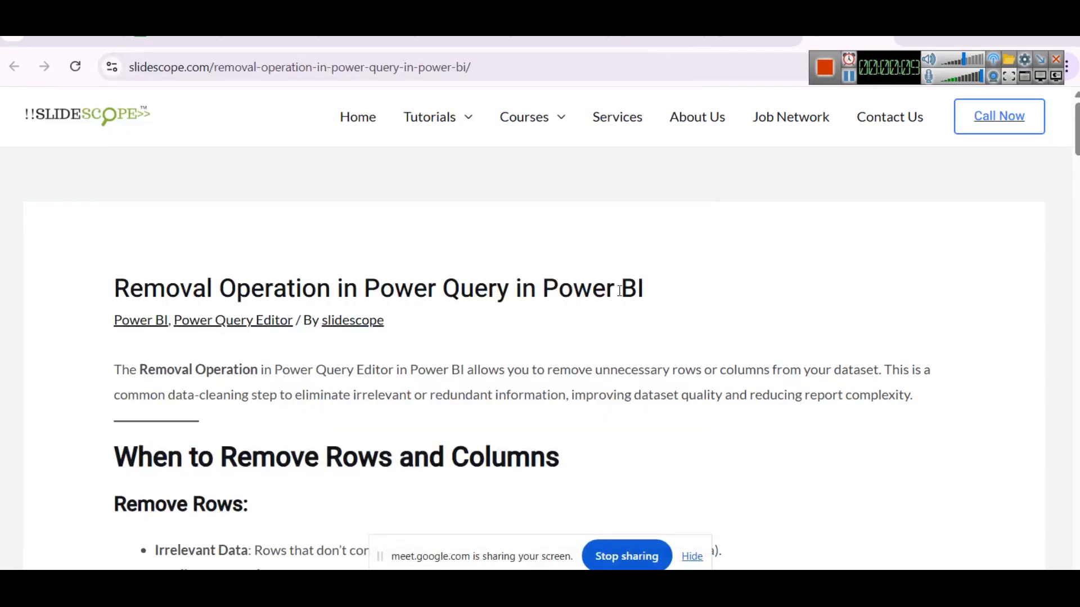
Read the web article's introduction and its guidance on when to remove rows and columns
click(444, 294)
scroll(271, 385, down, 3)
scroll(257, 381, up, 2)
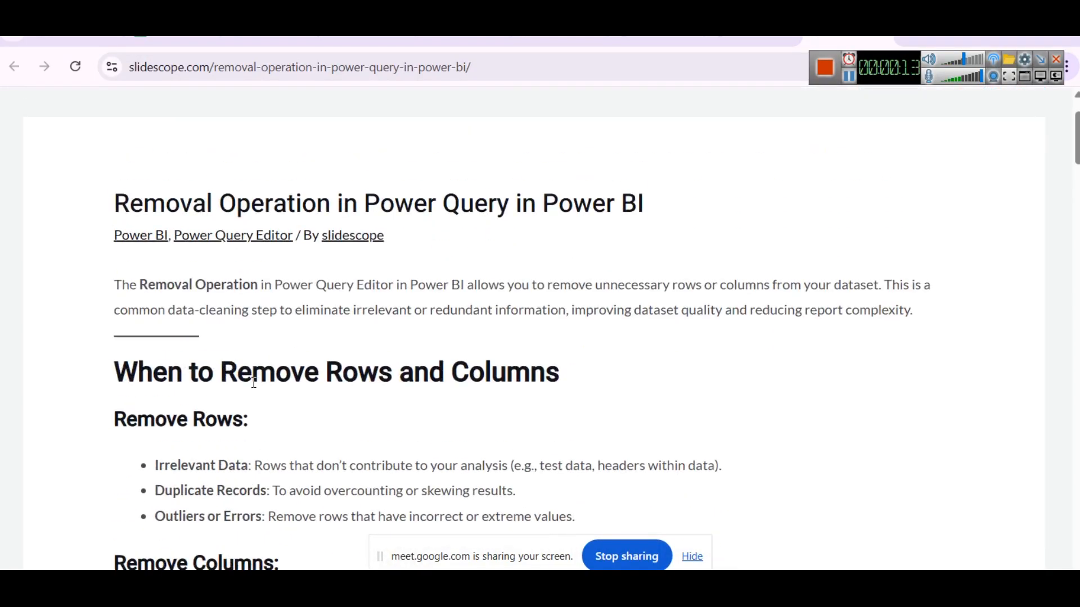
click(958, 63)
scroll(567, 296, down, 1)
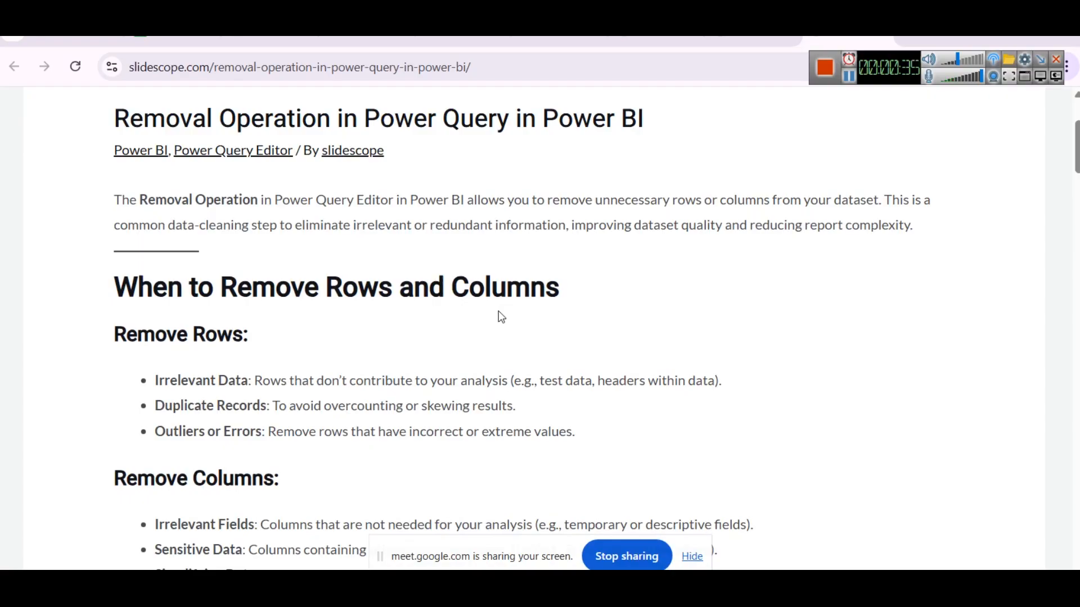
scroll(500, 317, down, 1)
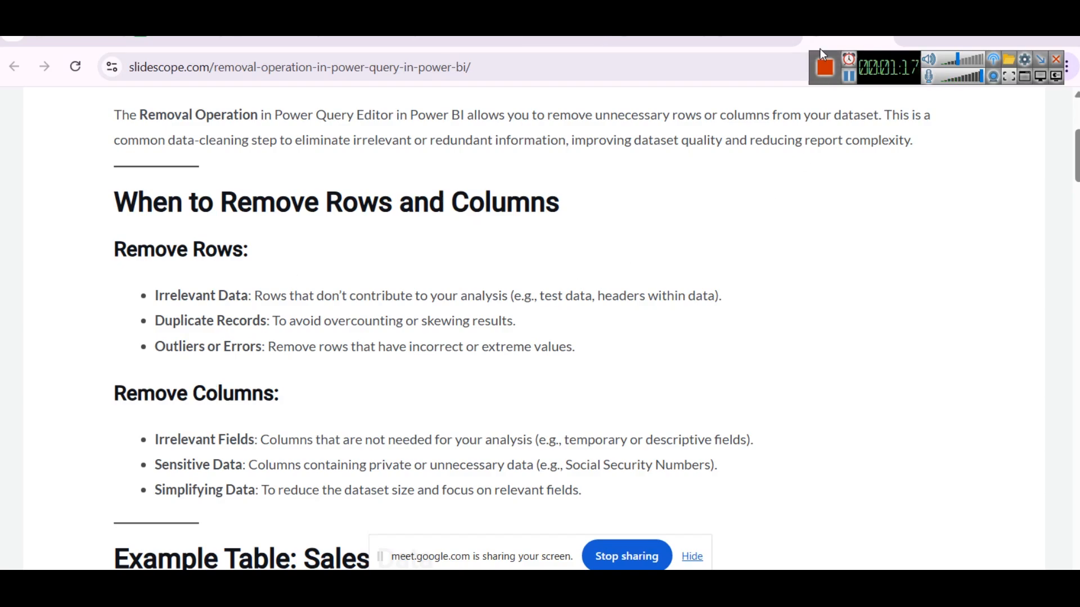
Search the web for "seaborn dataset" in a new browser tab and open the seaborn-data GitHub repository
key(ctrl+t)
text(seaborn)
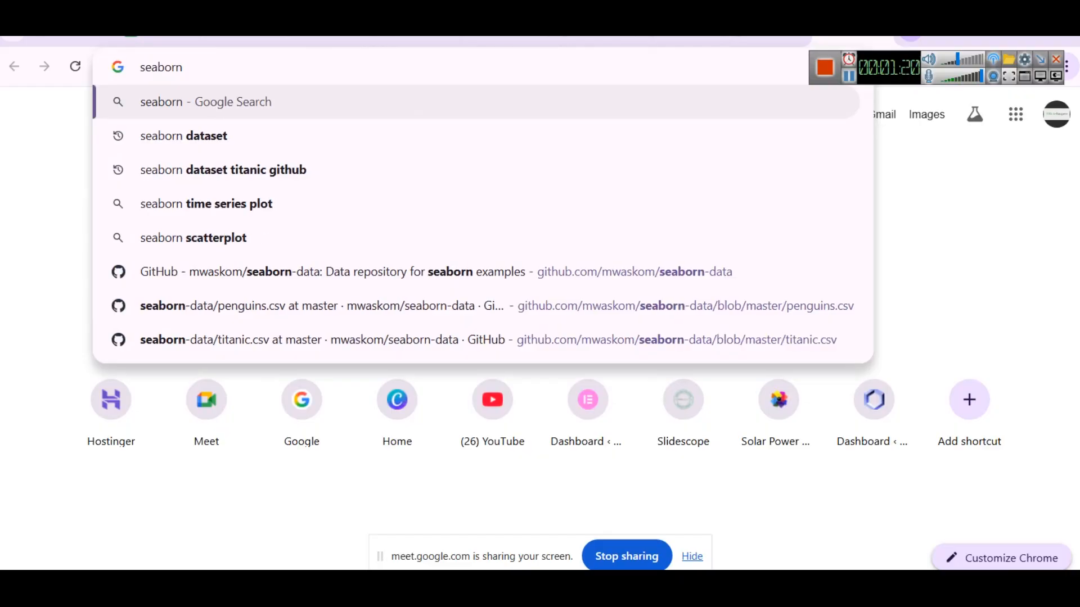
key(Down)
key(Return)
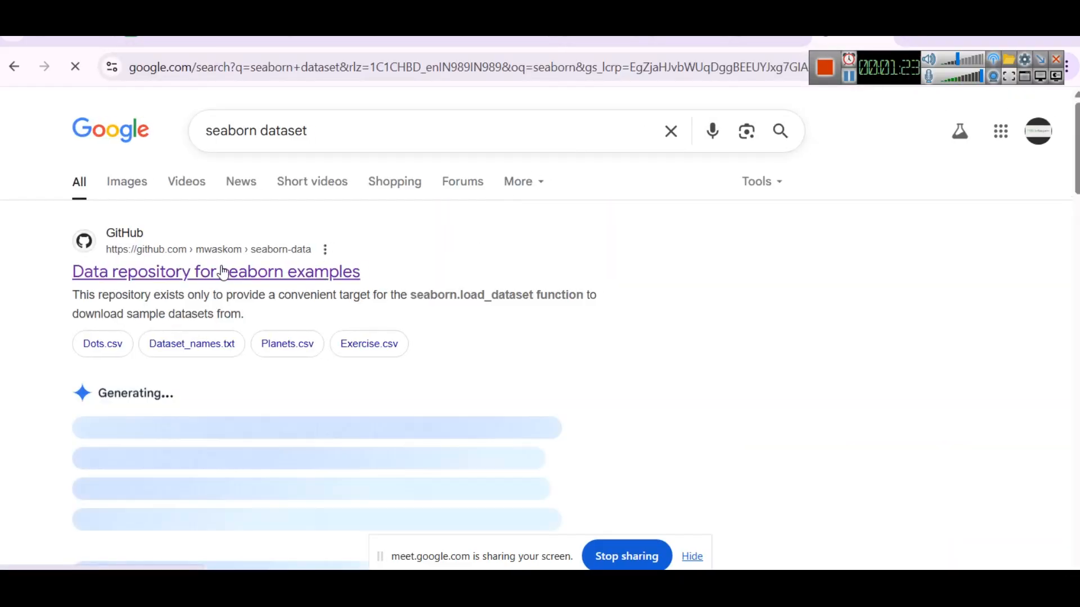
click(224, 272)
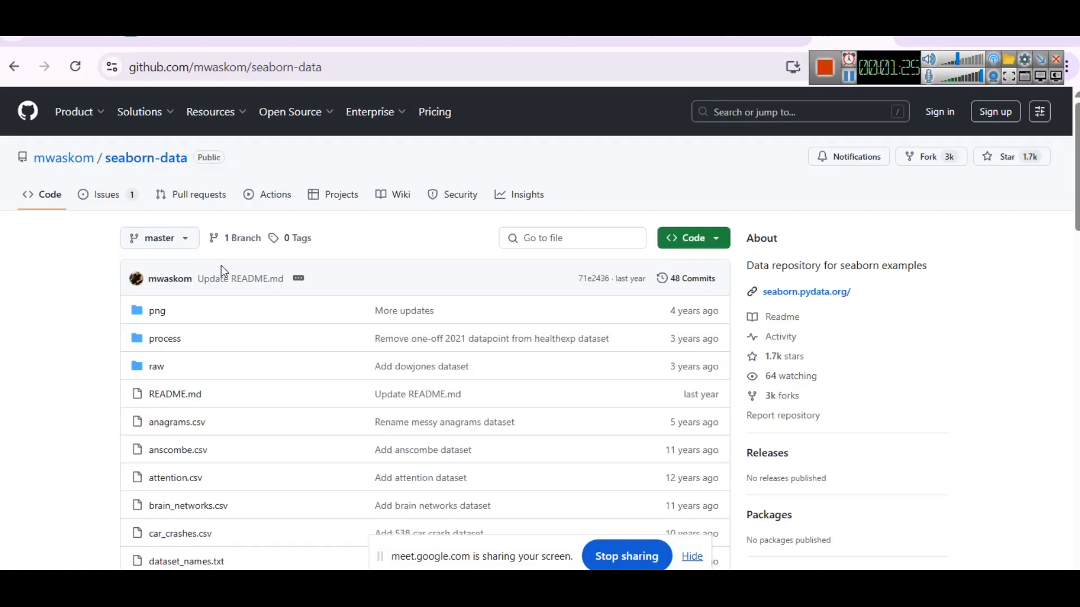
Find penguins.csv in the repository's file list and open its table preview
key(ctrl+minus)
key(ctrl+minus)
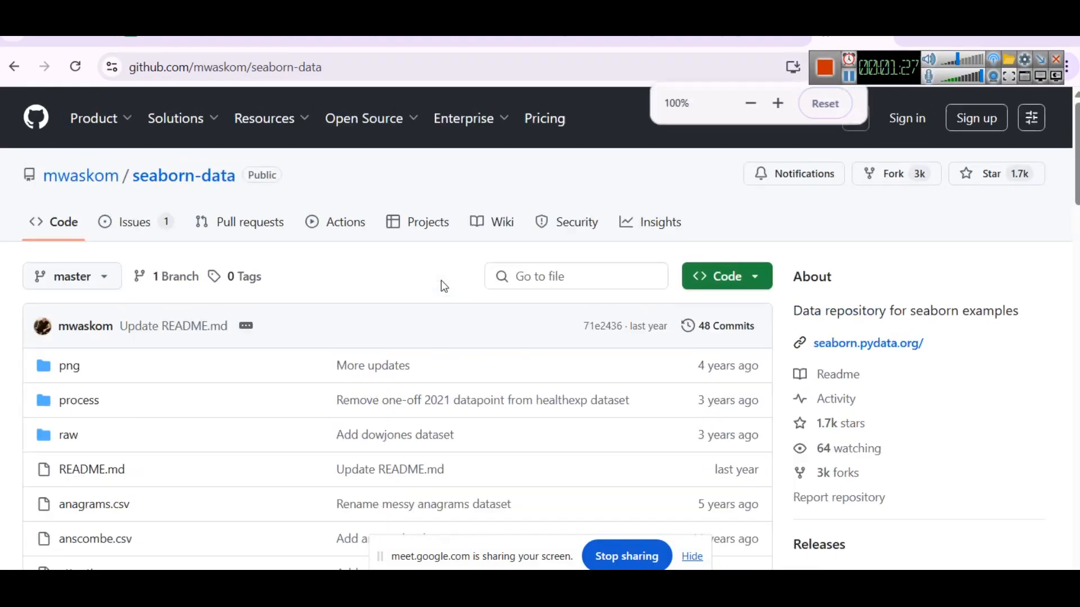
scroll(300, 313, down, 3)
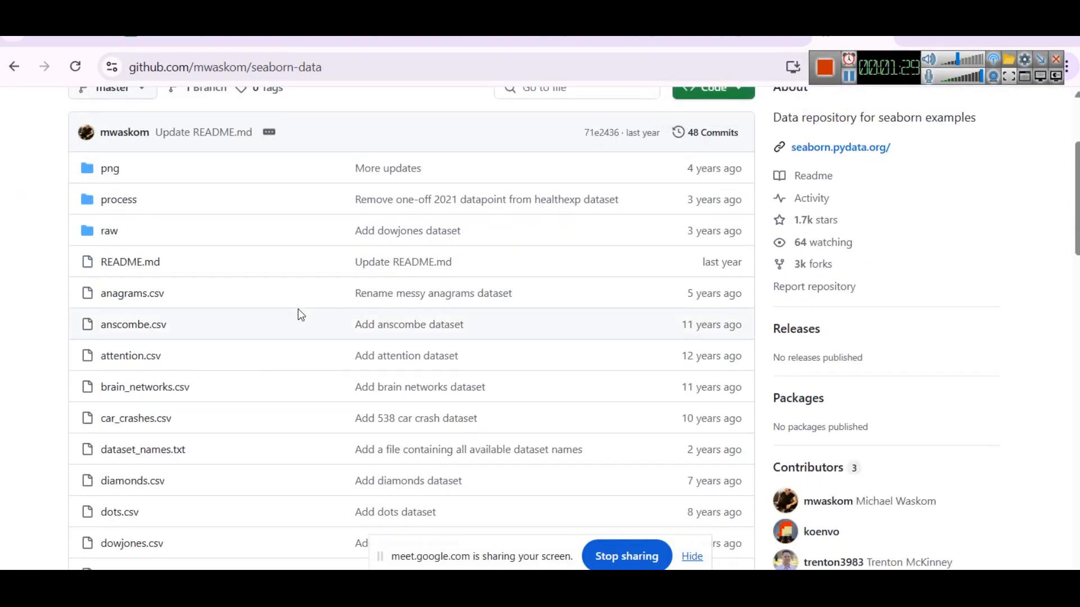
scroll(280, 301, down, 3)
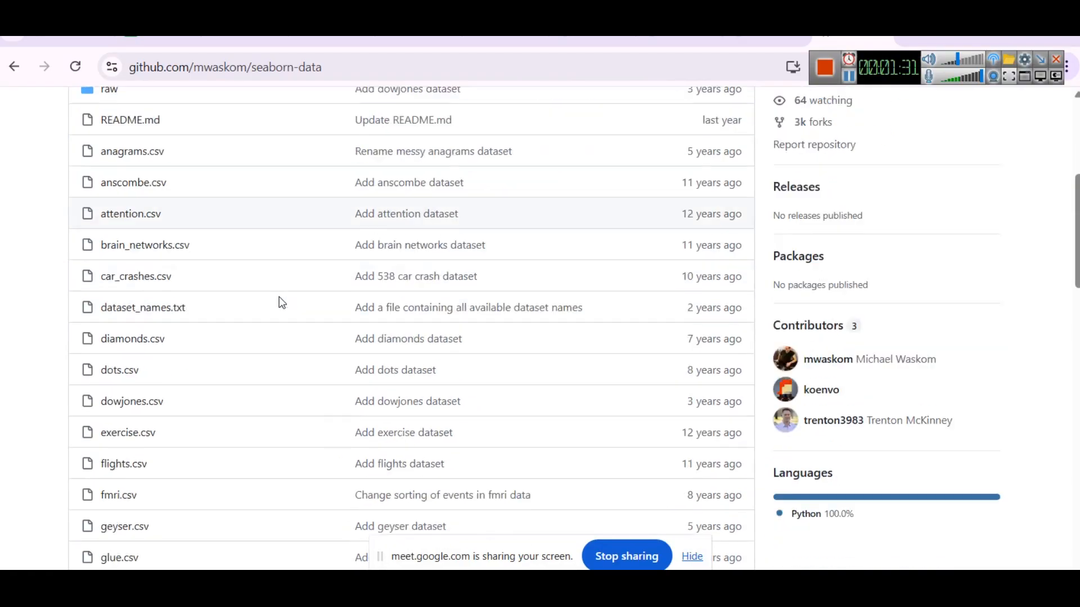
scroll(280, 302, down, 3)
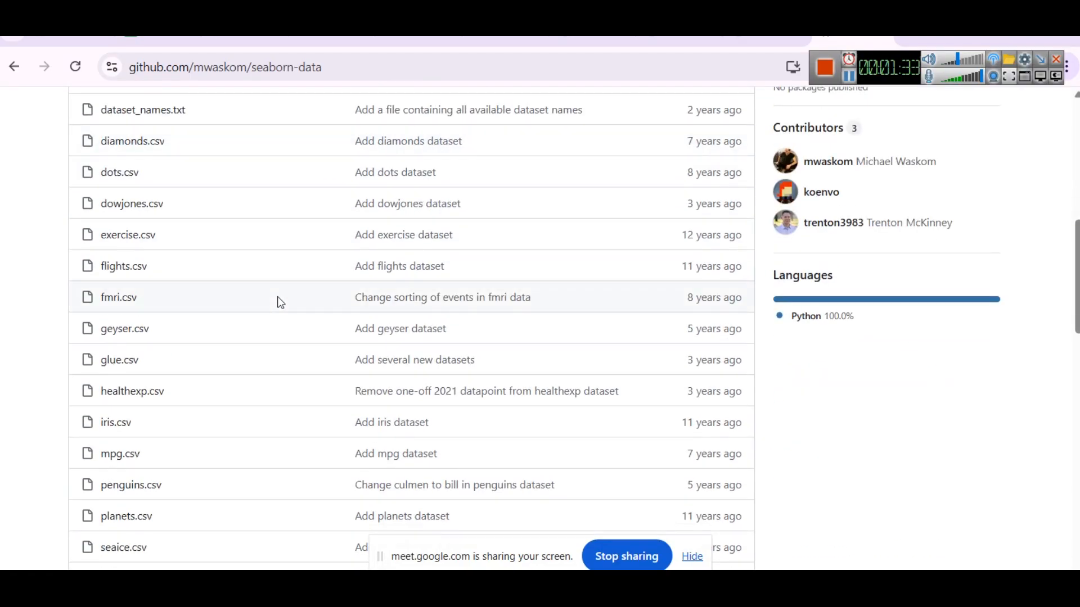
scroll(281, 302, down, 2)
click(133, 401)
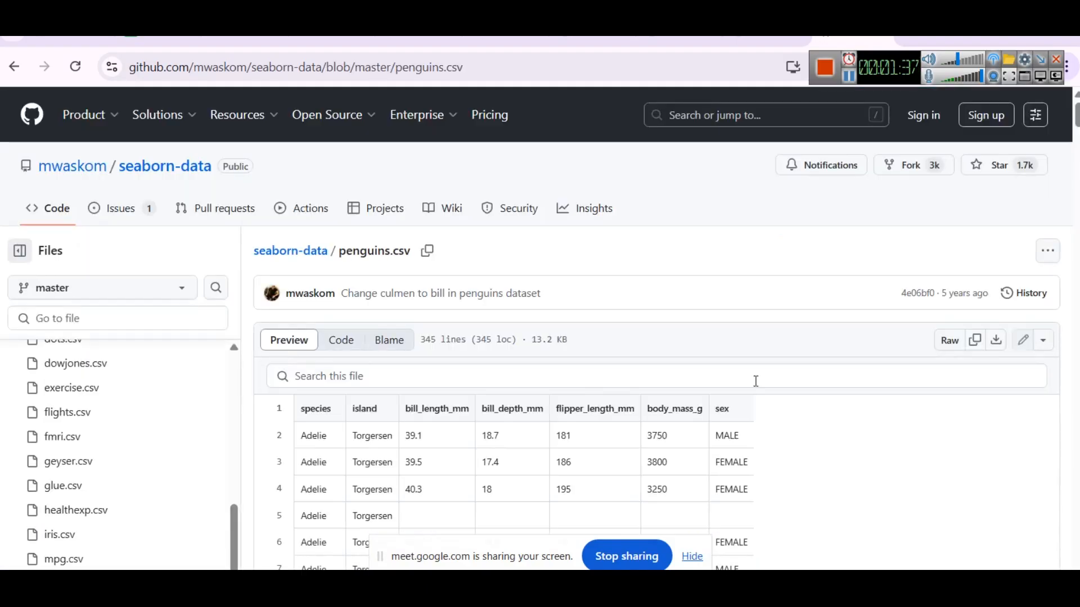
Look through the penguins.csv rows and copy the data table with its column headers
scroll(689, 343, down, 3)
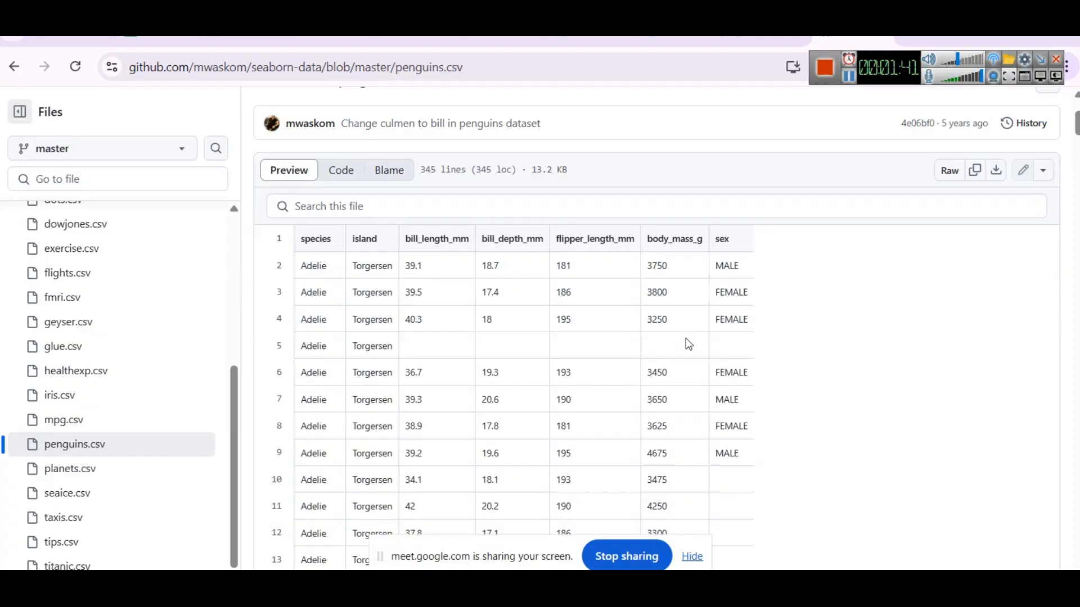
scroll(490, 304, down, 15)
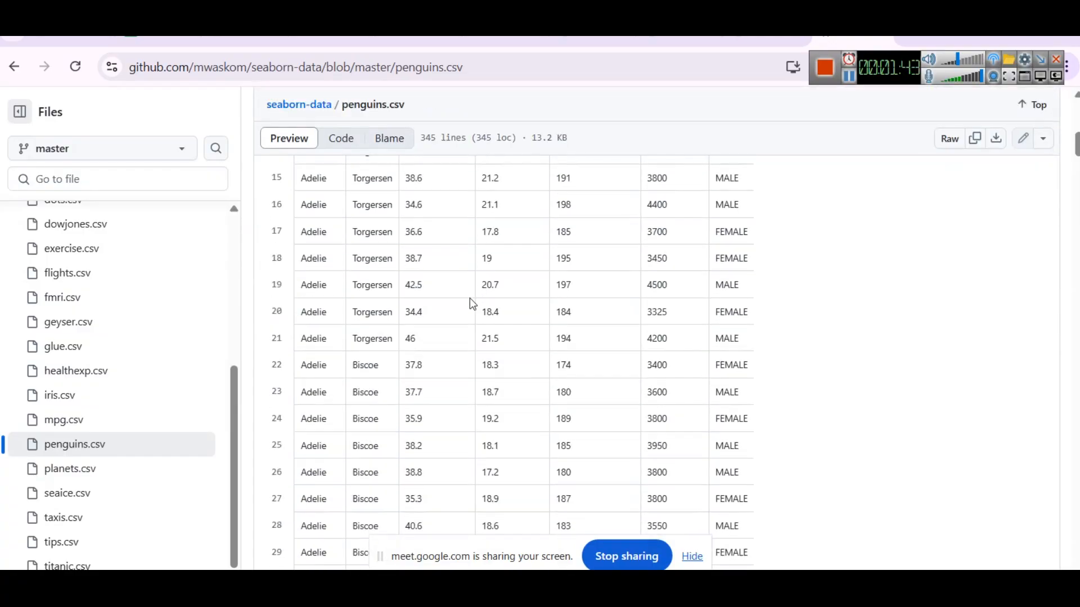
scroll(311, 325, down, 20)
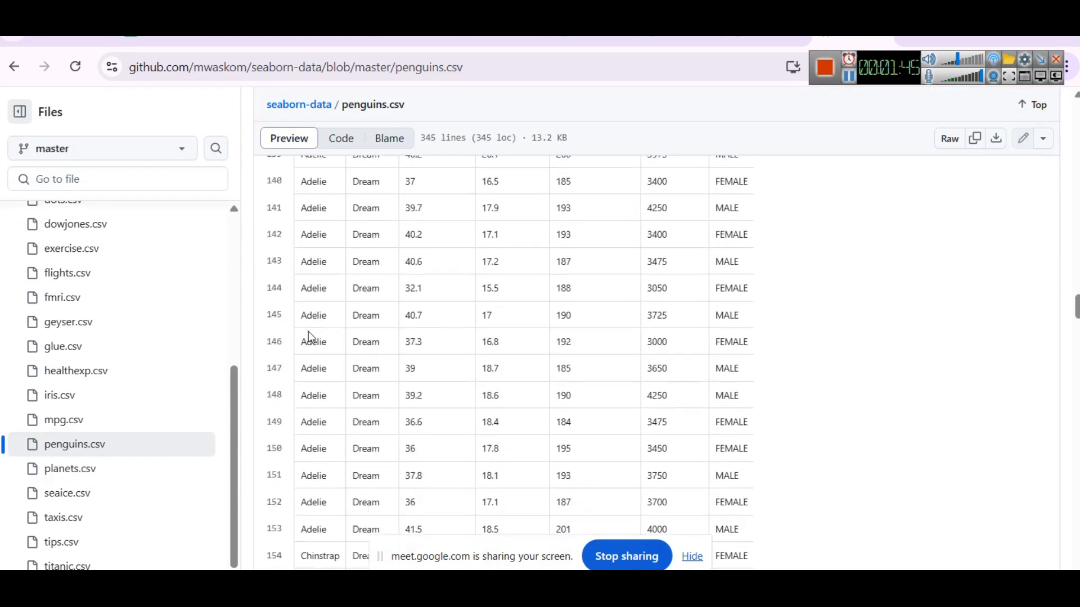
scroll(308, 331, down, 20)
scroll(309, 331, up, 10)
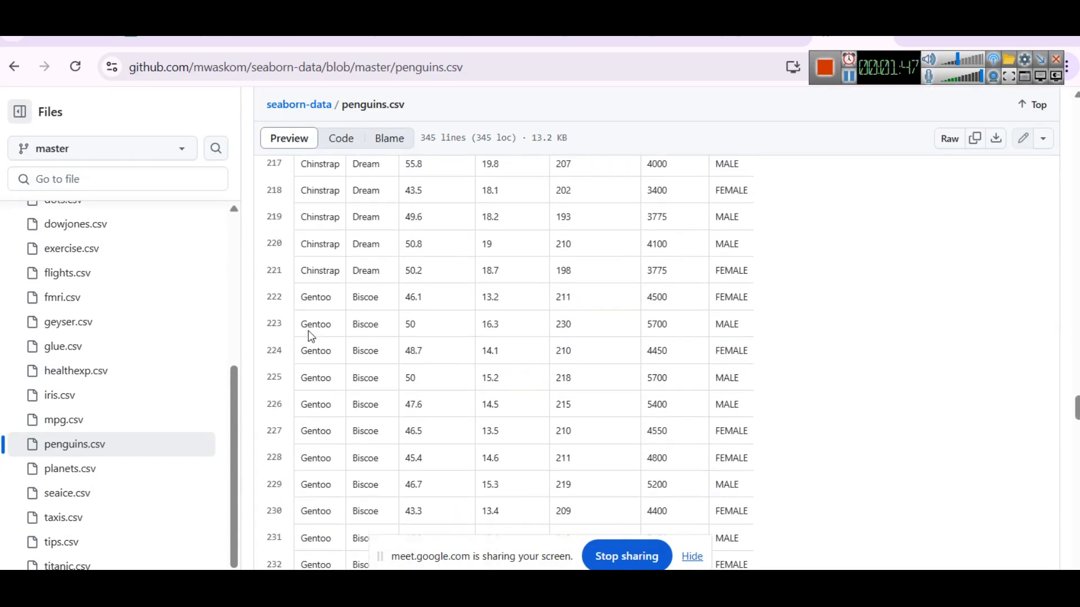
scroll(288, 381, up, 20)
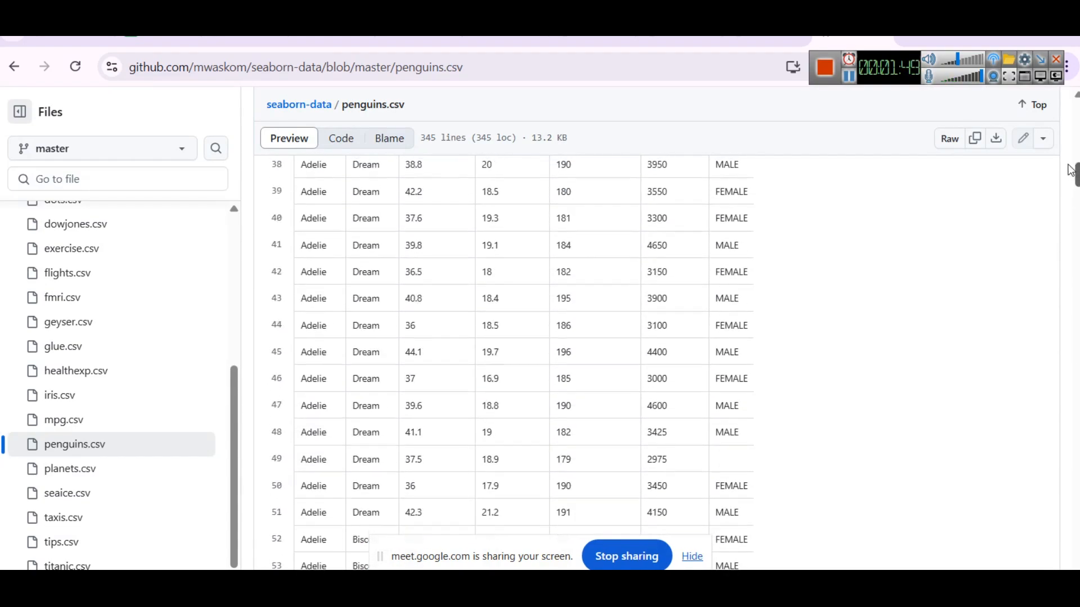
drag(298, 360, 747, 541)
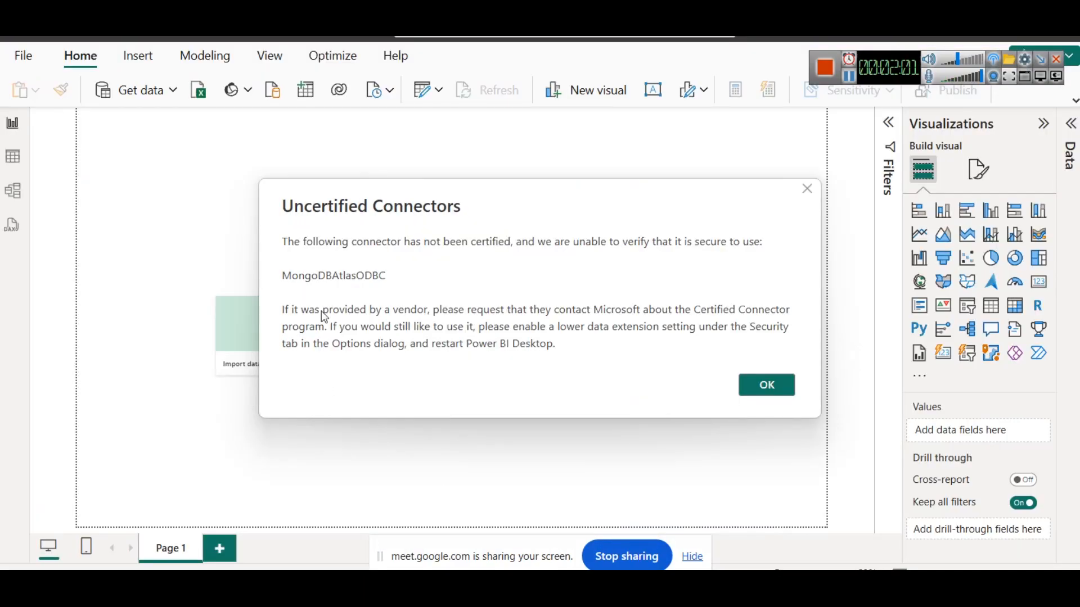
In Power BI Desktop, dismiss the uncertified connectors notice and the start screen, and expand the collapsed ribbon
click(807, 189)
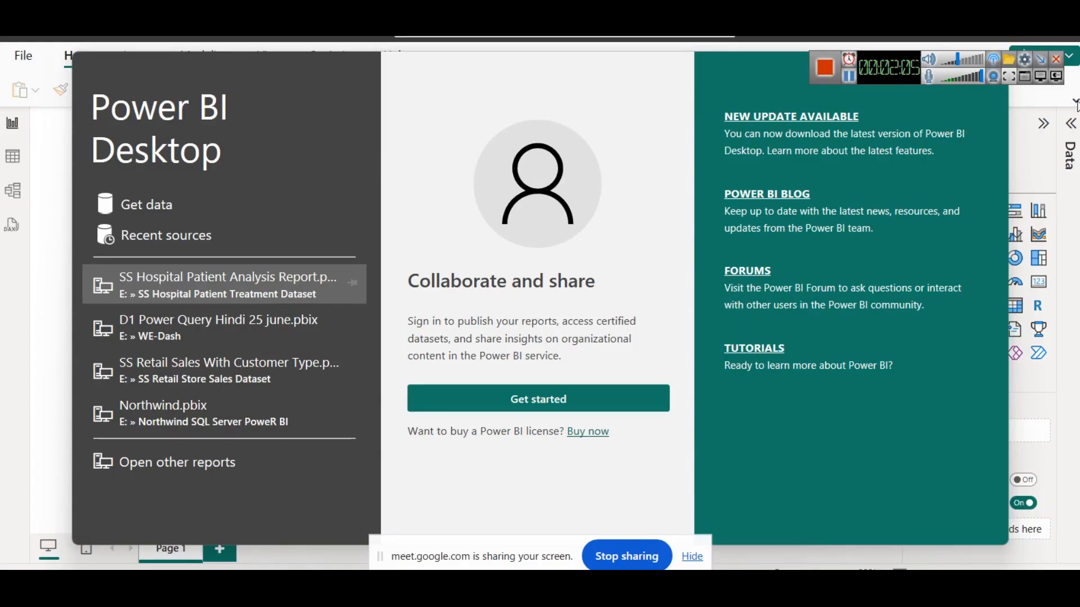
click(992, 63)
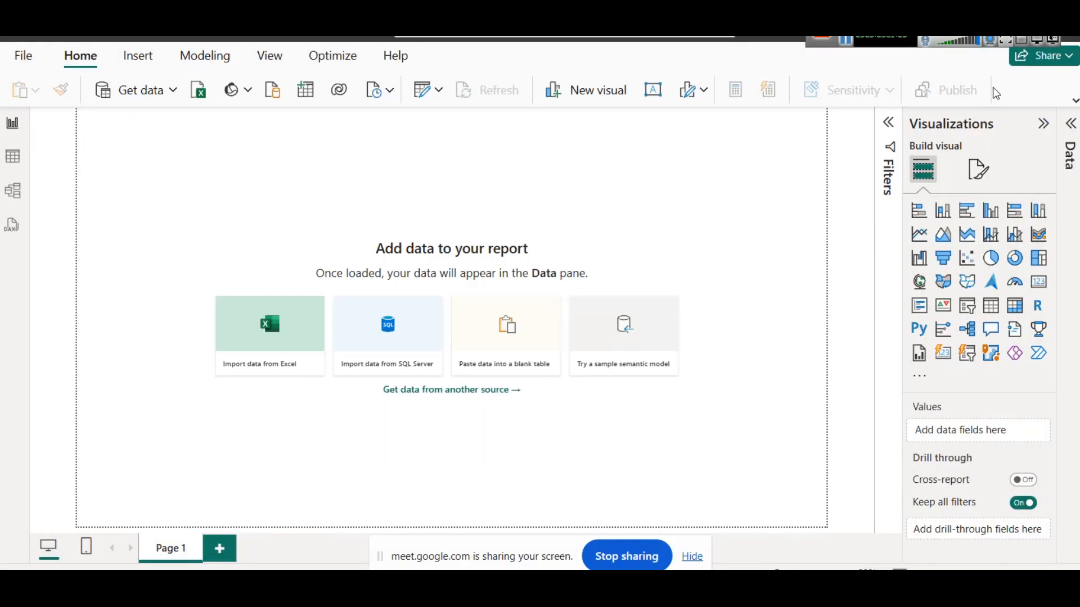
click(1075, 100)
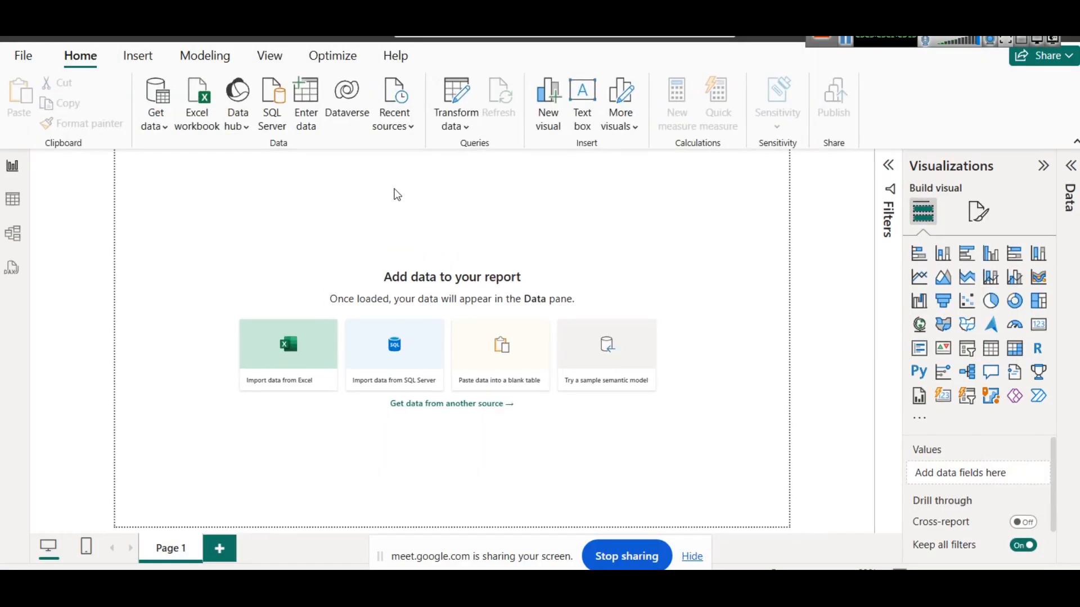
Start a manually entered table and paste the copied penguin data in from the first column's header
click(311, 120)
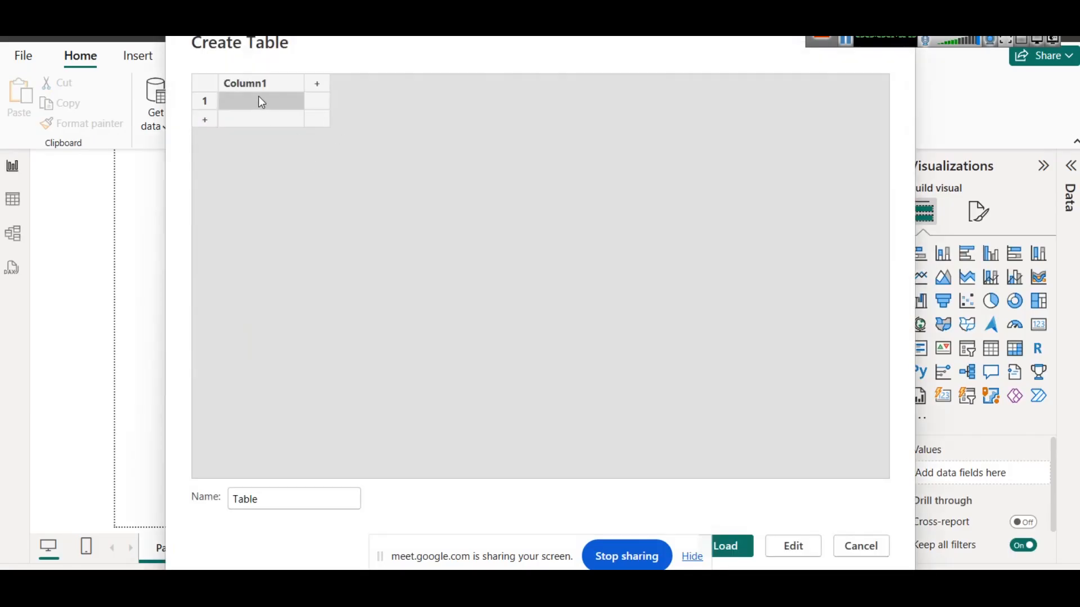
click(238, 89)
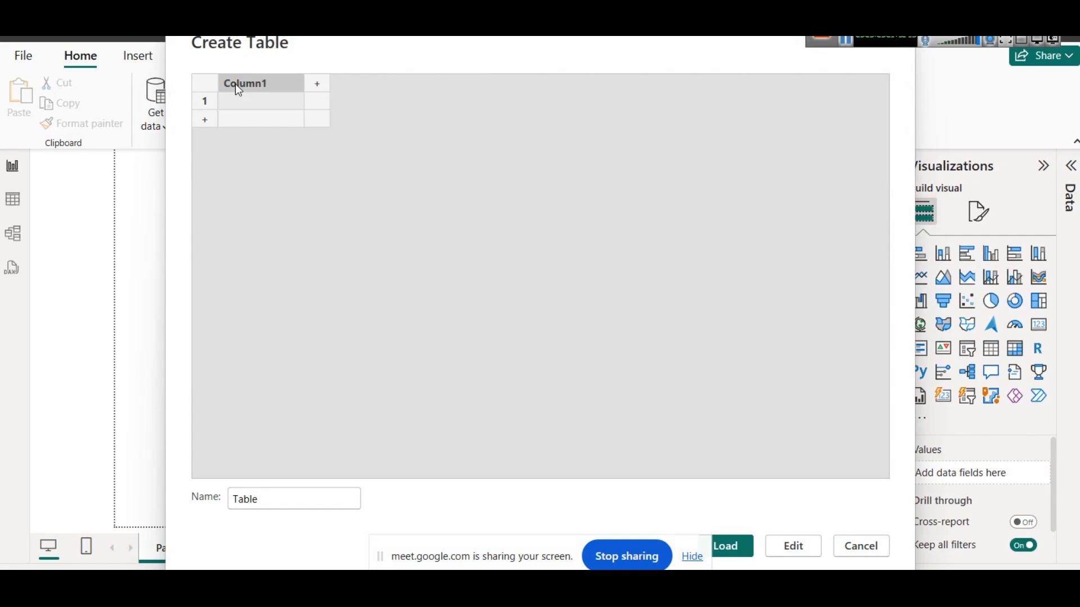
key(ctrl+v)
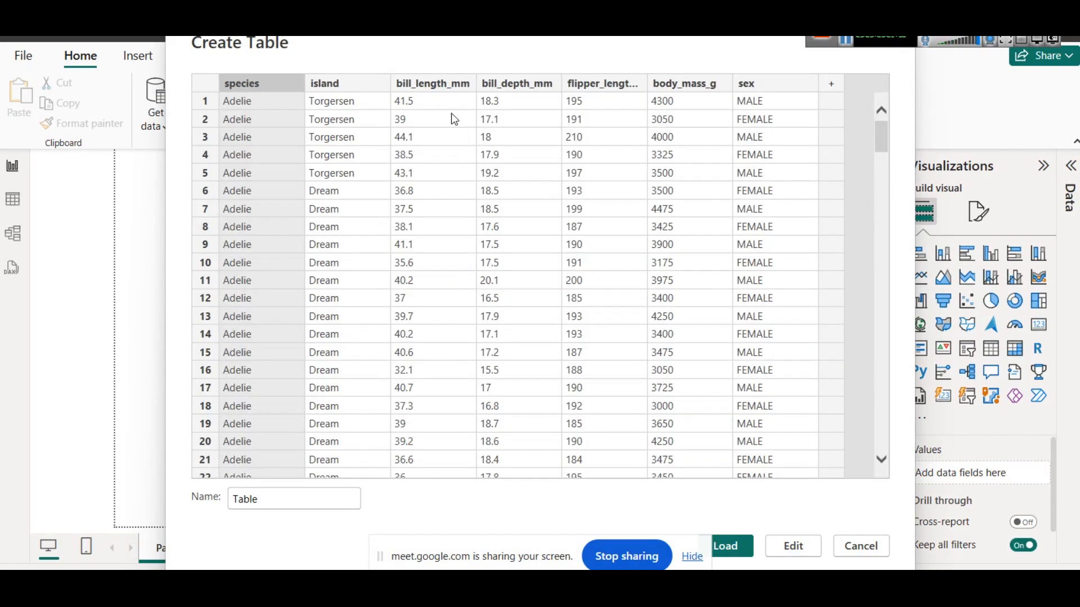
Examine the pasted penguin rows through to the end of the table, checking for blank sex cells and rows lacking measurements
drag(881, 139, 896, 113)
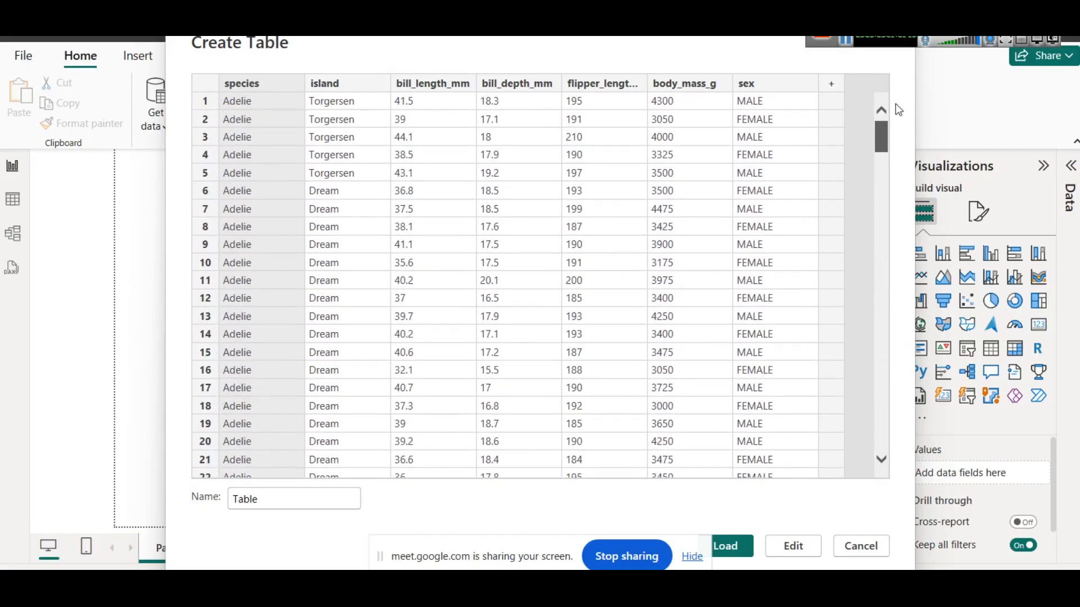
scroll(449, 276, down, 20)
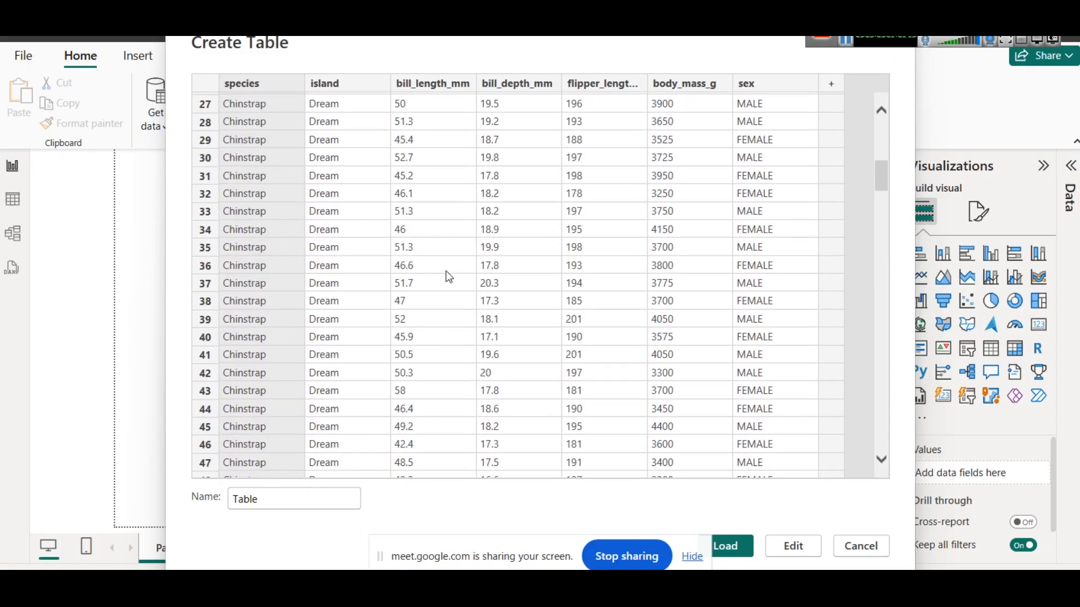
scroll(449, 275, down, 17)
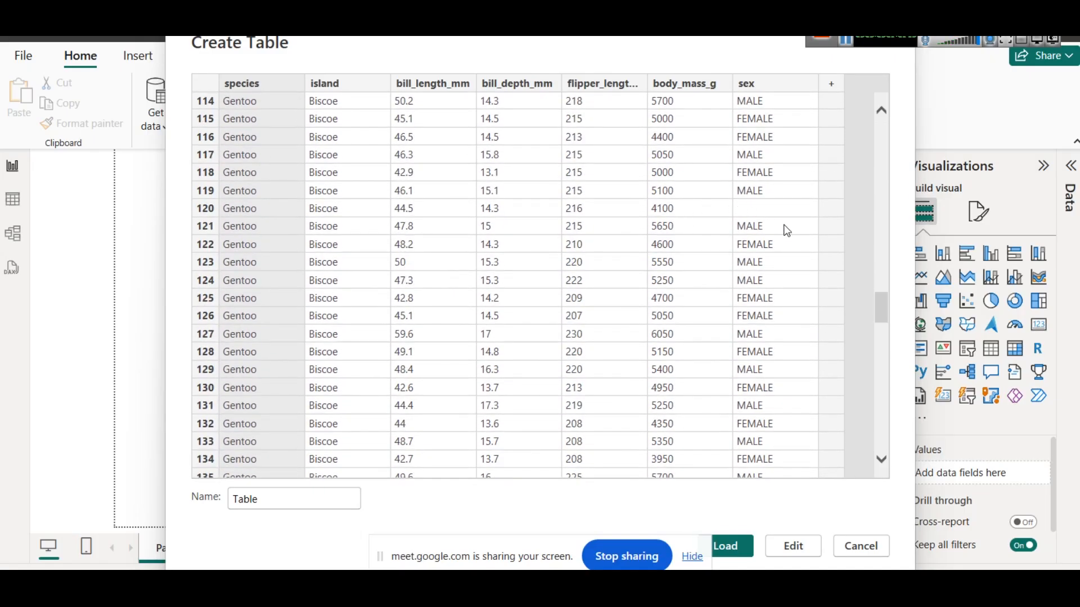
scroll(771, 325, down, 16)
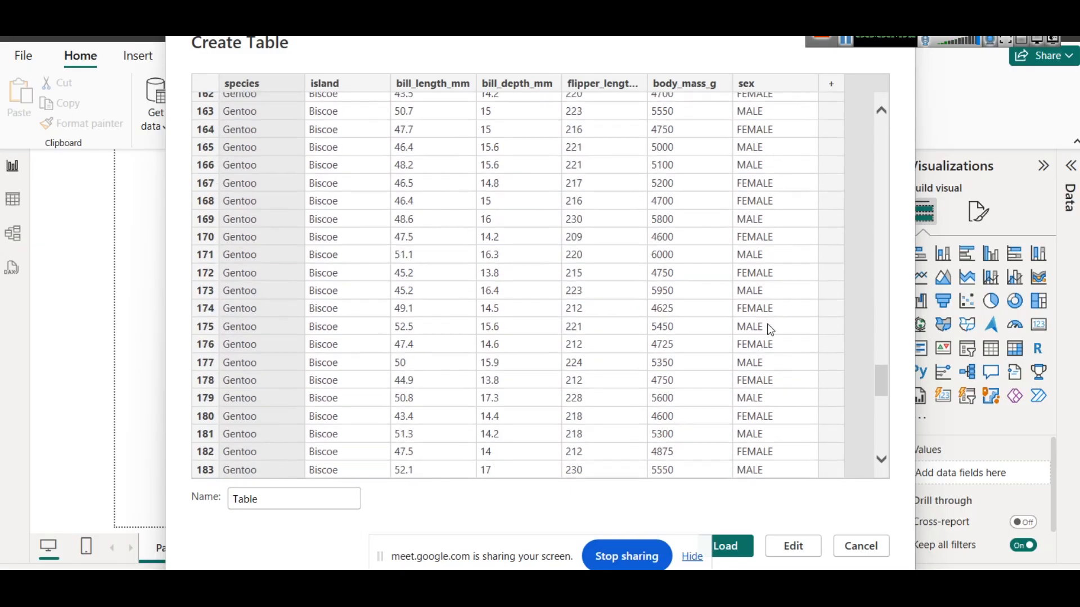
scroll(770, 329, down, 10)
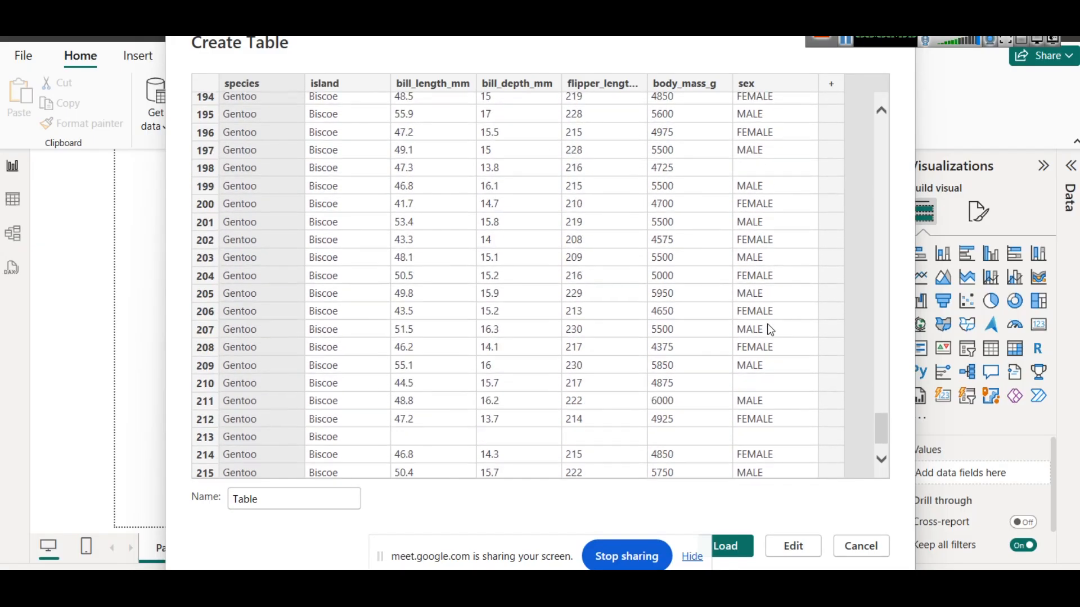
click(747, 384)
click(748, 164)
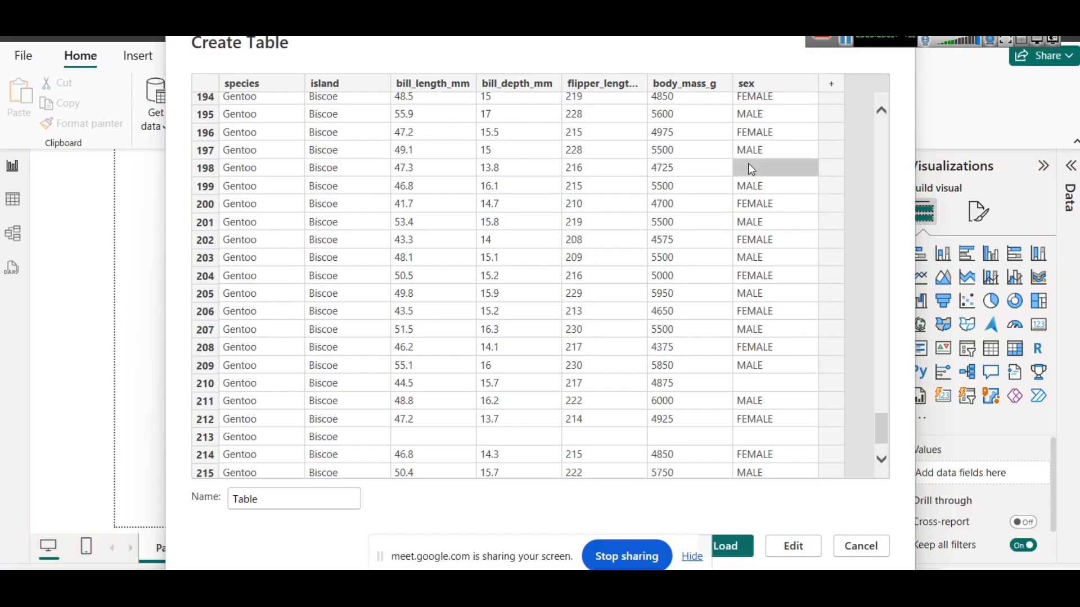
scroll(754, 318, up, 4)
scroll(756, 324, down, 5)
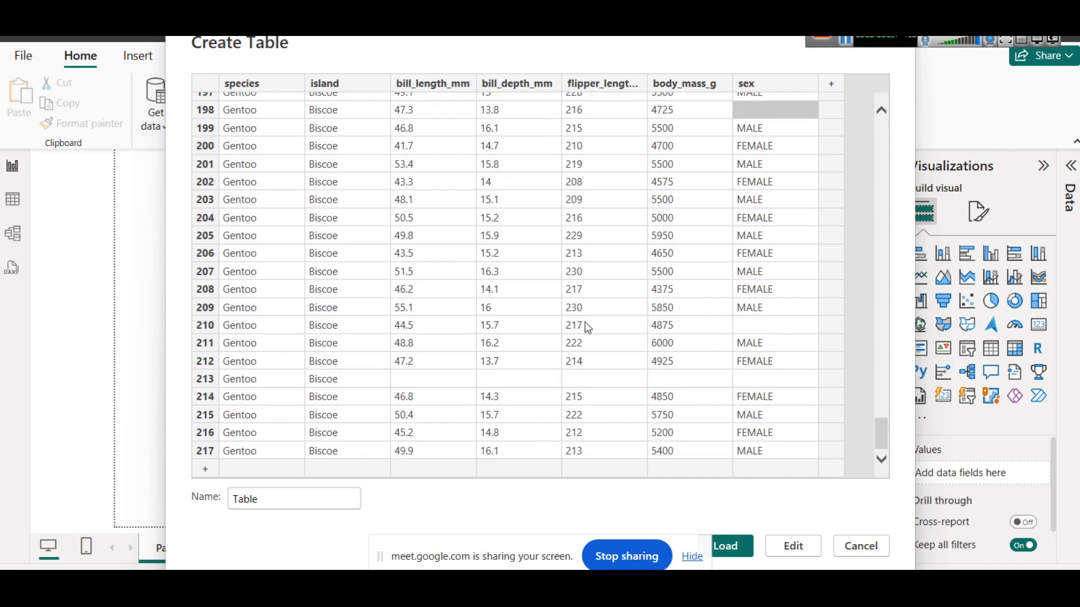
click(216, 385)
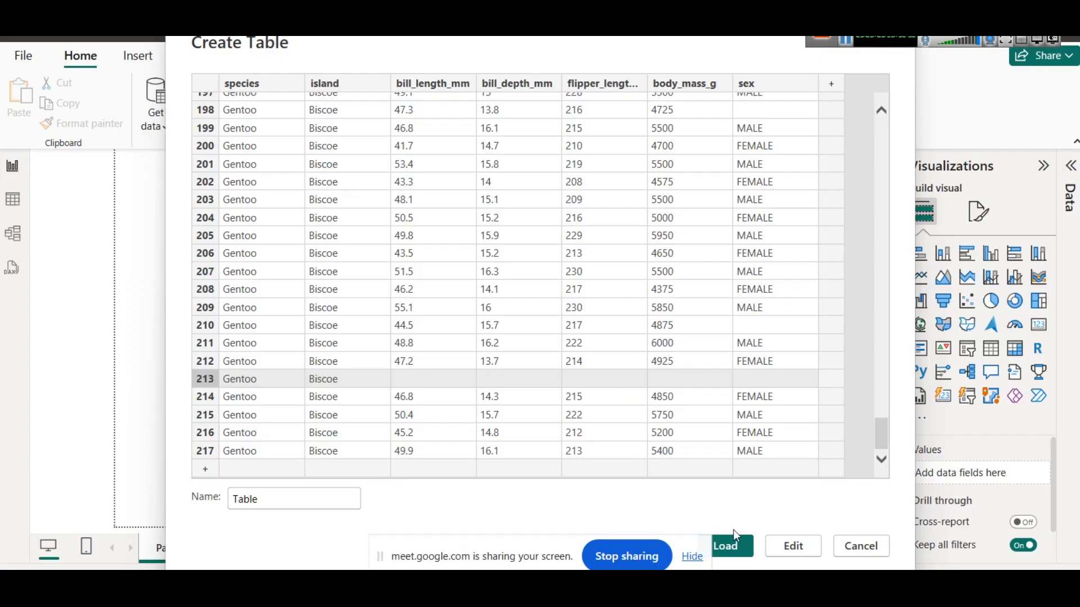
Name the pasted table Penguins and load it into the report
click(692, 557)
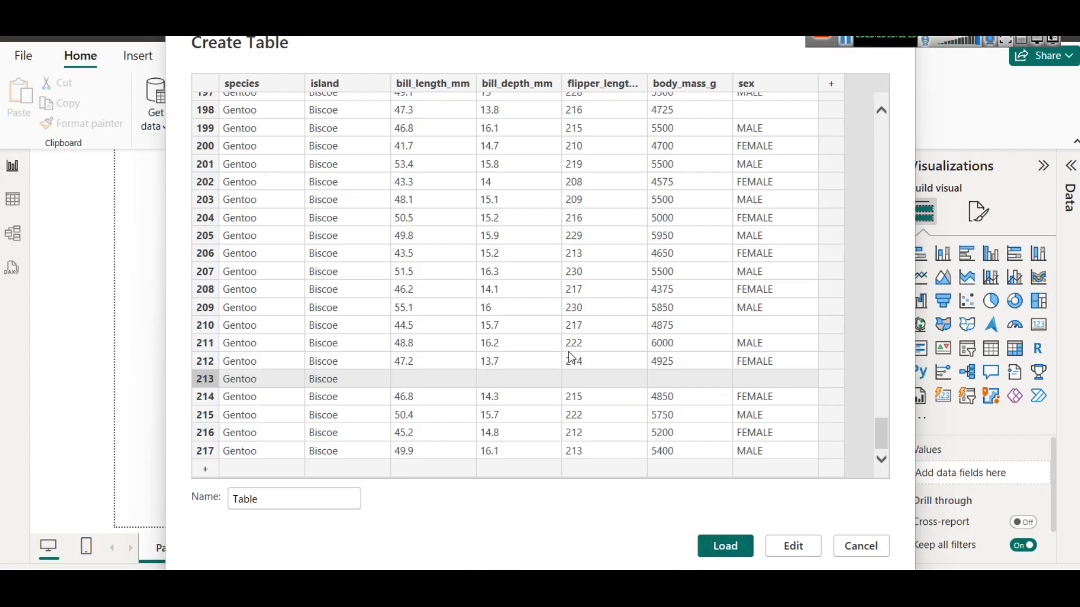
double_click(265, 499)
text(Penguins)
key(Return)
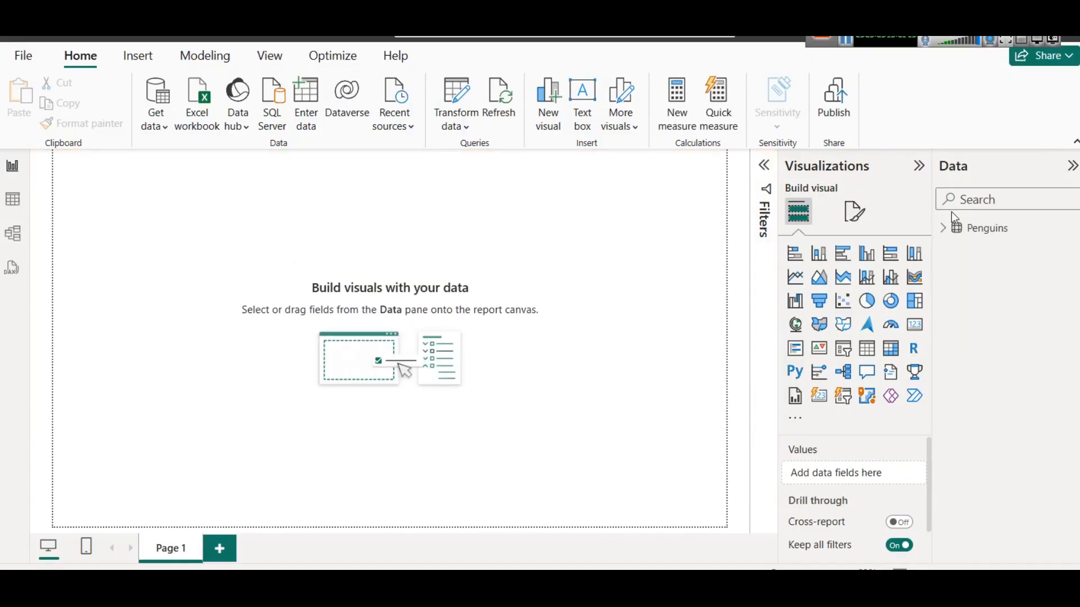
Open the Penguins table's query for editing and sort its rows by bill_length_mm in ascending order
right_click(959, 226)
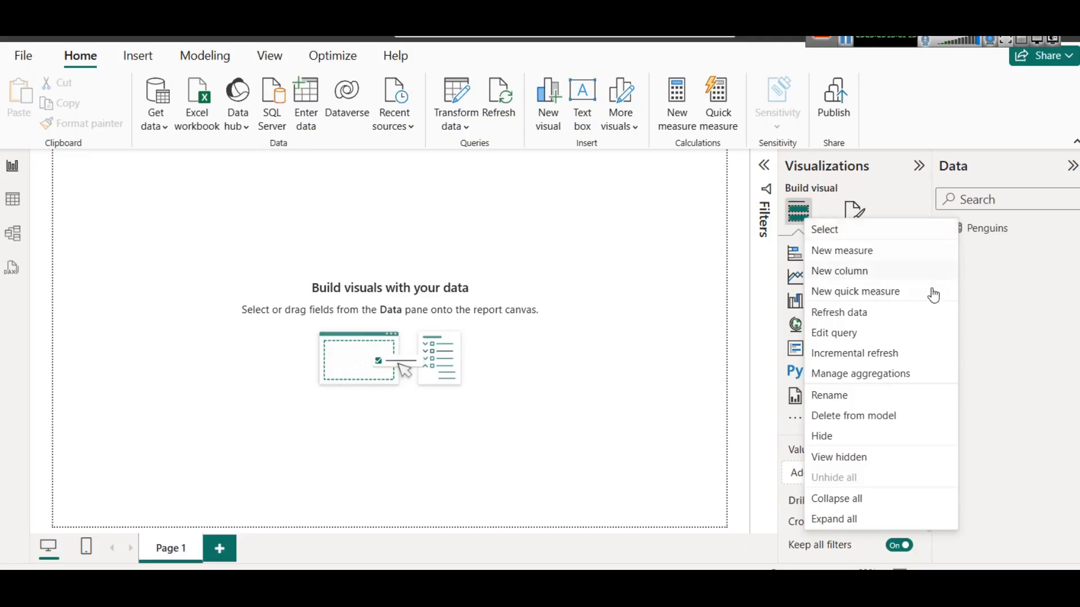
click(870, 334)
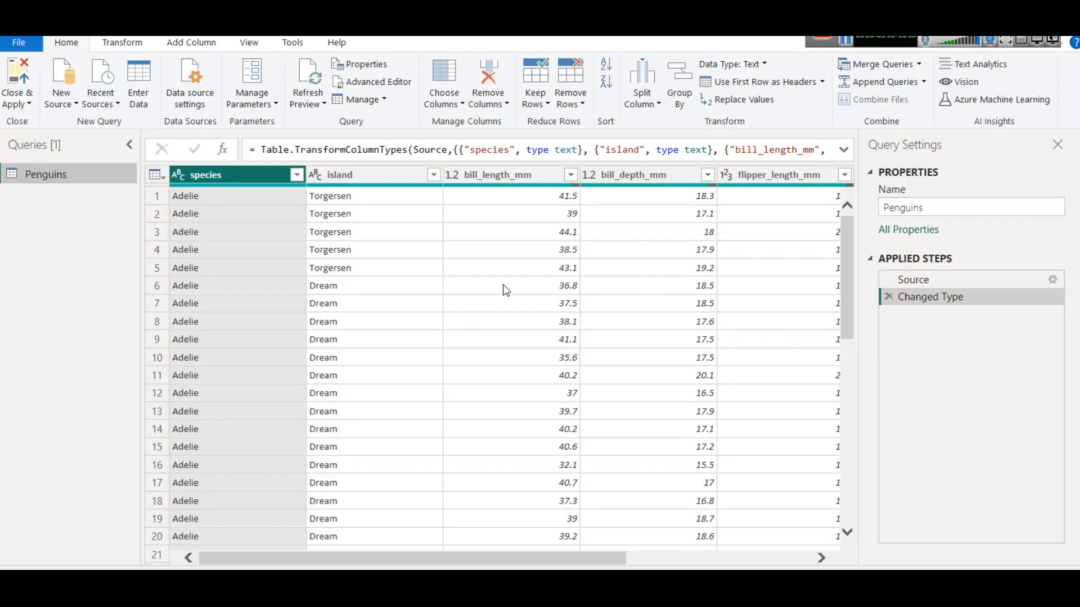
click(470, 174)
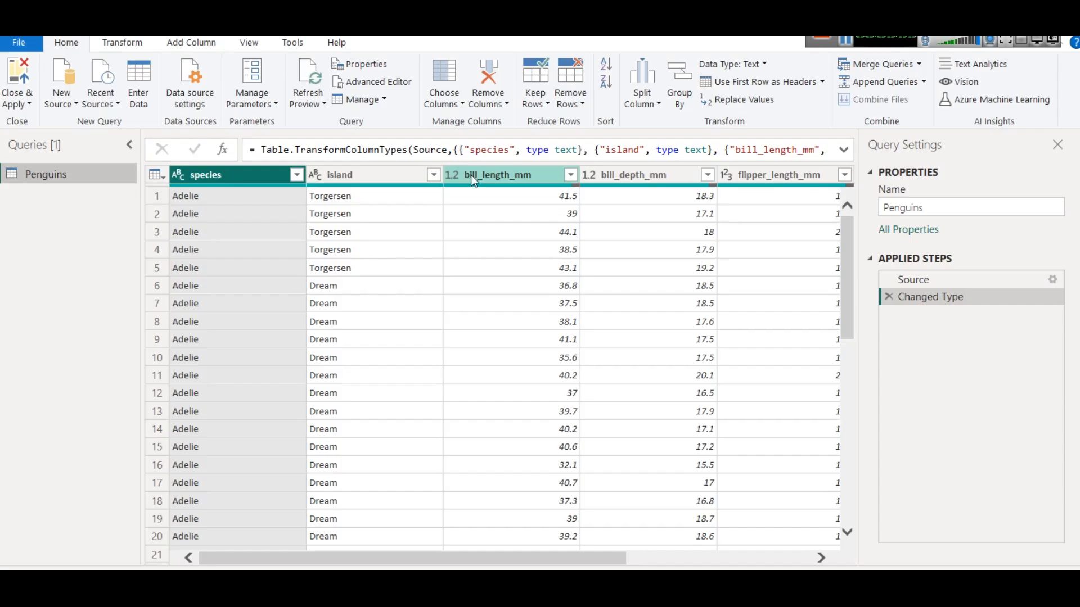
right_click(472, 176)
click(468, 171)
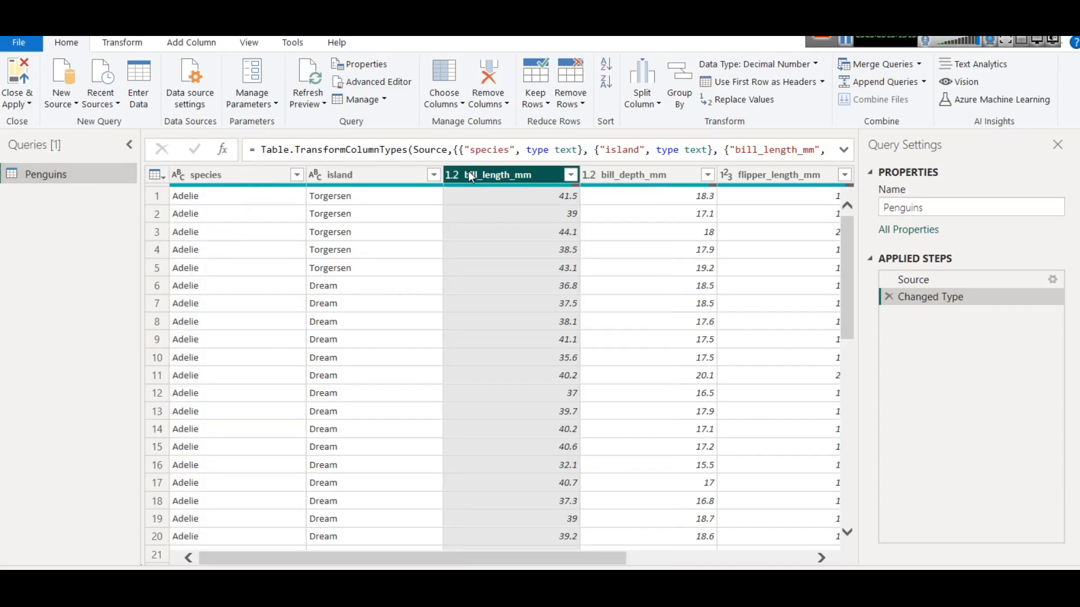
right_click(469, 175)
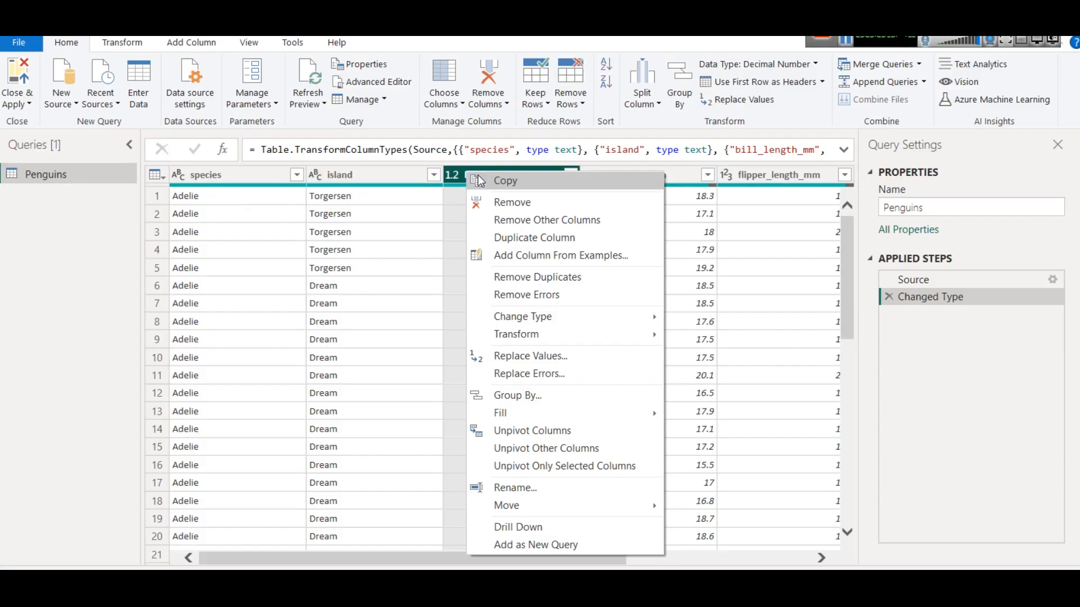
click(487, 151)
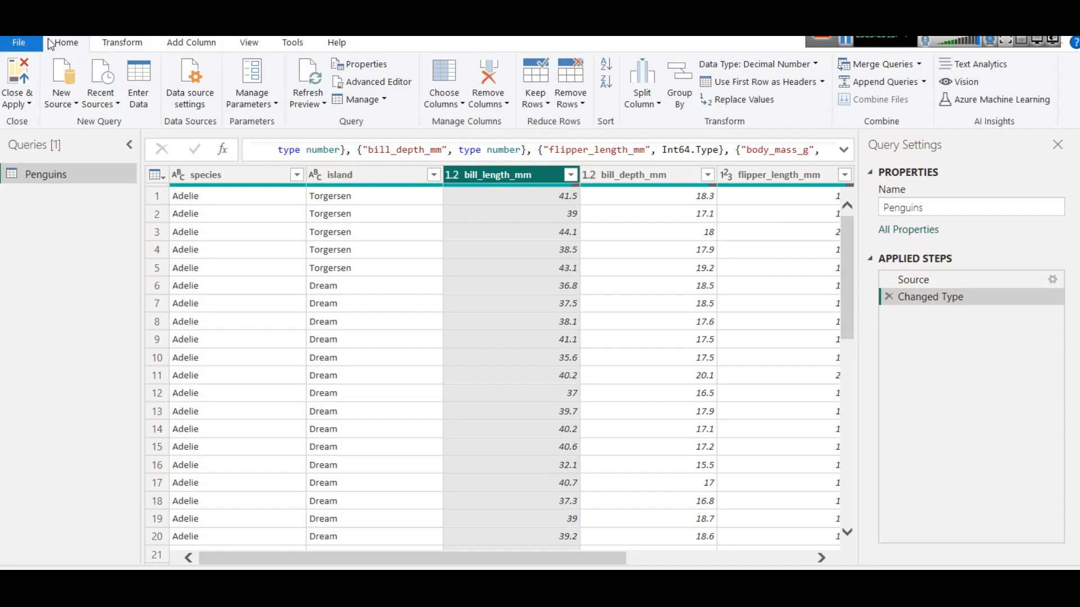
click(614, 70)
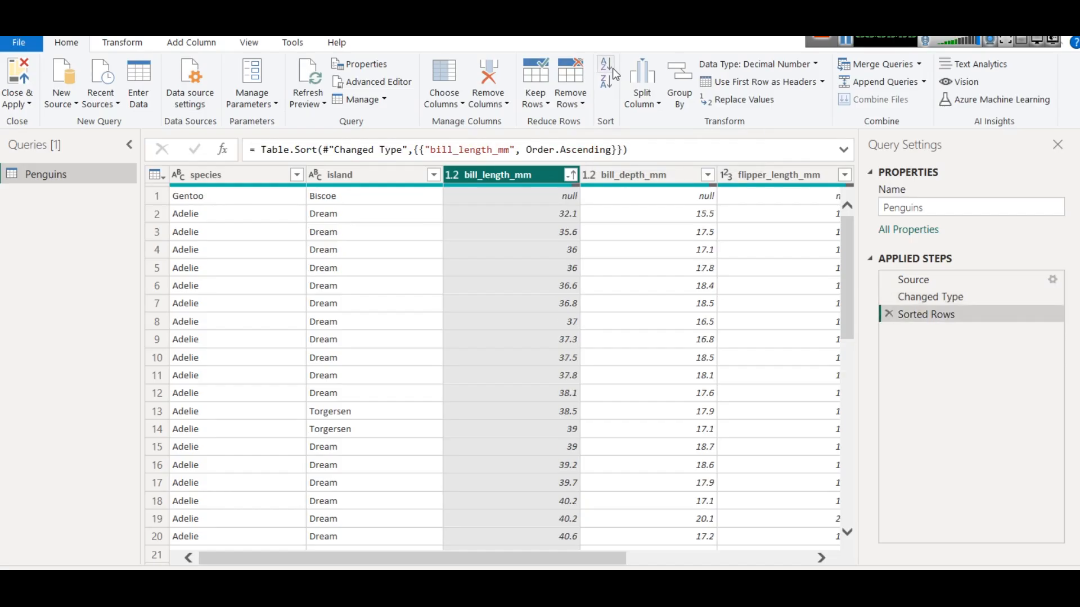
click(603, 85)
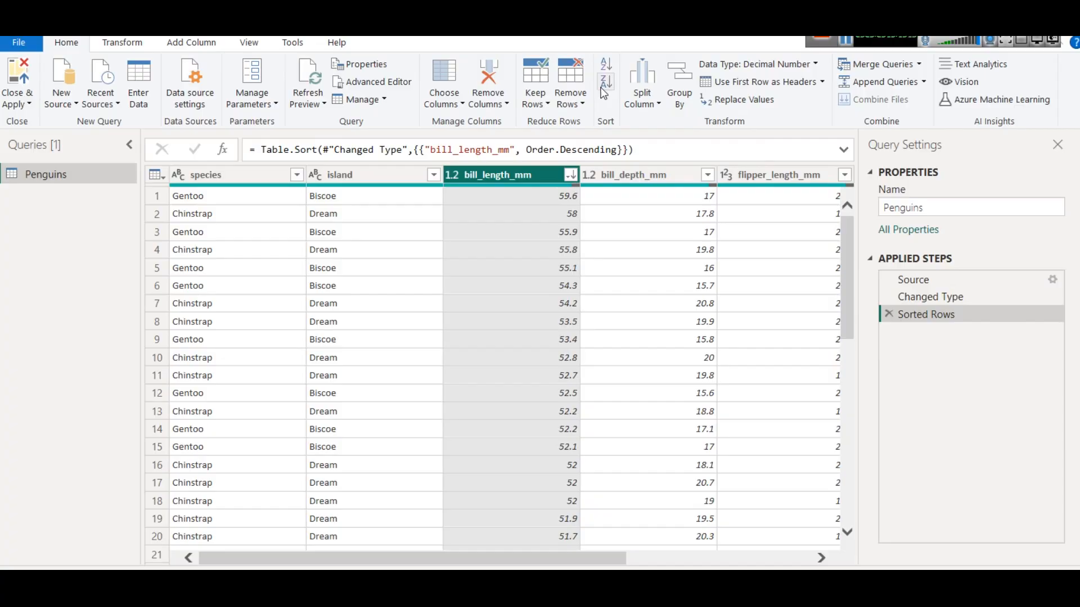
click(605, 65)
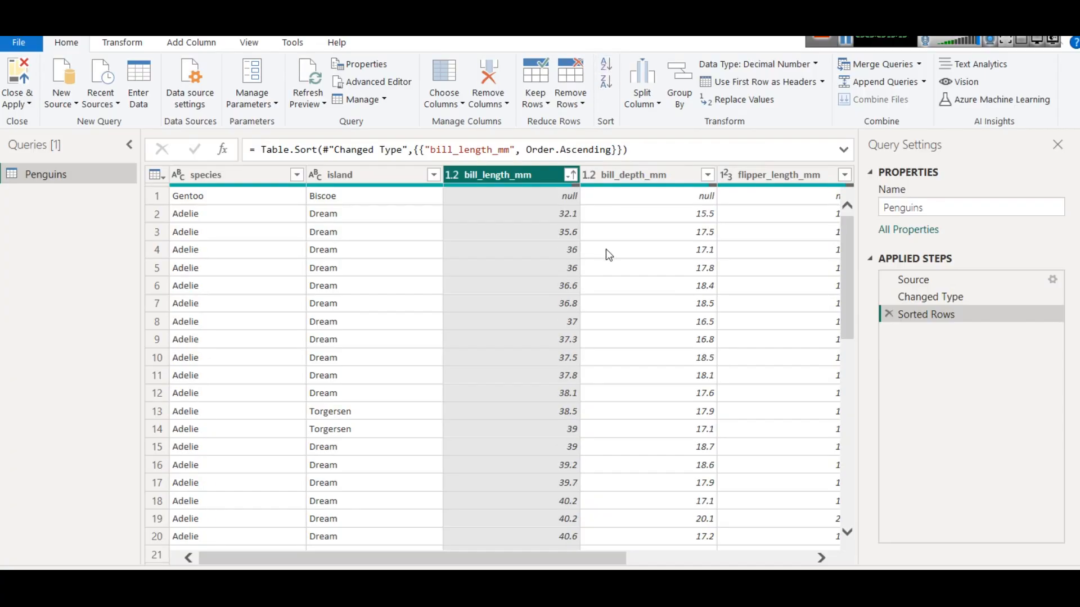
Remove the top 1 row, which has null measurements, from the sorted Penguins query
drag(616, 555, 857, 550)
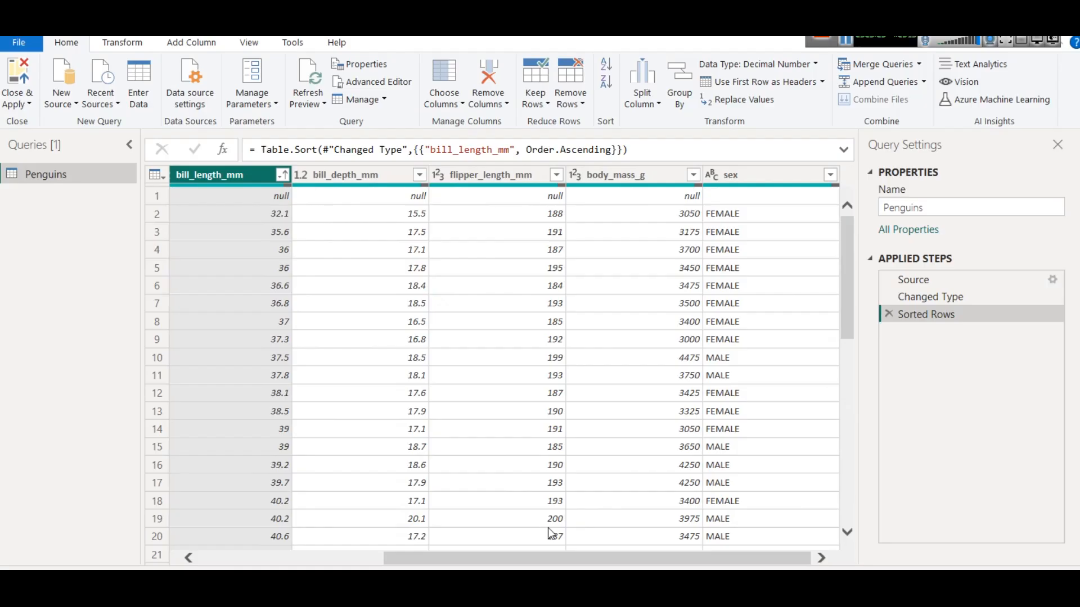
click(578, 101)
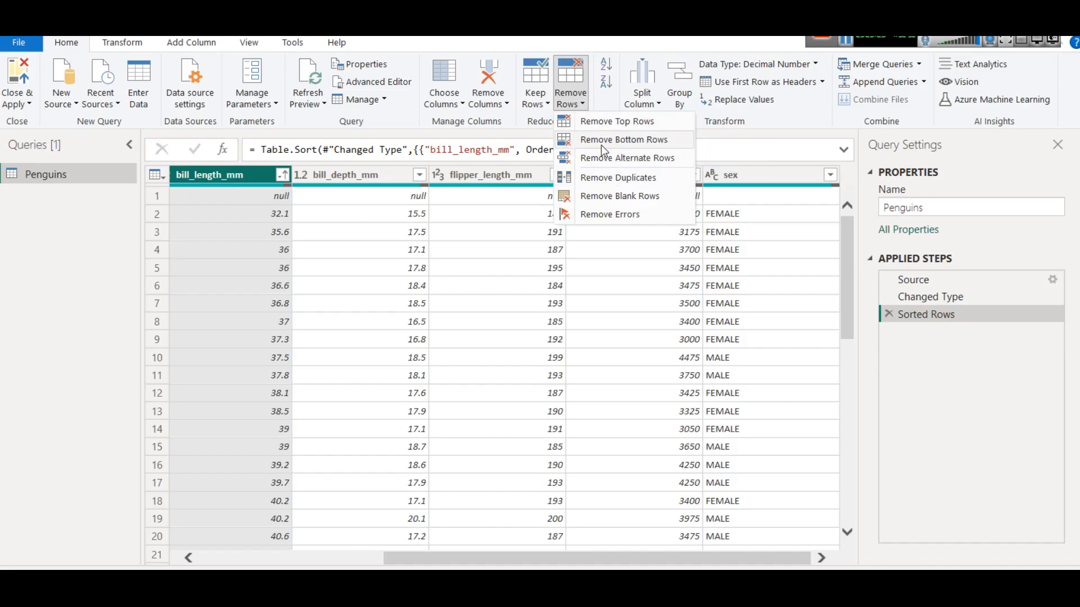
click(603, 125)
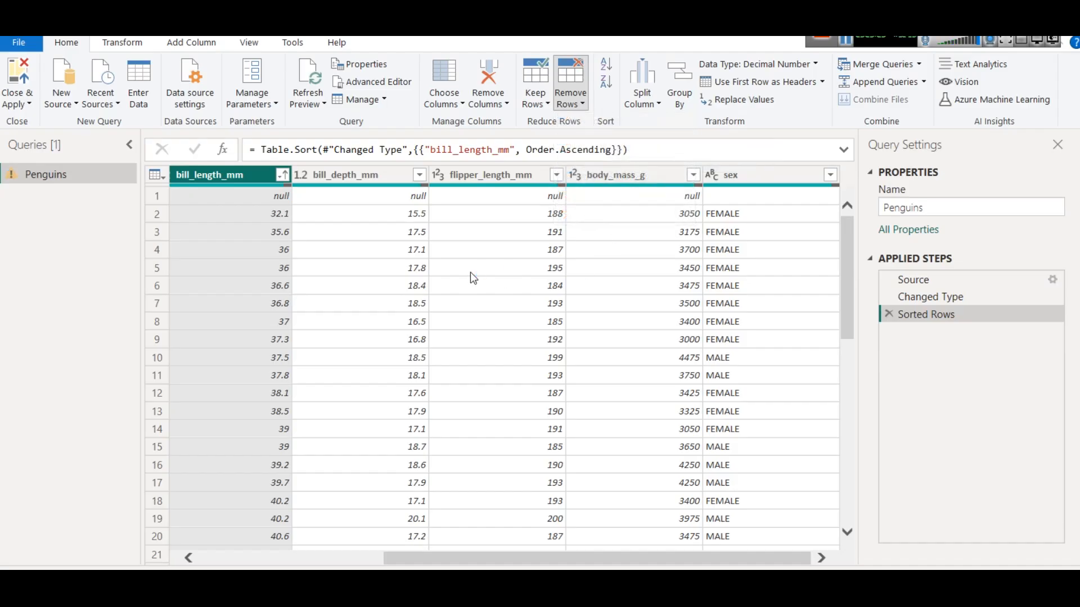
text(1)
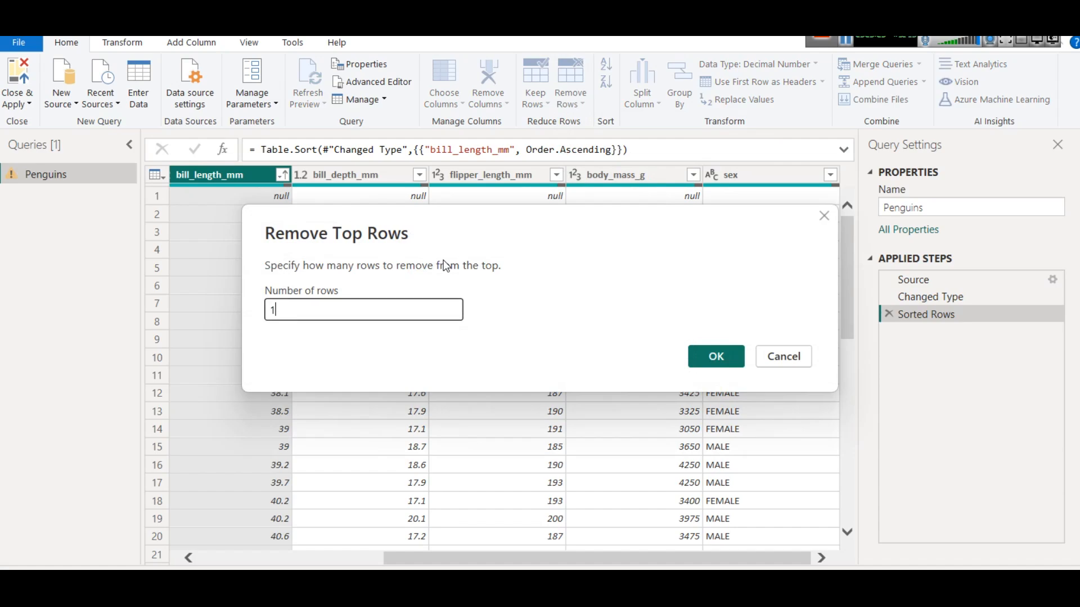
drag(467, 214, 470, 284)
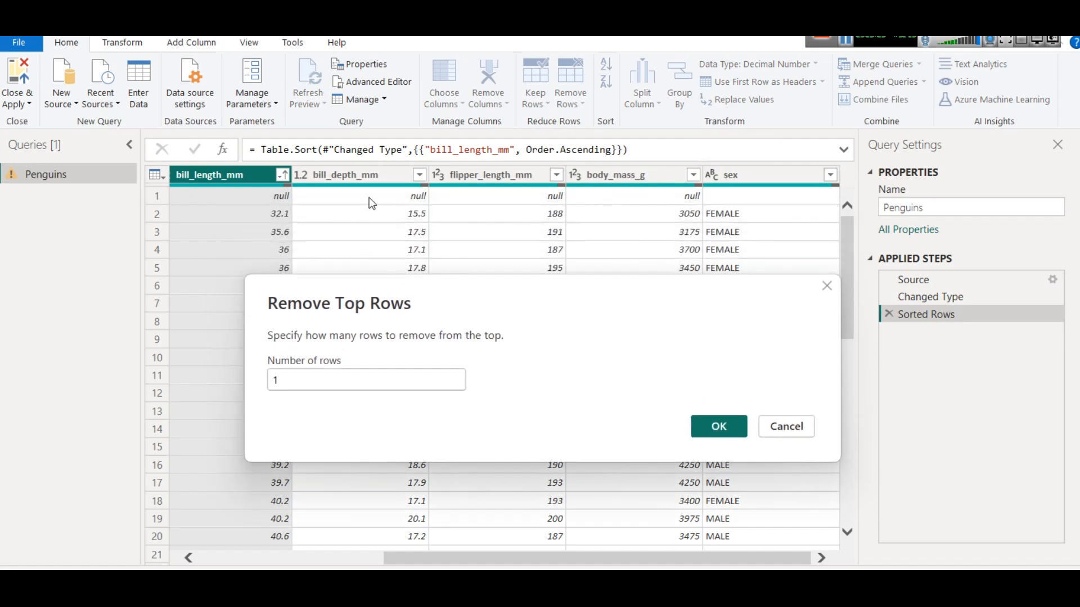
click(717, 426)
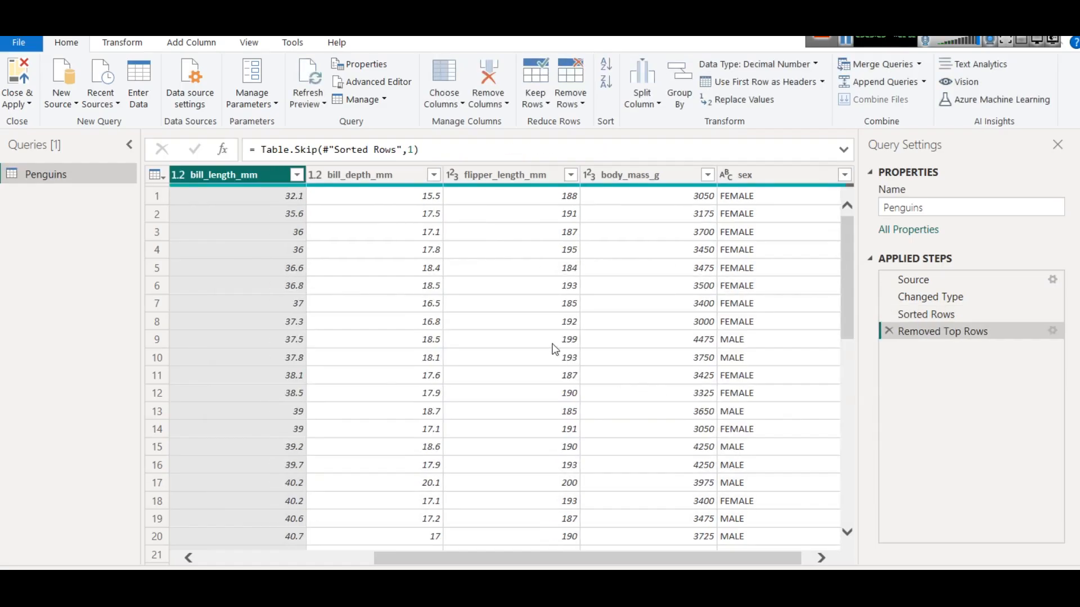
Look through the remaining penguin rows and all columns for any further missing values
drag(848, 261, 862, 189)
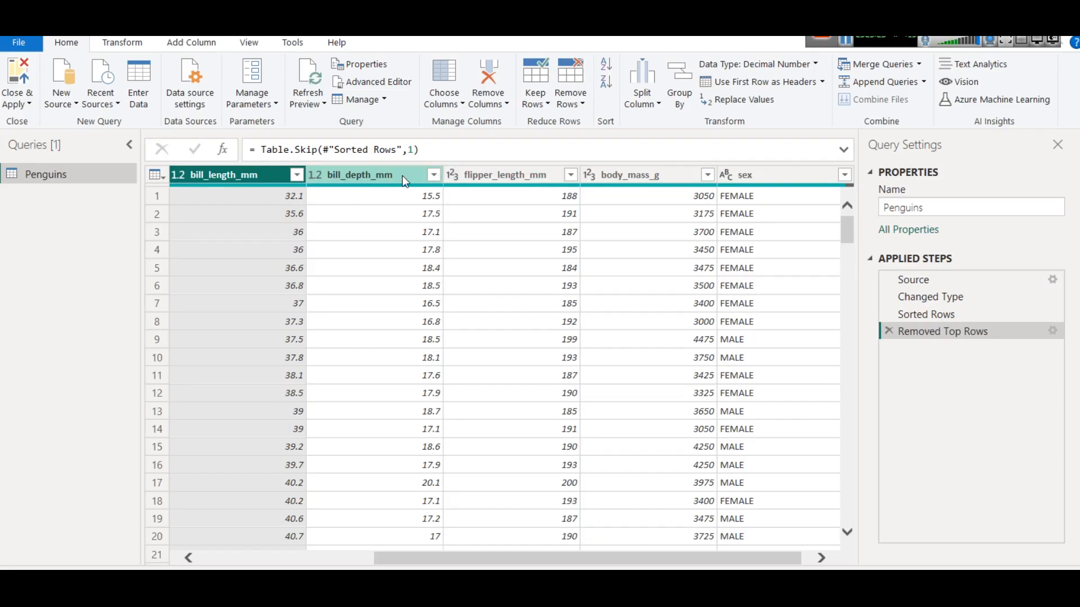
click(339, 557)
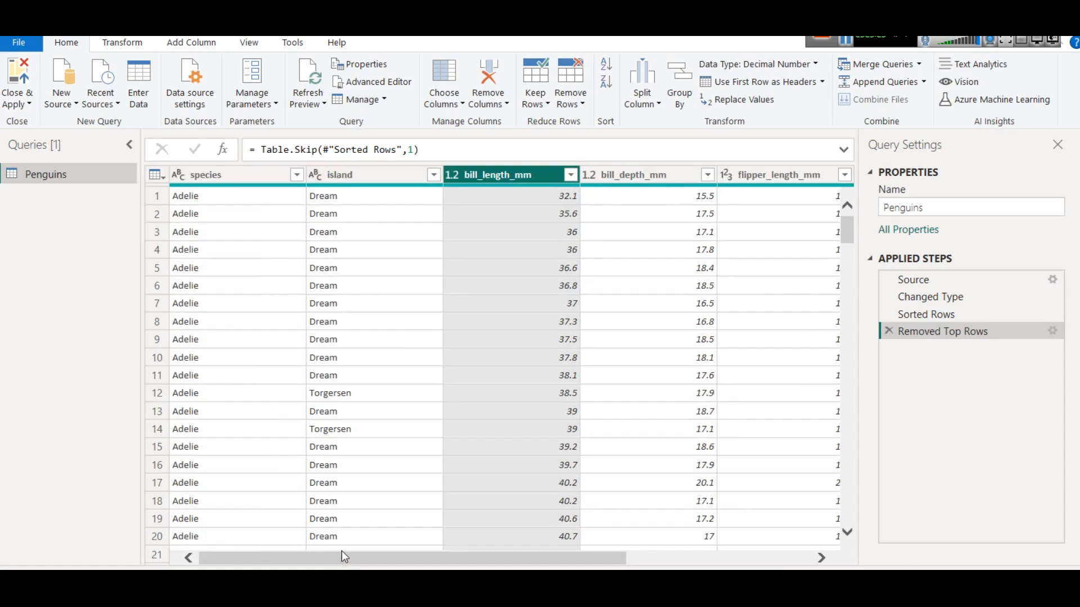
scroll(362, 366, down, 15)
scroll(363, 367, down, 20)
scroll(582, 446, down, 18)
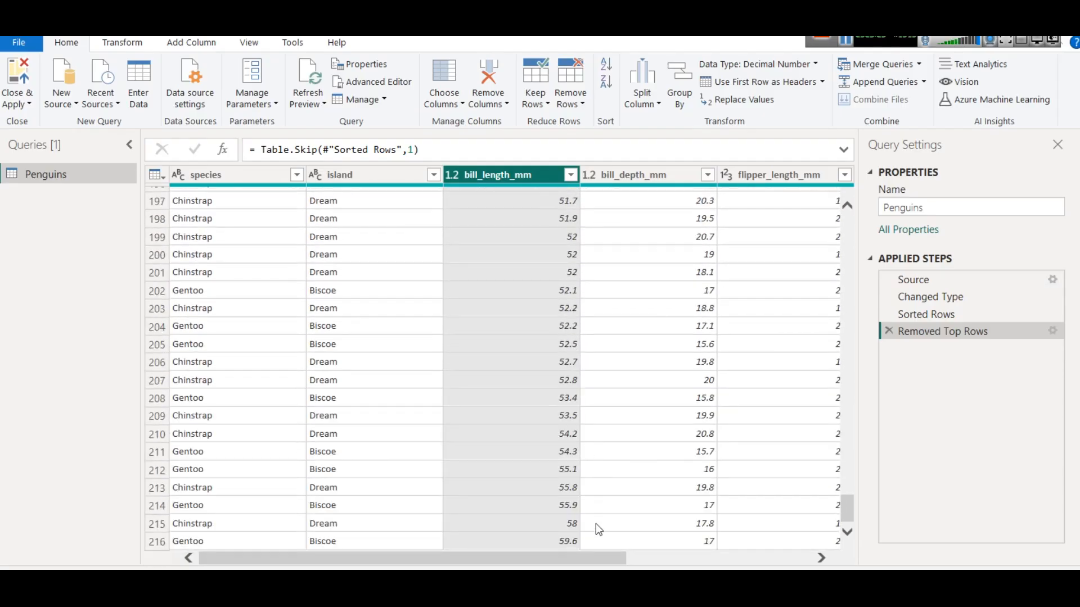
click(638, 559)
scroll(764, 434, up, 20)
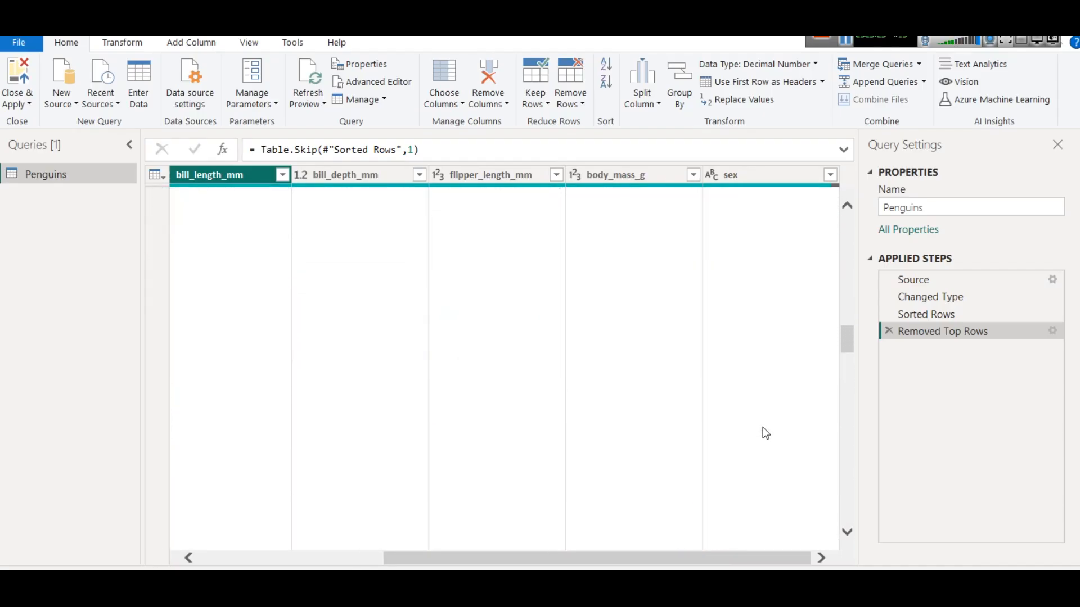
scroll(763, 427, up, 15)
Sort the rows by sex in ascending order and inspect the rows whose sex is blank
click(747, 178)
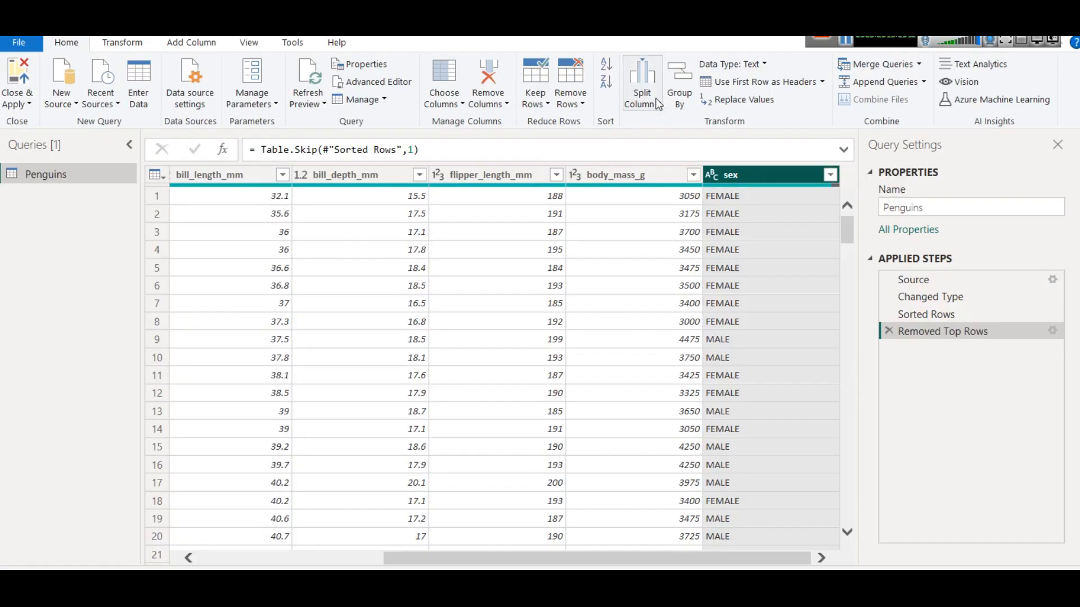
click(607, 83)
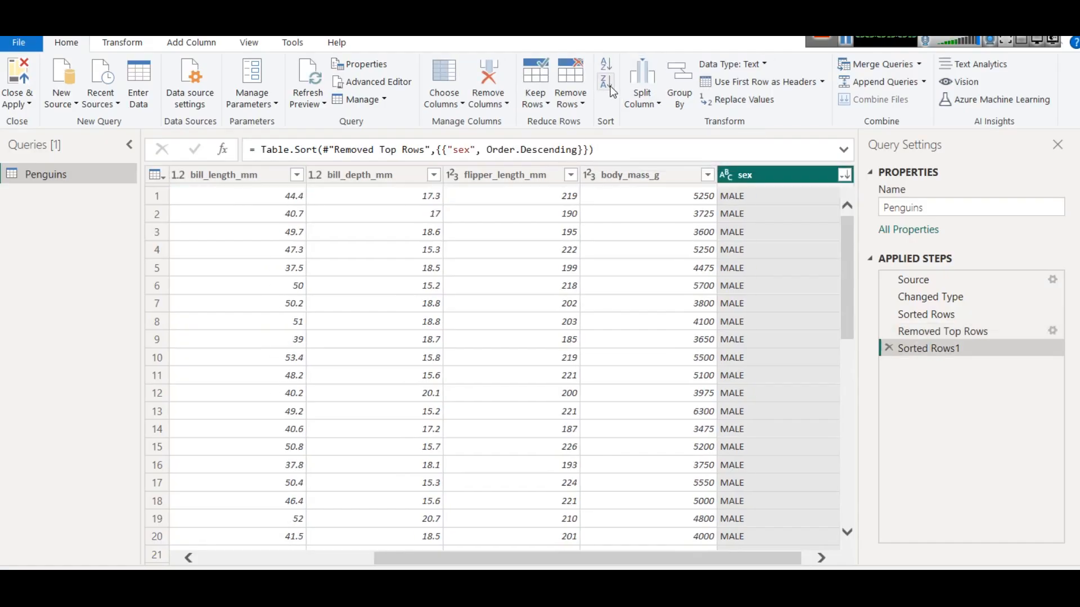
click(606, 67)
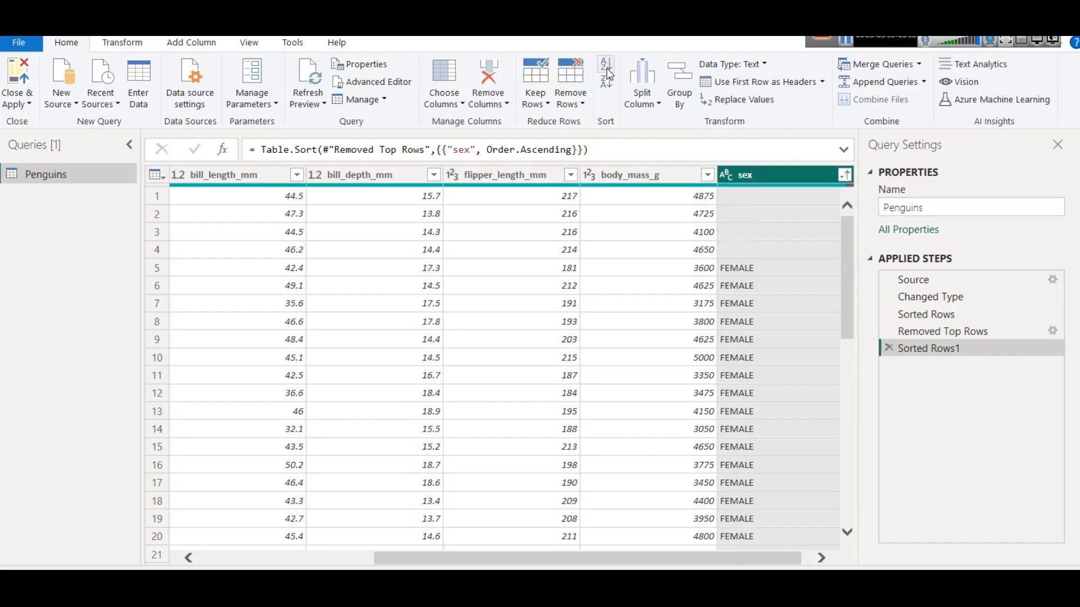
click(742, 202)
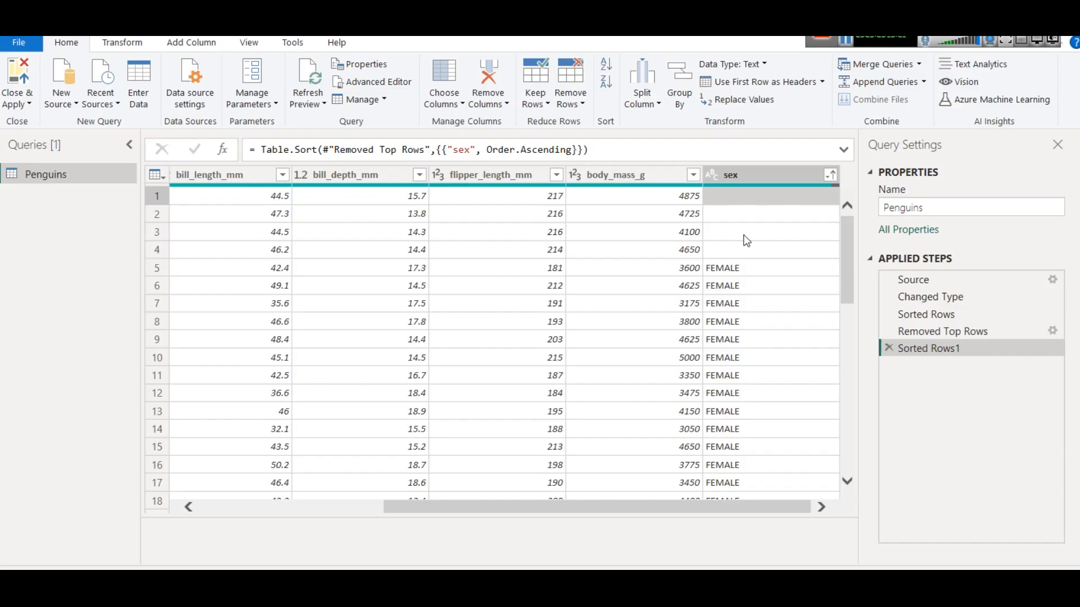
mouse_move(733, 513)
mouse_down()
mouse_move(193, 487)
mouse_move(750, 506)
mouse_up()
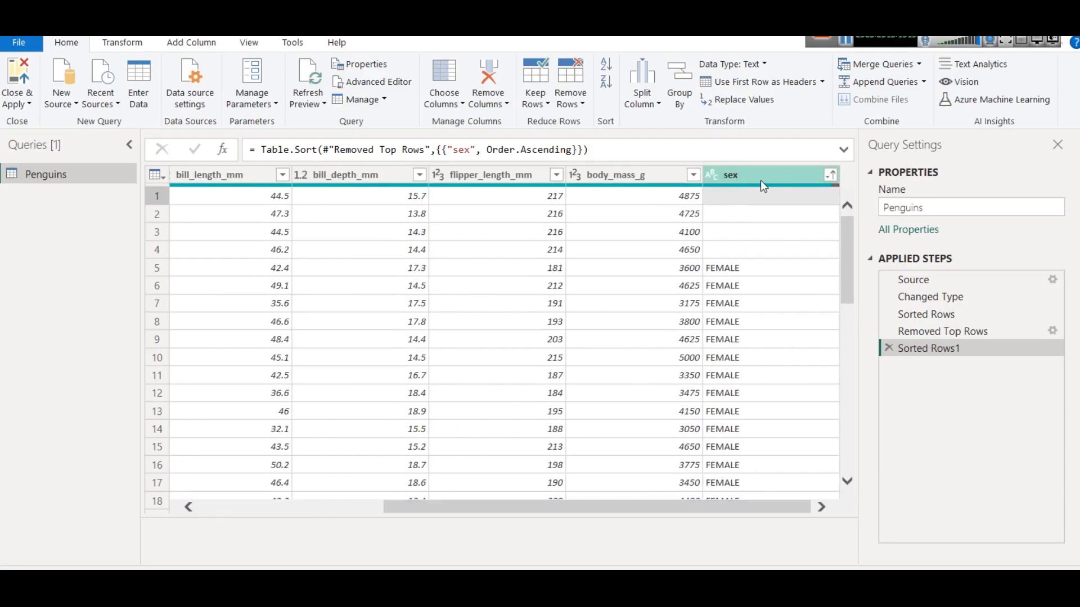
Remove the top 4 rows, which have no sex value, from the Penguins query
click(572, 99)
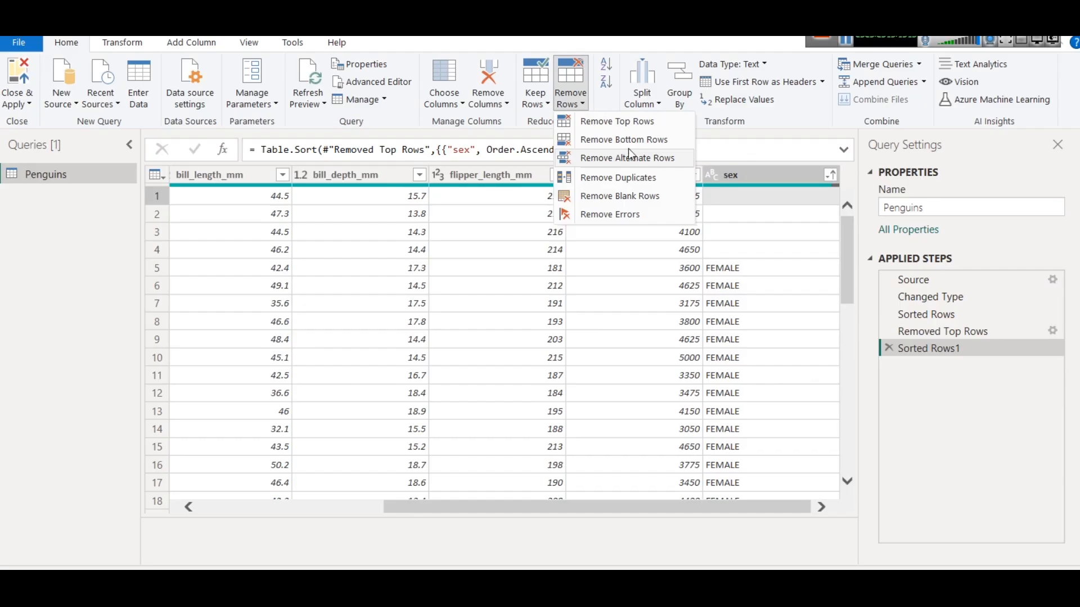
click(633, 120)
text(4)
click(691, 351)
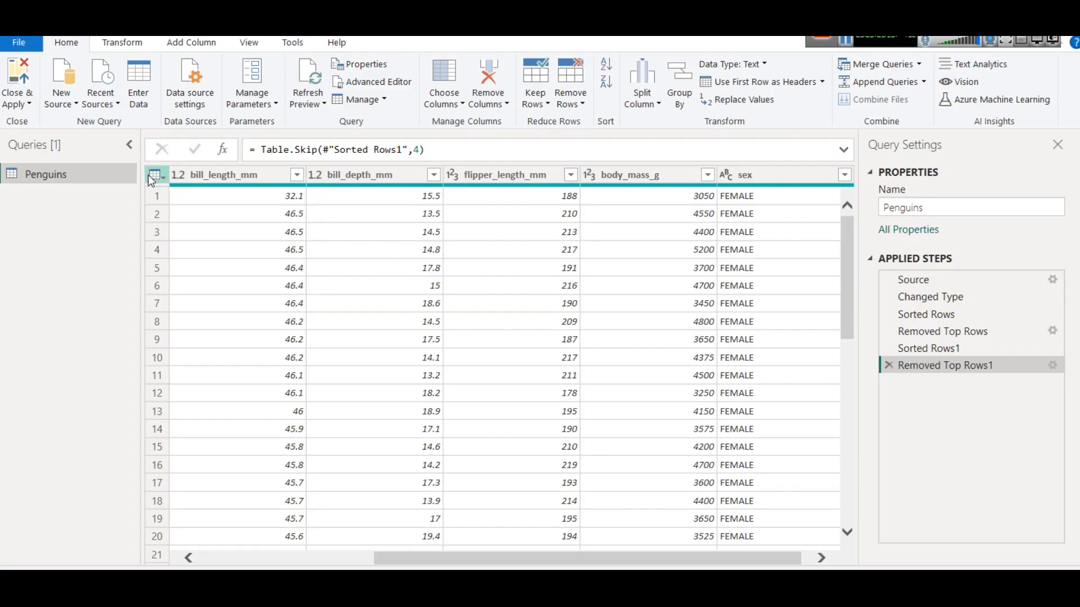
Close the query editor and expand the Penguins table to list its fields in the report
click(31, 94)
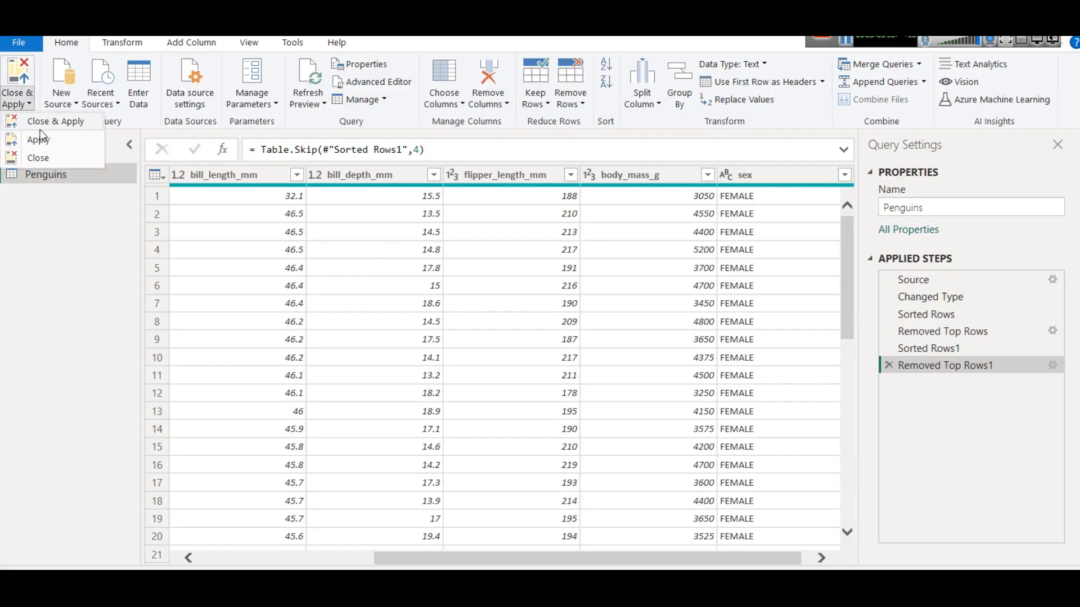
click(39, 158)
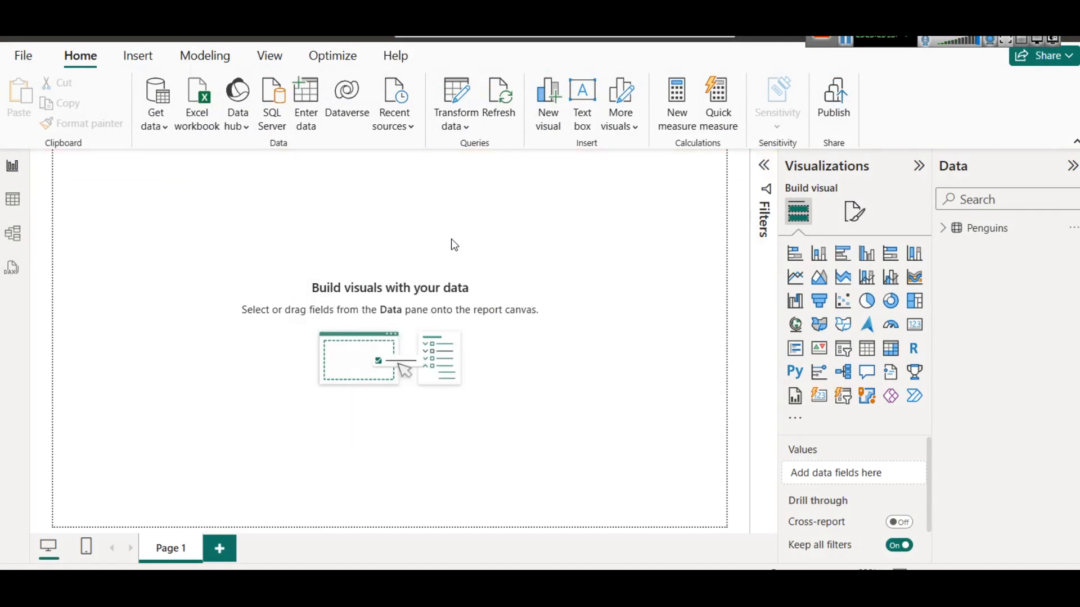
click(942, 229)
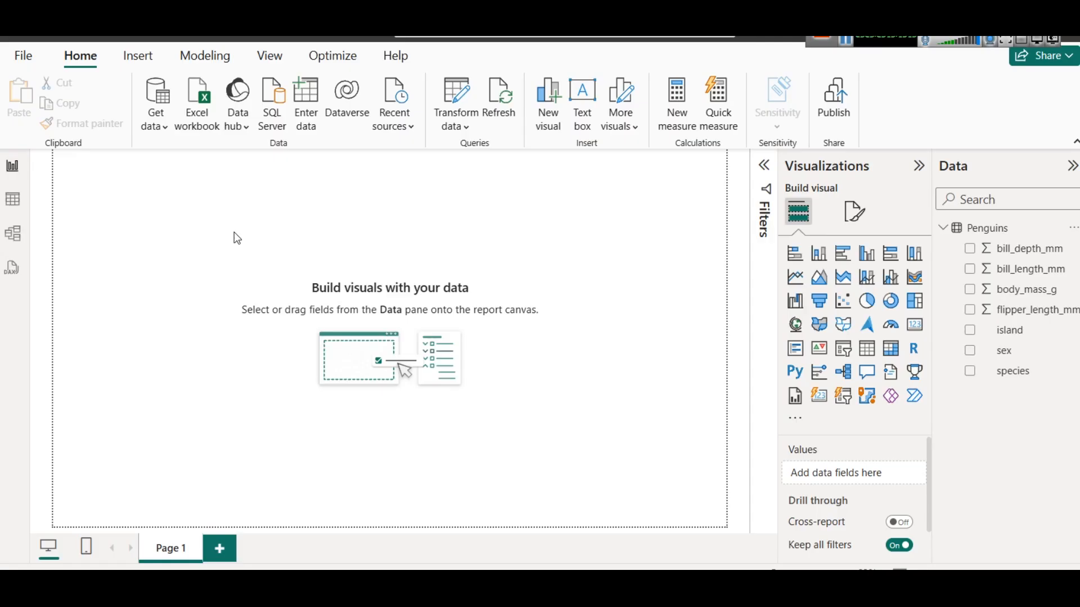
Add an enlarged Q&A visual to the blank report page, enter the question "island wise average bill length", and collapse the filters
double_click(138, 221)
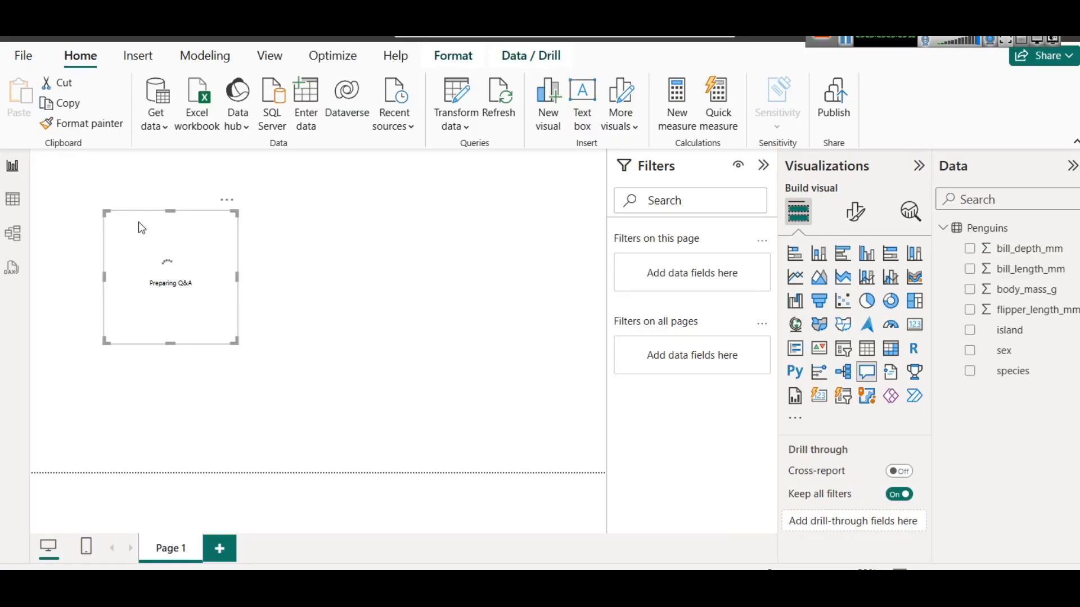
drag(236, 342, 316, 374)
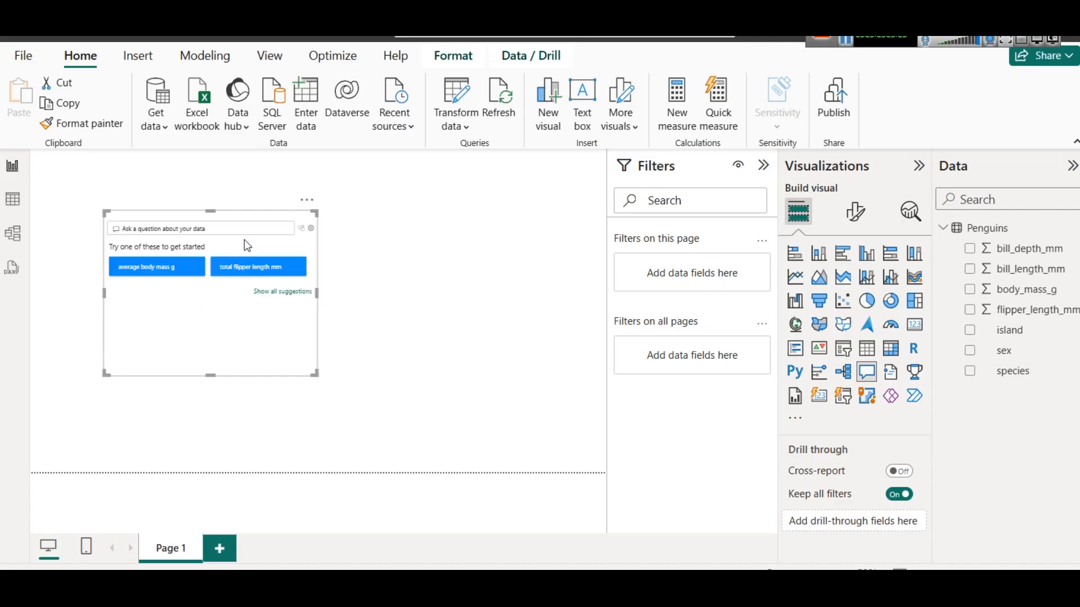
click(179, 227)
text(island wise average bill length)
ctrl+scroll(456, 273, up, 3)
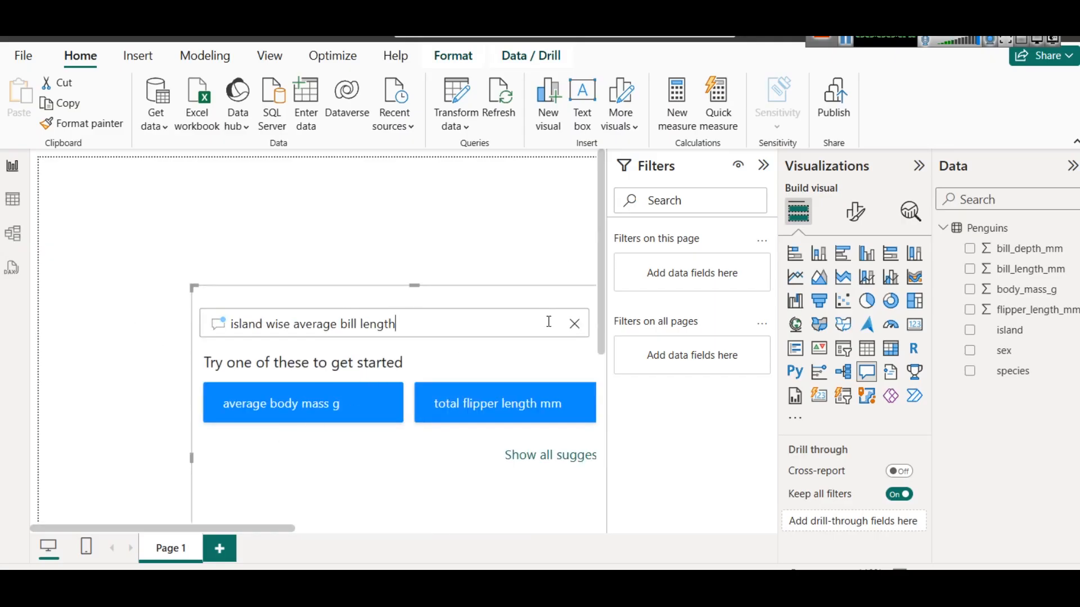
click(763, 164)
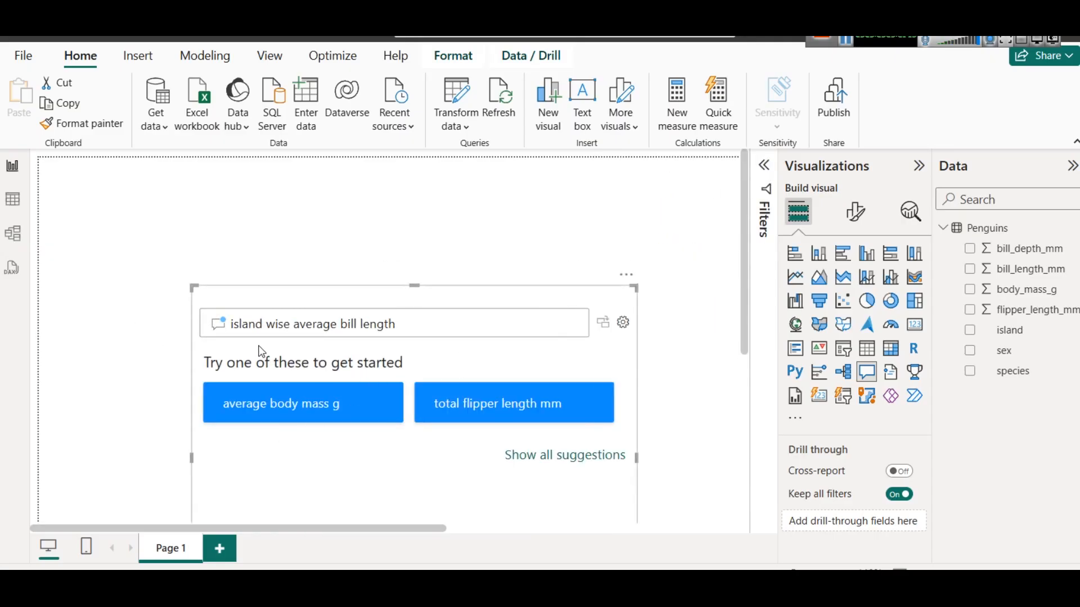
Submit the question "island wise average bill length" and move the Q&A visual closer to the page's upper-left corner
drag(370, 302, 346, 234)
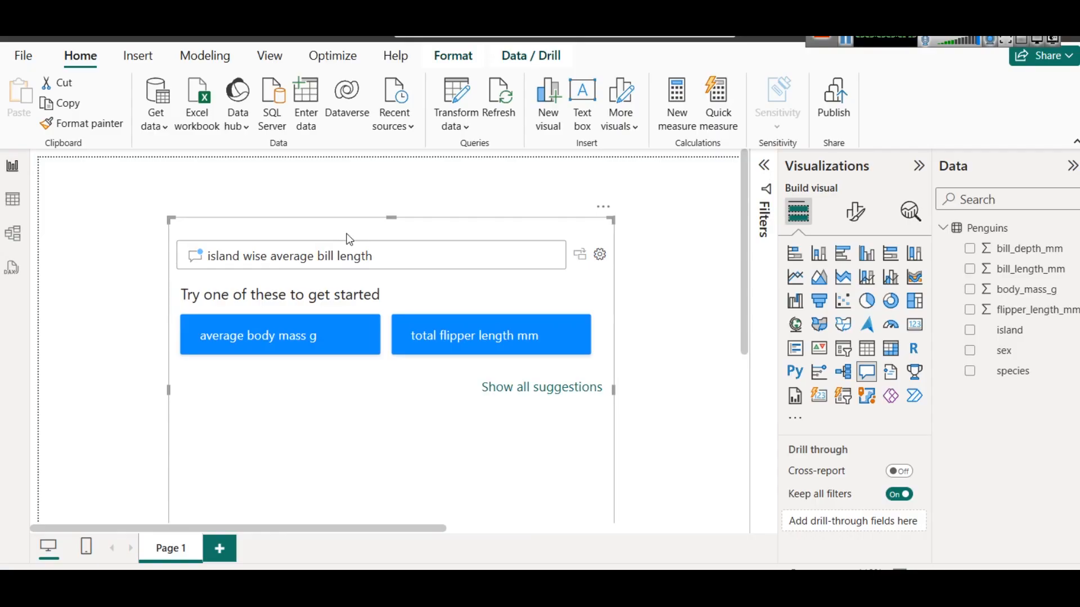
click(377, 256)
key(Return)
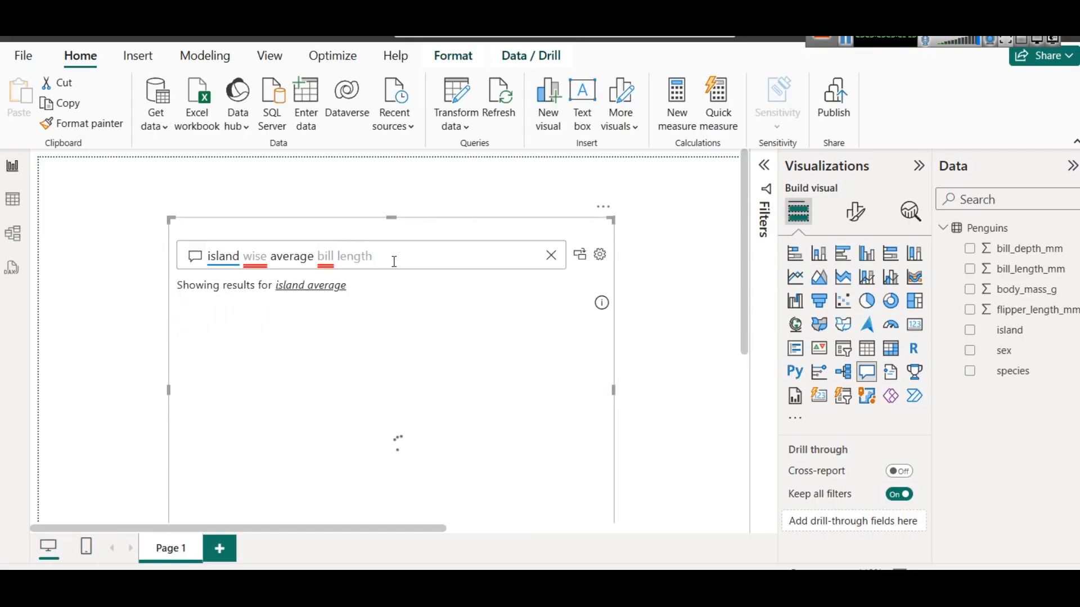
drag(403, 234, 382, 217)
Correct the field name in the question to bill_length_mm and accept the suggested rewording "island average bill_length_mm"
click(389, 244)
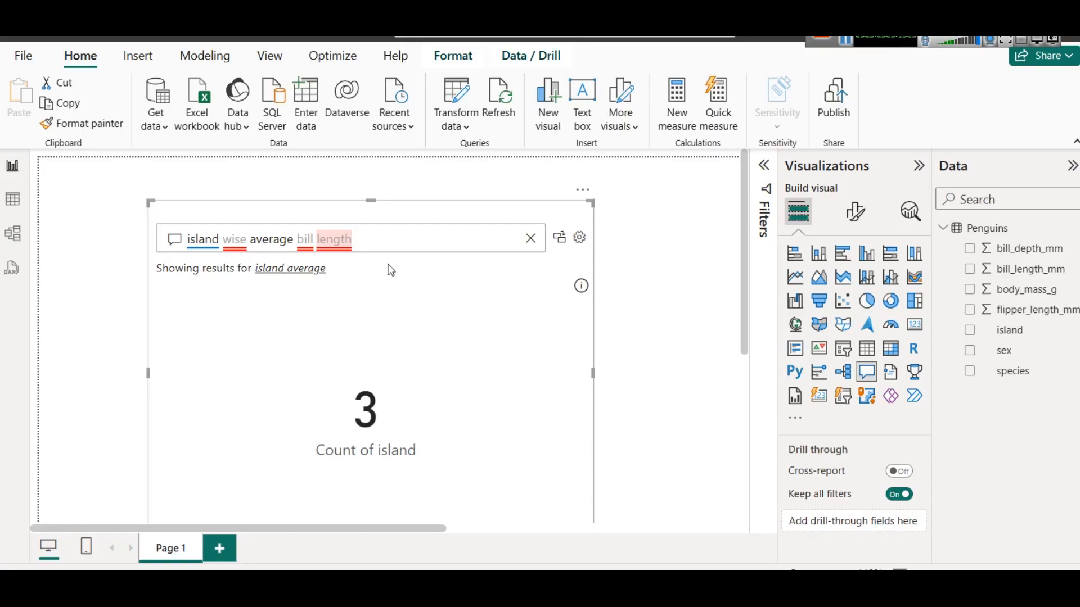
key(BackSpace)
text(_)
key(Right)
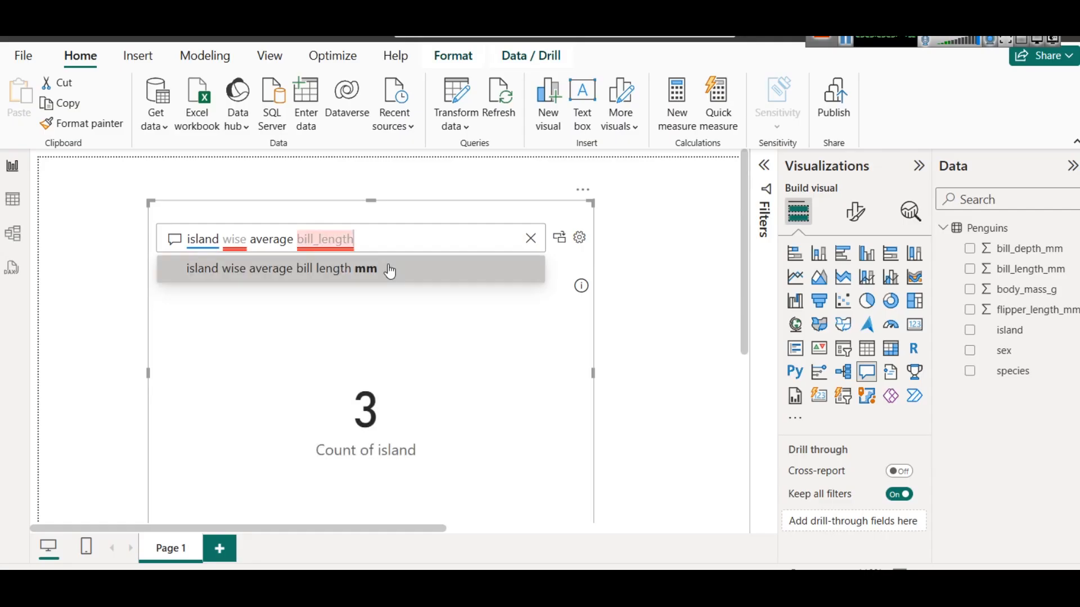
text(_mm)
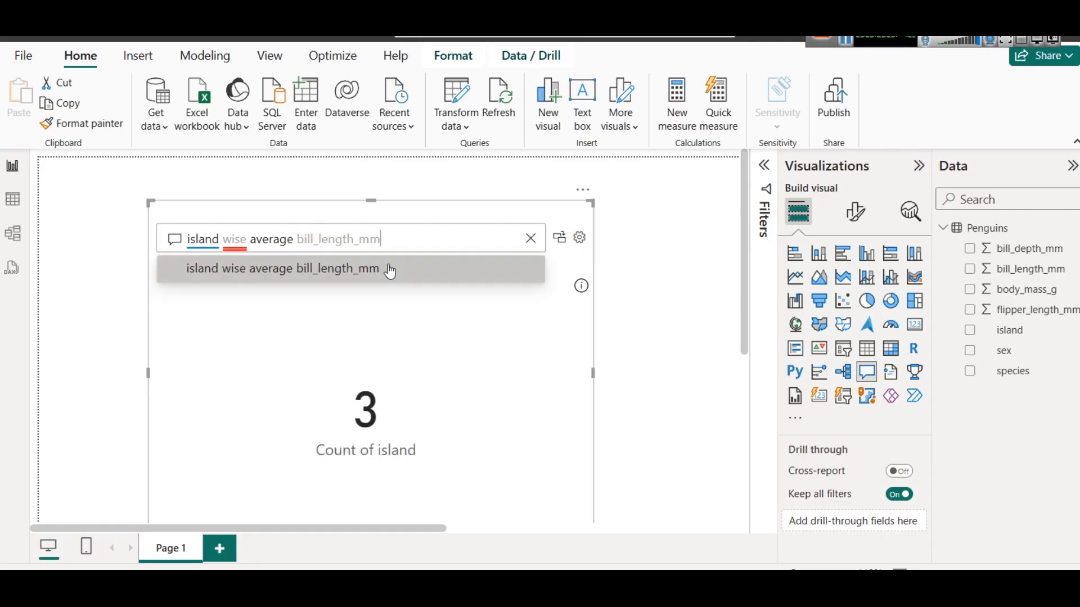
click(390, 270)
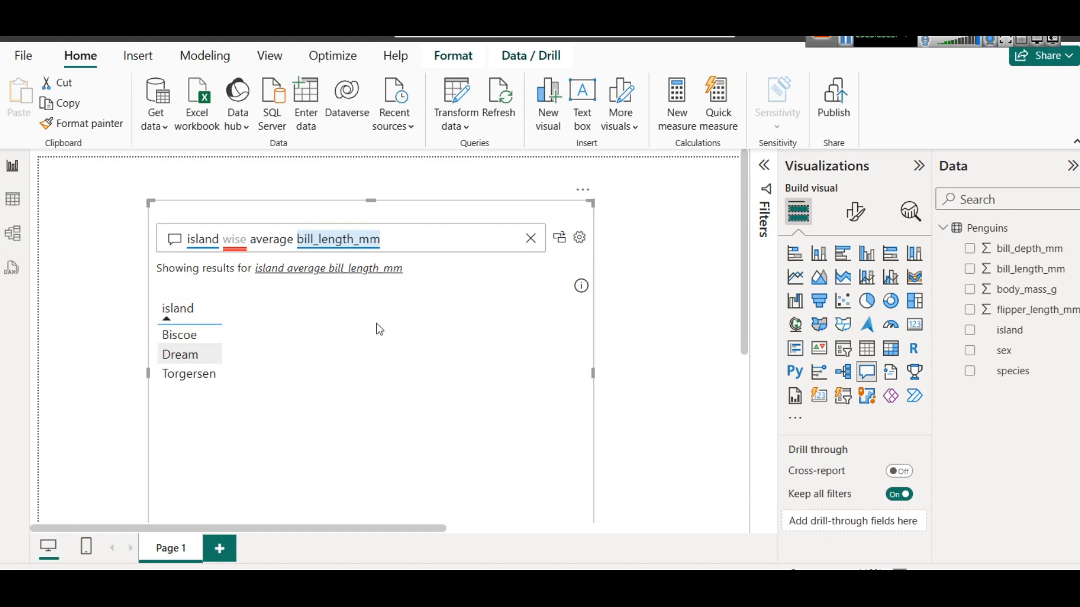
click(287, 272)
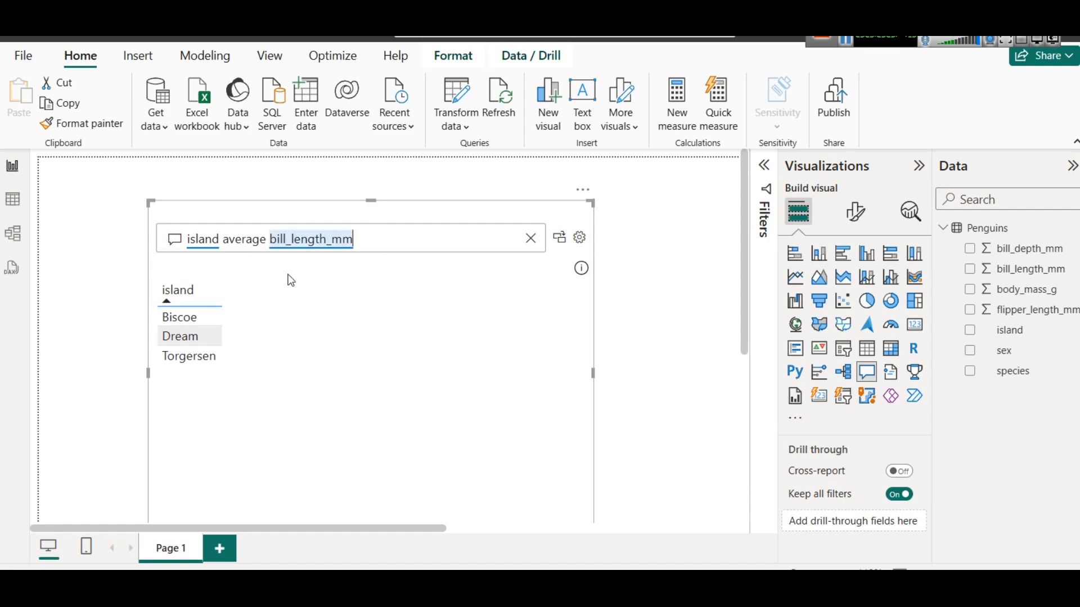
click(421, 209)
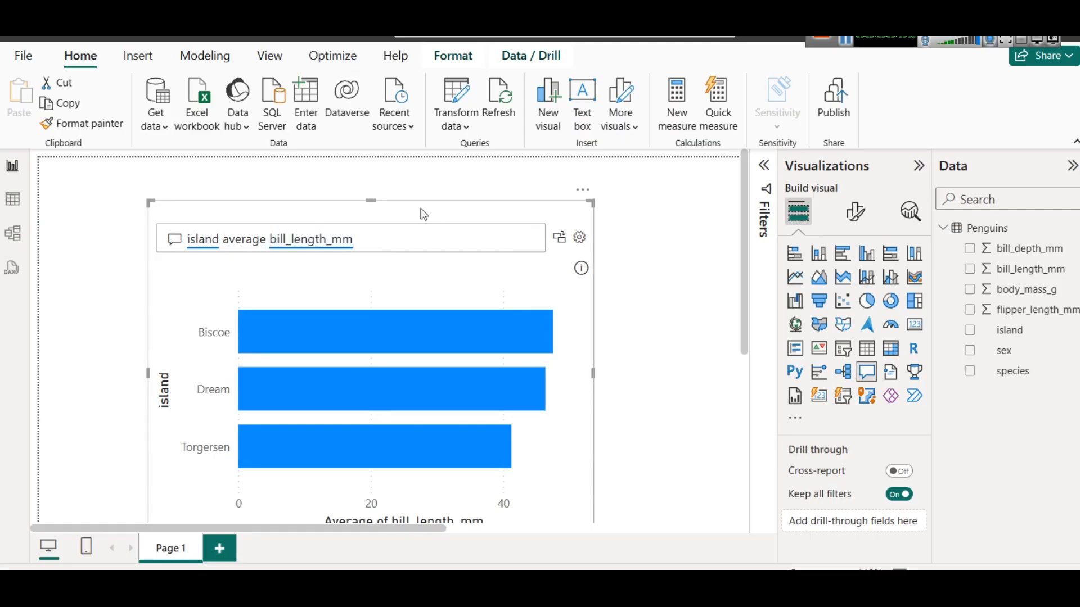
Shrink the Q&A visual and place it near the upper-left corner of the report page
drag(424, 214, 382, 172)
drag(550, 159, 423, 247)
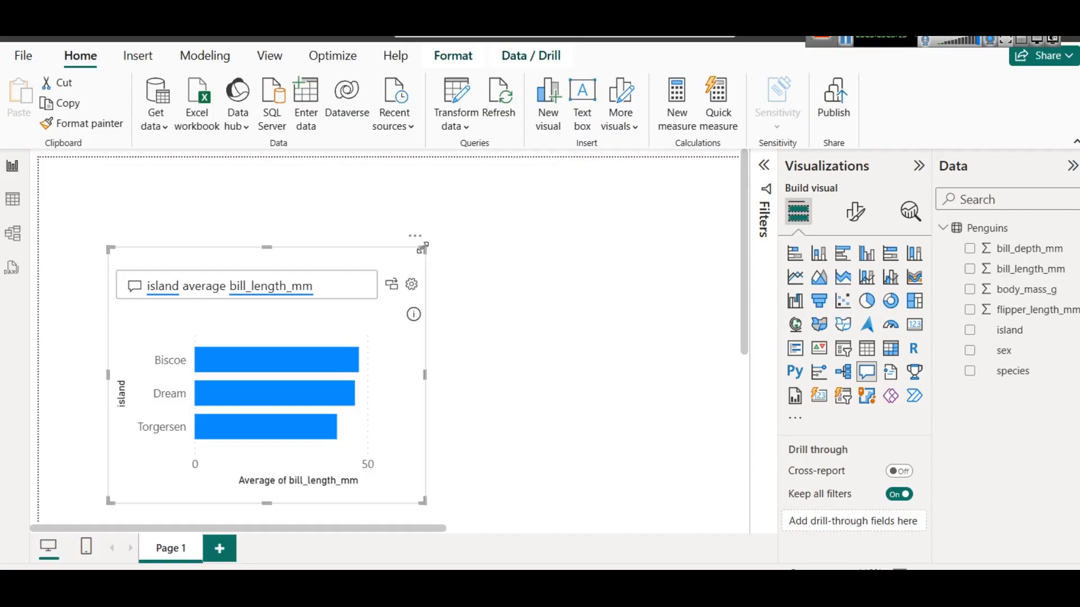
mouse_move(294, 353)
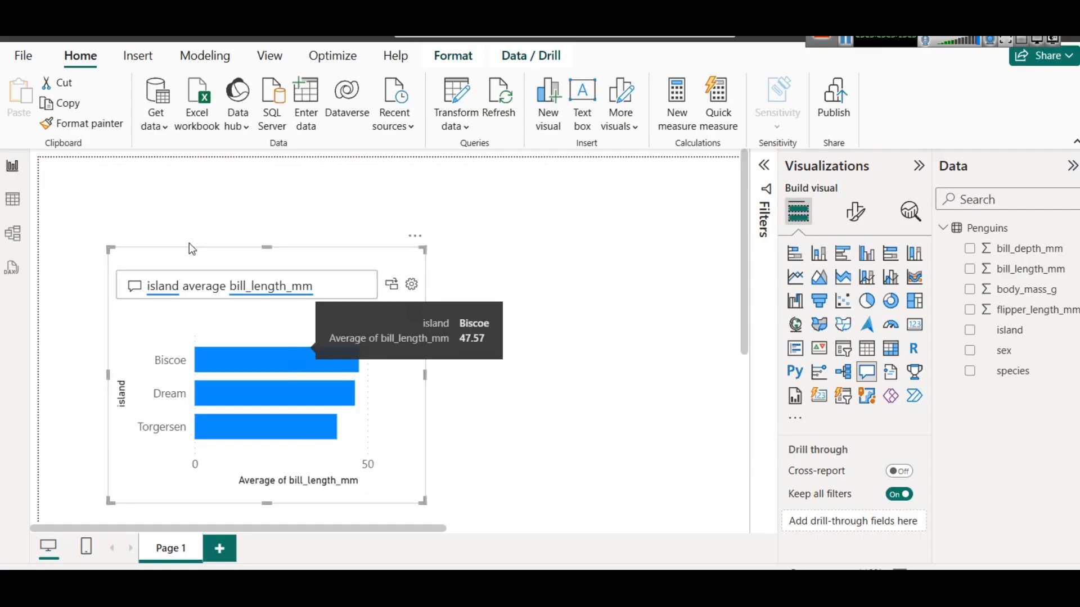
drag(167, 251, 120, 206)
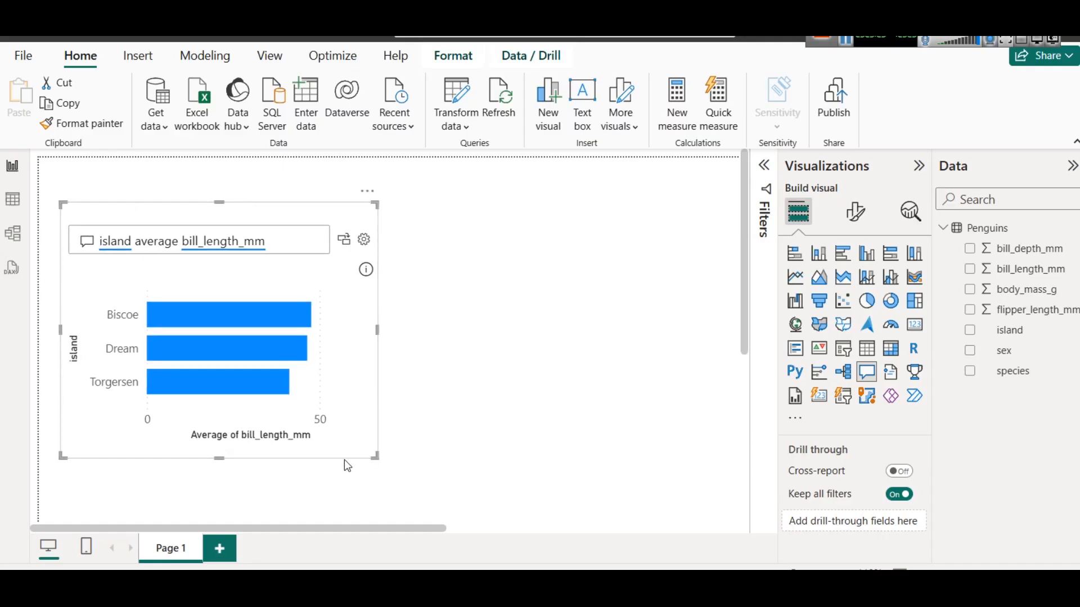
drag(372, 456, 326, 438)
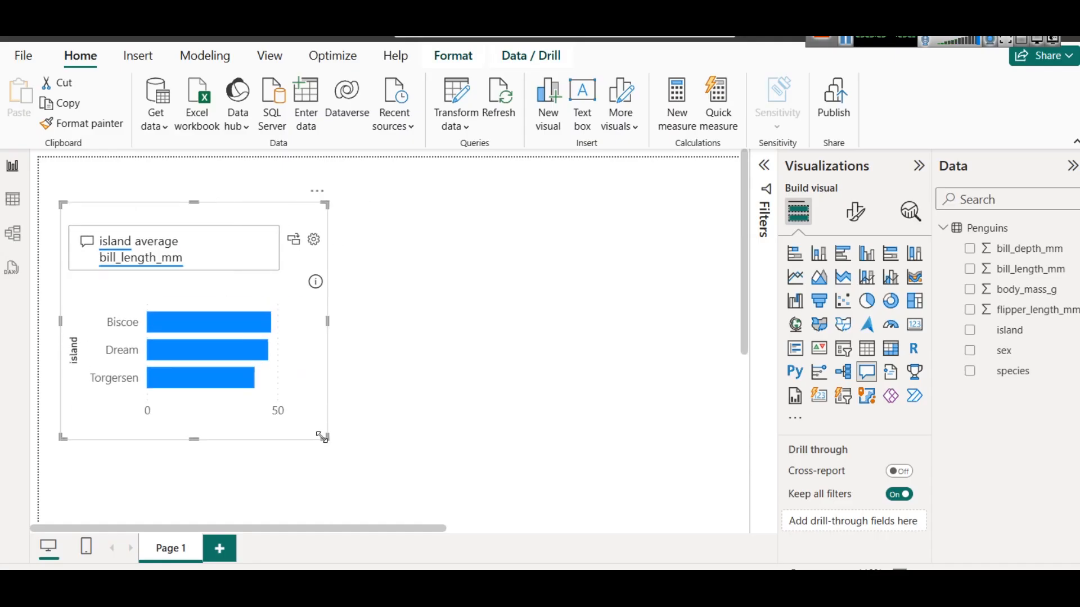
Look at the Getting started page of the Q&A setup and close it
click(314, 239)
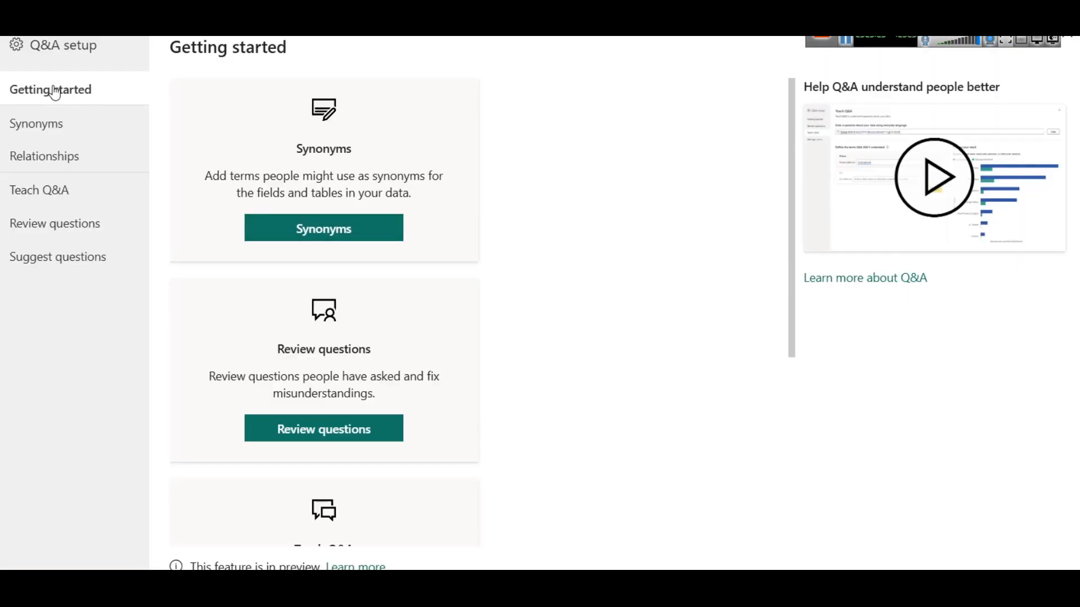
drag(915, 37, 690, 47)
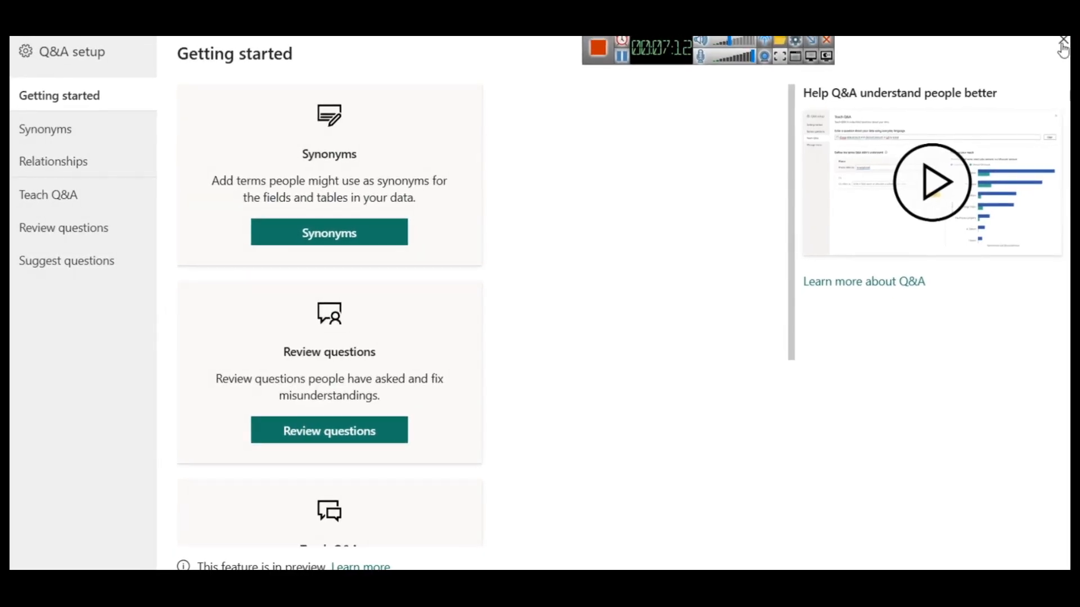
click(1062, 45)
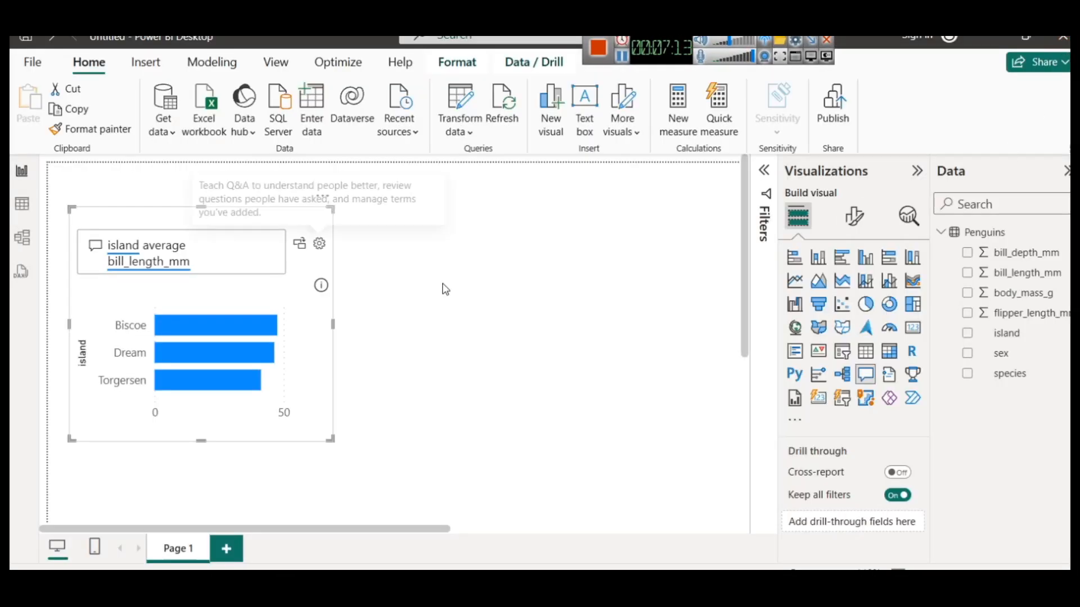
Convert the Q&A result into a standard bar chart and adjust the chart's height and position on the page
click(299, 246)
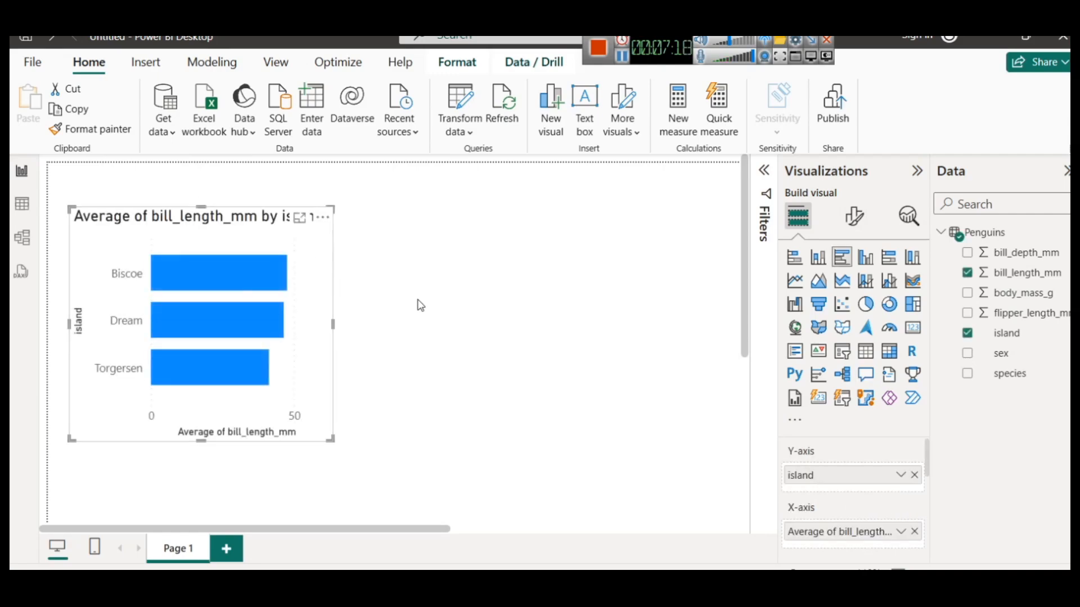
drag(199, 208, 203, 236)
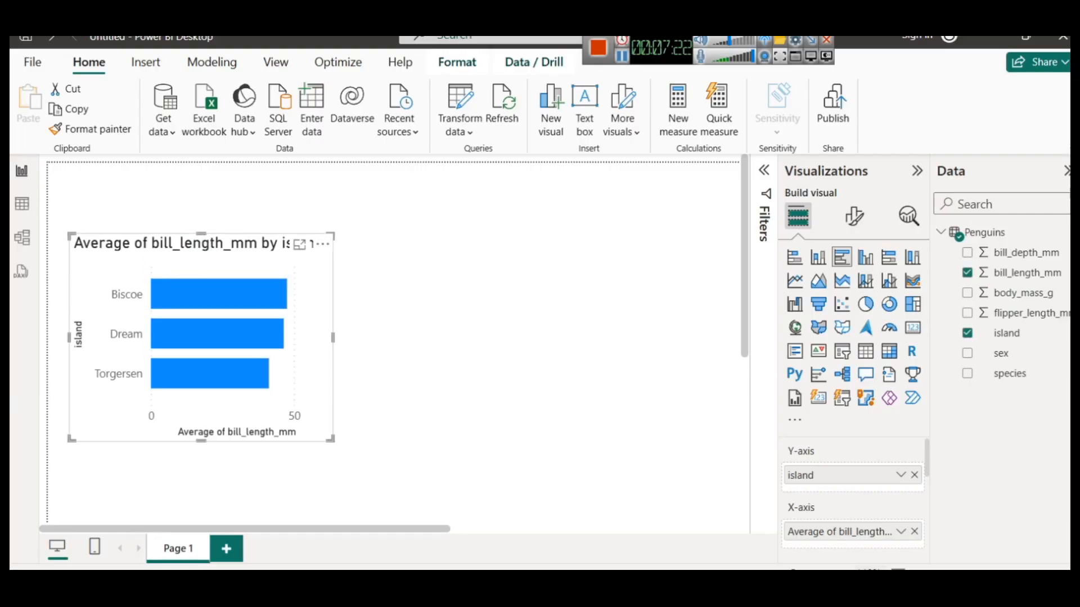
click(898, 568)
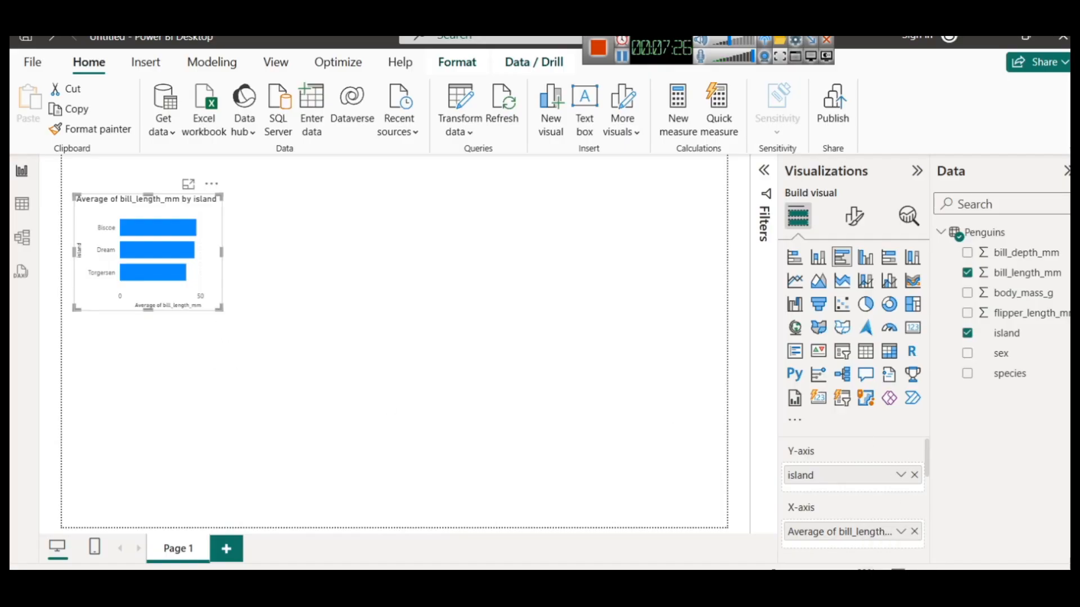
click(396, 299)
drag(204, 261, 229, 291)
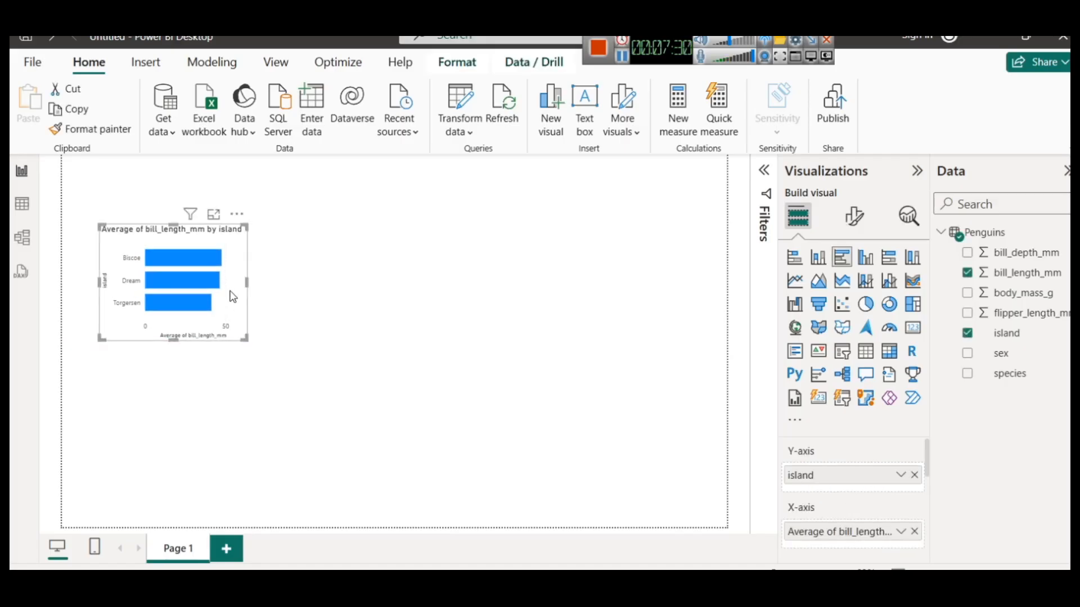
mouse_move(189, 263)
drag(244, 304, 238, 309)
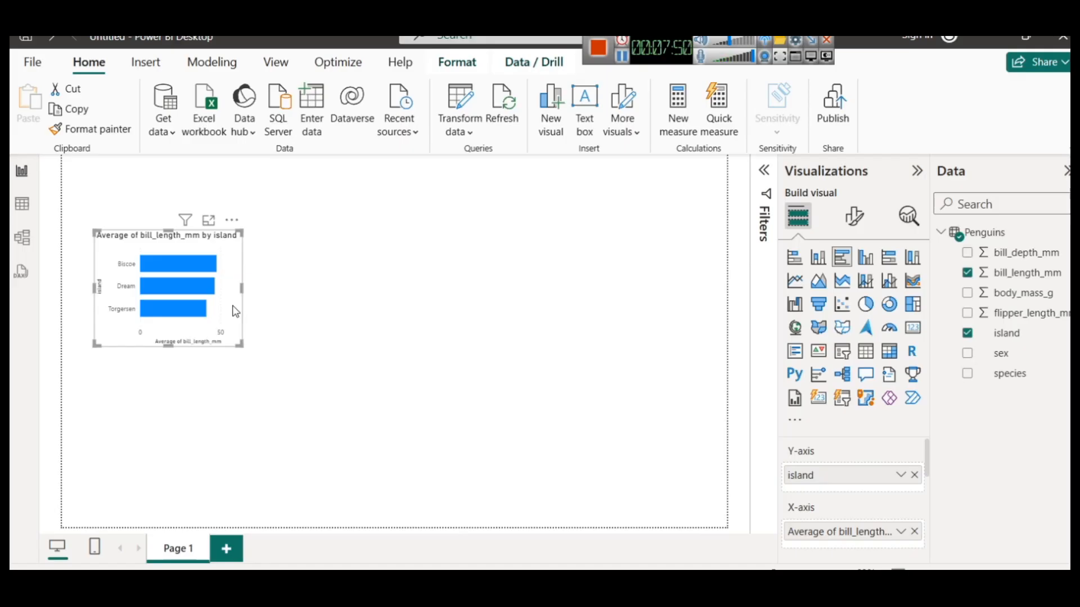
click(445, 366)
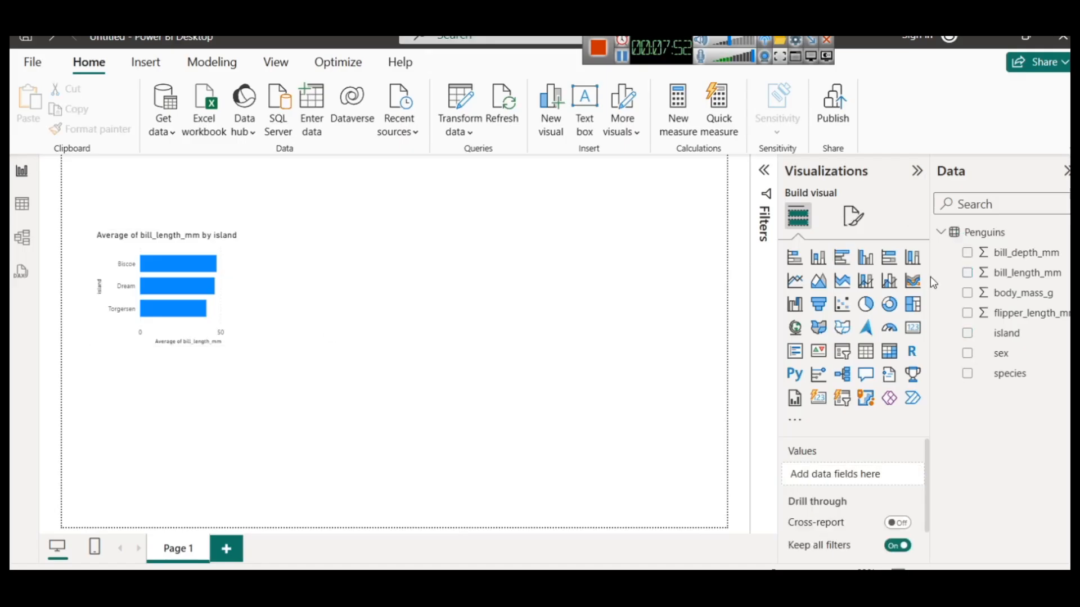
Switch to the browser and review the slidescope.com article on when to remove rows and columns in Power Query
click(979, 242)
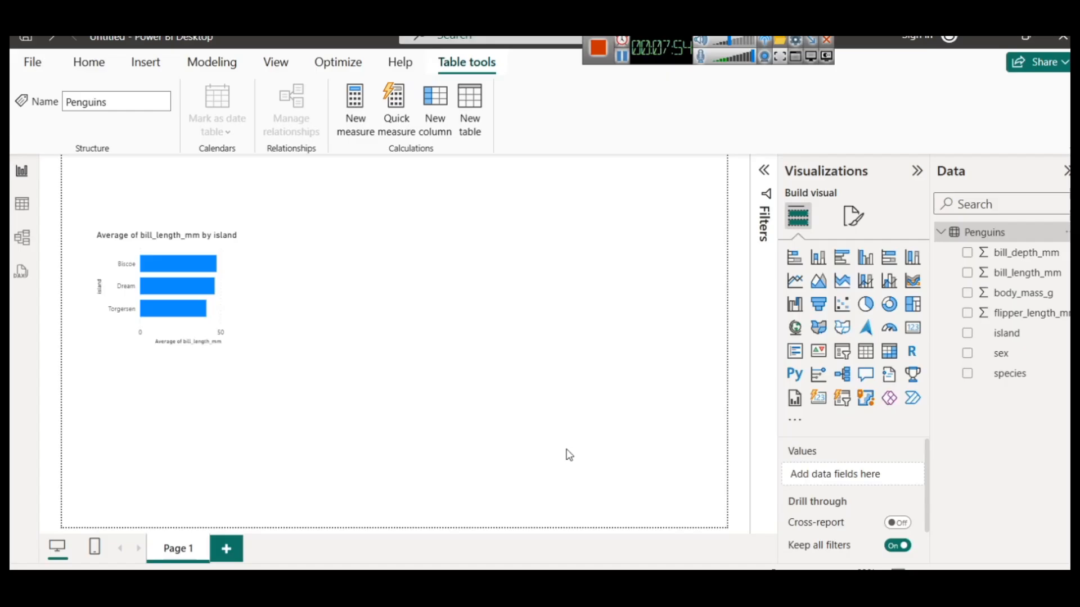
mouse_move(480, 590)
click(434, 517)
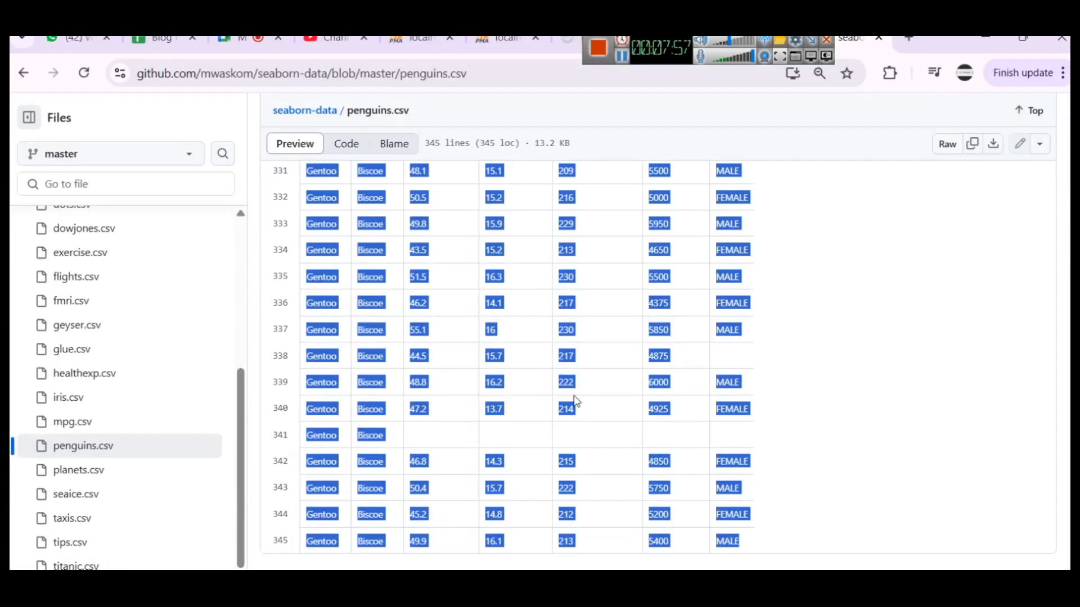
drag(652, 56, 318, 42)
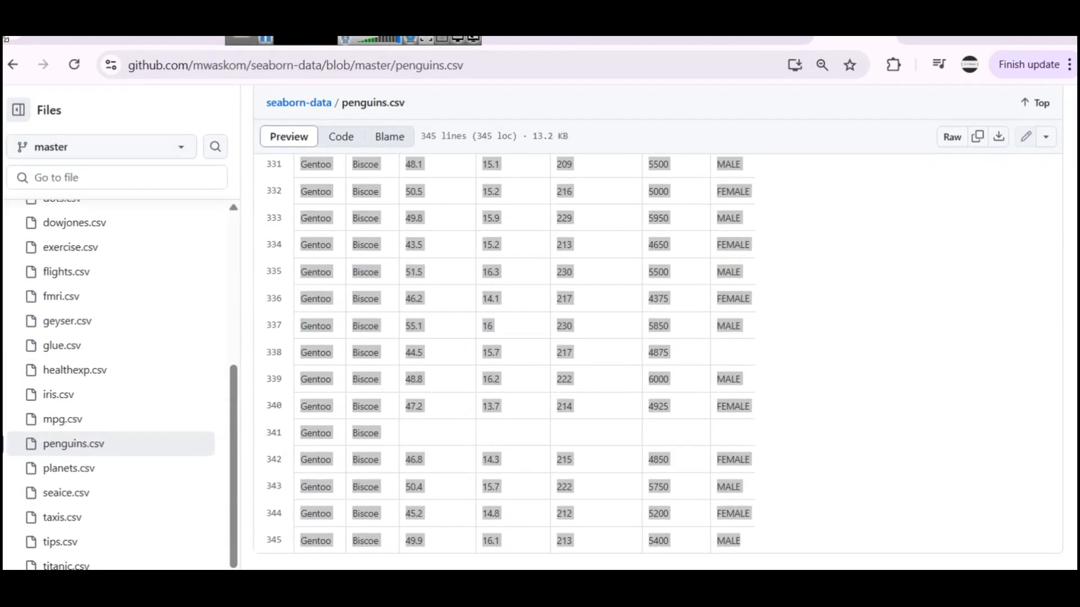
click(765, 38)
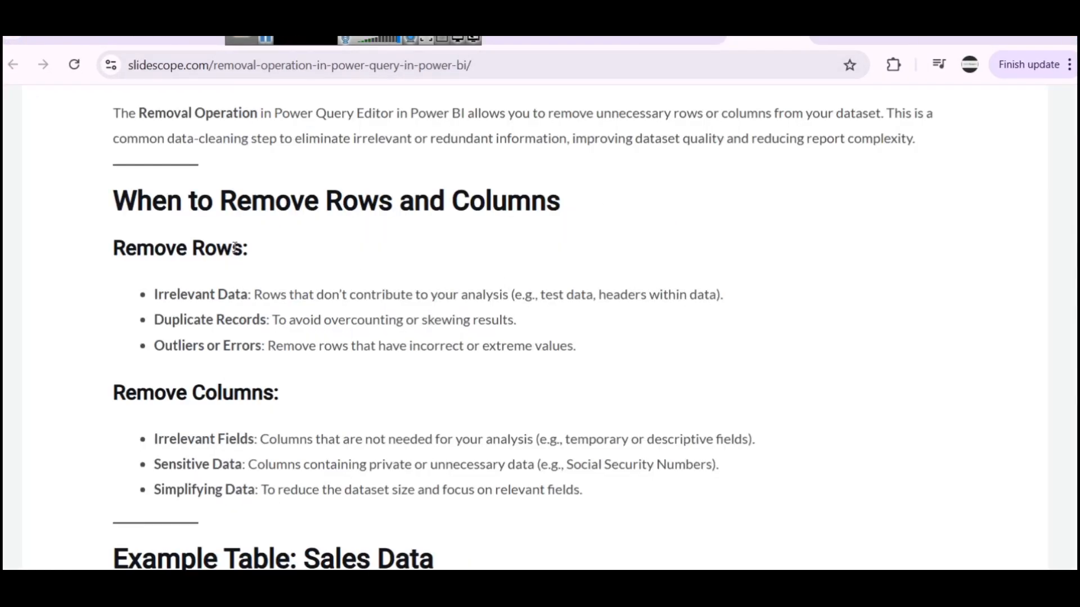
scroll(234, 248, down, 2)
scroll(235, 251, down, 3)
scroll(229, 252, up, 3)
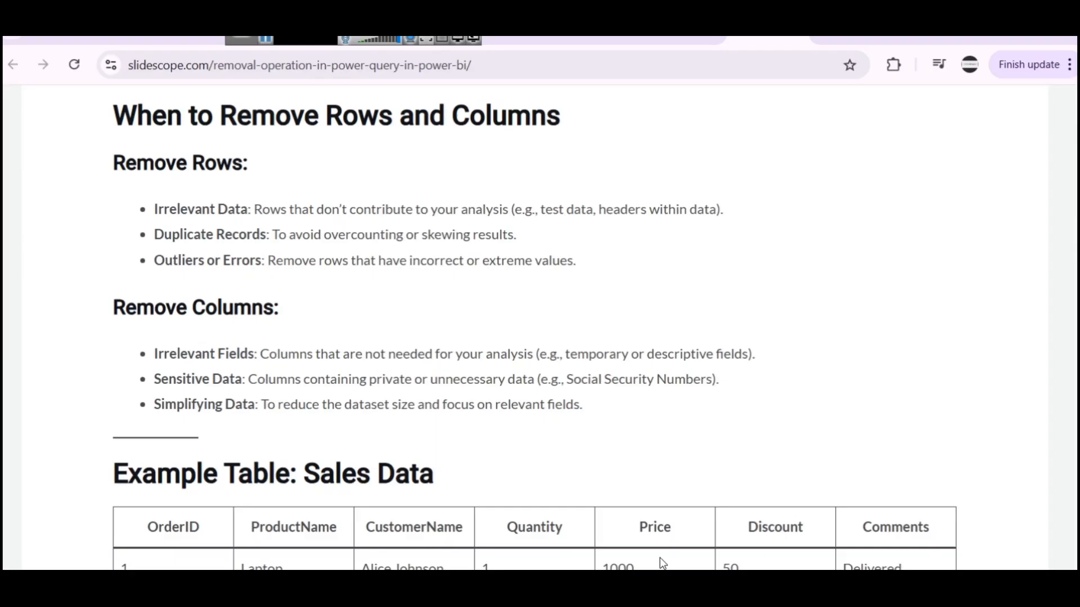
Switch back to Power BI and open the Penguins query for editing to view its last columns
click(627, 588)
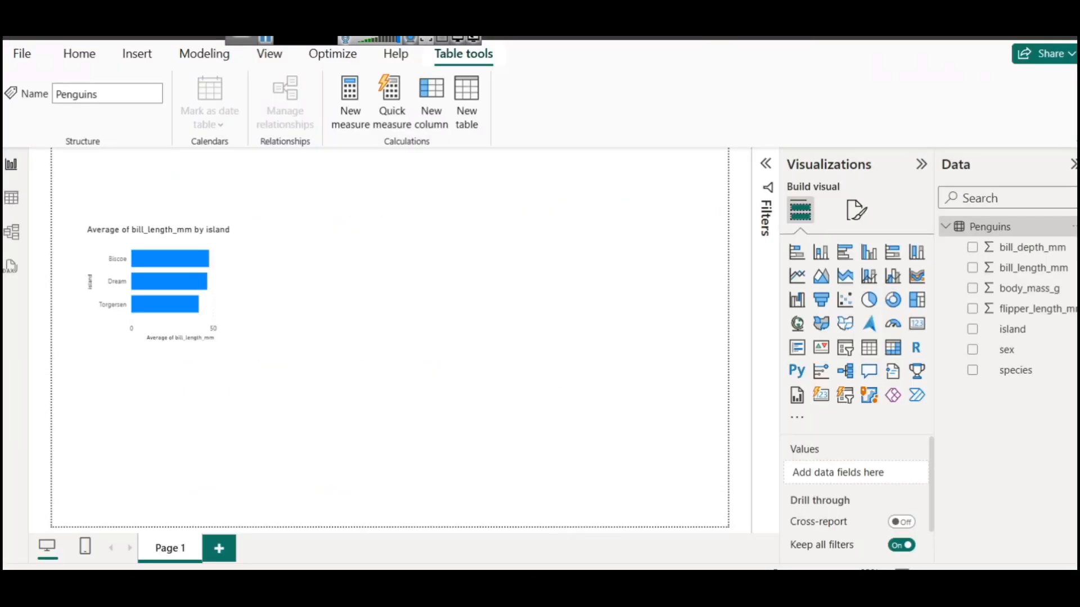
right_click(972, 228)
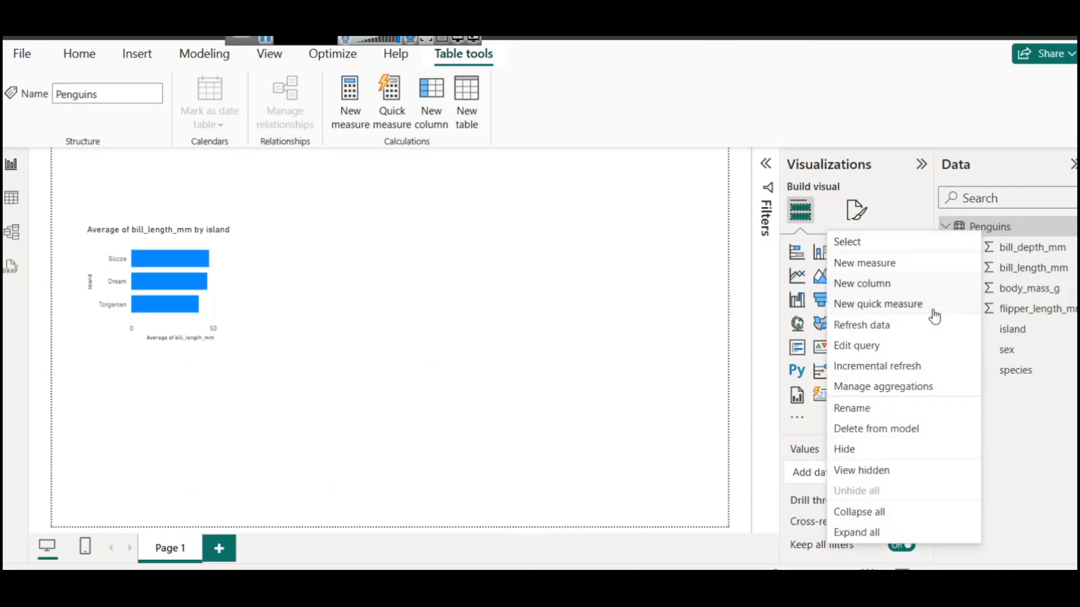
click(891, 346)
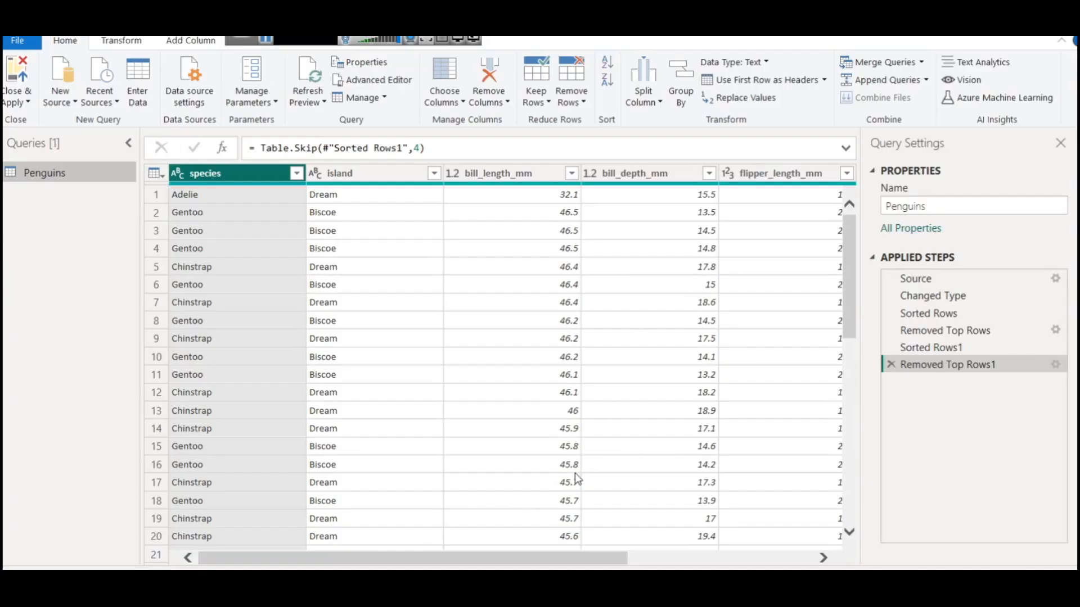
drag(568, 552, 866, 556)
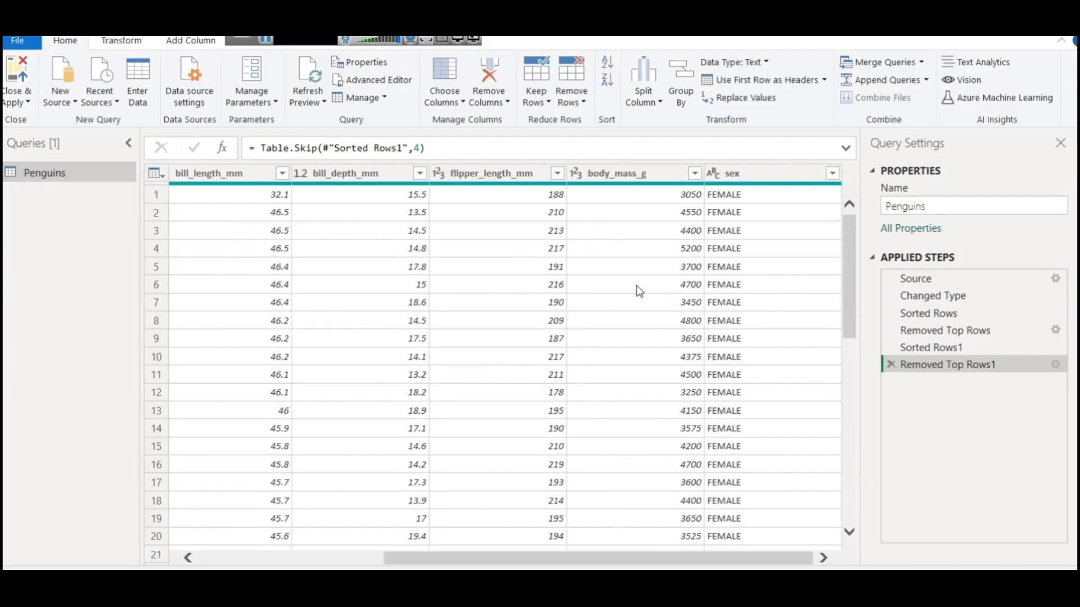
Show the available operations for the body_mass_g column, including Remove, and close the query editor
right_click(605, 173)
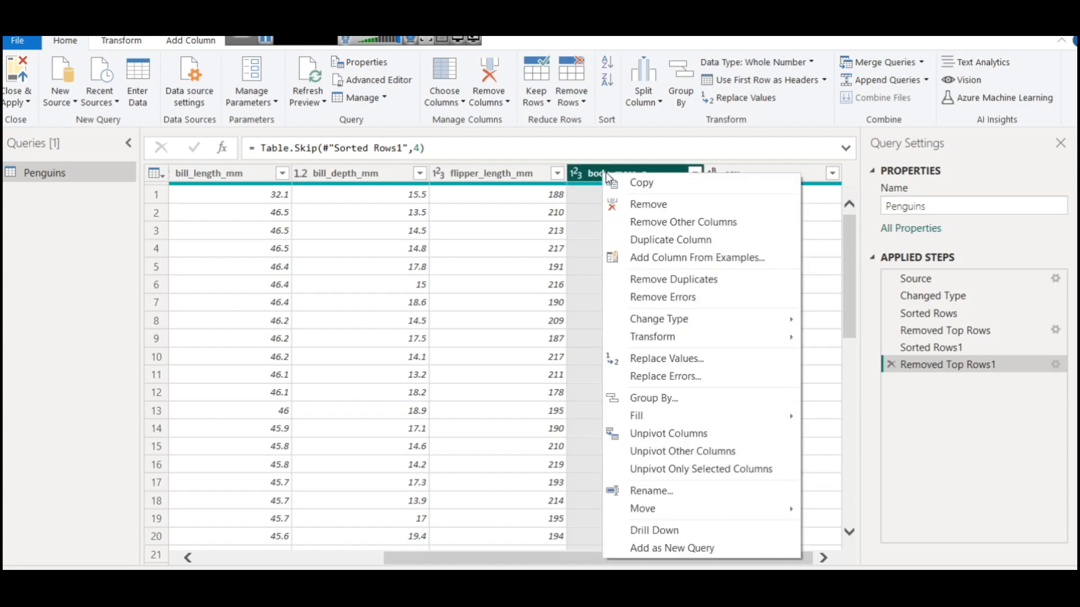
click(670, 209)
click(24, 104)
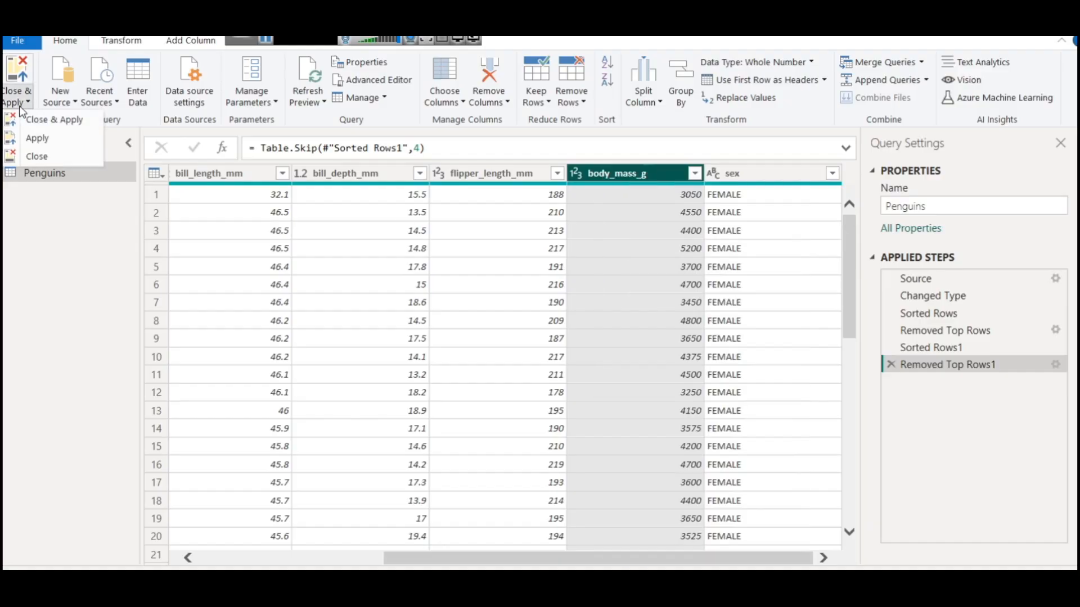
click(43, 160)
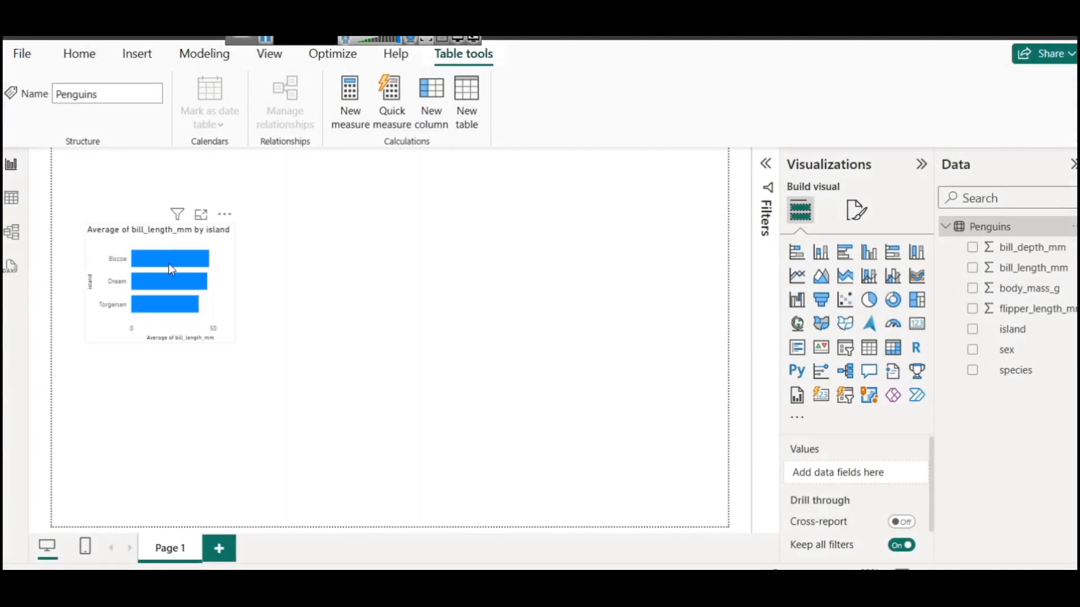
Turn on the shadow effect for the average bill length by island bar chart
click(233, 268)
click(857, 211)
scroll(857, 371, down, 1)
click(838, 470)
scroll(835, 405, down, 3)
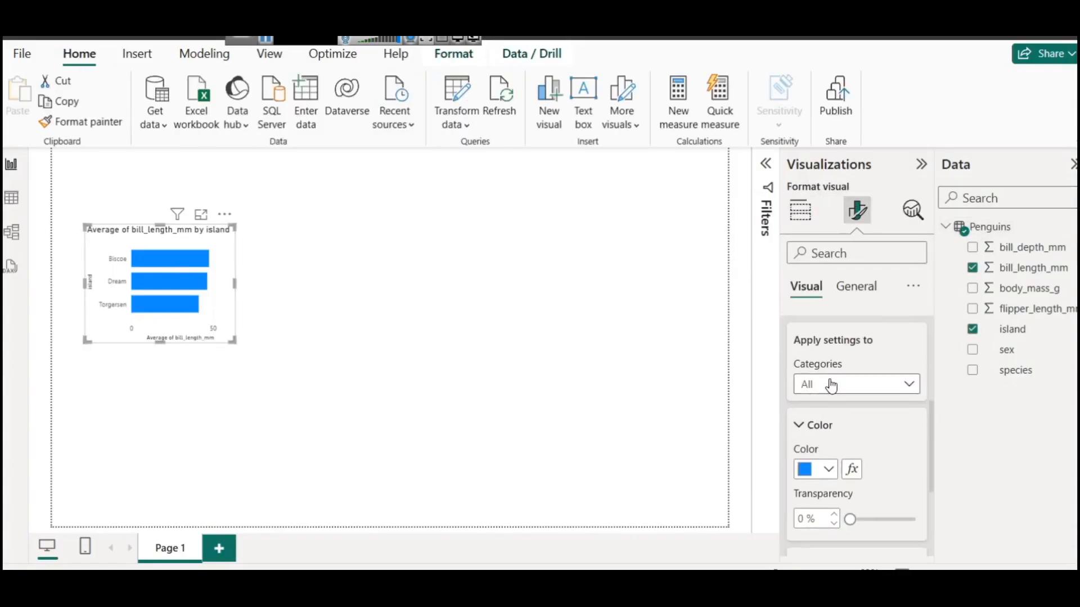
scroll(829, 350, up, 5)
click(852, 286)
click(830, 400)
scroll(888, 495, down, 3)
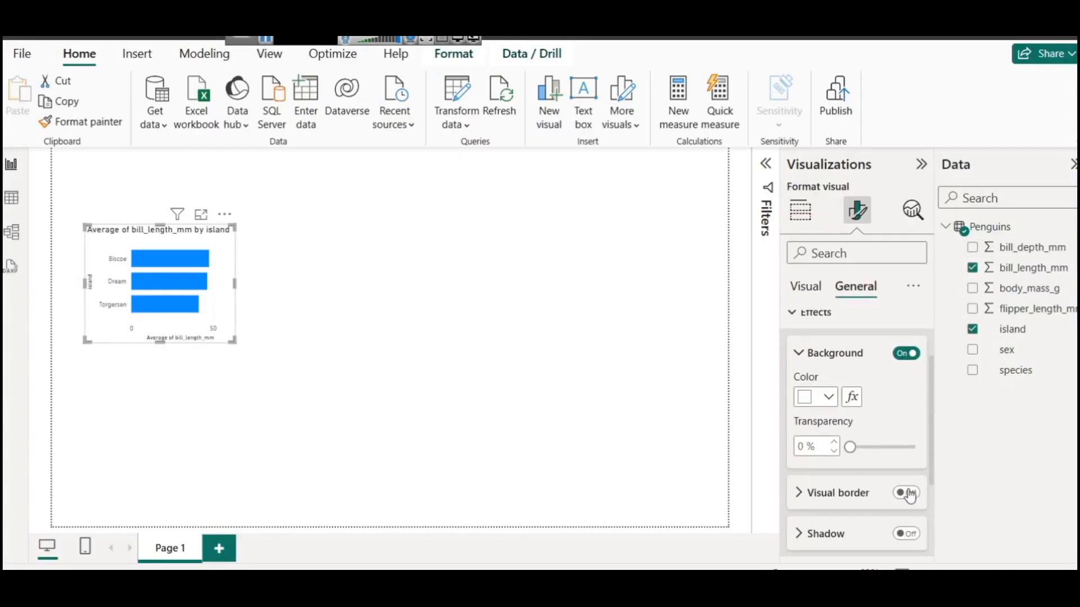
click(919, 535)
click(313, 398)
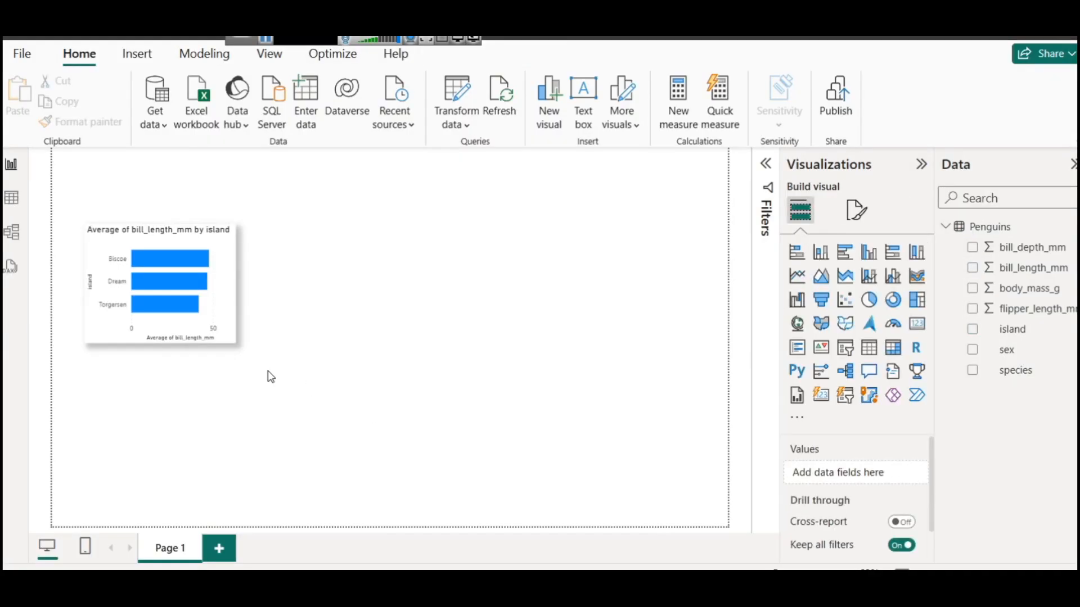
Enlarge the bar chart slightly and move it nearer the page's upper-left corner
click(230, 319)
drag(235, 345, 225, 295)
click(343, 300)
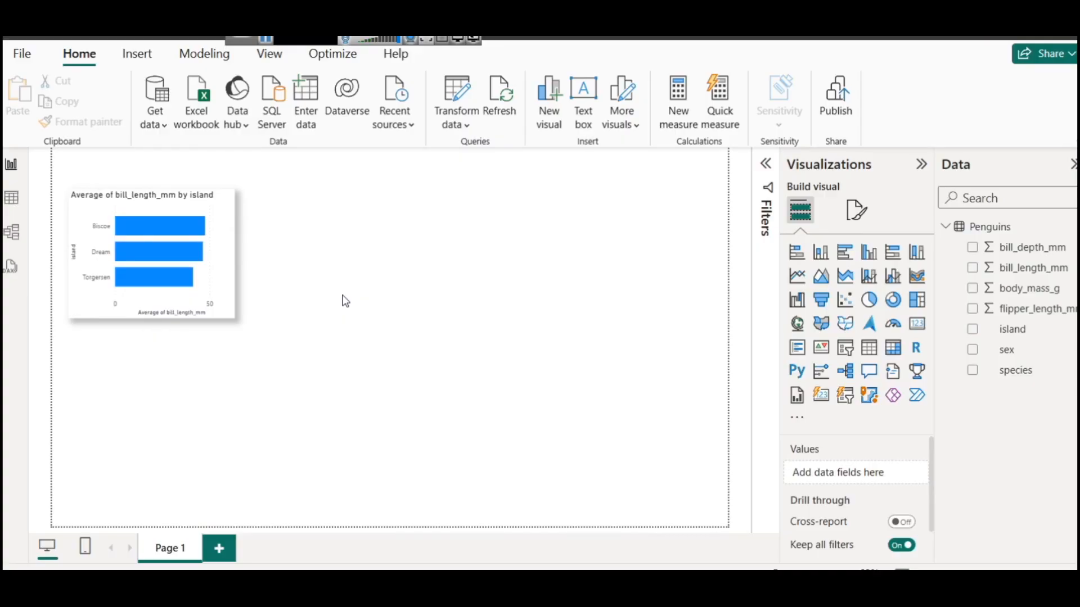
Show the Penguins data as a table and view the species column's sort and filter options
click(13, 200)
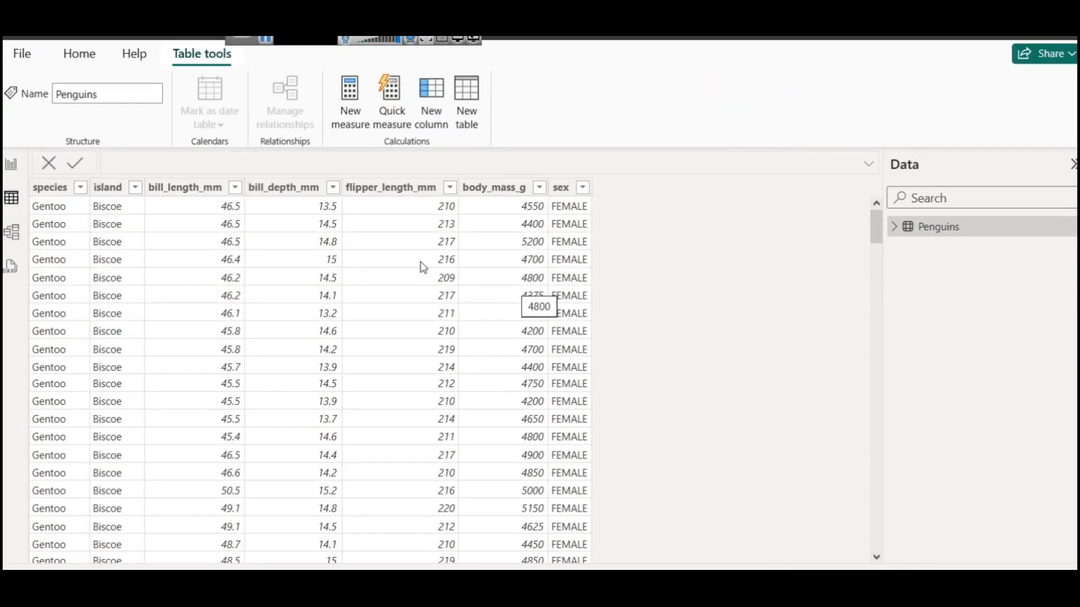
click(54, 194)
click(56, 193)
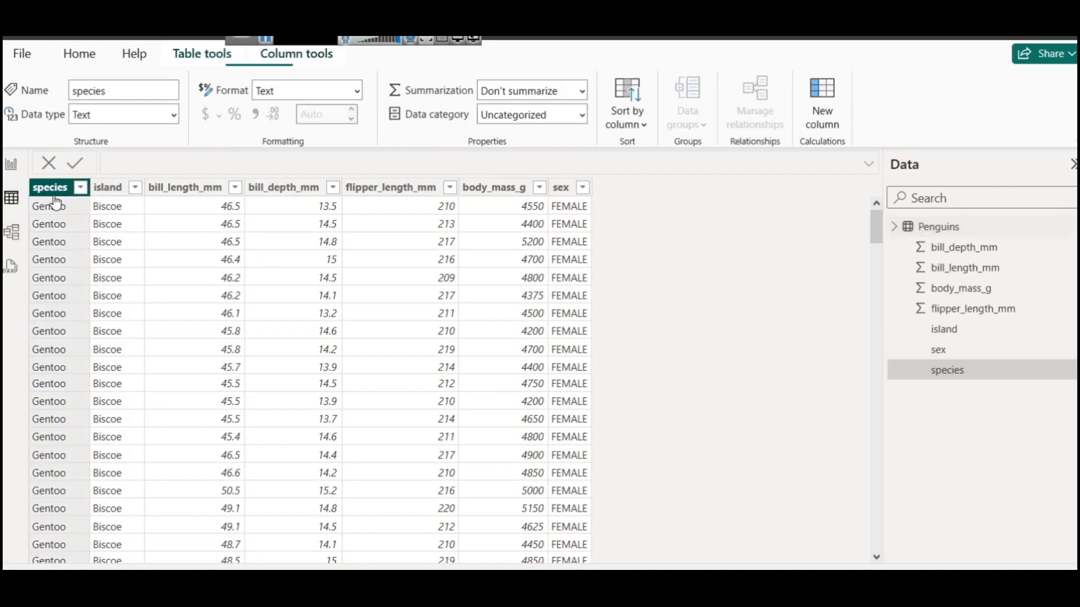
click(81, 189)
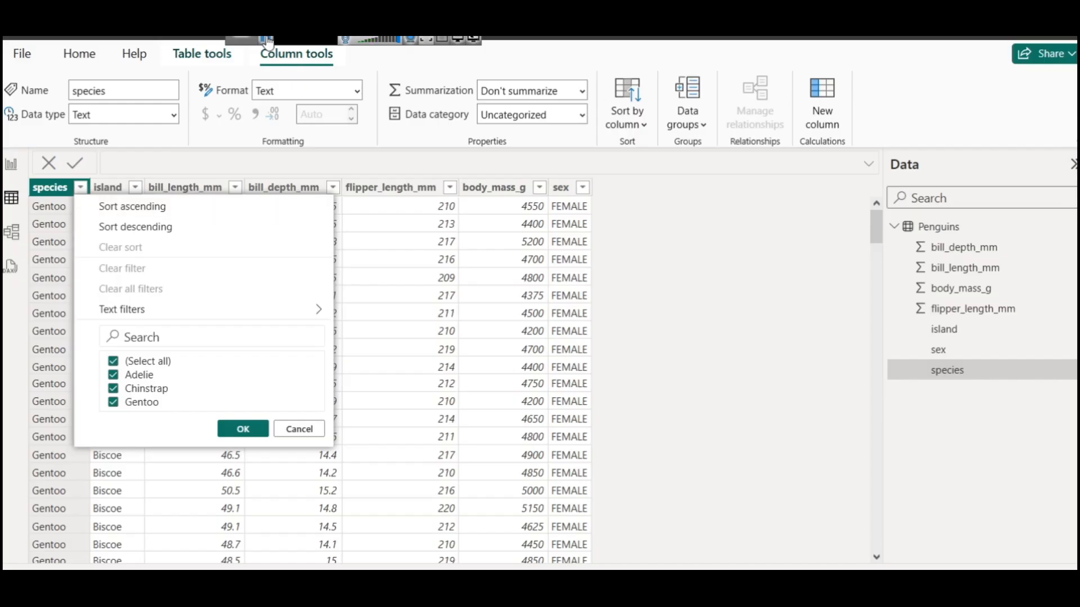
click(659, 213)
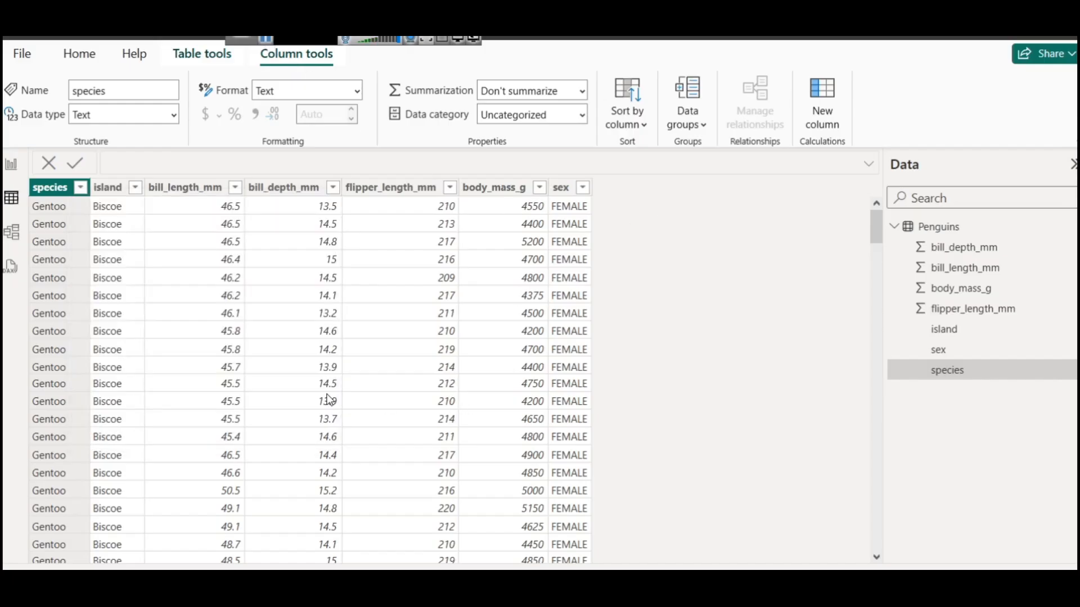
Look through the rows of the Penguins table and return to its first row
scroll(391, 286, down, 20)
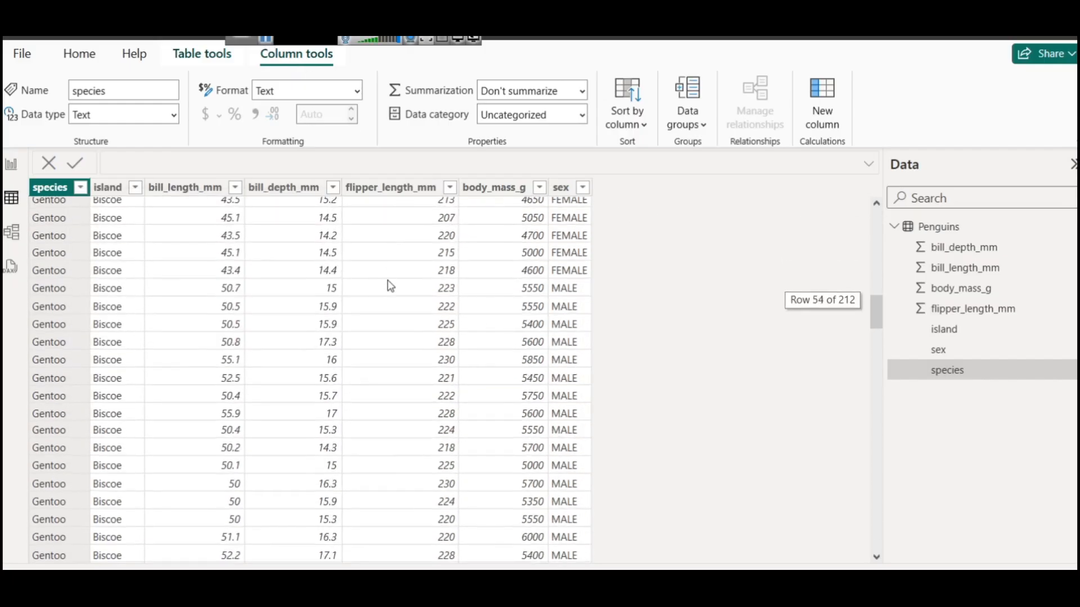
scroll(391, 286, up, 1)
scroll(390, 286, down, 2)
drag(872, 533, 849, 146)
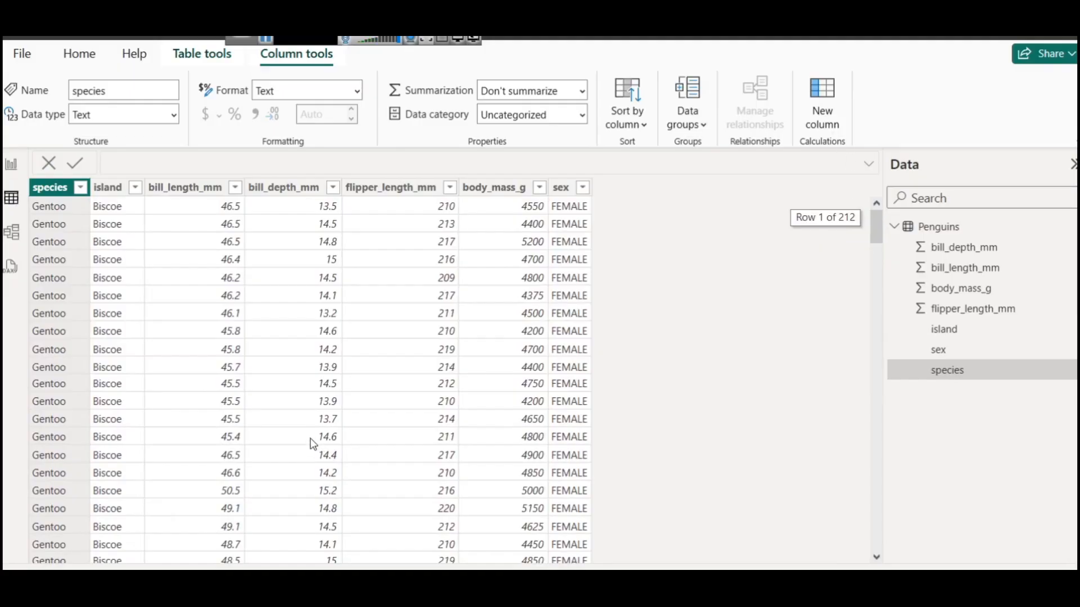
scroll(325, 450, down, 15)
scroll(382, 394, up, 15)
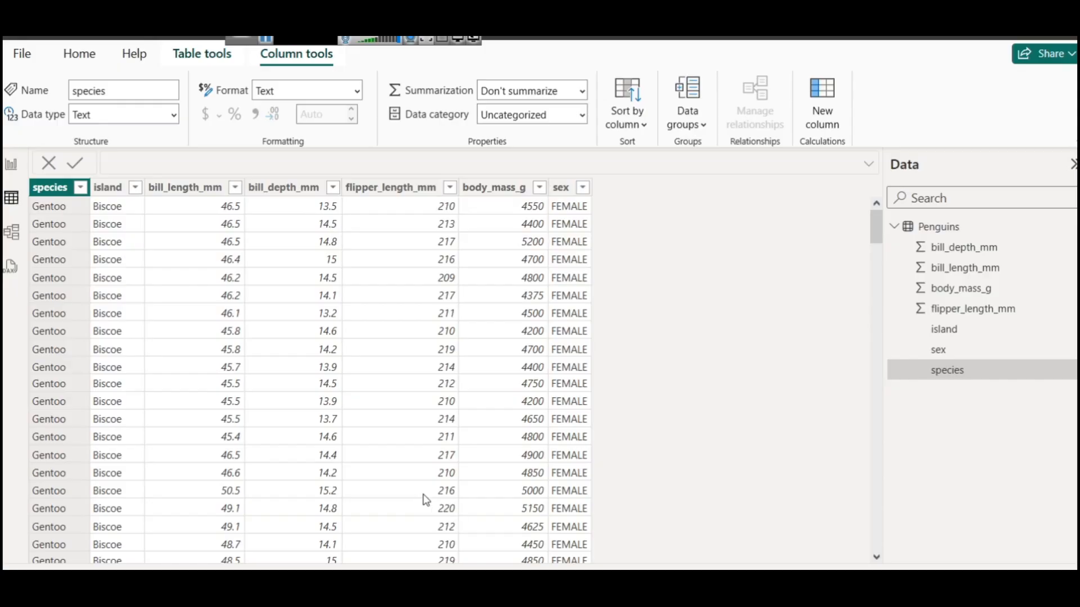
Switch to Excel with a blank workbook in a maximized window
key(super+r)
text(ex)
key(Down)
key(Return)
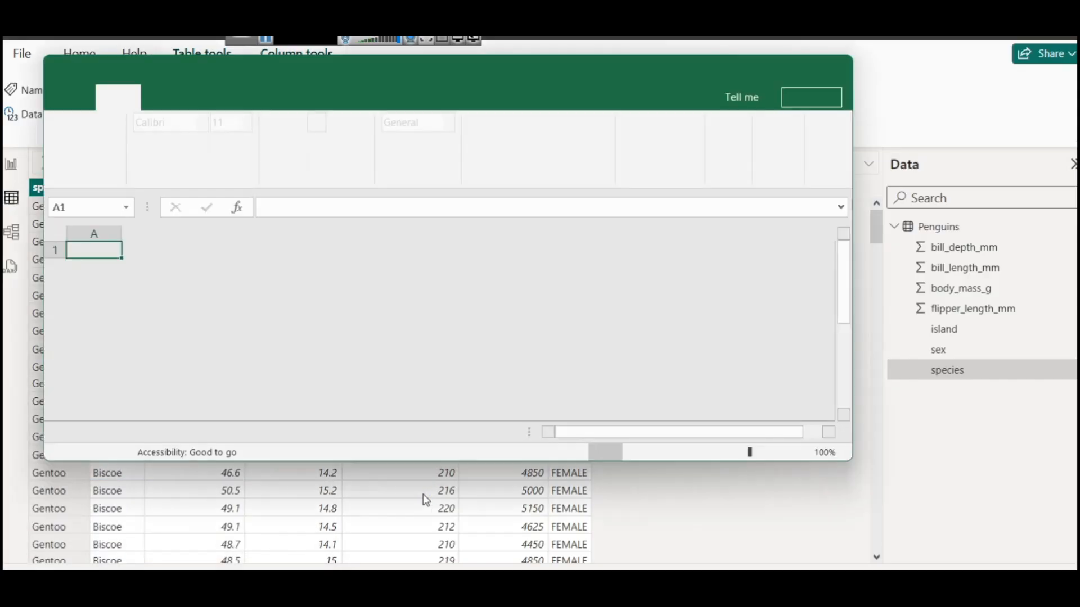
click(793, 69)
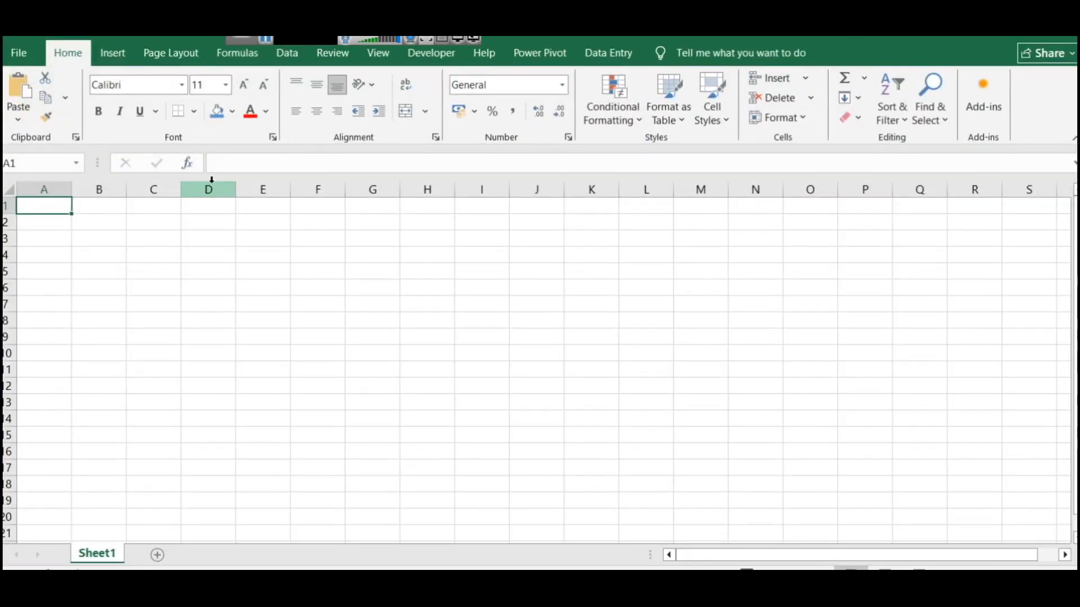
Enter the column headers Day in A1 and Temp in B1
text(Day)
key(Tab)
text(Tem)
key(BackSpace)
text(mp)
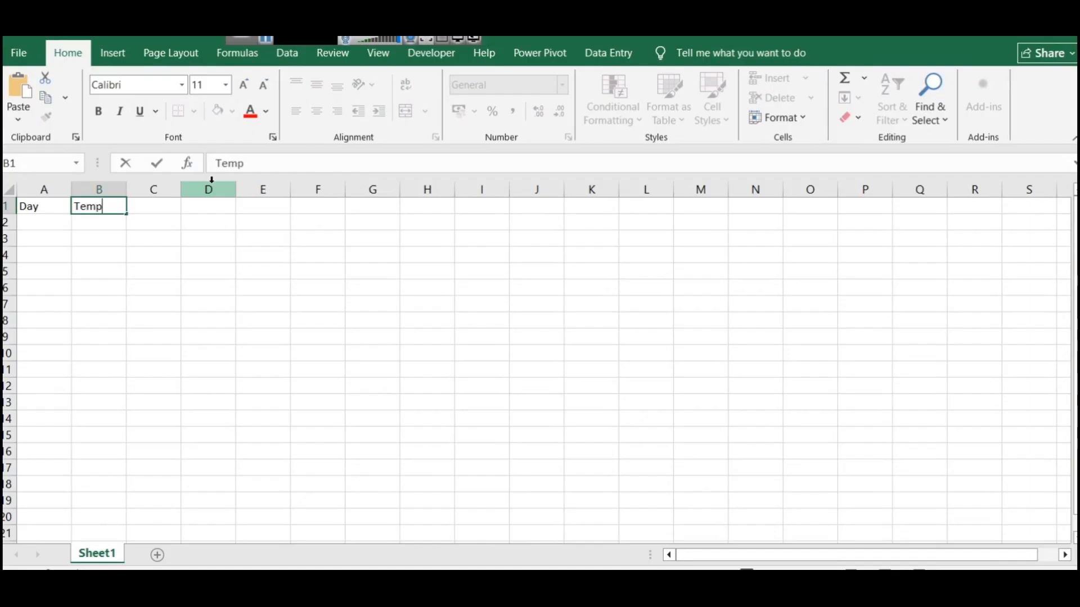
Fill the Day column with the numbers 1 to 6 in cells A2 to A7
click(45, 234)
click(45, 217)
text(1)
click(40, 239)
text(2)
click(39, 255)
text(3)
click(42, 281)
text(4)
click(41, 265)
text(4)
click(45, 286)
text(5)
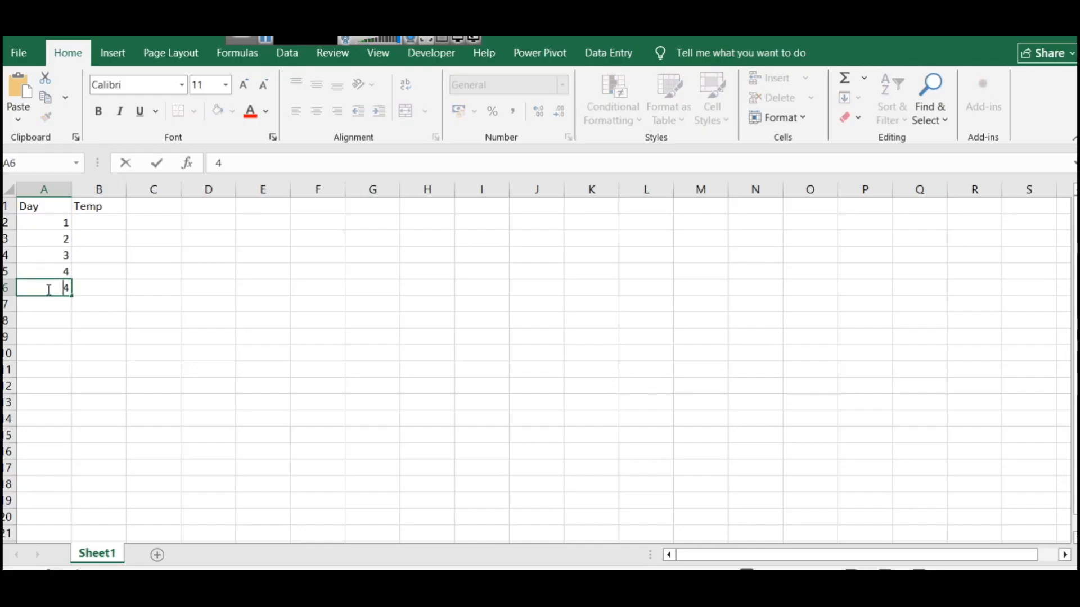
click(58, 304)
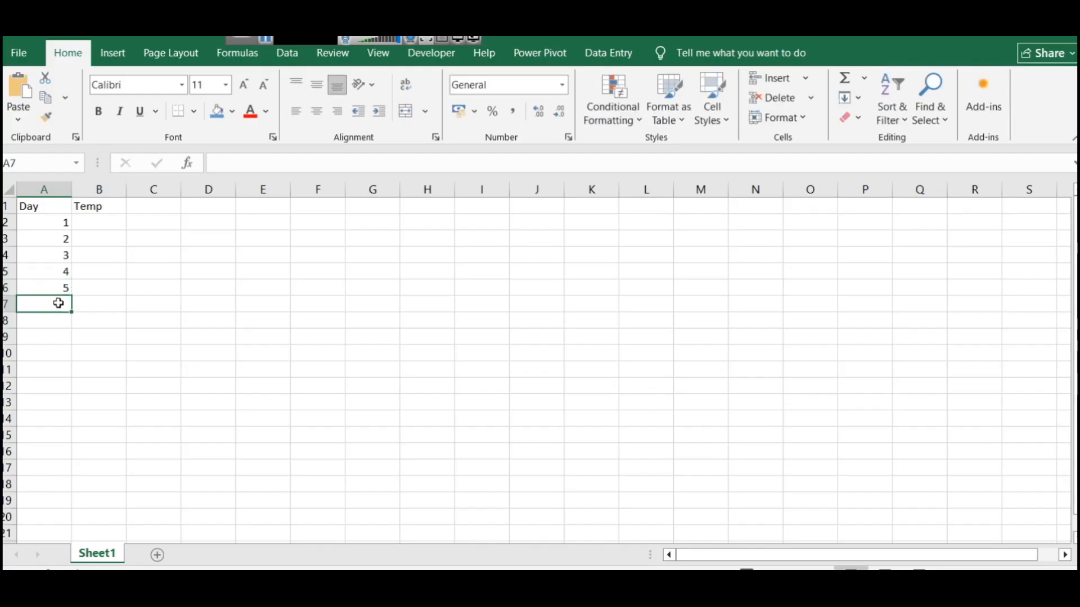
text(6)
click(53, 351)
Enter the Temp values 28, 29, 31, 32 and 43 for days 1, 2, 4, 5 and 6, leaving day 3 empty
click(93, 228)
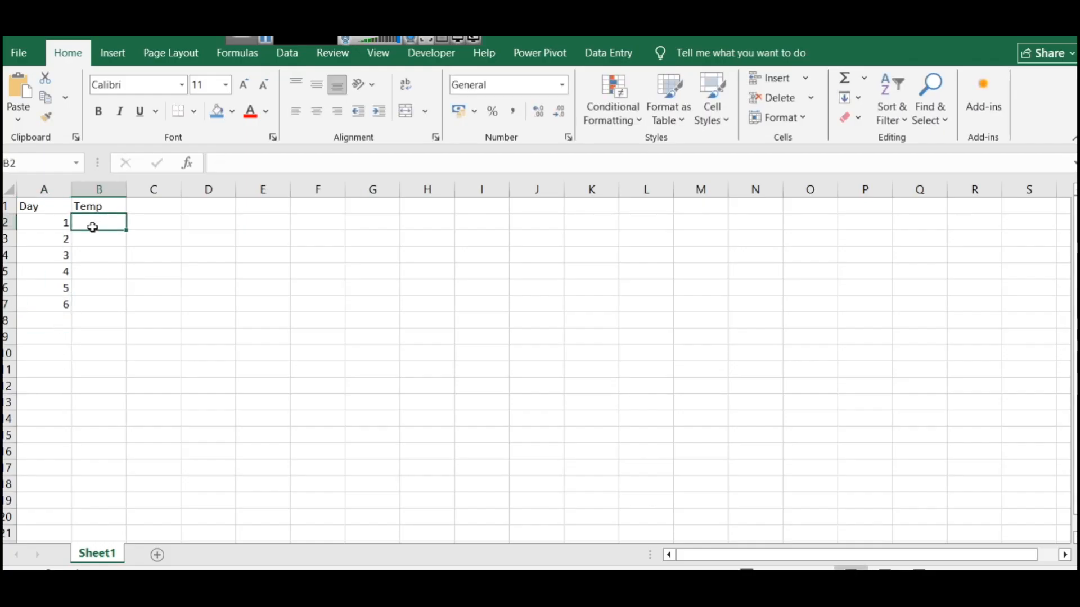
text(28)
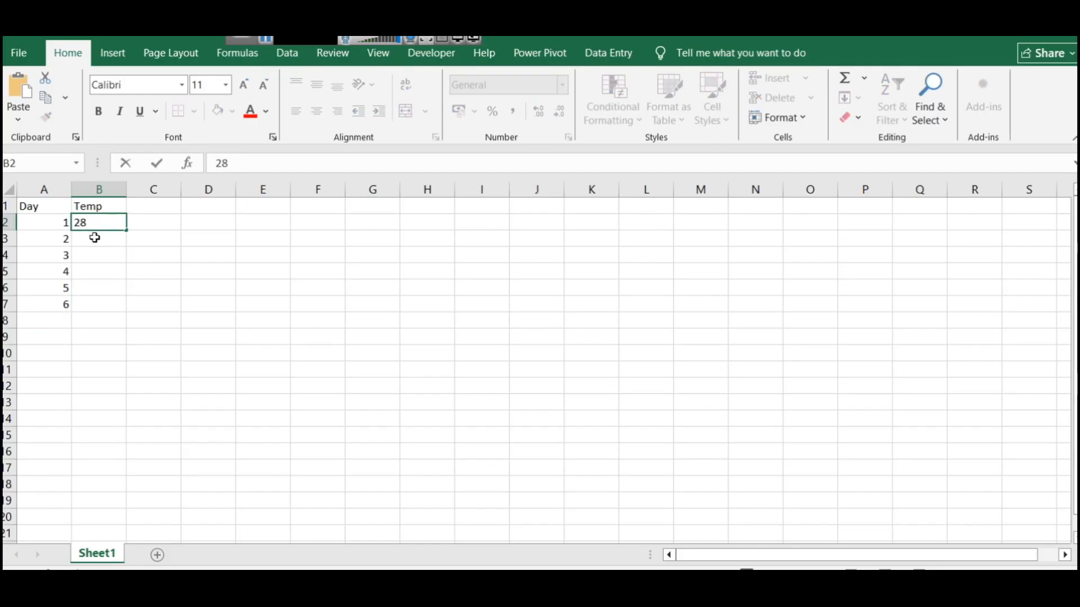
click(94, 238)
text(29)
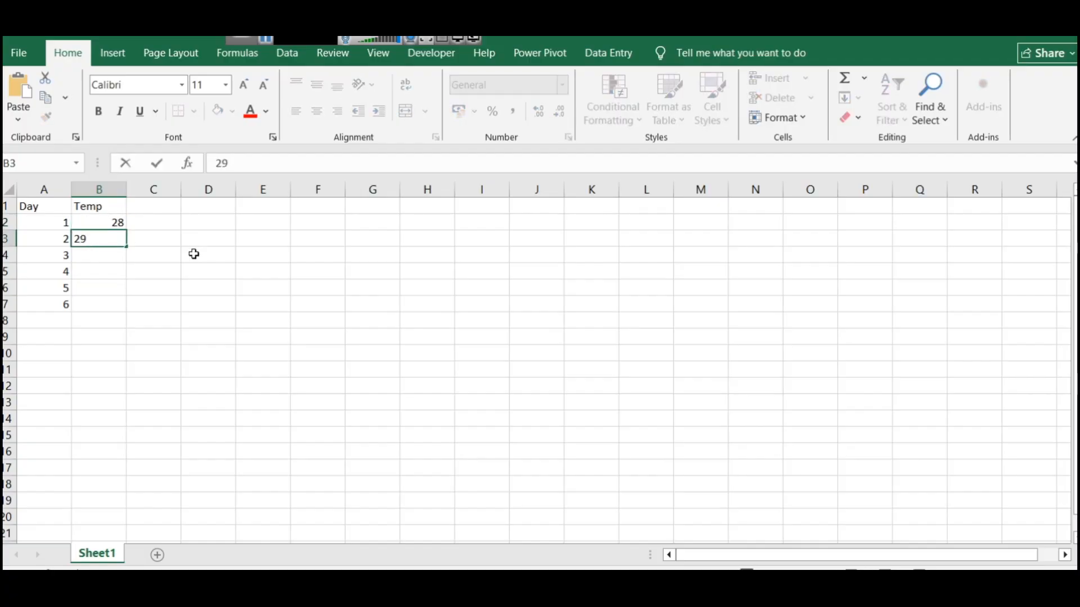
click(97, 274)
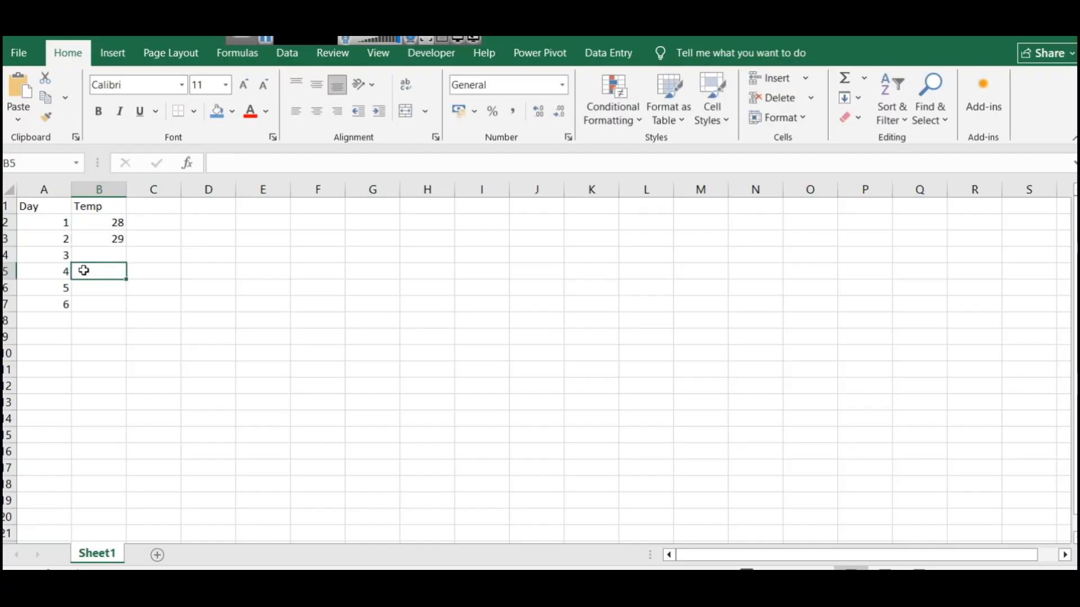
text(31)
click(99, 292)
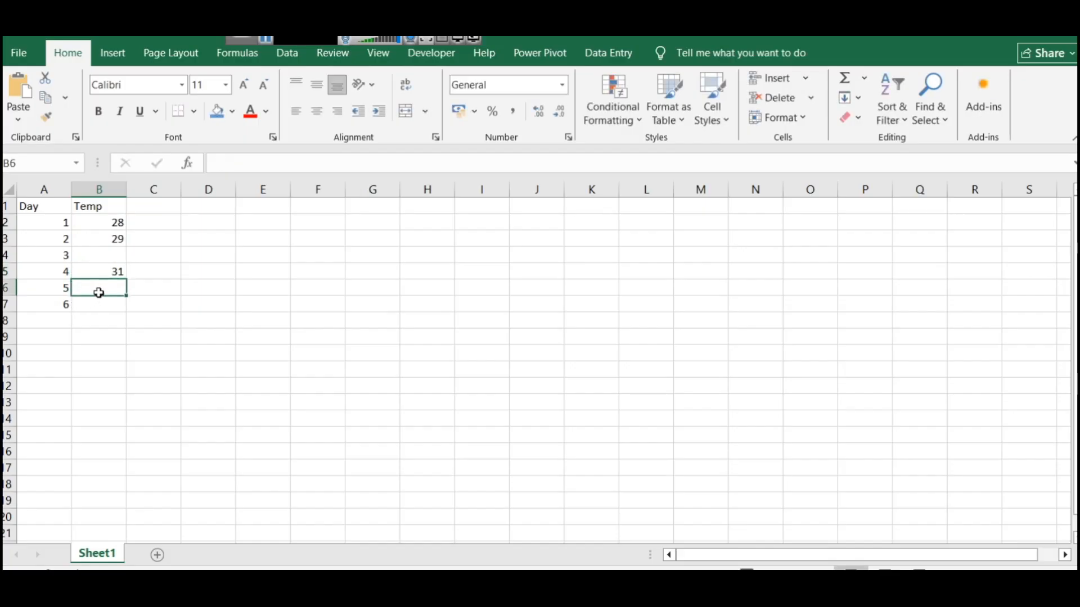
text(32)
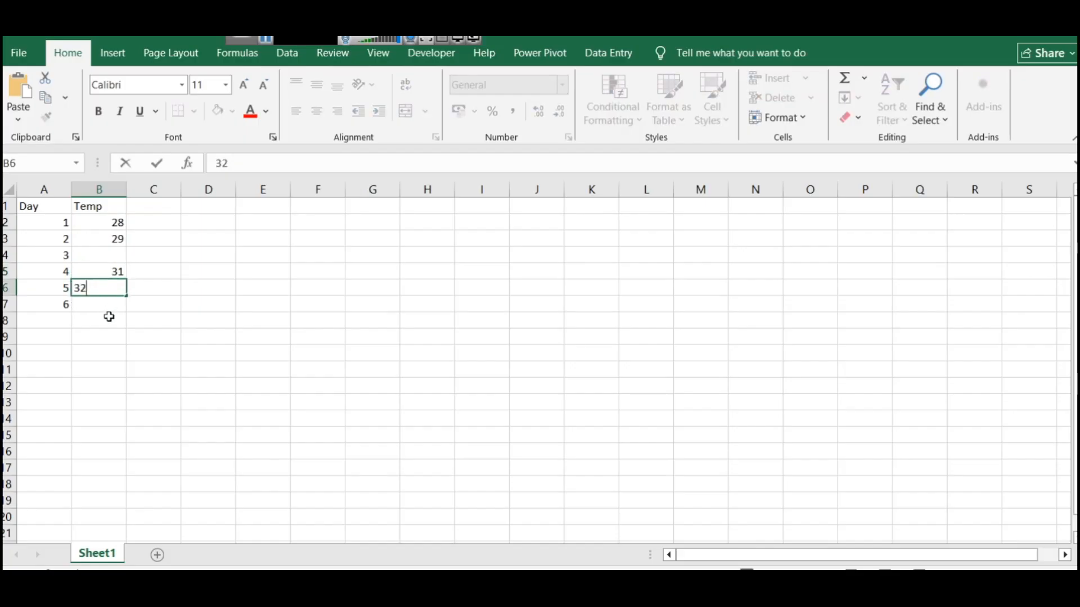
click(108, 304)
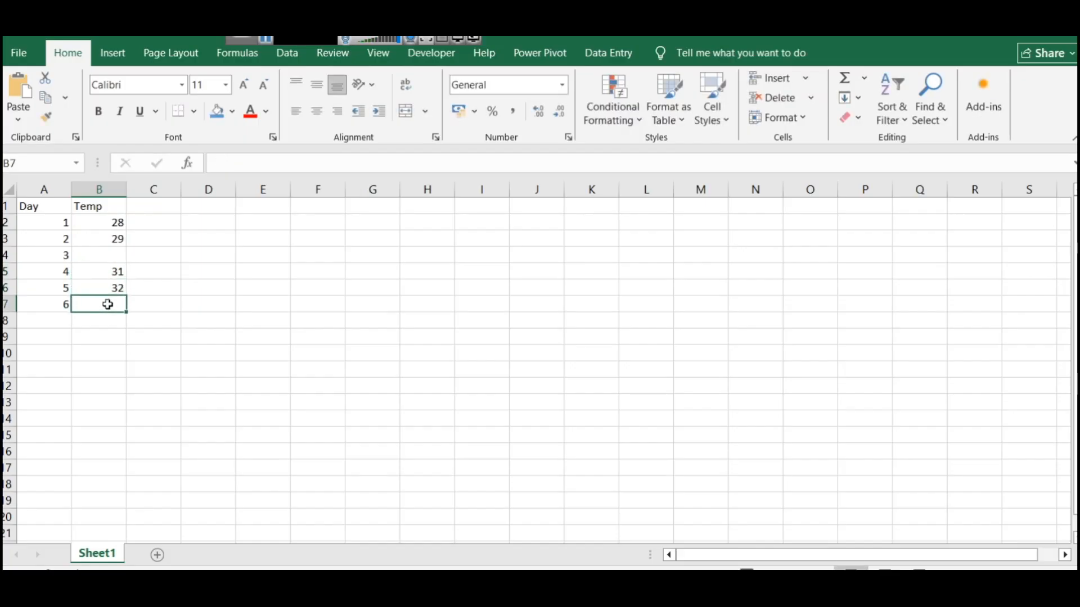
text(43)
click(144, 335)
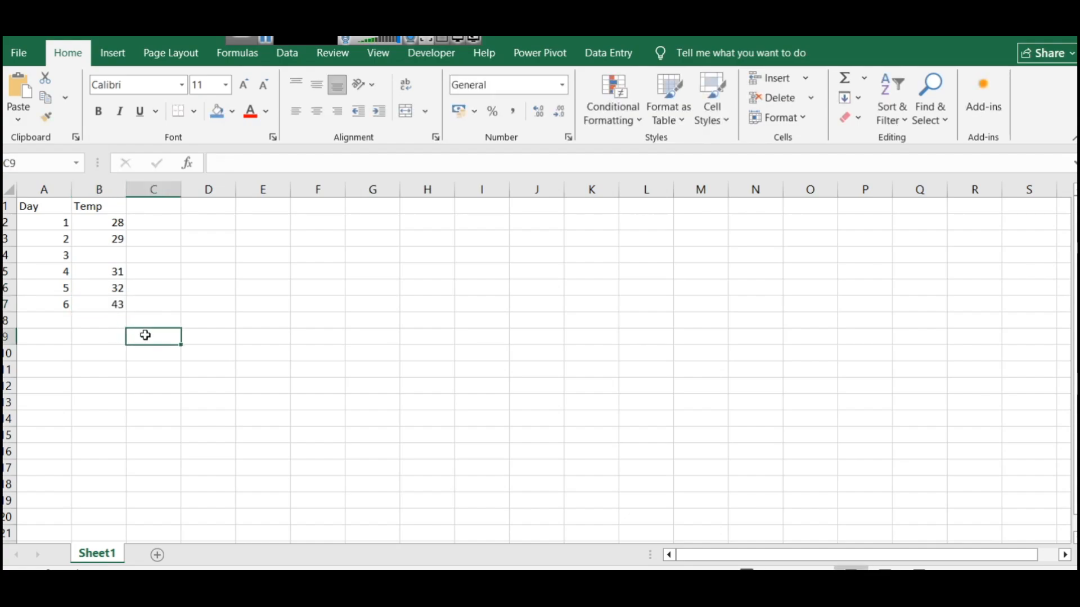
Correct the Temp value for day 6 in cell B7 to 33
click(118, 305)
double_click(117, 305)
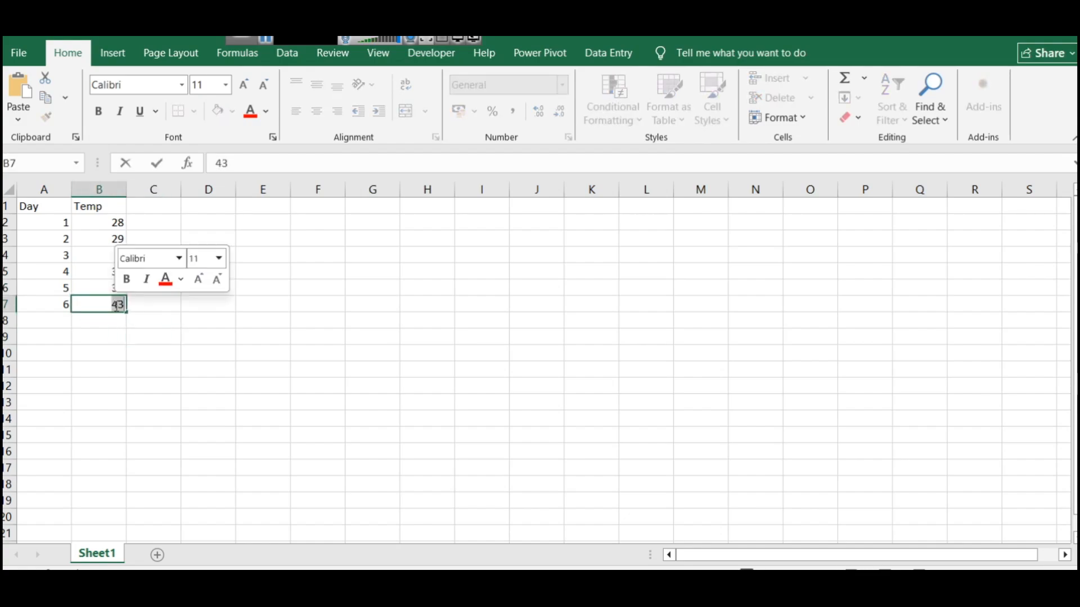
text(33)
click(167, 361)
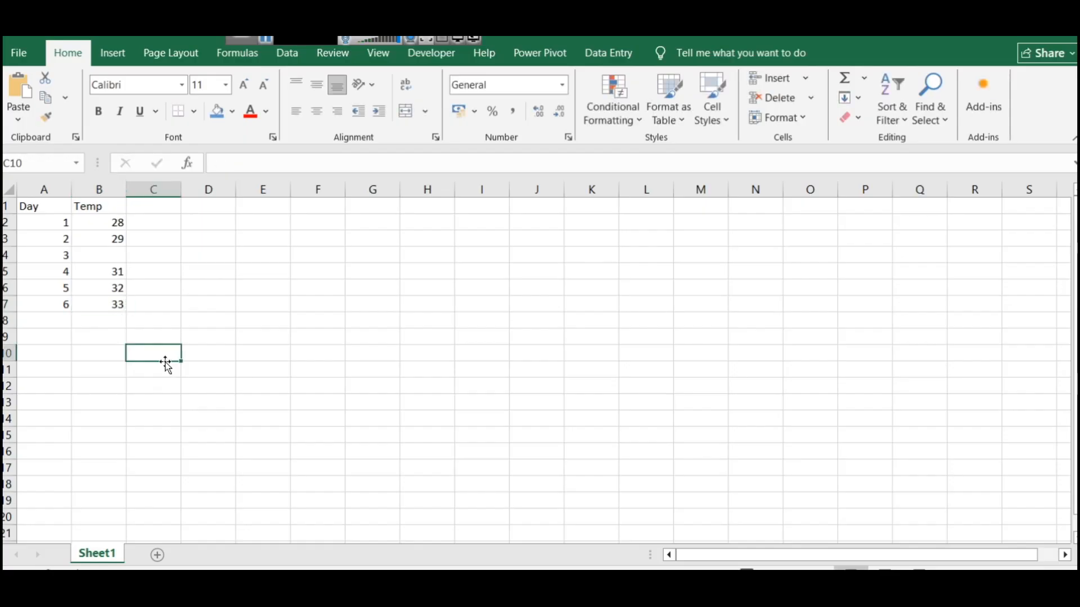
Try 30 as the missing Temp value for day 3 in cell B4 and clear it again
click(101, 260)
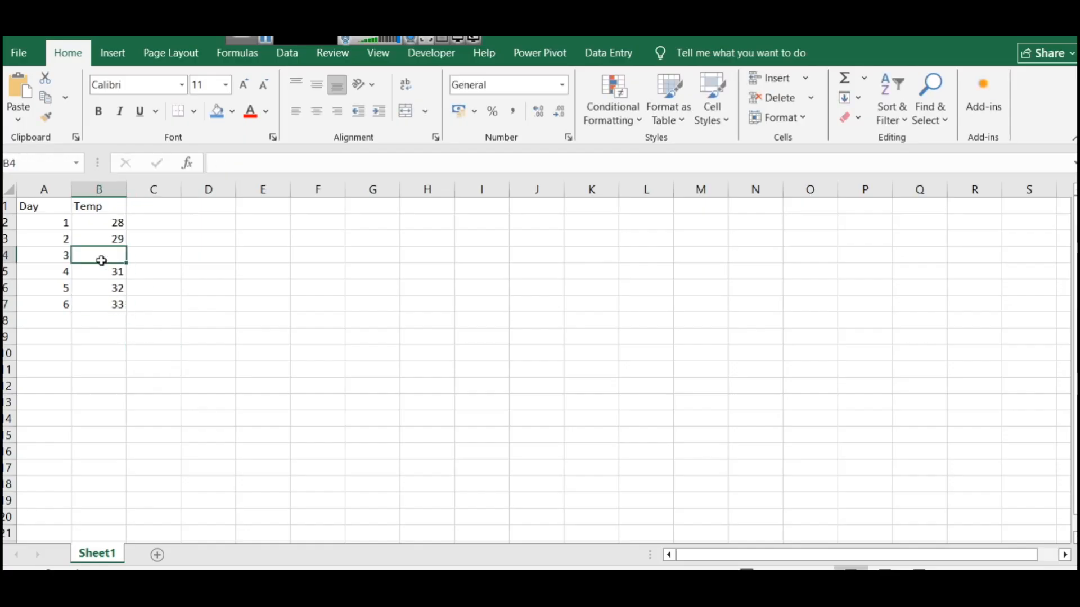
click(171, 332)
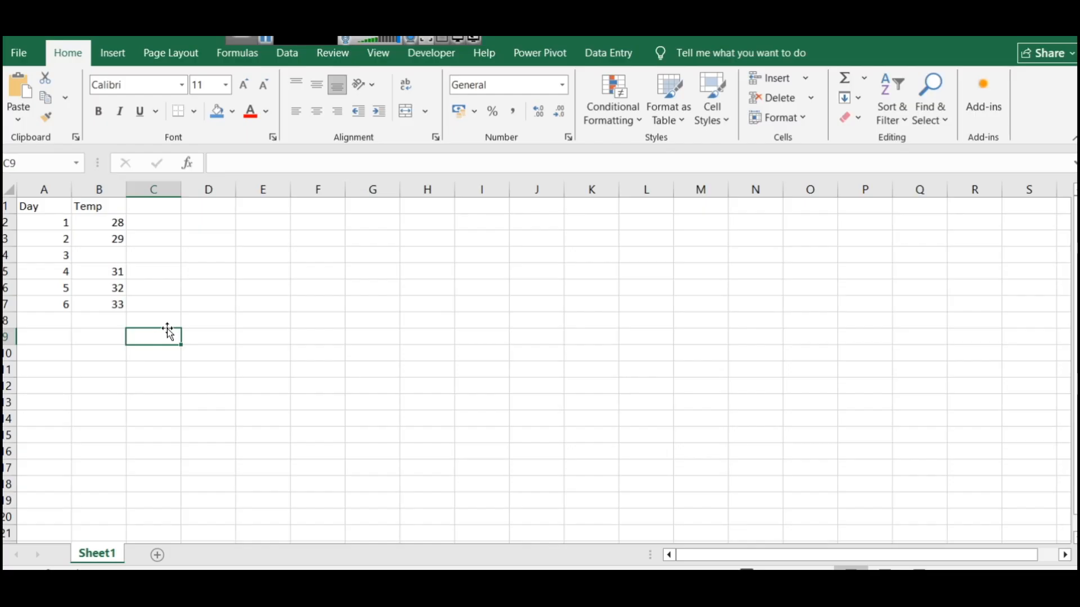
click(117, 254)
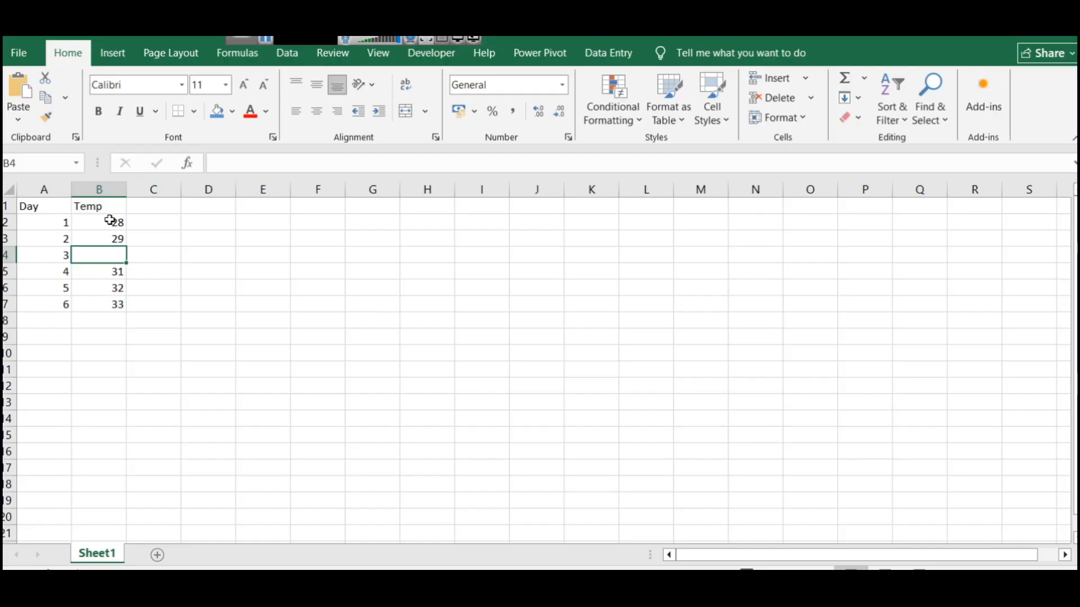
text(3)
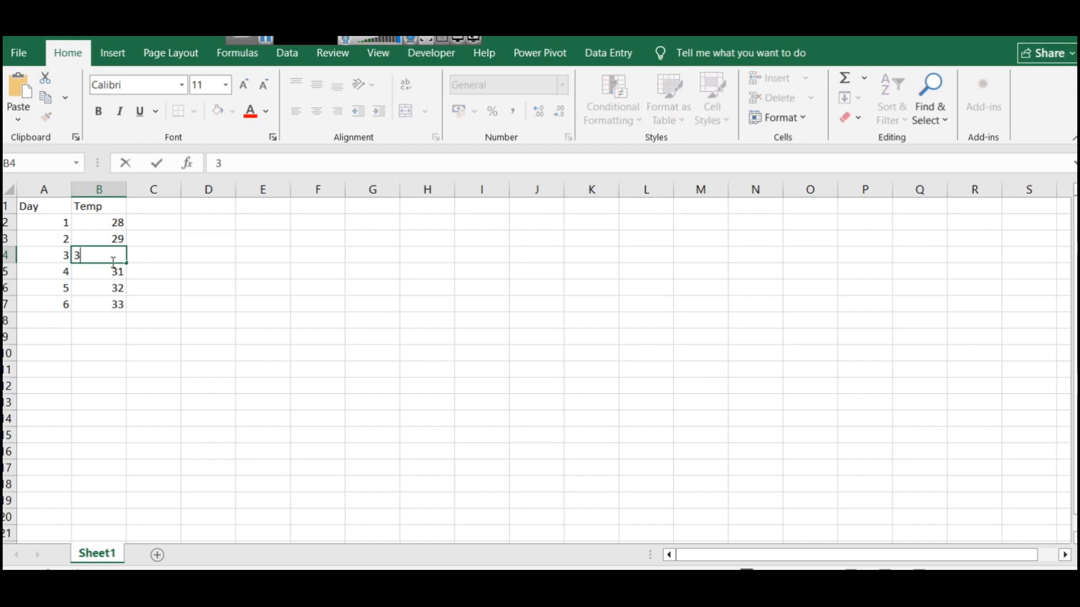
text(0)
key(BackSpace)
key(BackSpace)
click(136, 347)
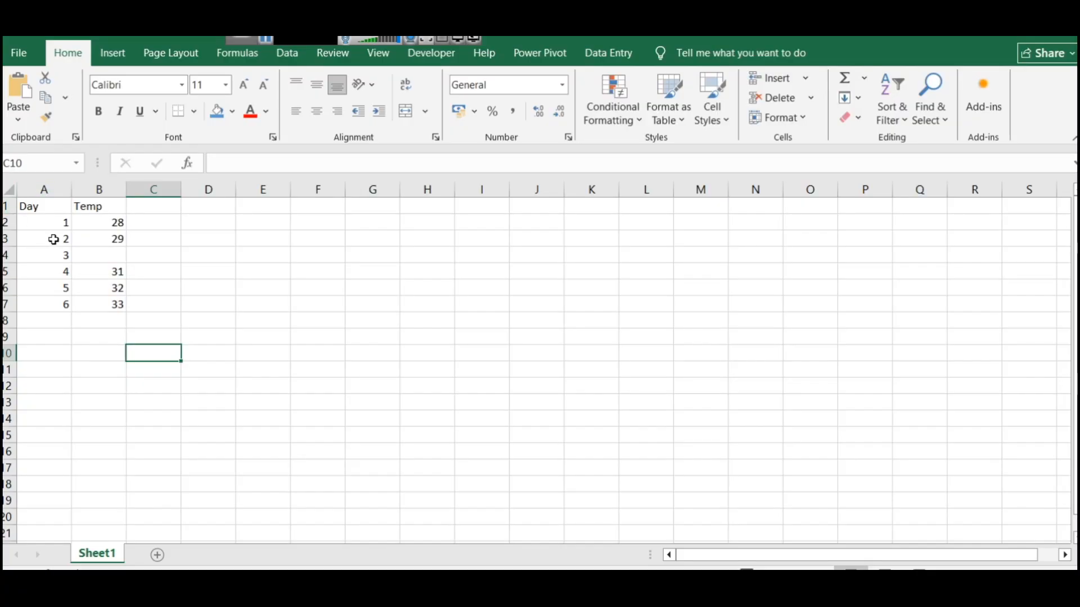
Change the Day value in cell A4 to 5
click(42, 260)
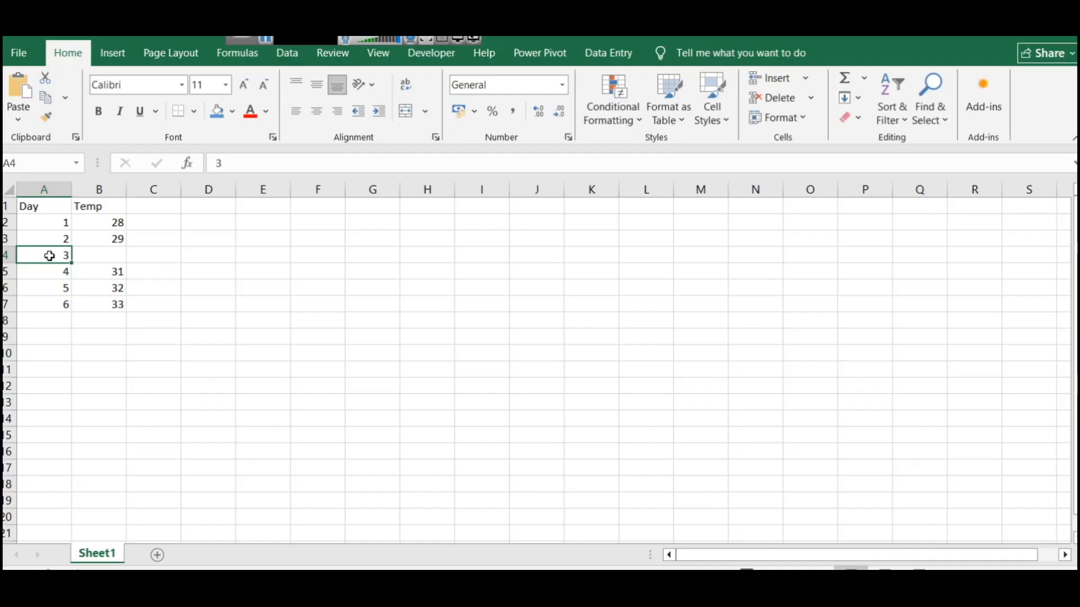
double_click(49, 256)
double_click(50, 256)
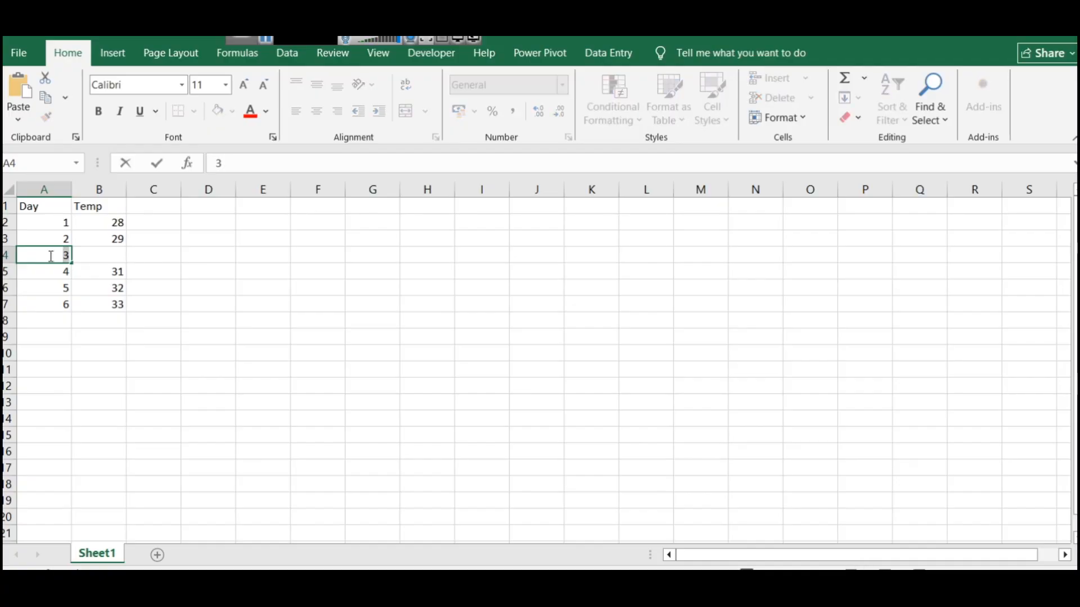
text(6)
key(BackSpace)
text(33)
key(BackSpace)
key(BackSpace)
text(5)
Change the Day values in cells A5, A6 and A7 to 6, 7 and 8
drag(63, 274, 58, 298)
text(6)
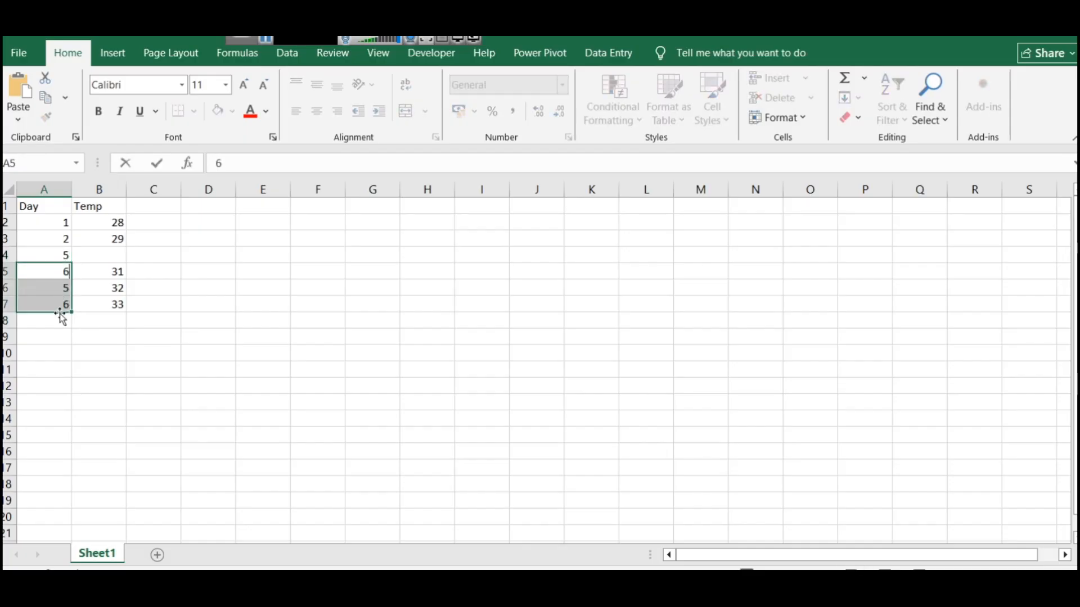
double_click(59, 283)
double_click(60, 282)
text(7)
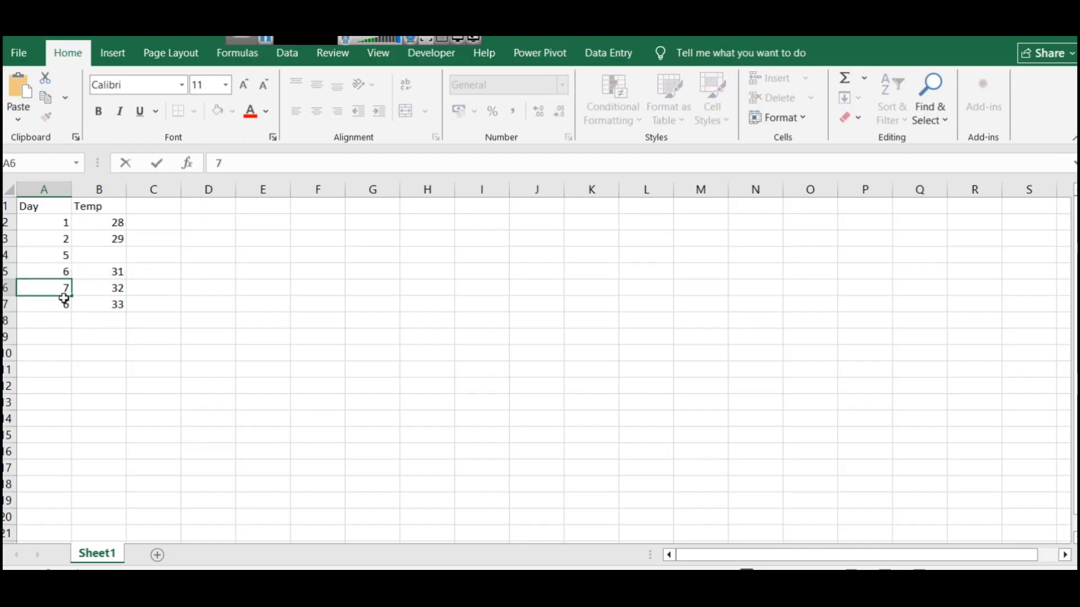
key(Return)
double_click(66, 302)
text(8)
click(97, 335)
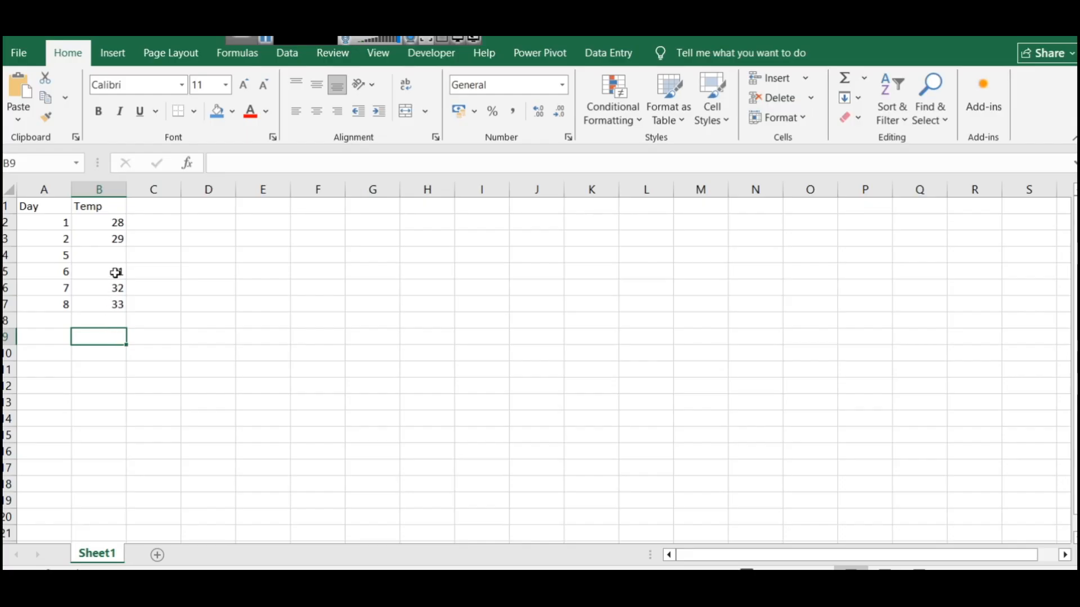
Set the Temp values in cells B5, B6 and B7 to 33, 34 and 35
double_click(117, 271)
double_click(116, 272)
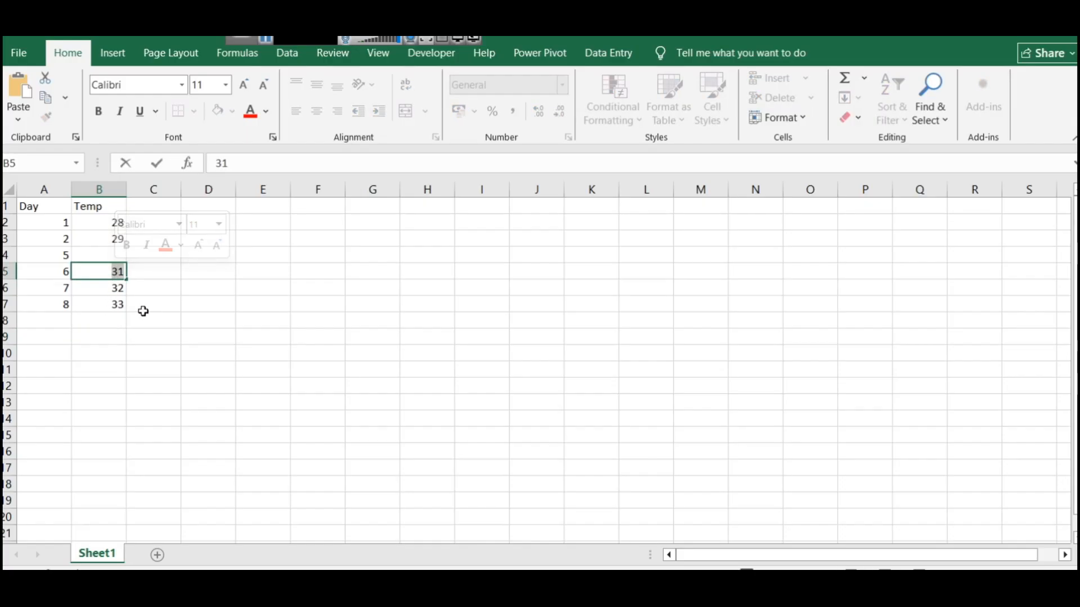
text(33)
double_click(114, 287)
text(34)
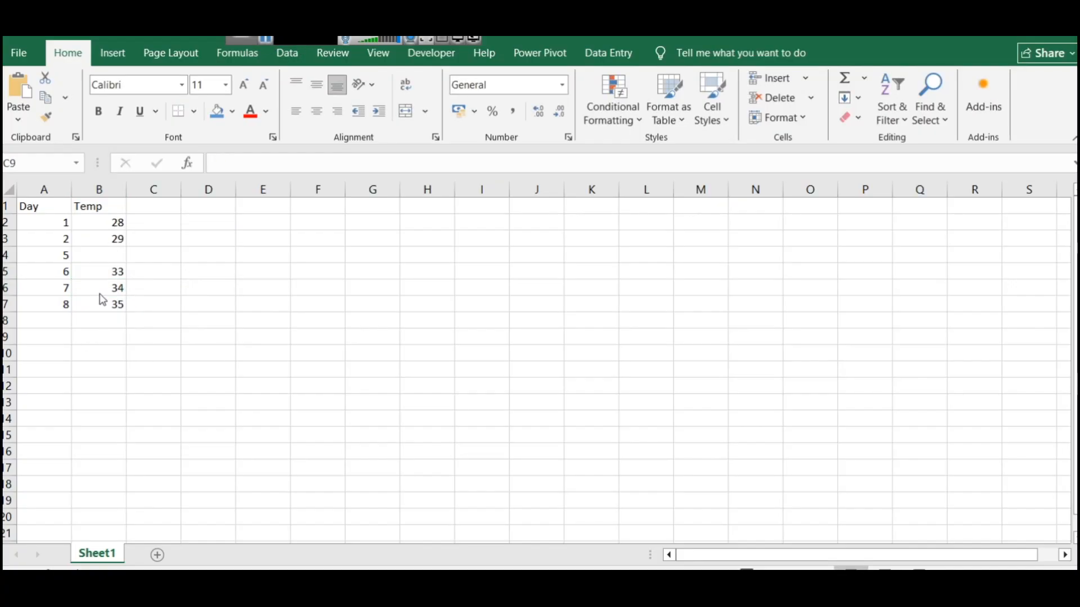
Enter the skipped days 3 and 4 in cells E2 and F2 beside the table
click(59, 224)
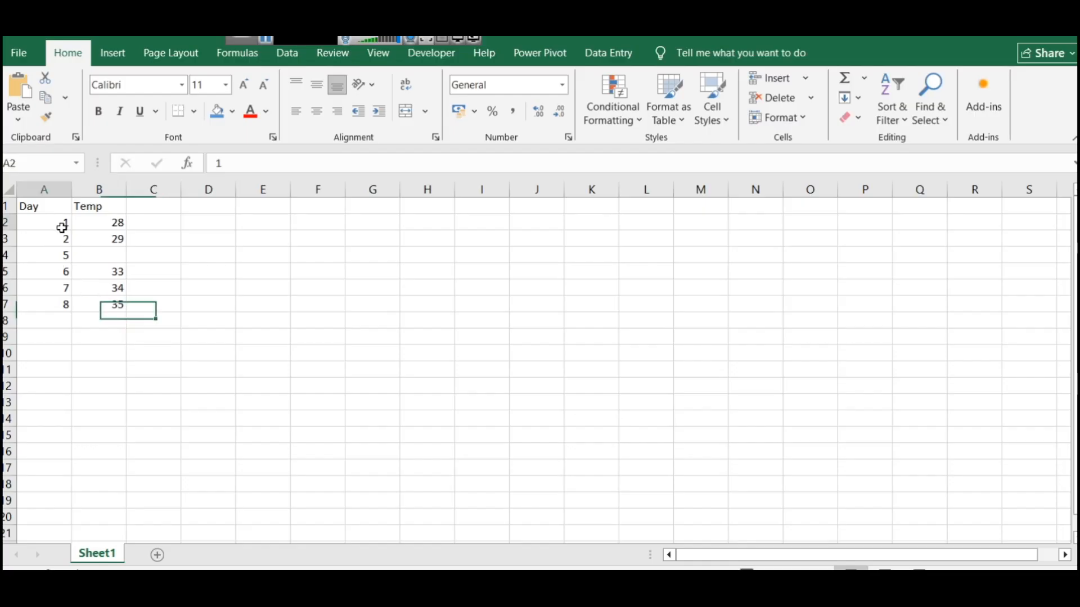
click(69, 240)
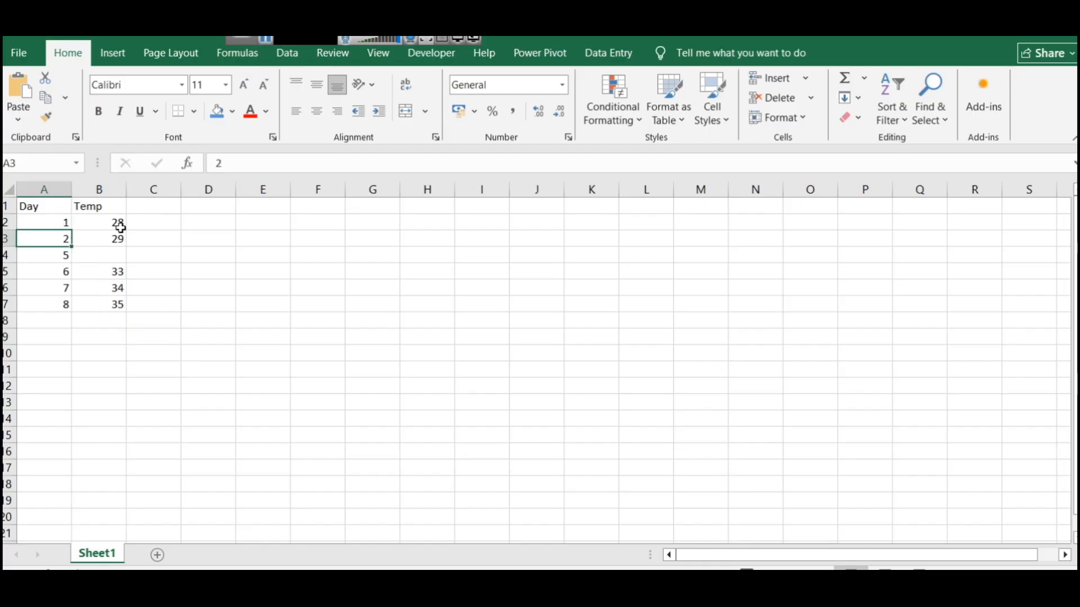
click(270, 226)
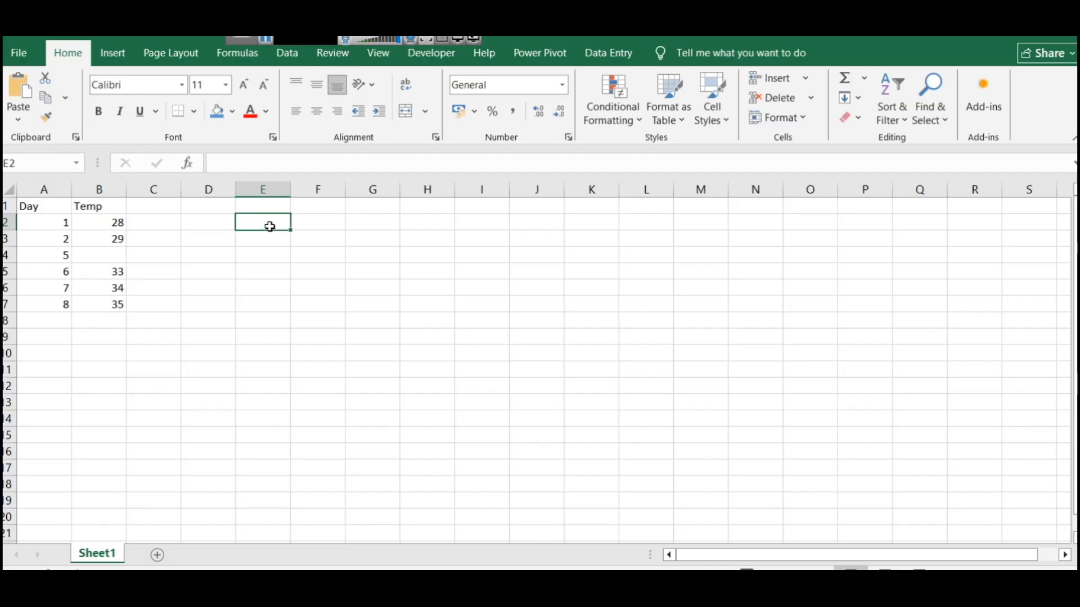
text(3)
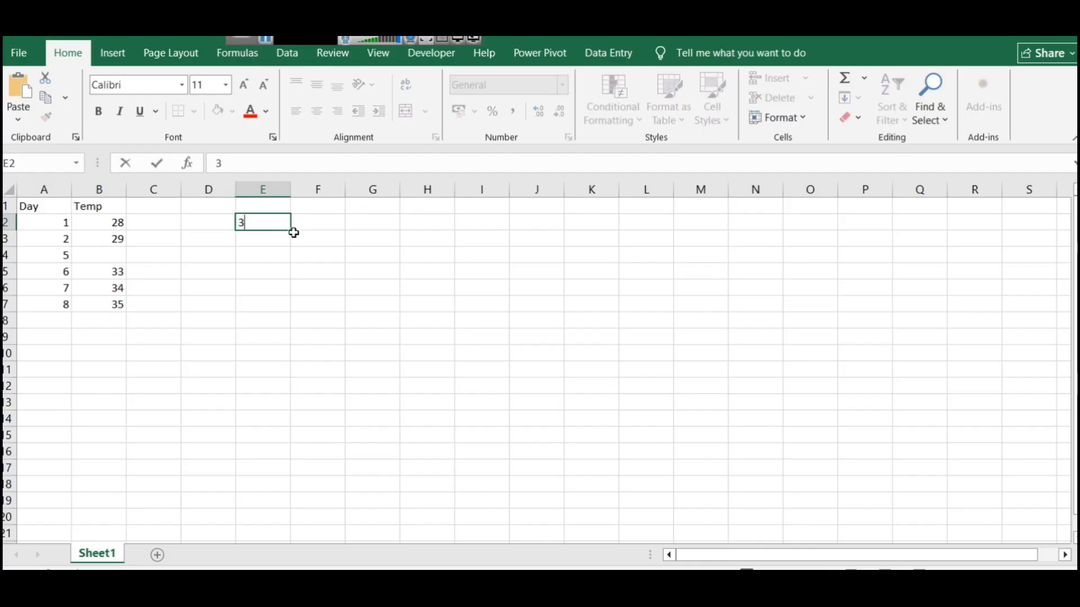
click(310, 224)
text(4)
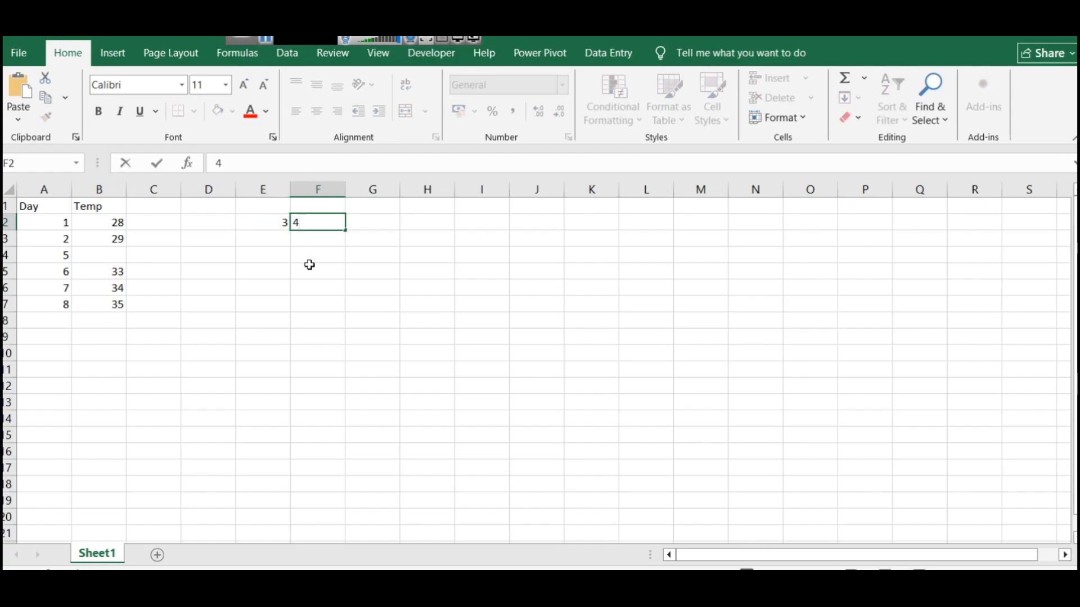
click(313, 267)
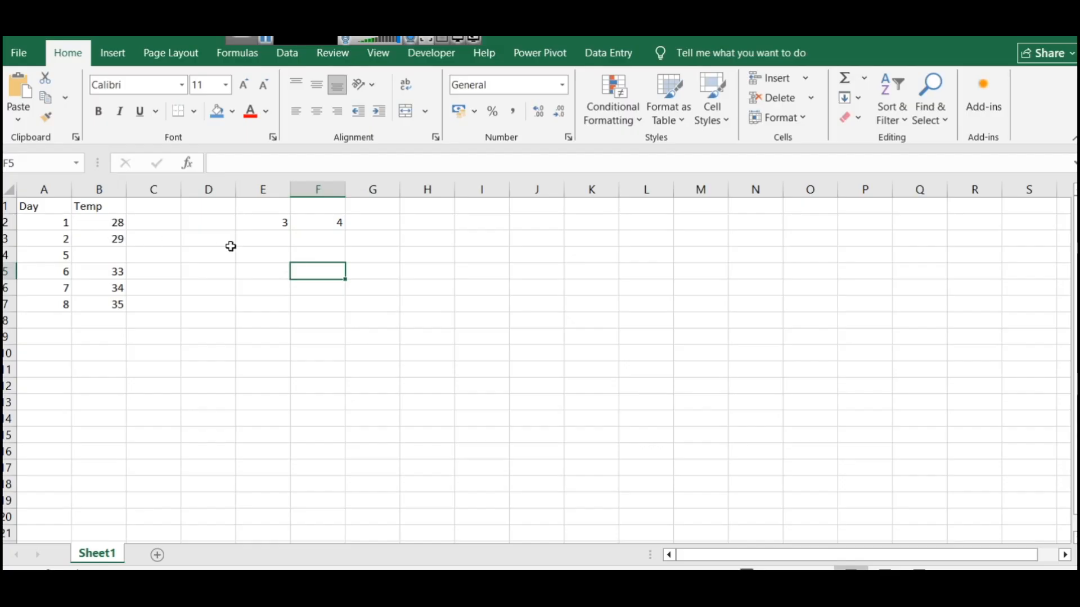
Enter the estimated temperatures 30 and 31 for days 3 and 4 in cells E3 and F3
click(272, 239)
text(30)
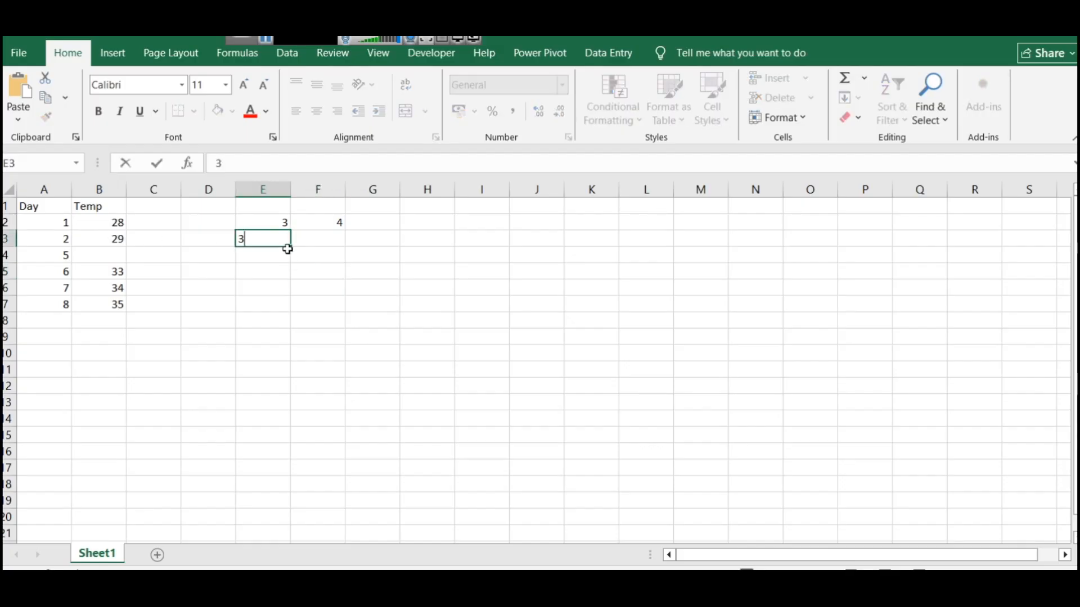
click(323, 249)
text(31)
click(334, 287)
click(331, 313)
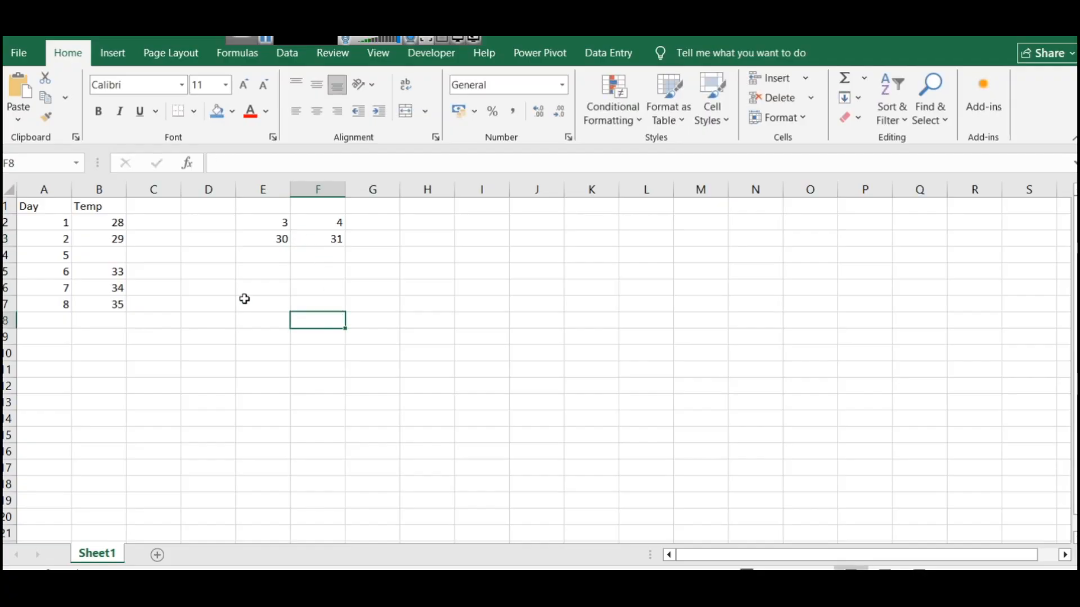
Add day 5 in cell G2 with its estimated temperature 32 in cell G3
click(115, 252)
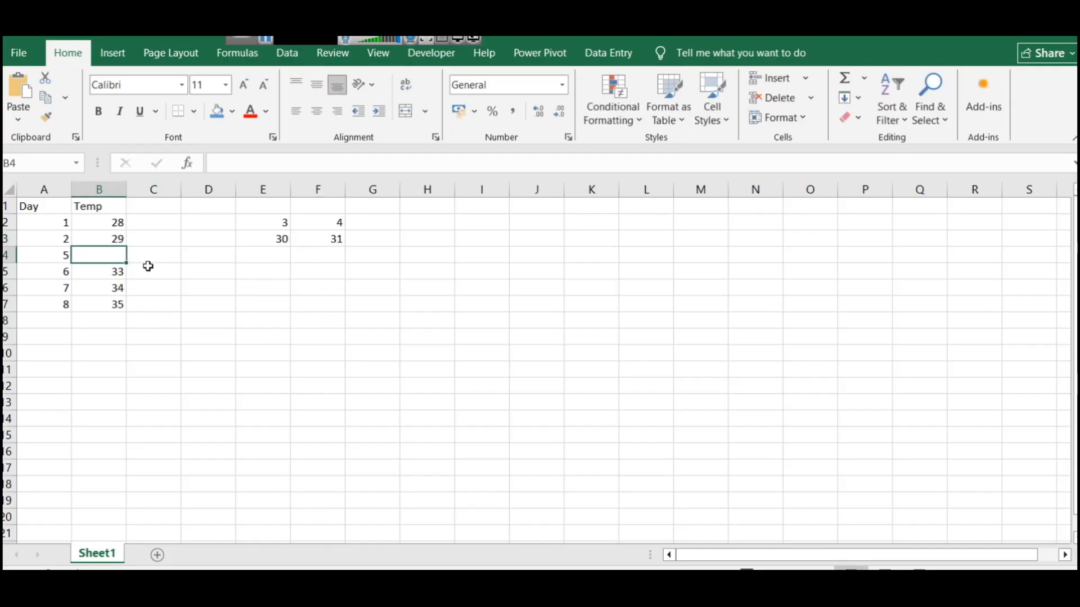
click(373, 240)
text(32)
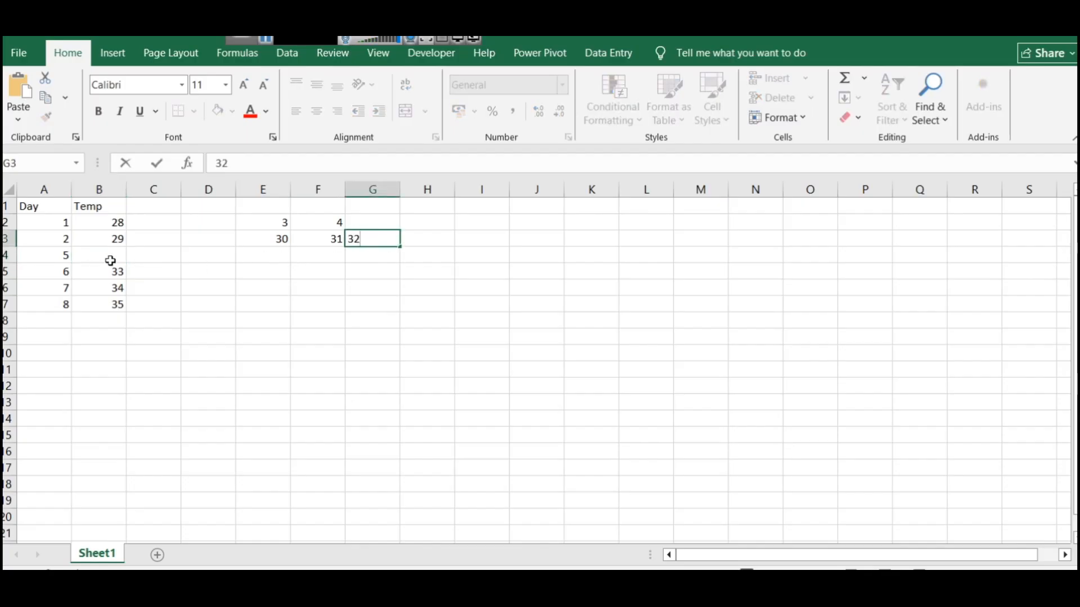
click(111, 260)
click(377, 225)
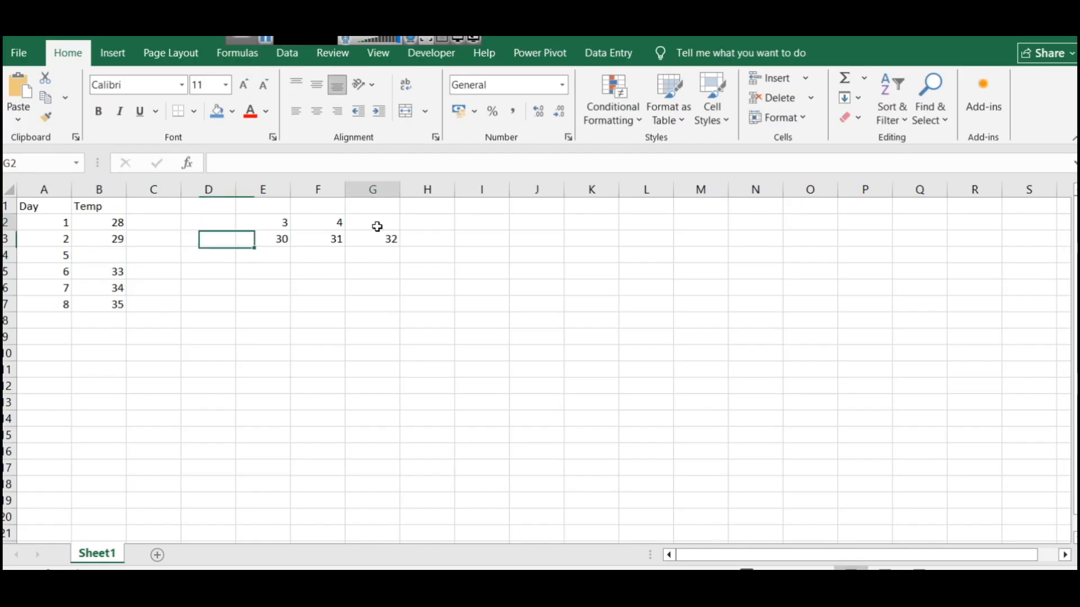
text(5)
click(380, 272)
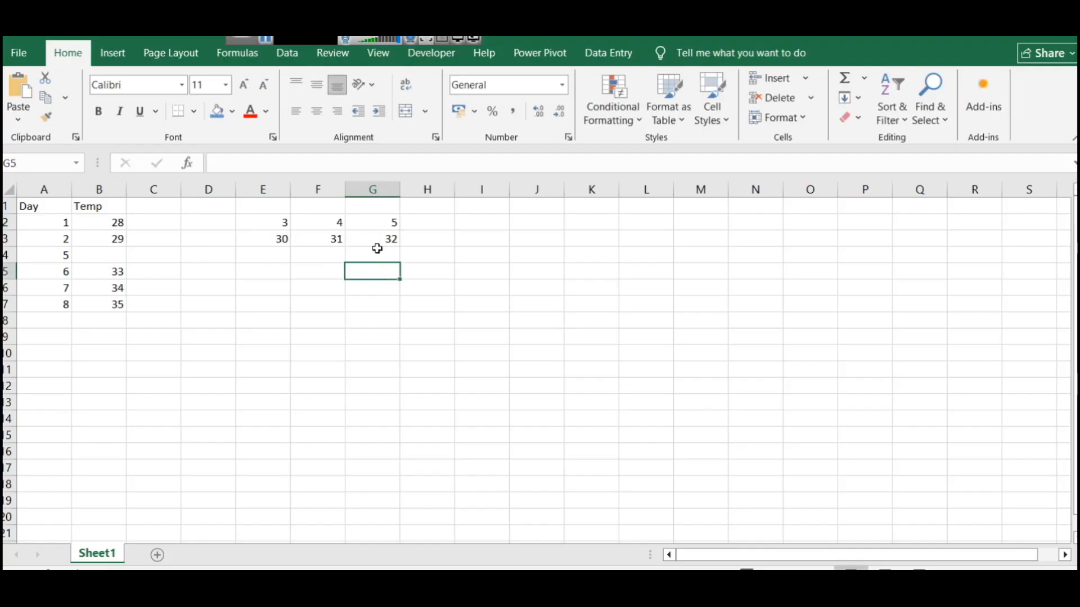
Try 32 as the missing Temp value for day 5 in cell B4
click(122, 257)
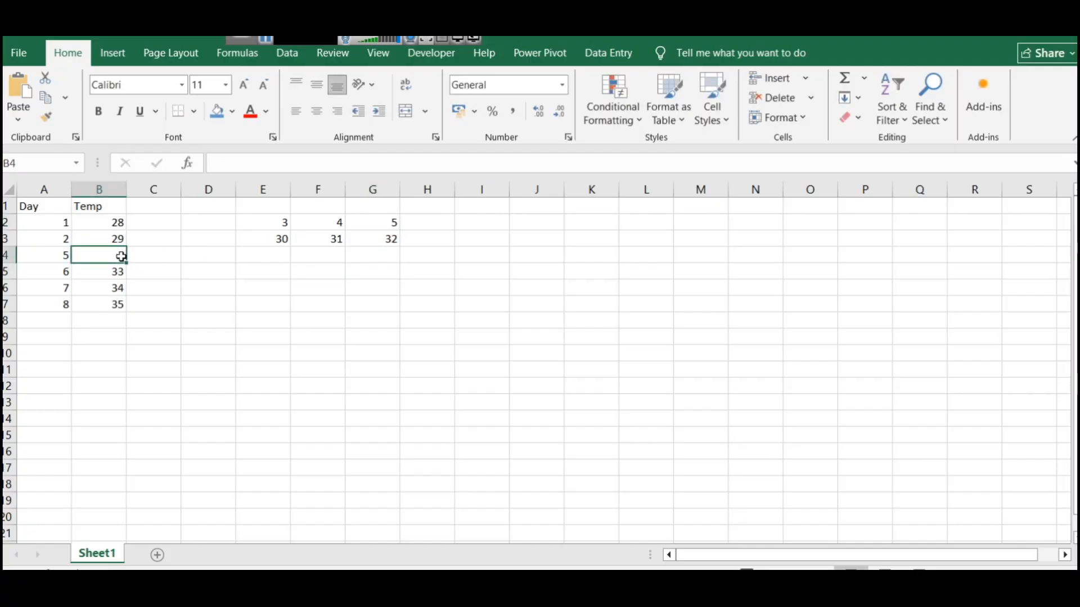
text(32)
click(145, 320)
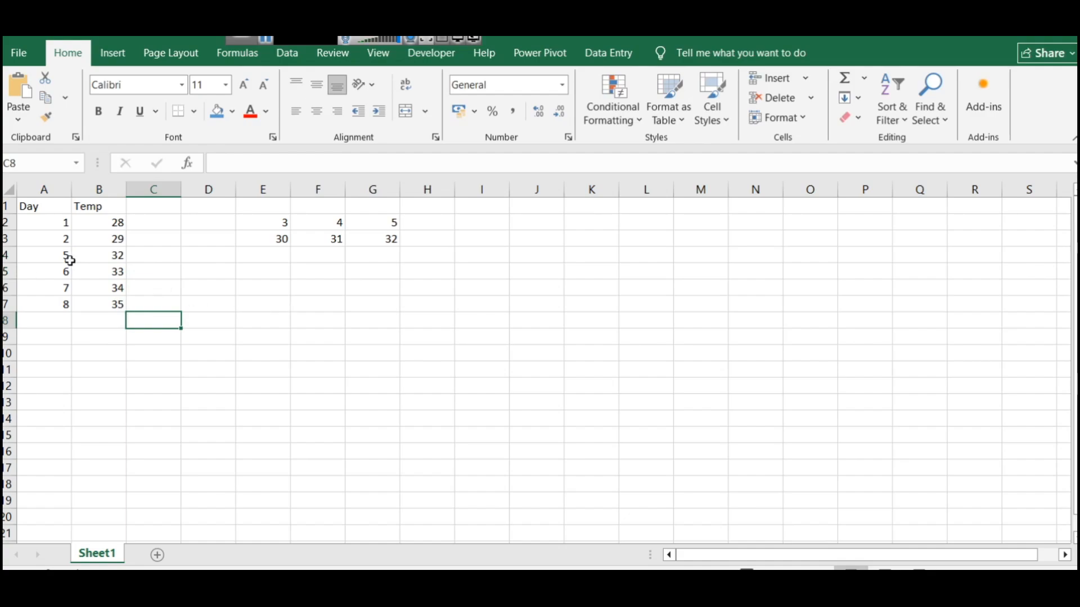
drag(277, 221, 301, 233)
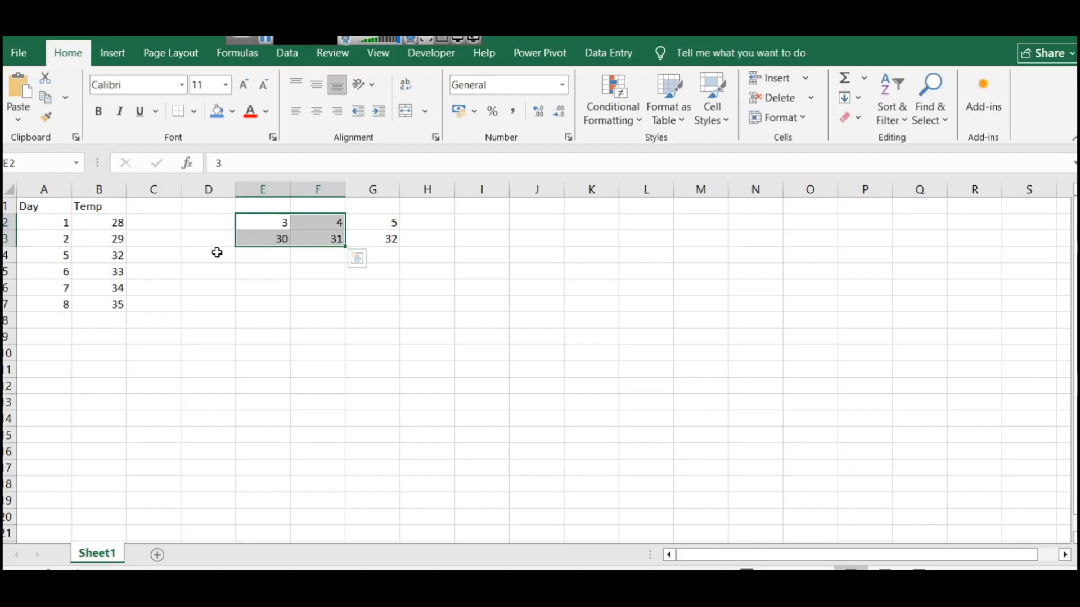
click(240, 299)
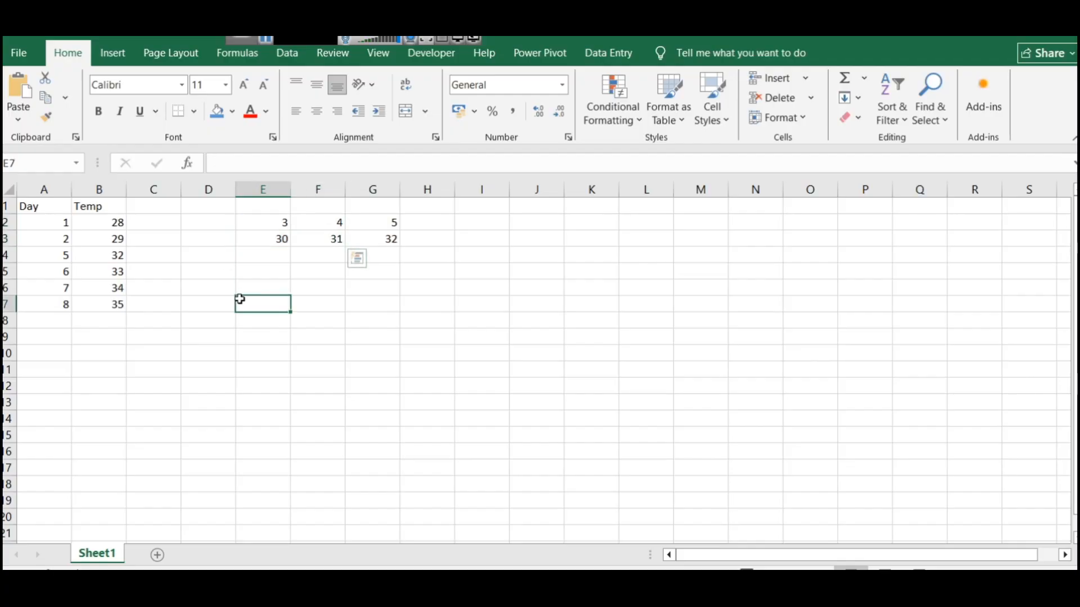
Undo the Temp entry in cell B4 and all the helper values in cells E2 to G3
key(ctrl+z)
key(ctrl+z)
key(ctrl+z)
key(ctrl+z)
key(ctrl+z)
key(ctrl+z)
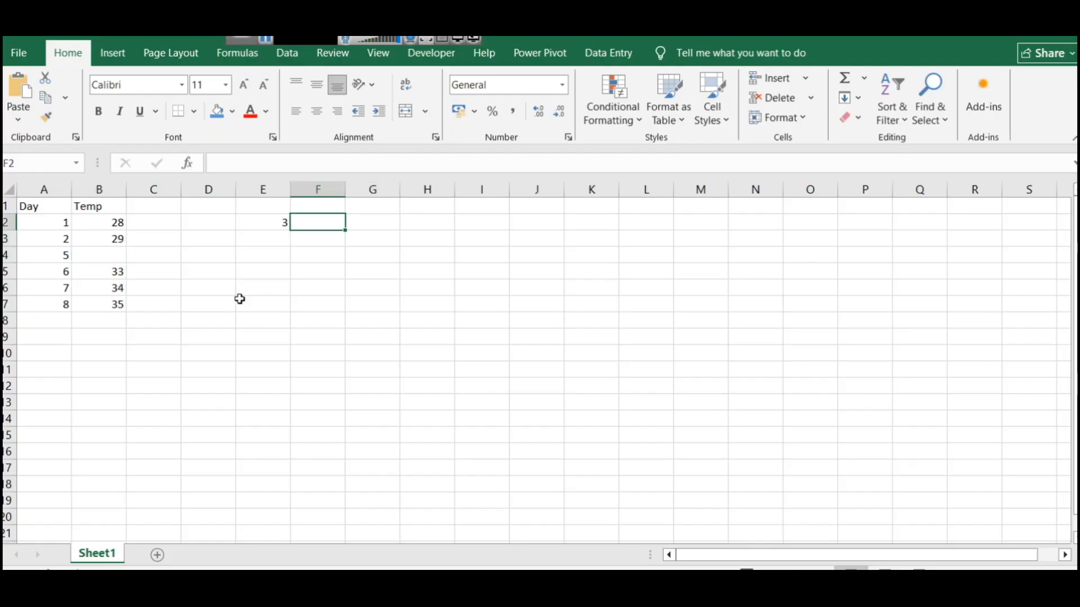
key(ctrl+z)
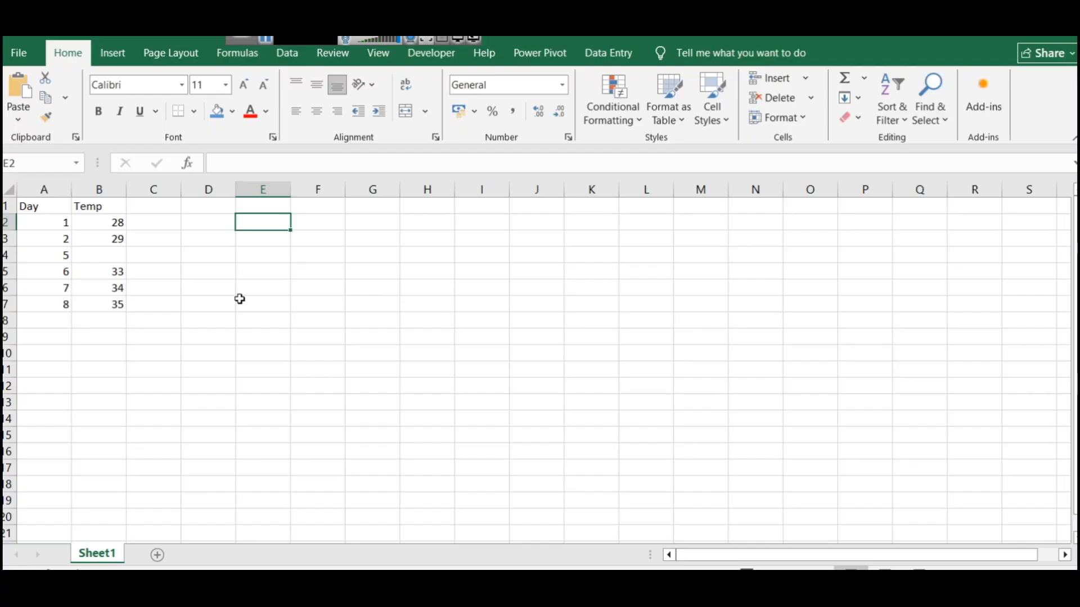
Start a second example column by entering 1 and 2 in cells I2 and I3
click(474, 260)
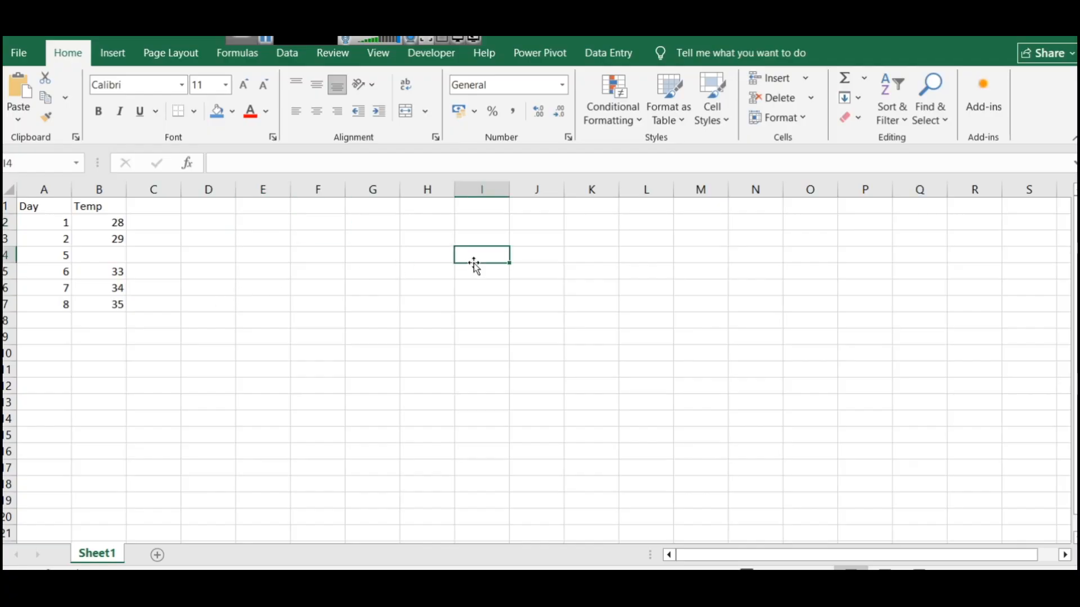
click(492, 209)
click(486, 218)
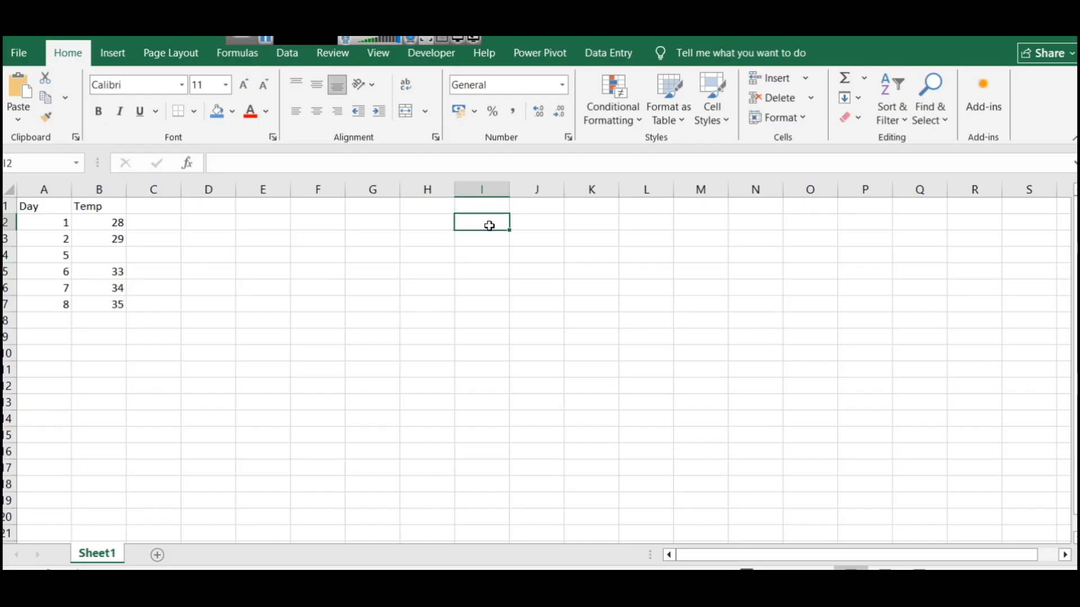
text(1)
key(Return)
text(2)
key(Return)
Continue the number series in column I with 3 in cell I4 and 4 in cell I5
text(34)
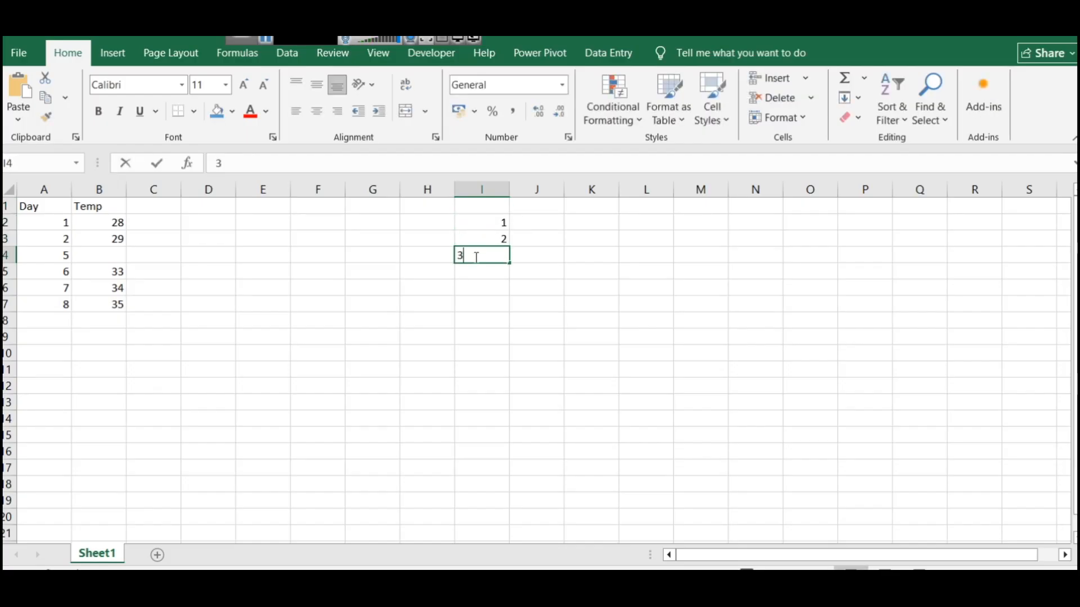
key(ctrl+z)
double_click(482, 256)
text(2)
click(477, 277)
click(481, 260)
double_click(480, 259)
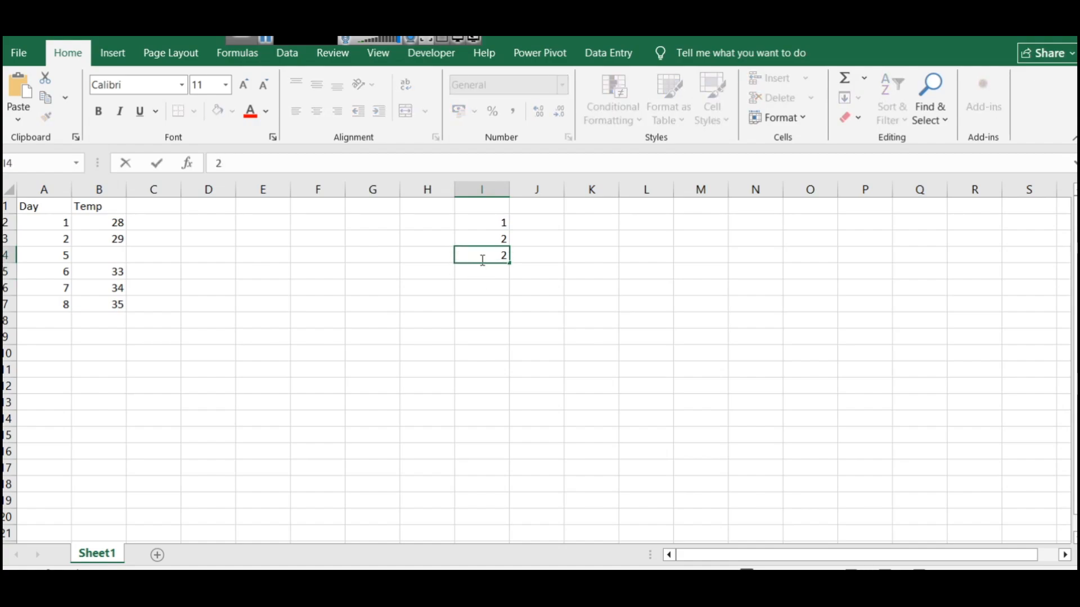
double_click(482, 259)
text(3)
click(484, 272)
text(4)
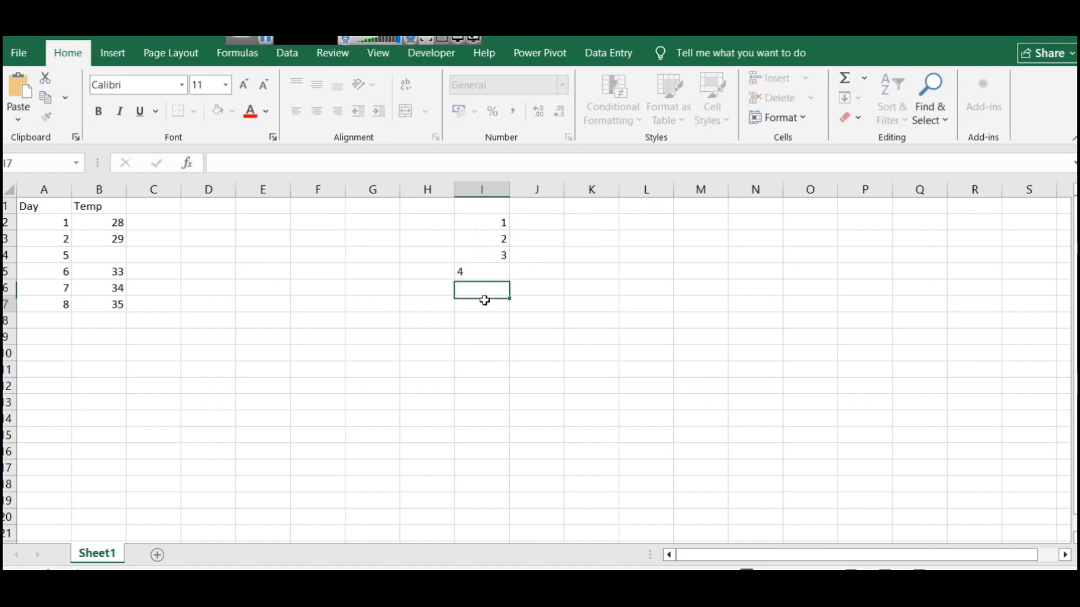
click(484, 298)
Title the column beside the new series X in cell J1
click(549, 220)
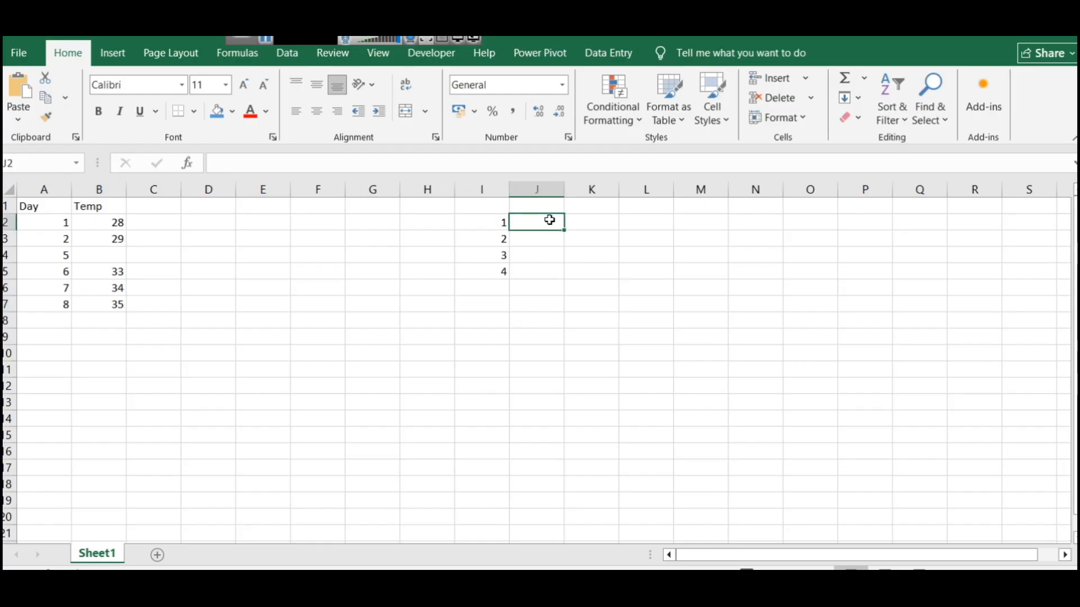
click(543, 206)
text(Sales)
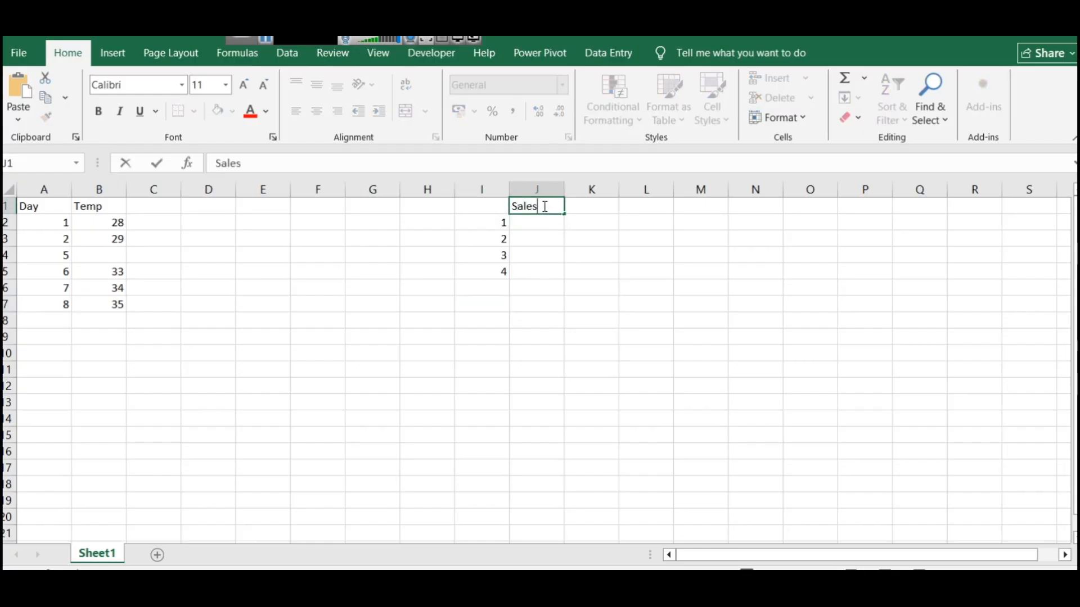
double_click(544, 207)
text(X)
click(699, 336)
Enter the X values 2 and 4 in cells J2 and J3
click(551, 223)
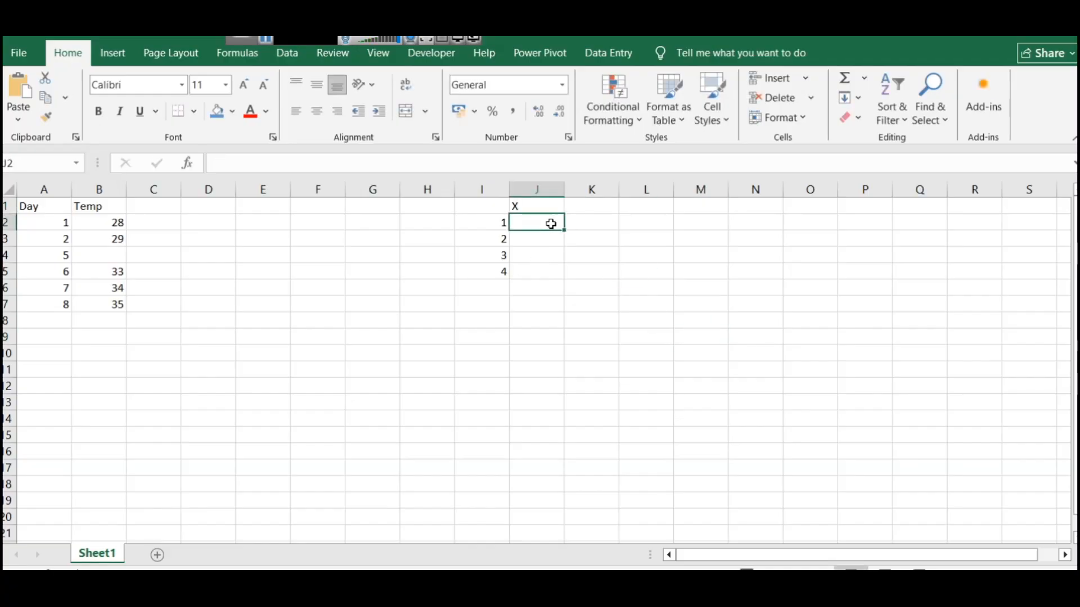
text(2)
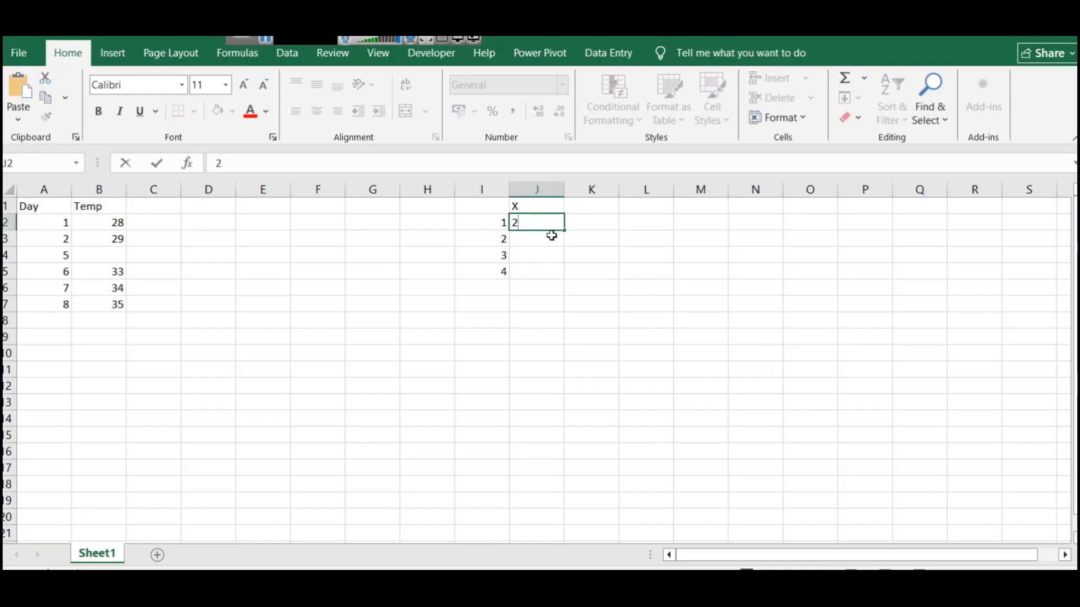
click(543, 239)
text(4)
click(549, 250)
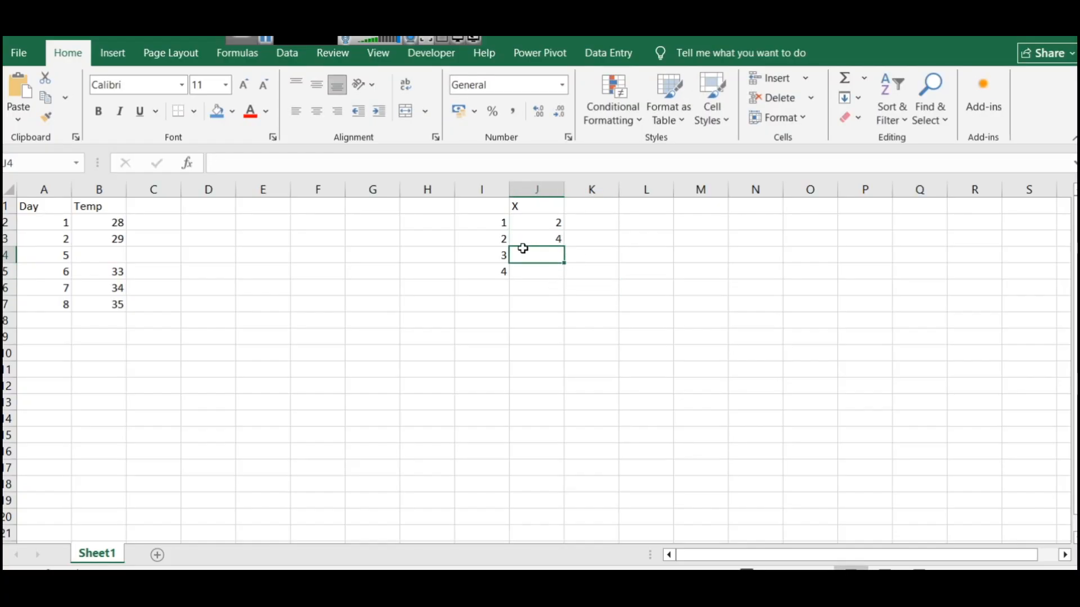
Enter the X values 8 and 16 in cells J4 and J5
text(8)
click(546, 341)
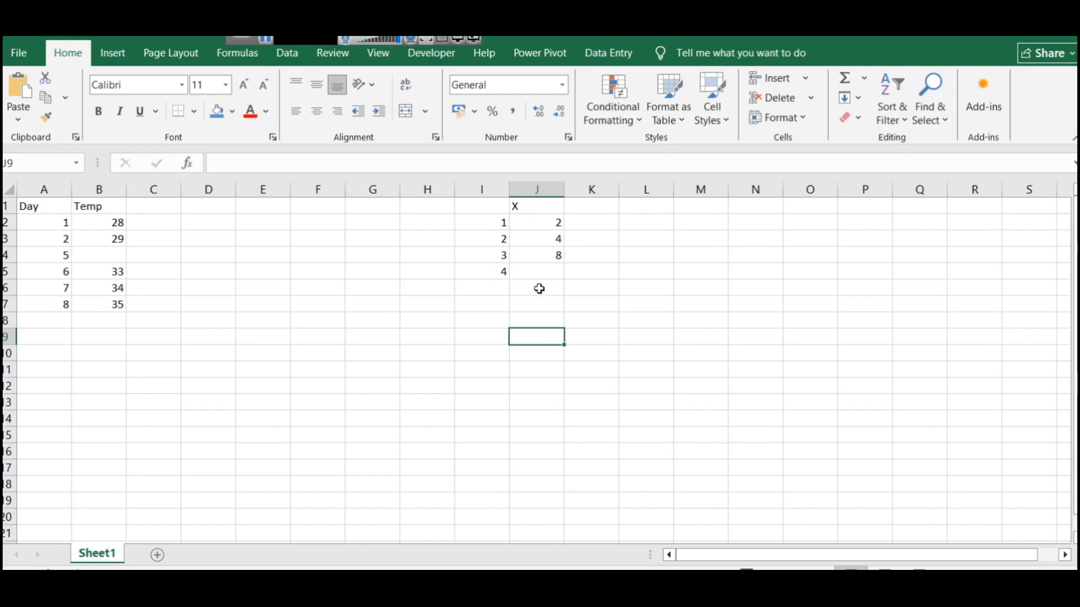
click(265, 40)
click(547, 272)
text(16)
click(585, 318)
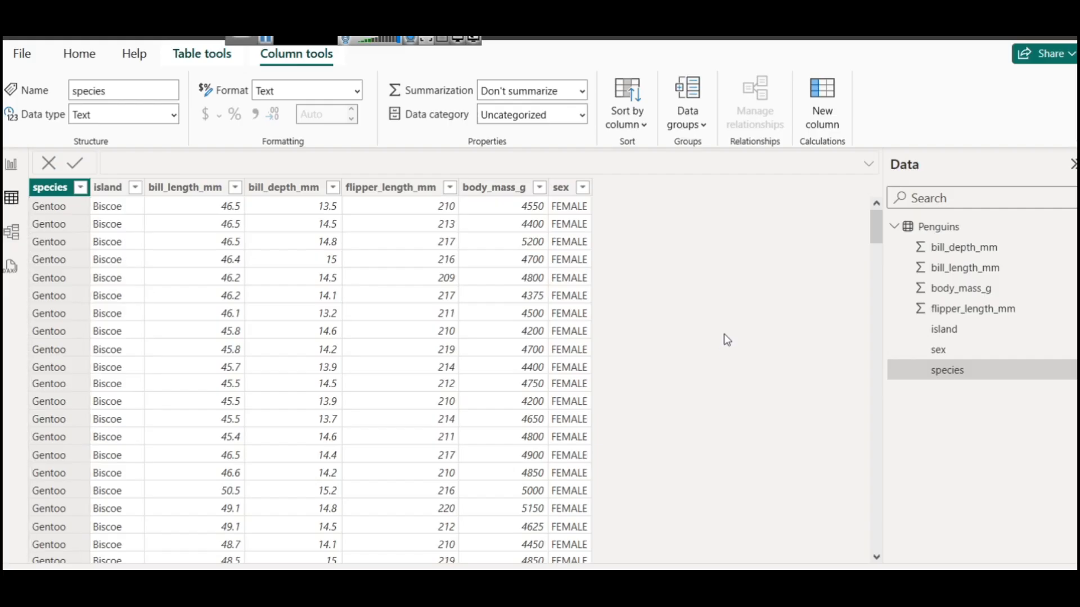
Switch to Power BI and examine the bill_depth_mm column of the Penguins table
scroll(322, 287, down, 6)
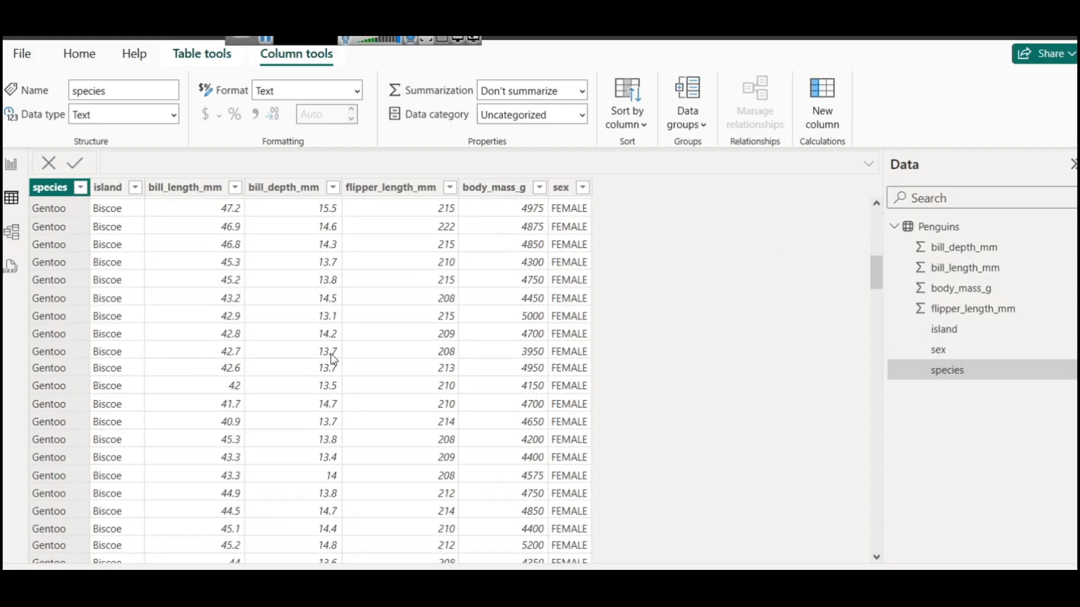
click(332, 388)
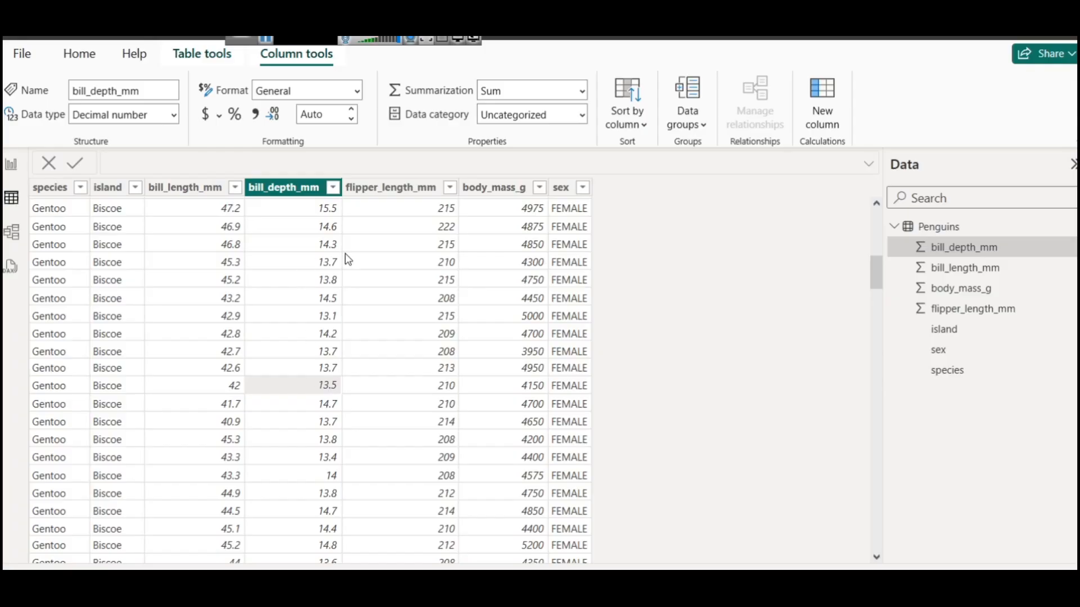
scroll(376, 271, up, 1)
scroll(376, 271, up, 9)
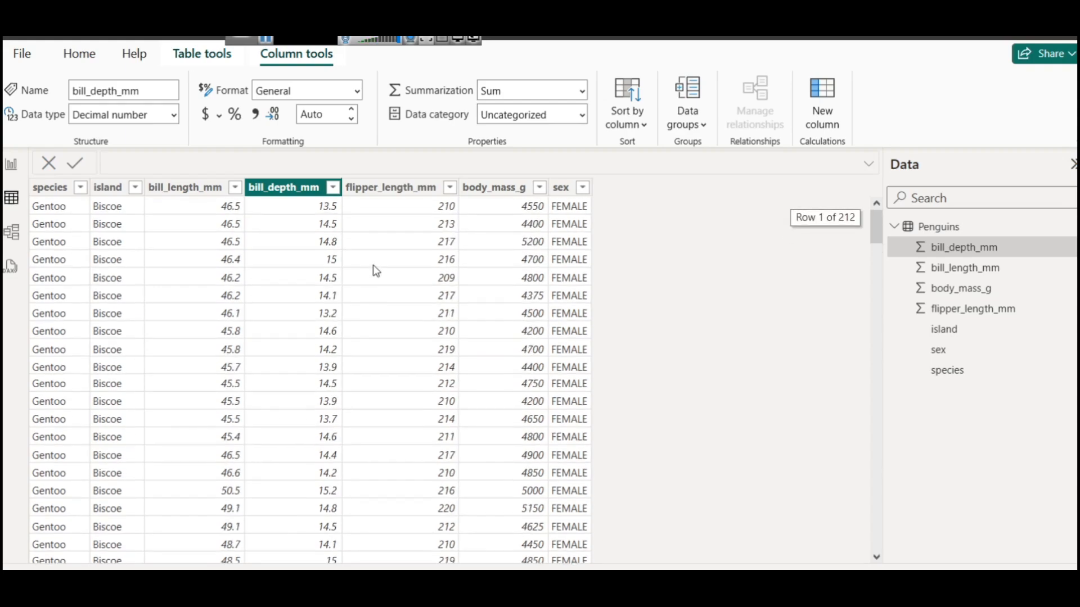
click(268, 193)
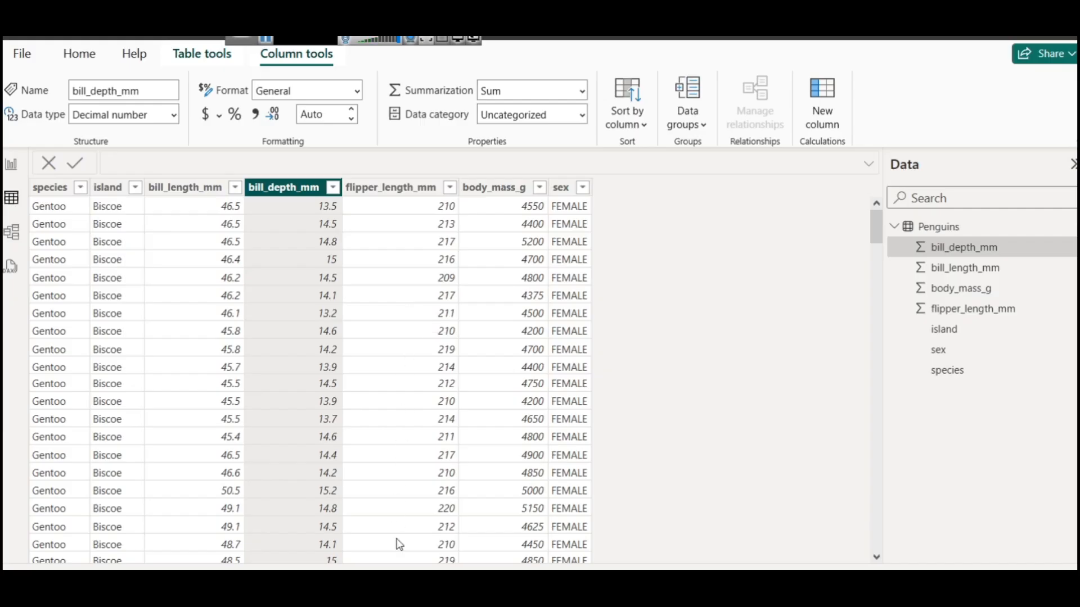
Switch to Notepad and write the example expression REPLACE(null, AVERAGE(bill_depth)) in a blank document
click(858, 495)
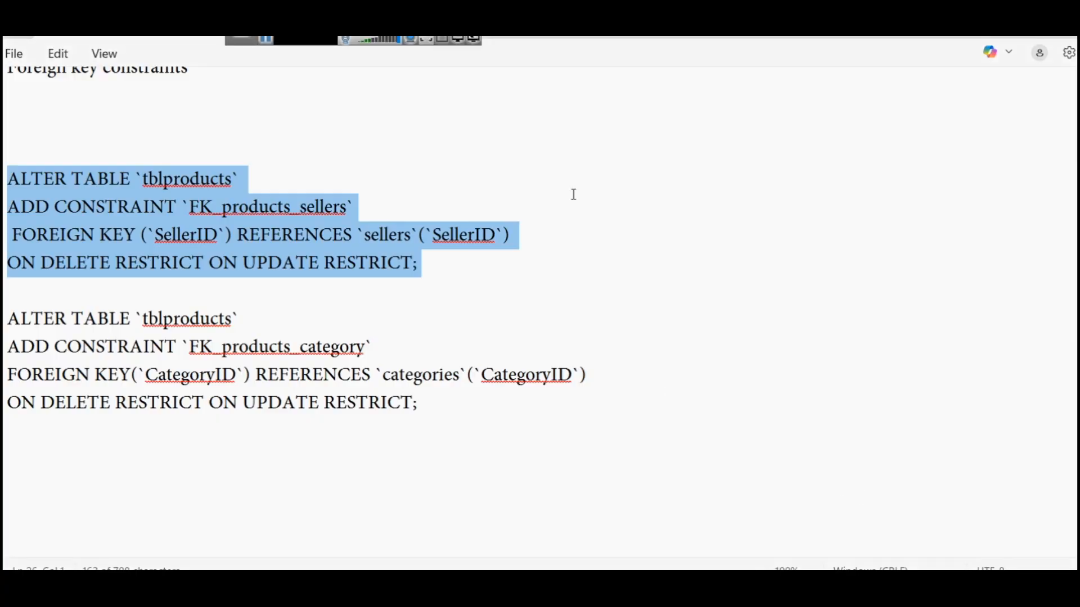
drag(313, 36, 675, 91)
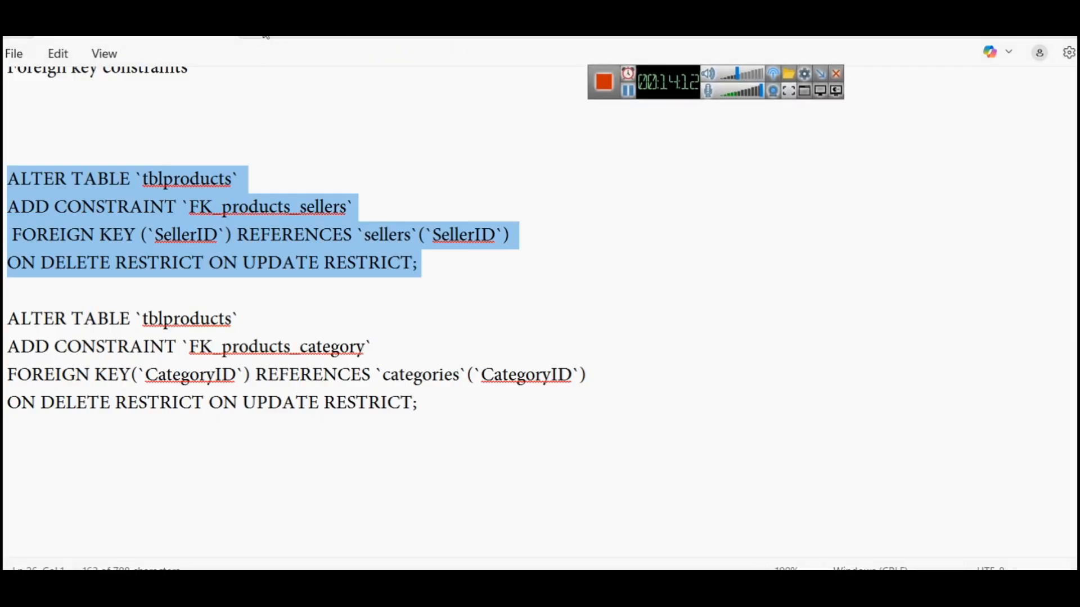
click(264, 32)
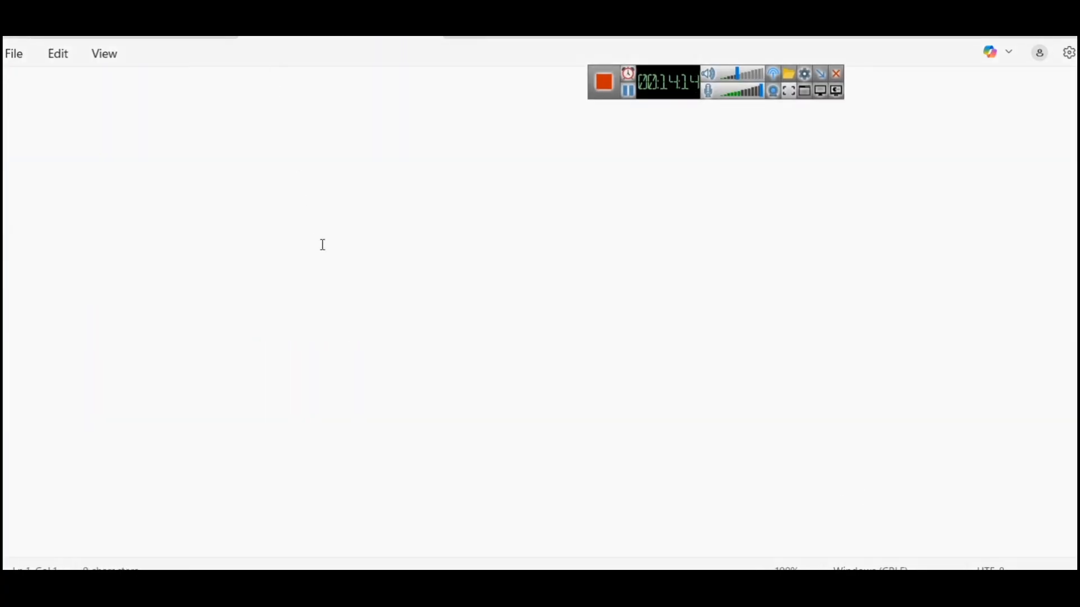
text(REPLACE()
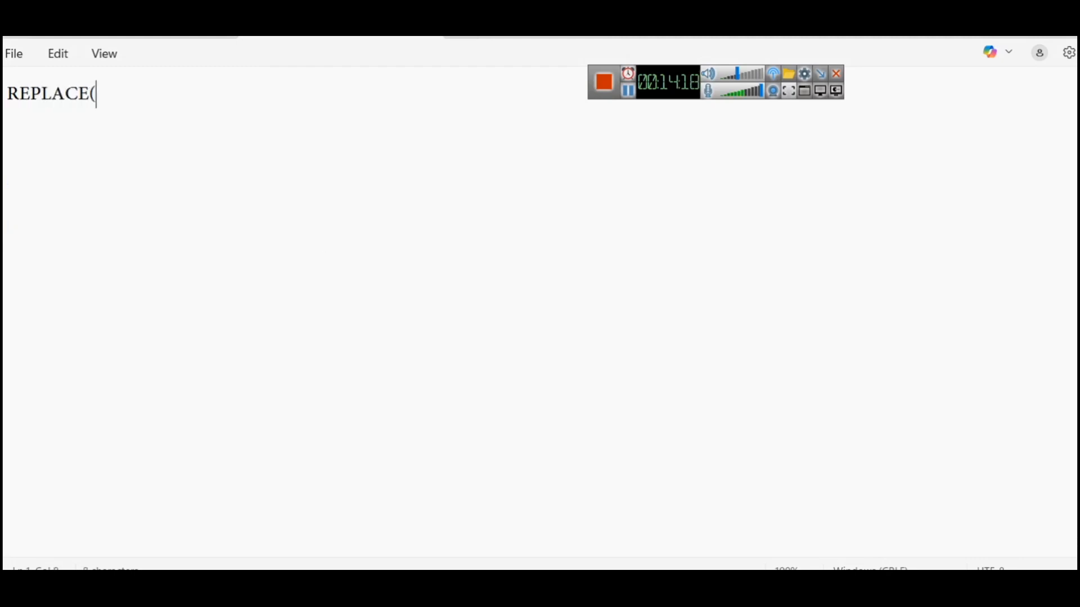
text(null)
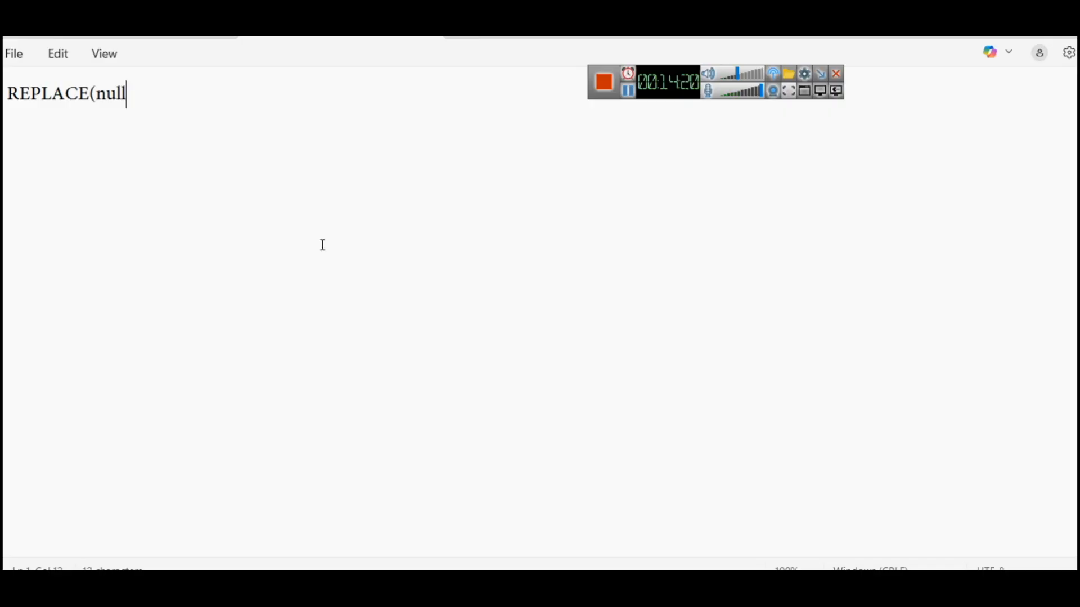
text(, AVER)
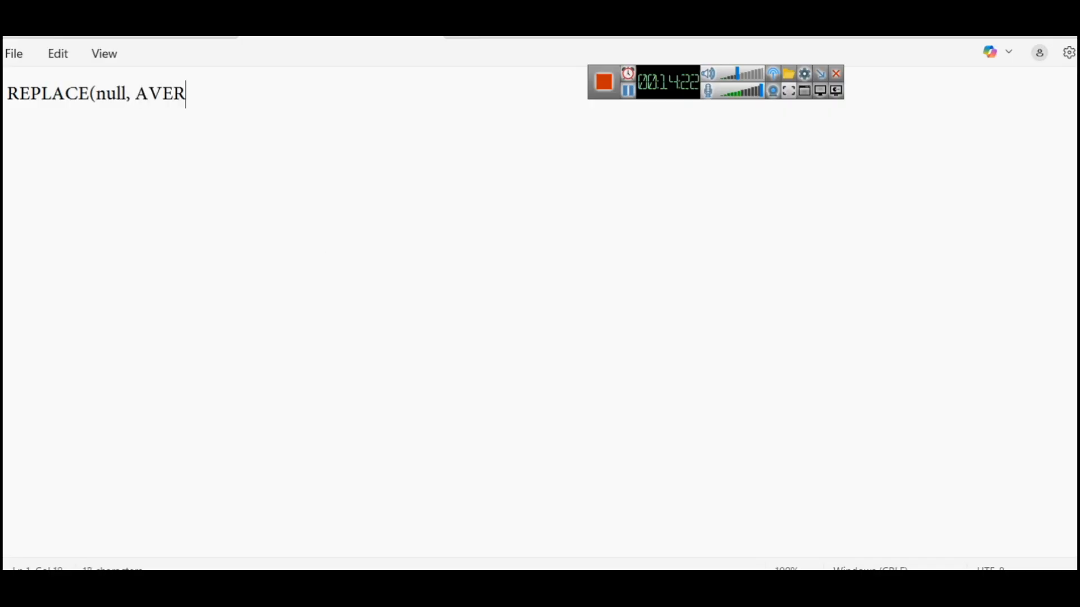
text(AGE())
key(Left)
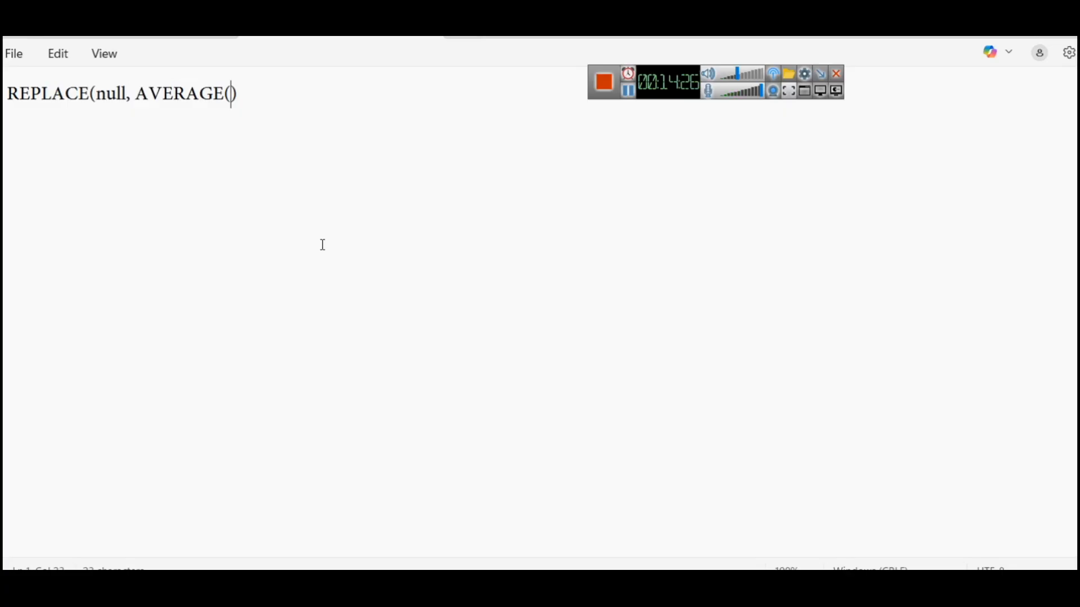
text(bill_depth)
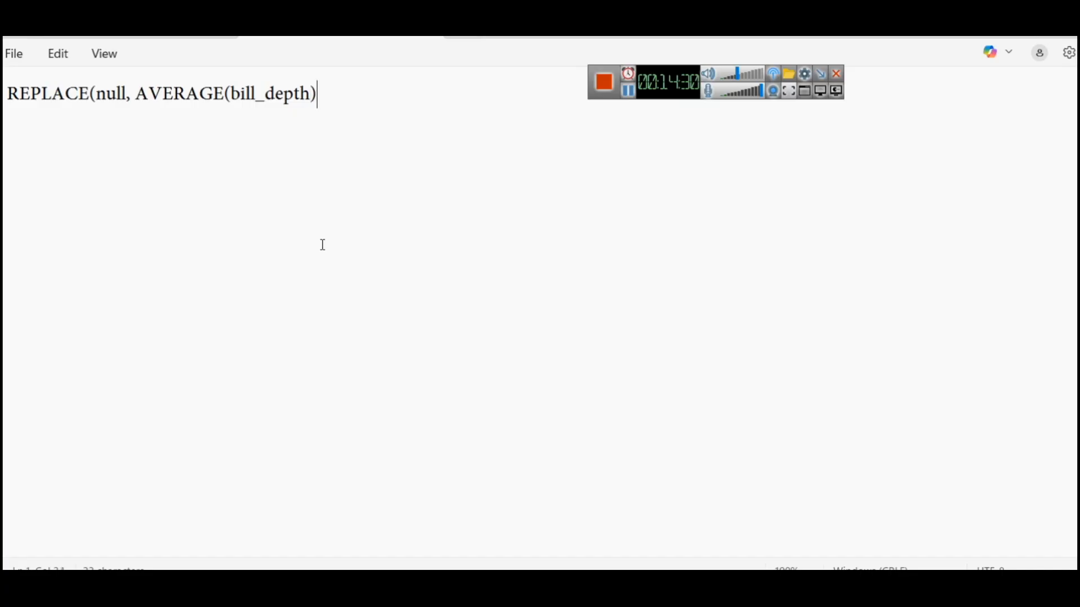
text())
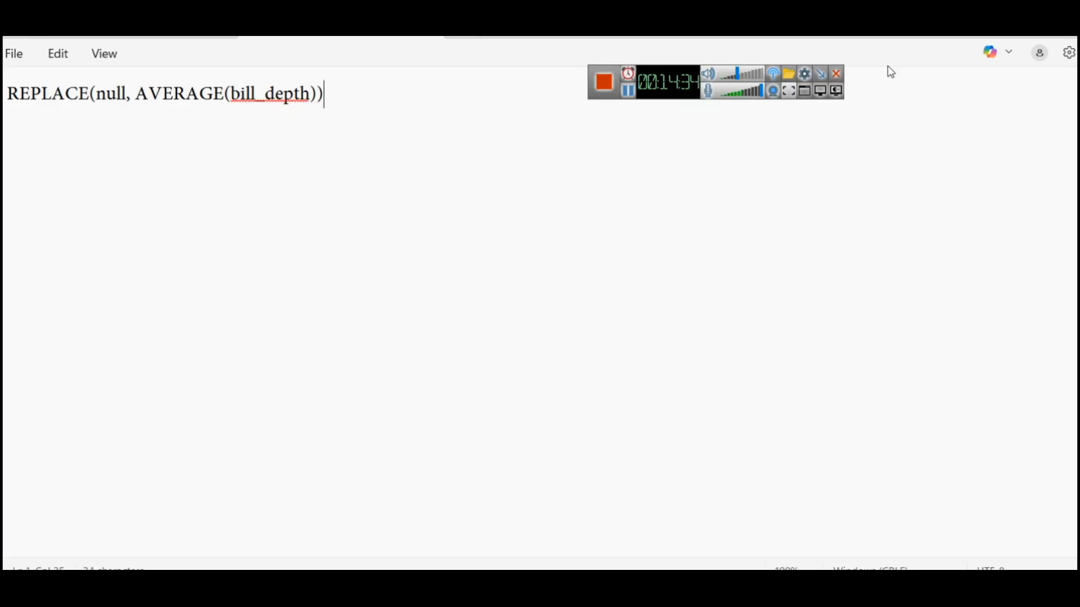
Examine the penguin bill length and bill depth diagram in the browser, and return to the Penguins table in Power BI
key(alt+Tab)
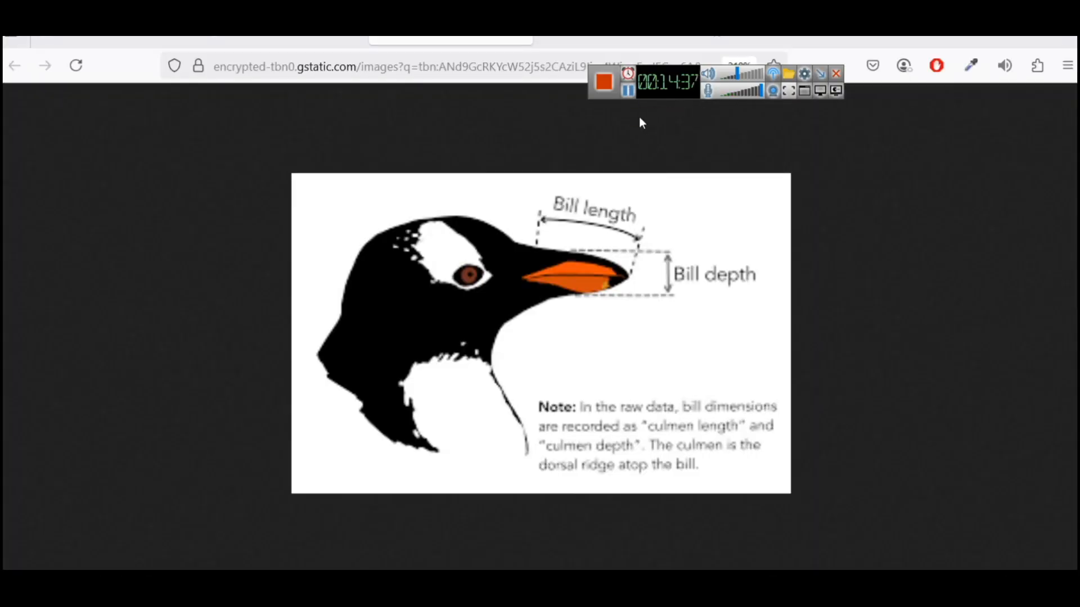
drag(658, 84, 433, 81)
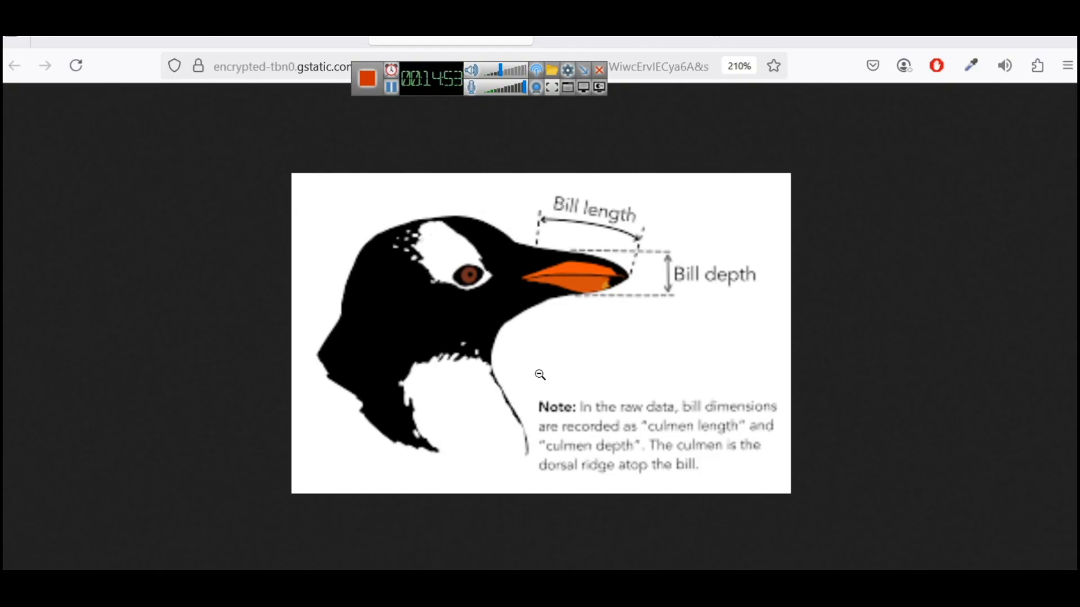
click(628, 591)
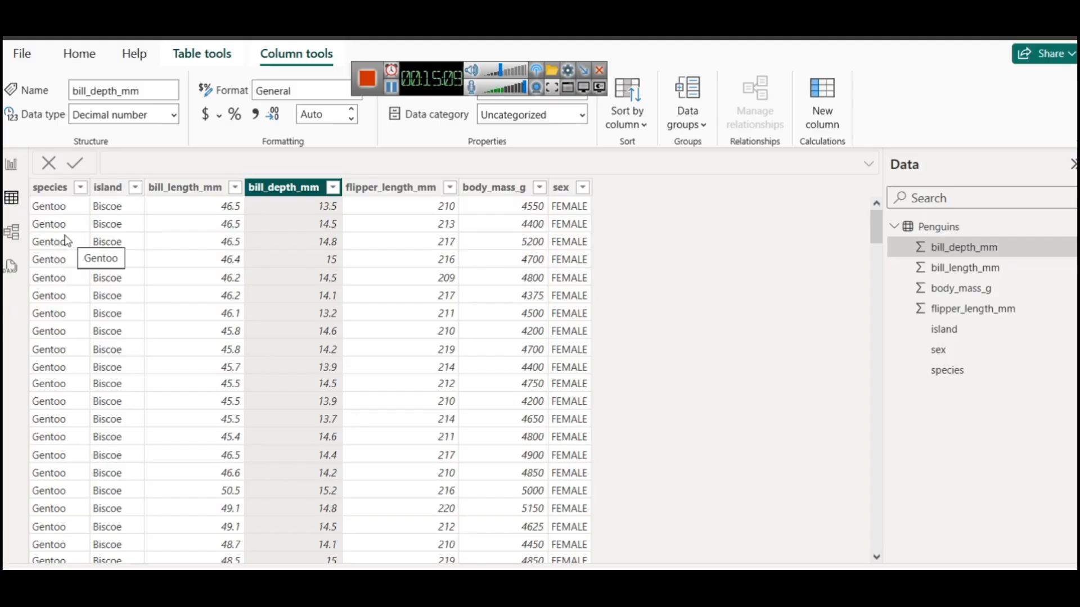
scroll(85, 277, down, 12)
Duplicate the bar chart of average bill_length_mm by island on the report page and place the copy beside the original
click(10, 164)
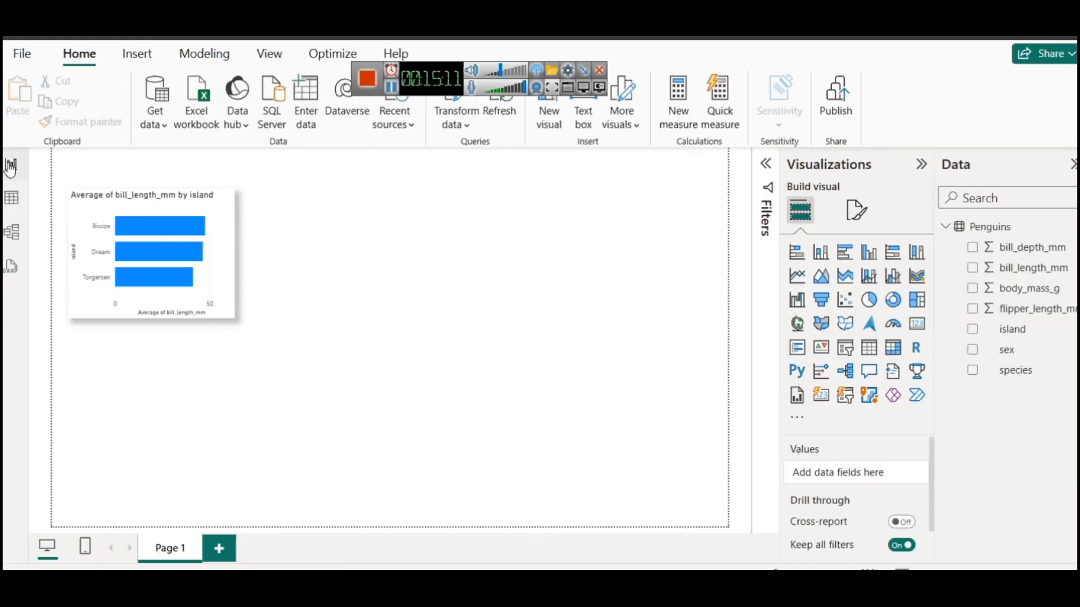
mouse_move(135, 221)
click(223, 229)
key(ctrl+c)
key(ctrl+v)
drag(221, 228, 424, 223)
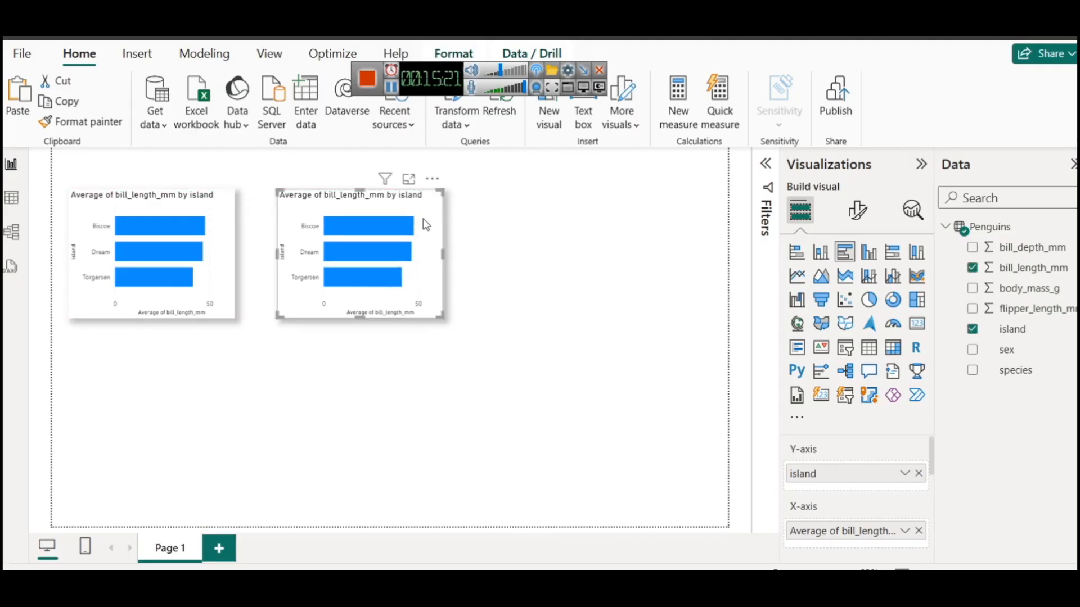
Convert the copied chart to a stacked column chart and replace island with species on its X-axis
click(823, 253)
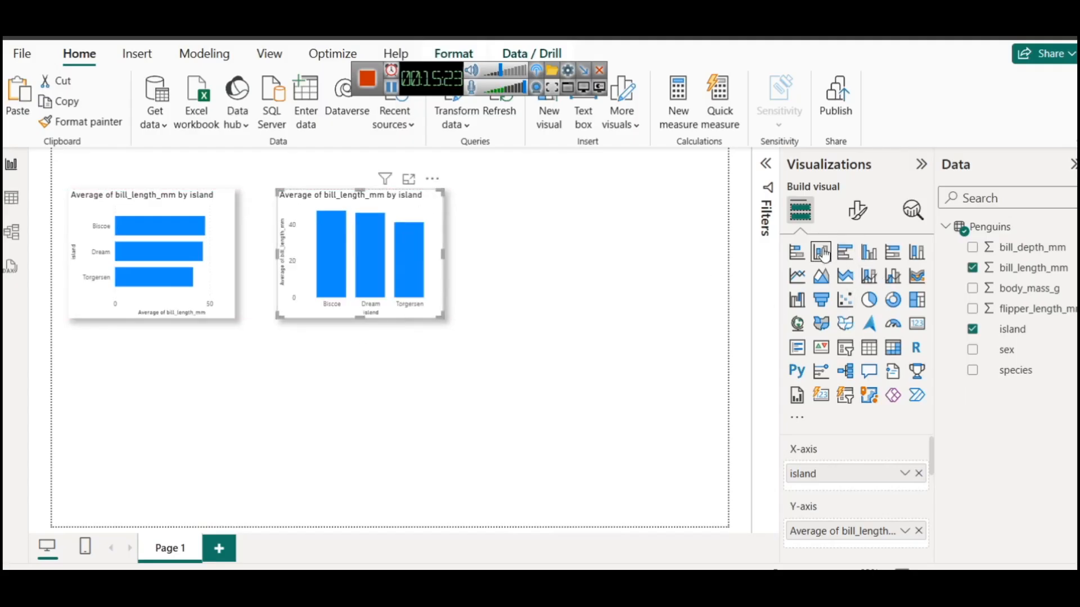
click(919, 473)
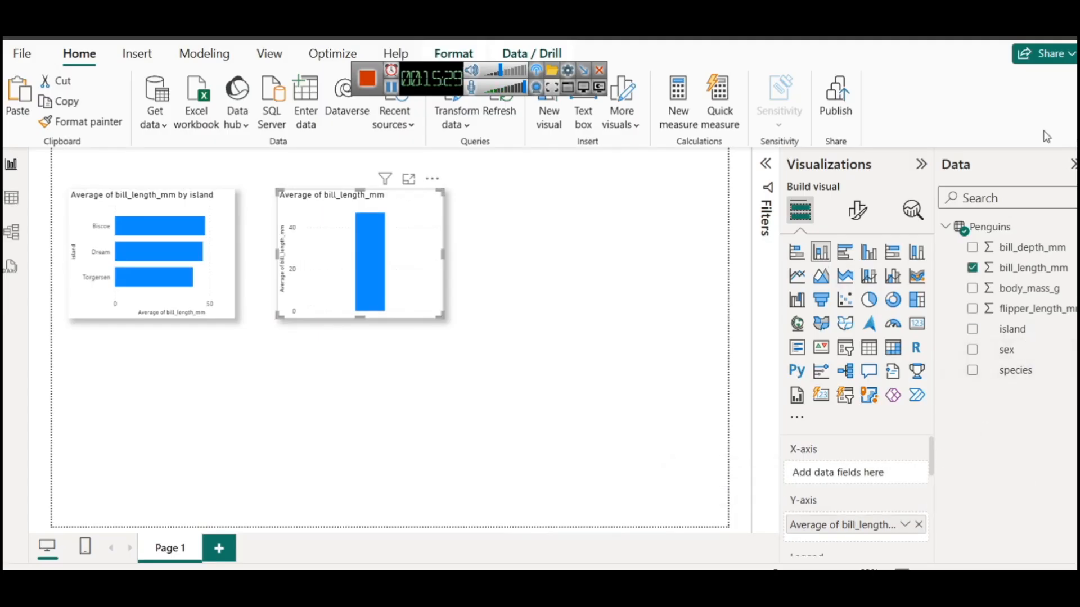
drag(1029, 369, 870, 475)
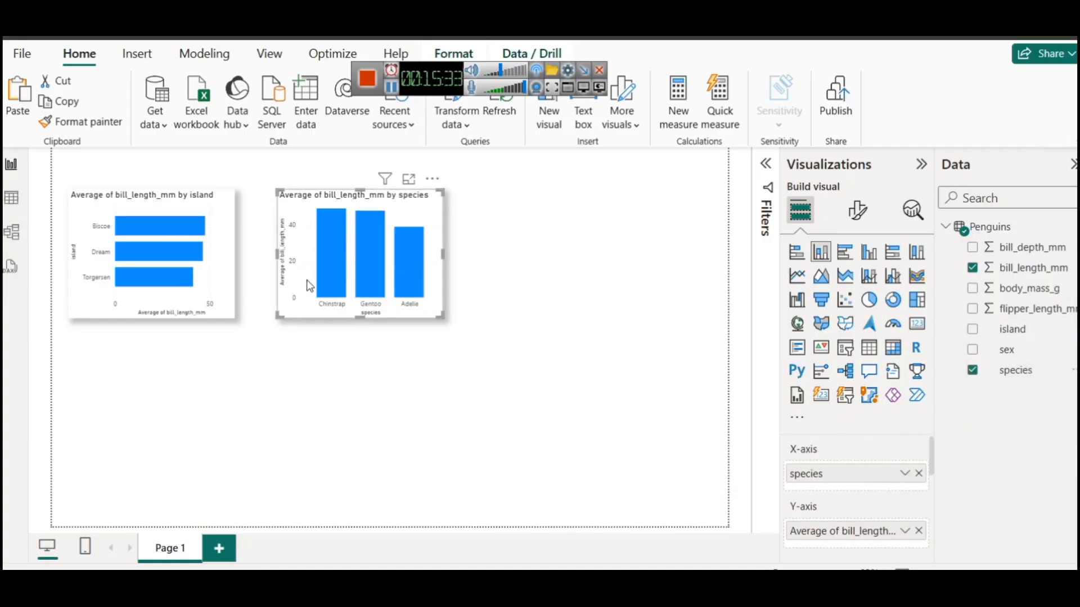
Enlarge the island and species charts and move both slightly down the page, keeping them side by side
mouse_move(343, 247)
drag(360, 318, 366, 336)
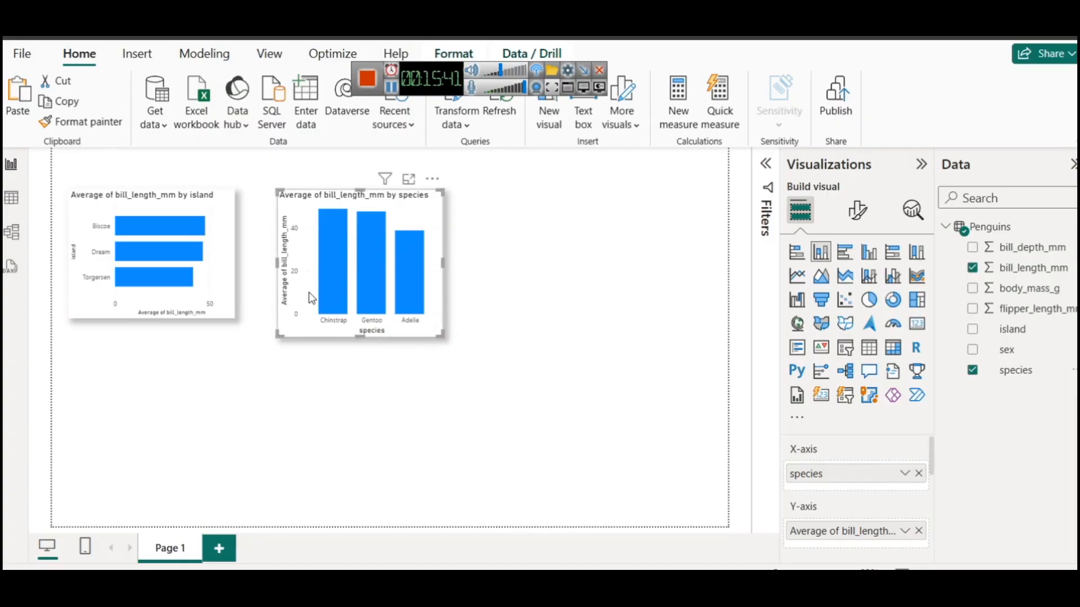
click(234, 318)
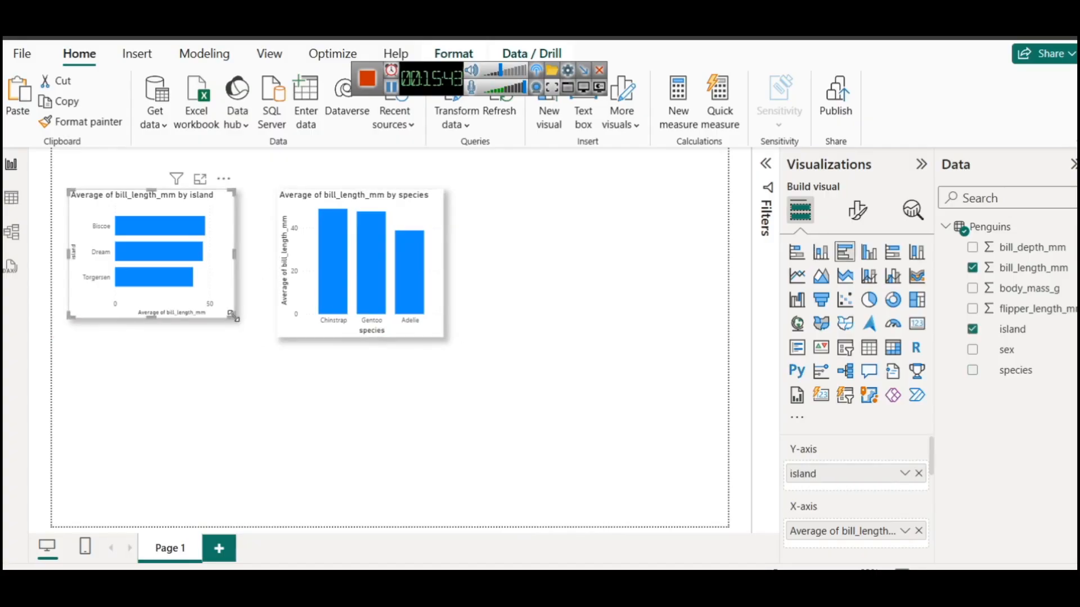
drag(235, 318, 245, 337)
drag(237, 284, 237, 310)
drag(324, 279, 319, 315)
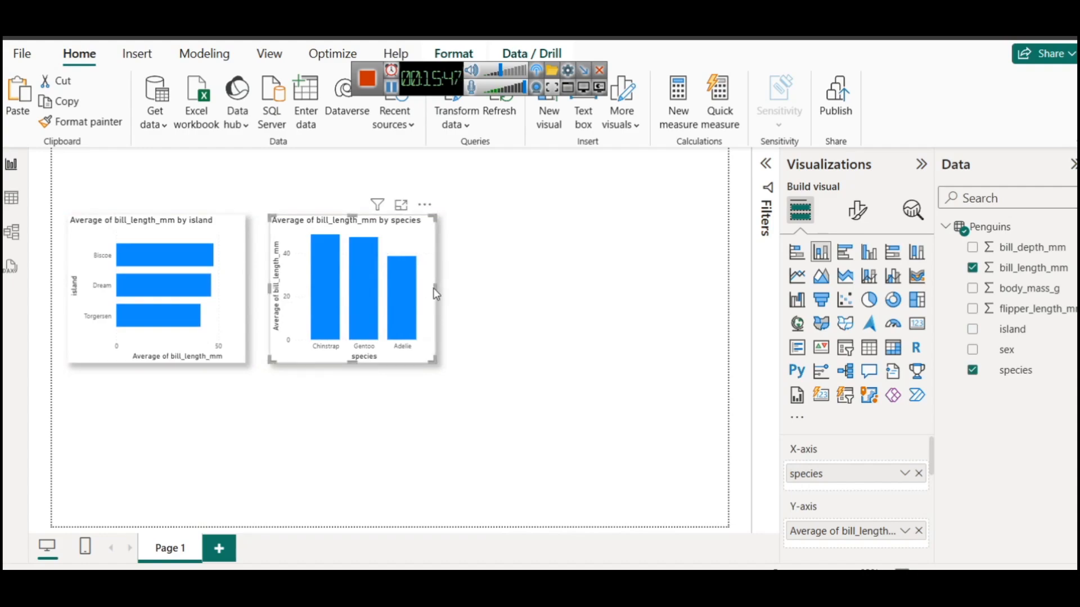
drag(435, 287, 470, 291)
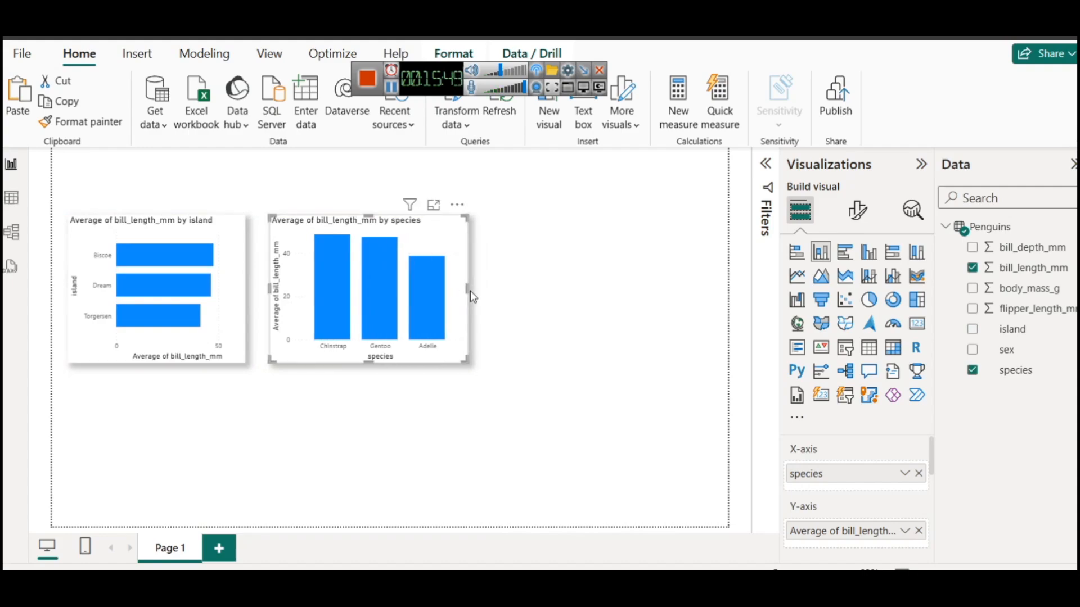
Adjust the facing edges of the island and species charts so both have about the same width
click(507, 309)
click(279, 291)
mouse_move(267, 284)
mouse_down()
mouse_move(279, 286)
mouse_move(255, 287)
mouse_up()
click(241, 285)
click(567, 283)
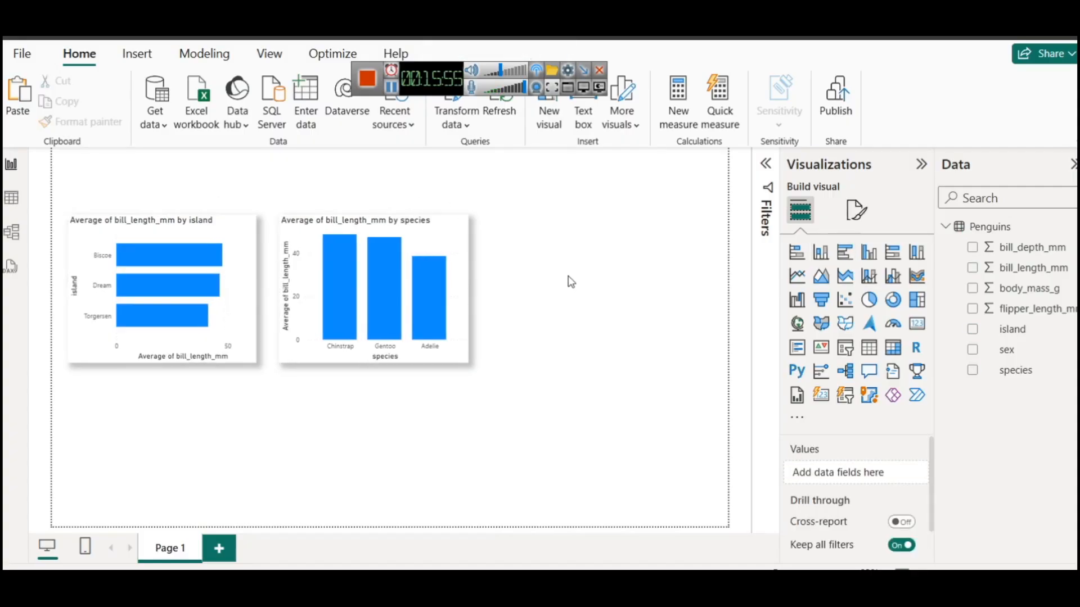
Move the island and species charts lower on the page to free space above them
drag(237, 355, 234, 375)
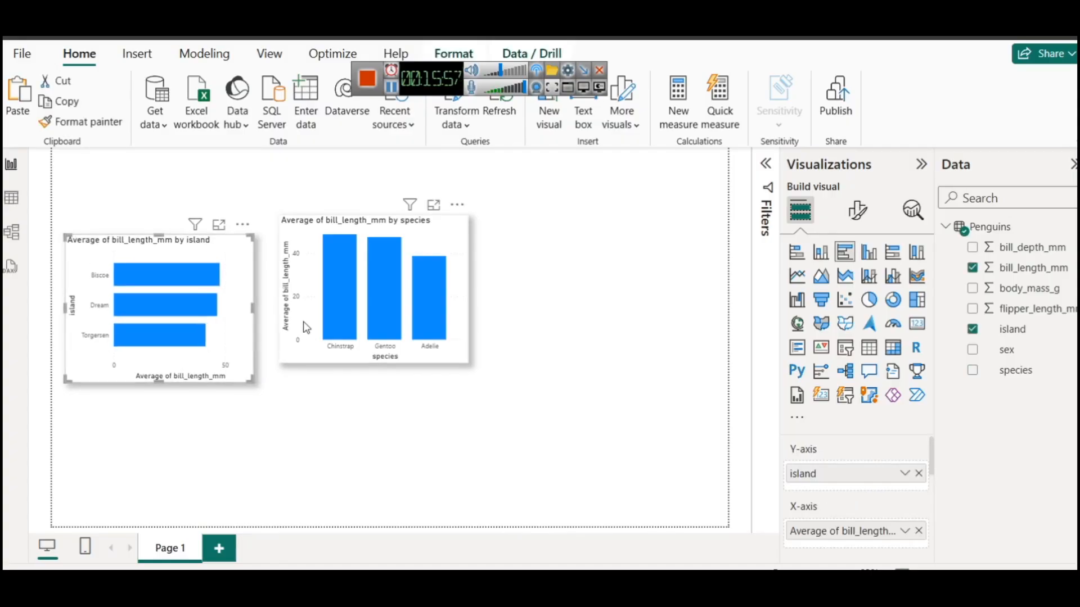
drag(306, 326, 303, 345)
click(192, 177)
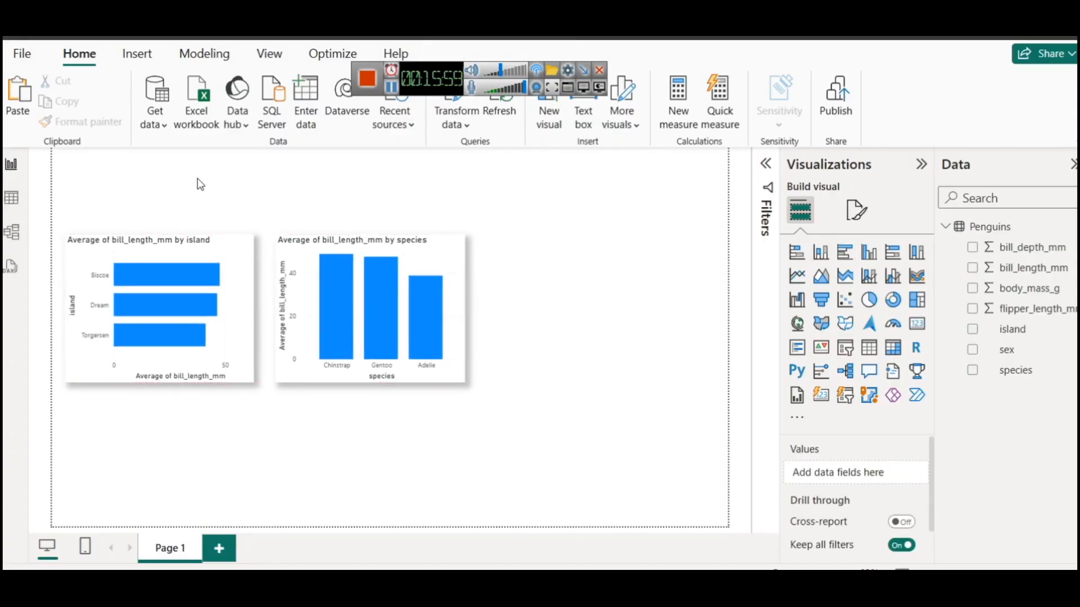
Insert a Card visual above the island chart and shrink it to a small box
click(917, 323)
drag(140, 296, 143, 205)
drag(174, 175, 168, 172)
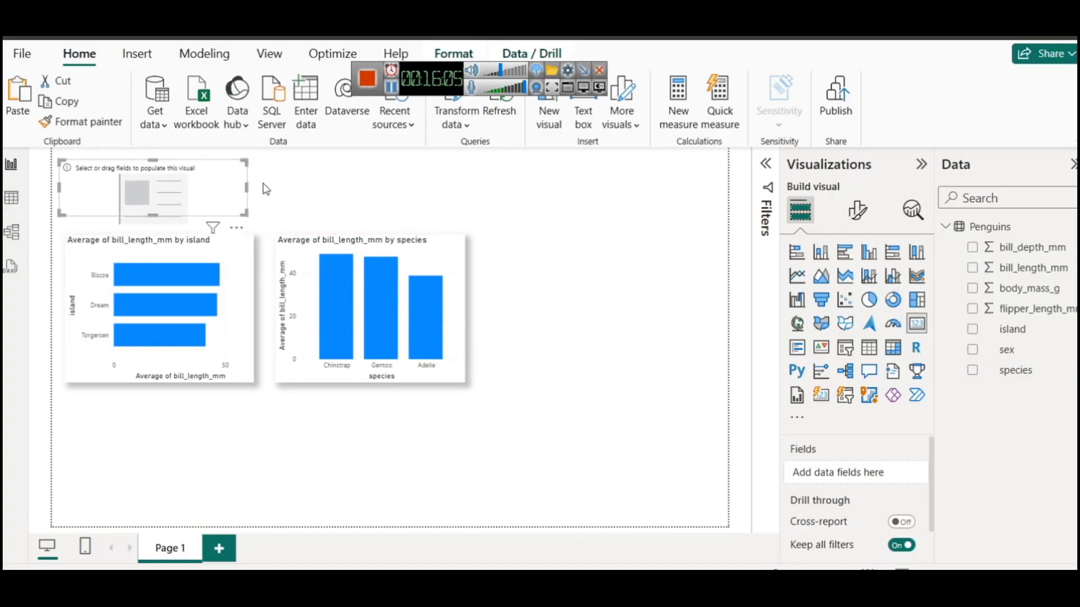
drag(246, 189, 110, 184)
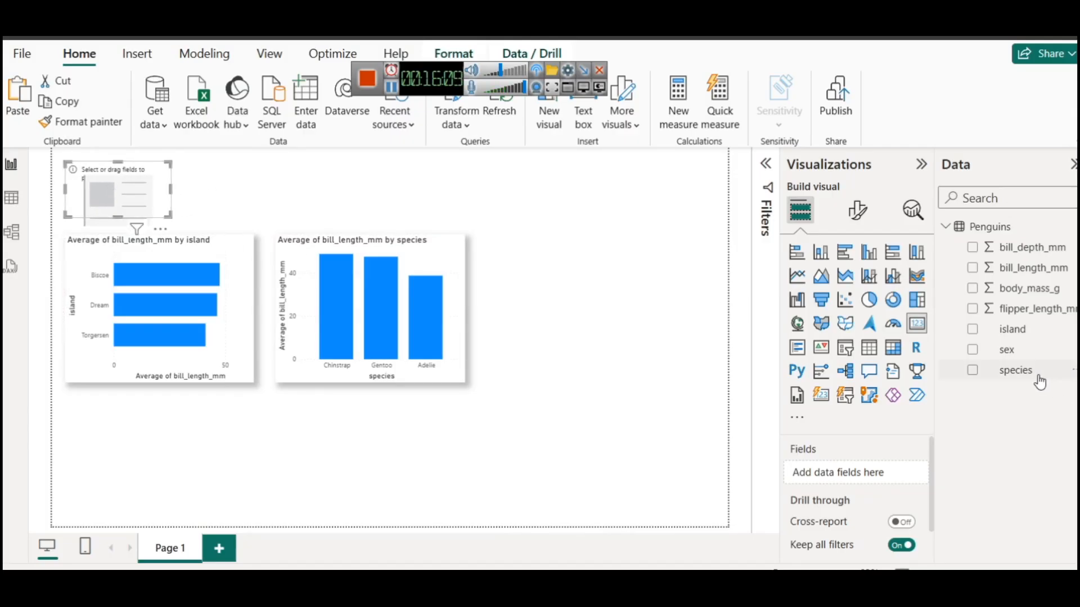
Add bill_depth_mm to the card and set its aggregation to Average
drag(1019, 247, 145, 188)
click(906, 474)
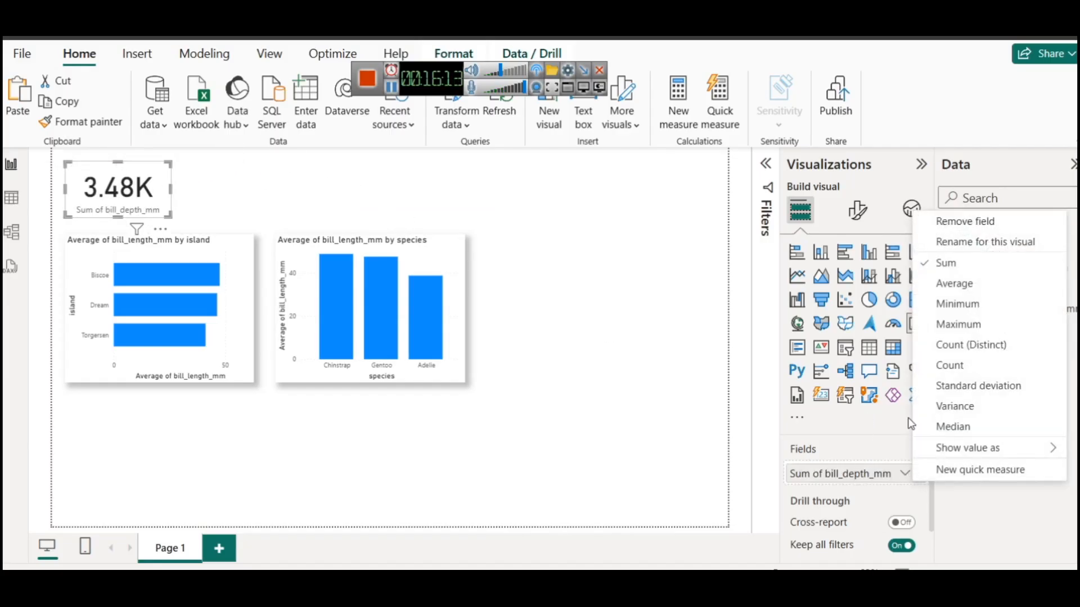
click(937, 283)
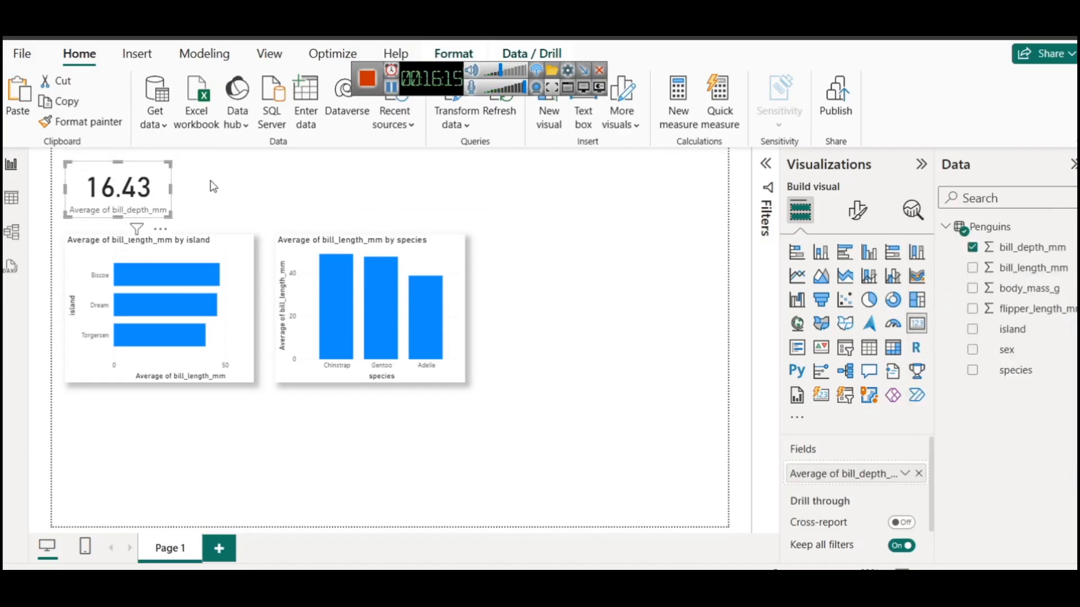
Turn on the shadow effect for the average bill_depth_mm card
click(212, 186)
click(131, 193)
click(855, 209)
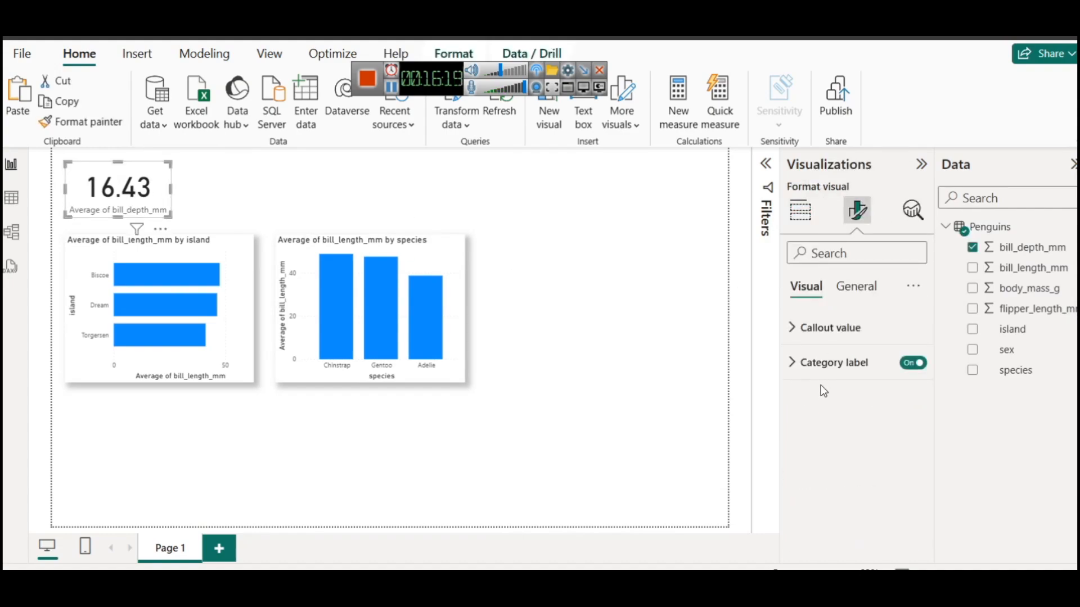
click(854, 290)
click(853, 406)
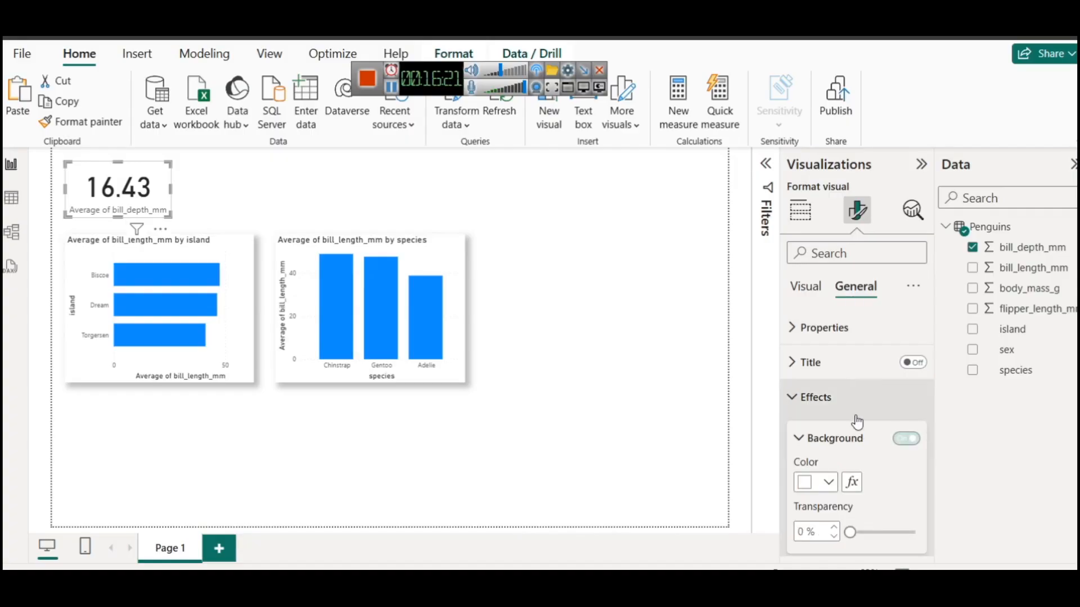
scroll(867, 448, down, 3)
click(911, 448)
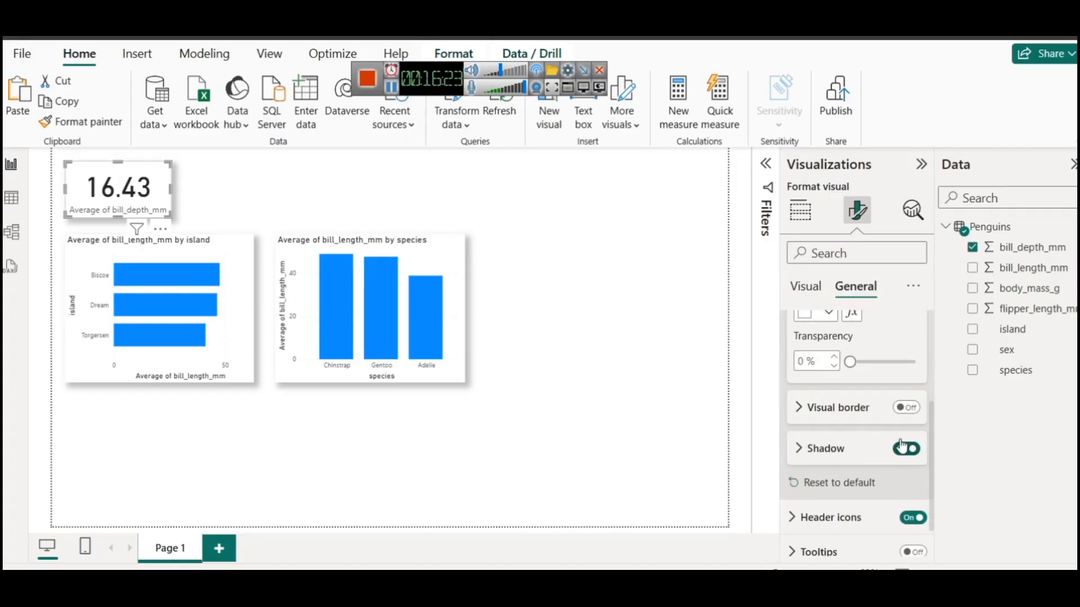
click(377, 169)
Duplicate the bill depth card and place the copy directly to its right in the same row
click(160, 198)
key(ctrl+c)
key(ctrl+v)
drag(159, 198, 274, 195)
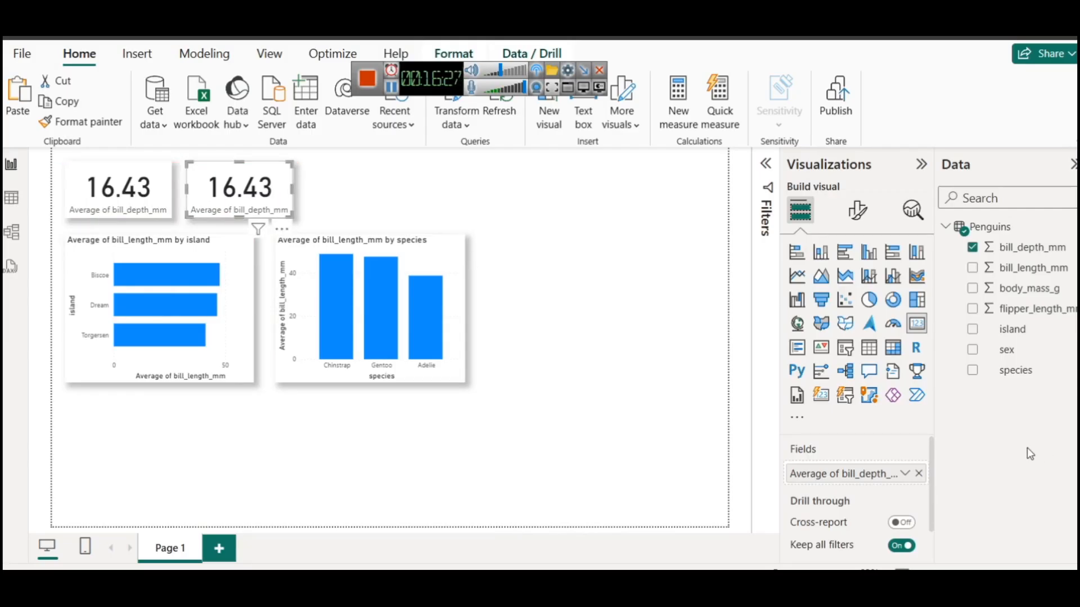
Replace the copied card's field with bill_length_mm and set its aggregation to Average
click(918, 473)
drag(1038, 268, 902, 478)
click(905, 474)
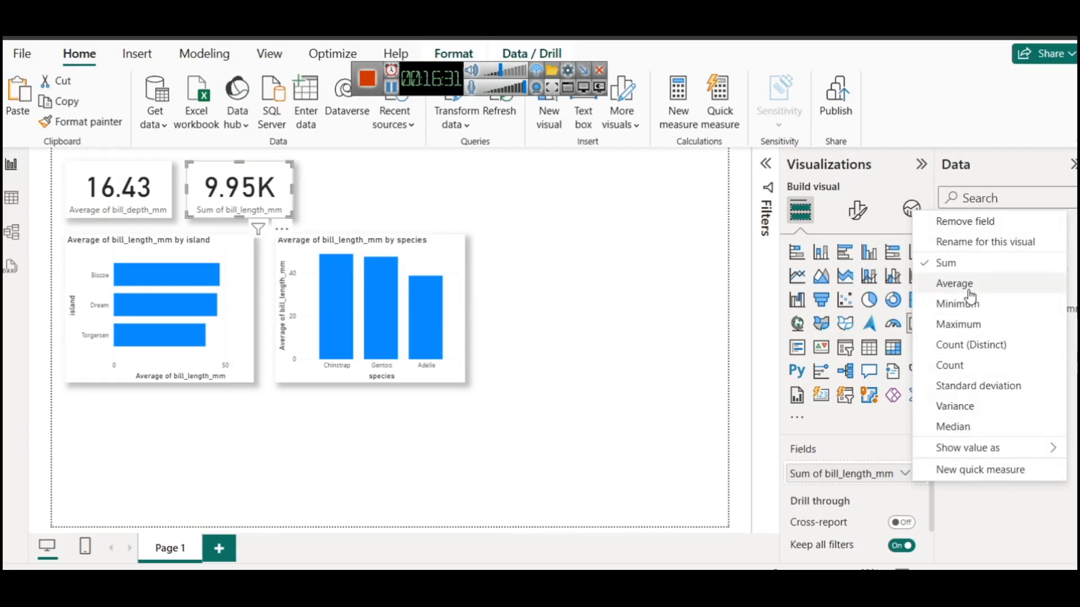
click(936, 282)
click(384, 211)
Duplicate the bill length card and place the copy to its right, in line with the other cards
click(252, 194)
key(ctrl+c)
key(ctrl+v)
drag(251, 194, 381, 188)
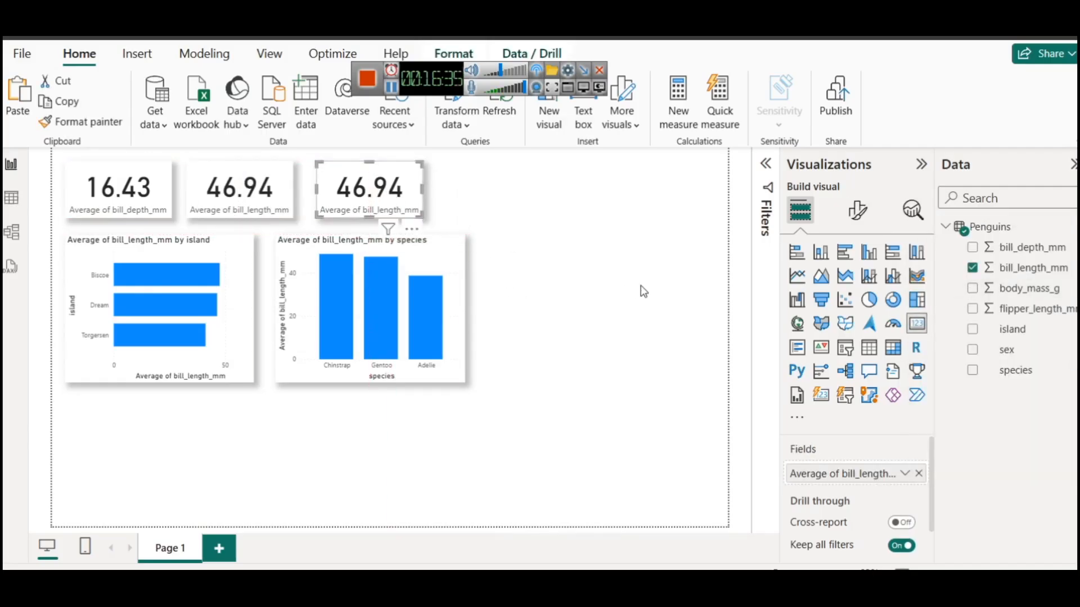
Replace the third card's field with body_mass_g and set its aggregation to Average
click(918, 473)
drag(1006, 288, 877, 470)
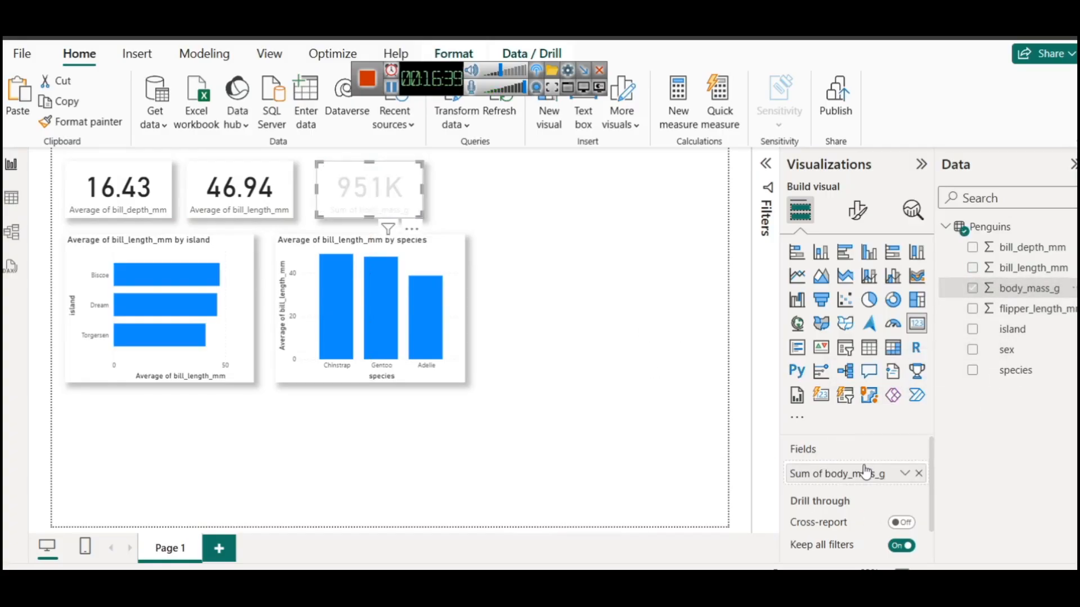
click(499, 192)
click(364, 176)
click(903, 473)
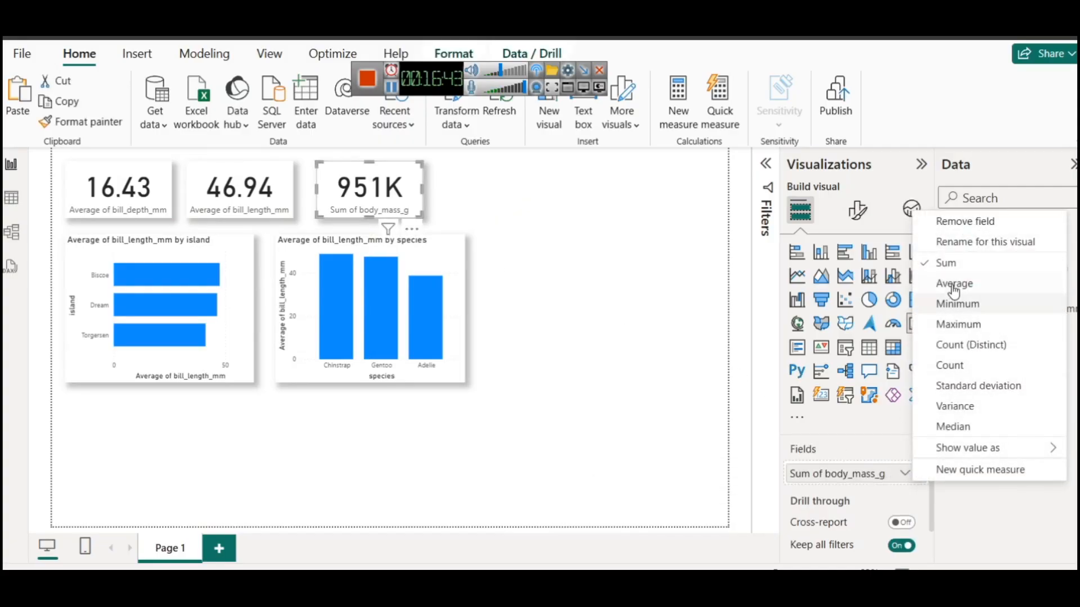
click(894, 282)
click(484, 193)
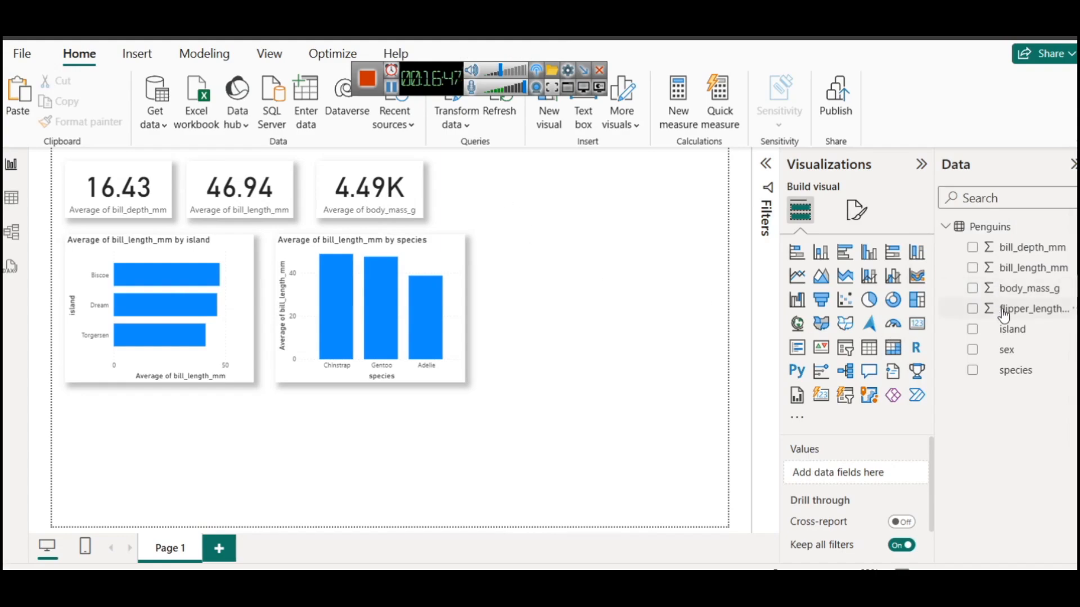
Duplicate the body mass card and place the copy to its right as the fourth card
click(378, 207)
key(ctrl+c)
key(ctrl+v)
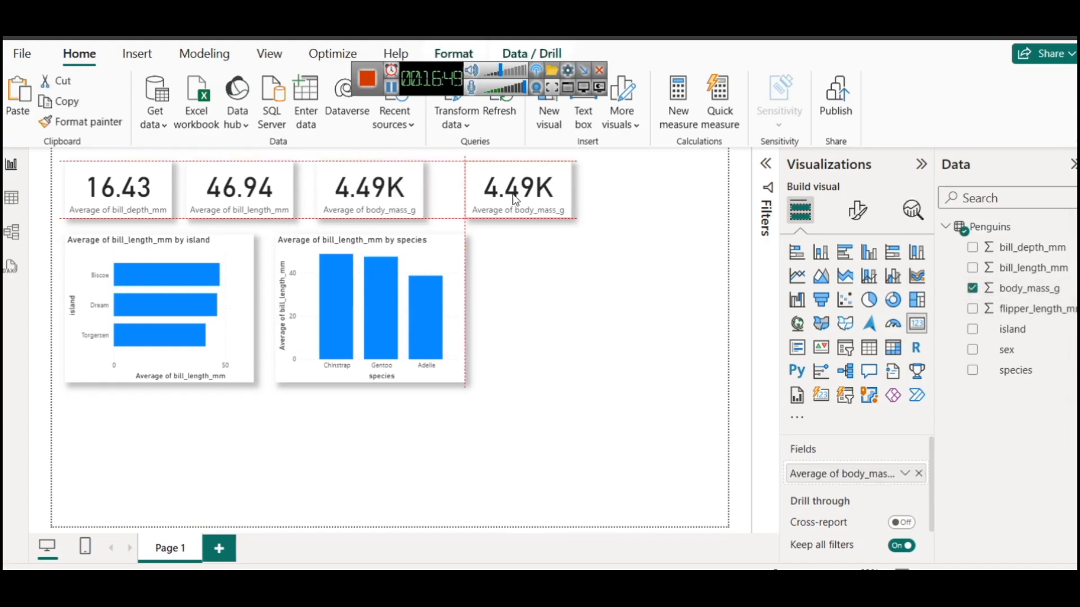
drag(513, 196, 508, 201)
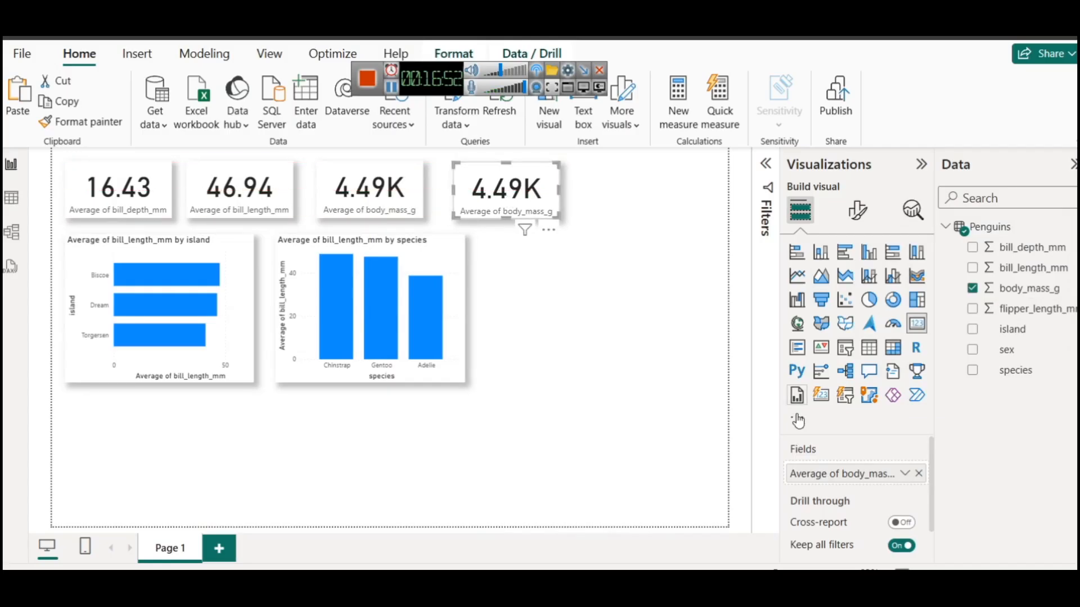
Replace the fourth card's field with flipper_length_mm and set its aggregation to Average
click(918, 474)
drag(1039, 320, 849, 472)
click(903, 475)
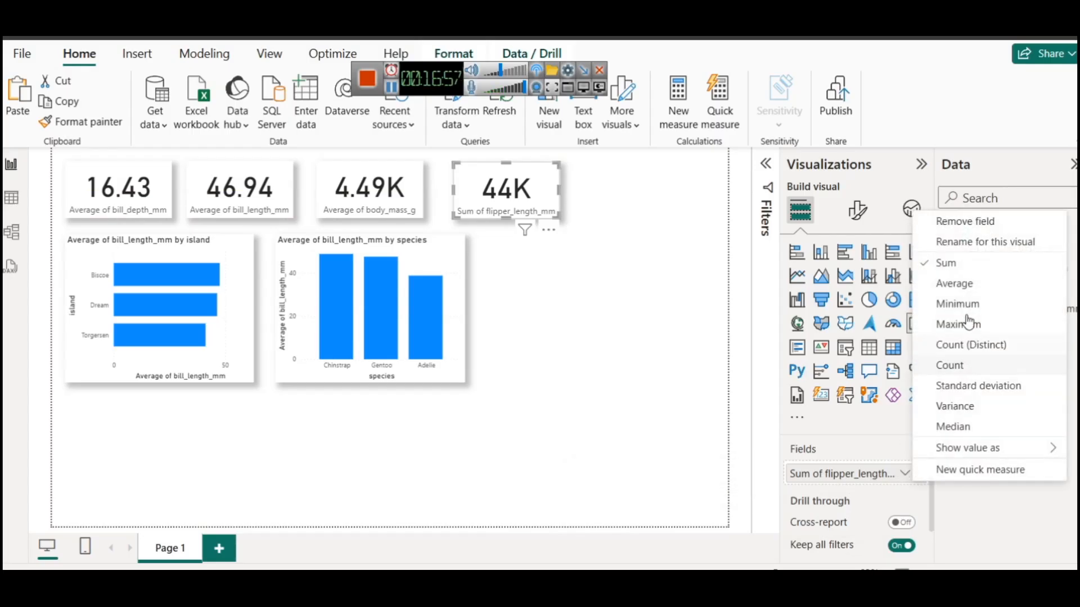
click(952, 282)
click(726, 323)
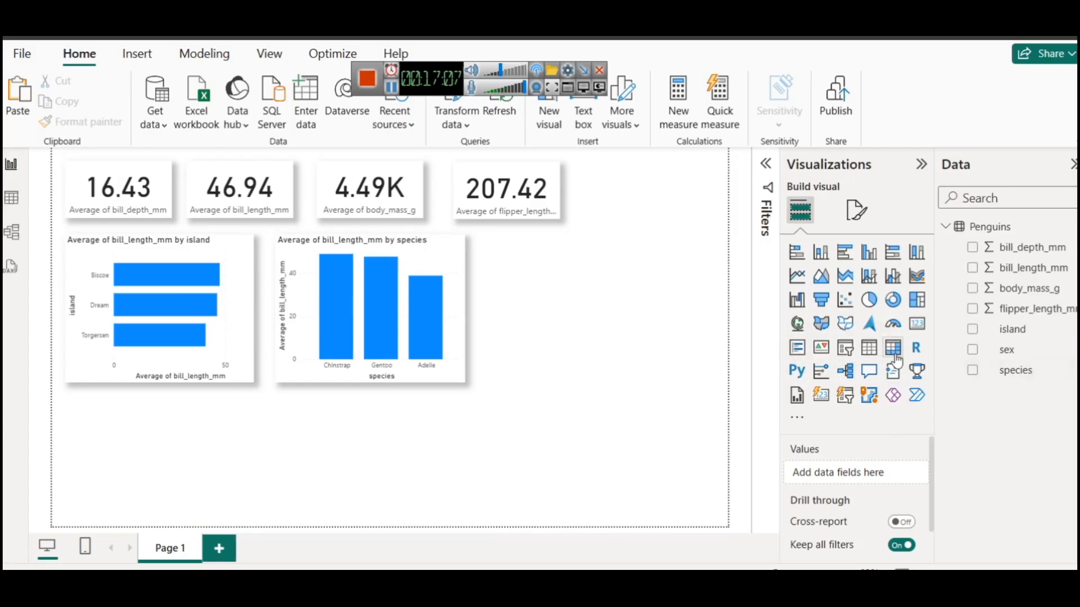
Insert a slicer for species, sized to fit beside the fourth card within the page edge
click(845, 347)
drag(662, 352, 649, 216)
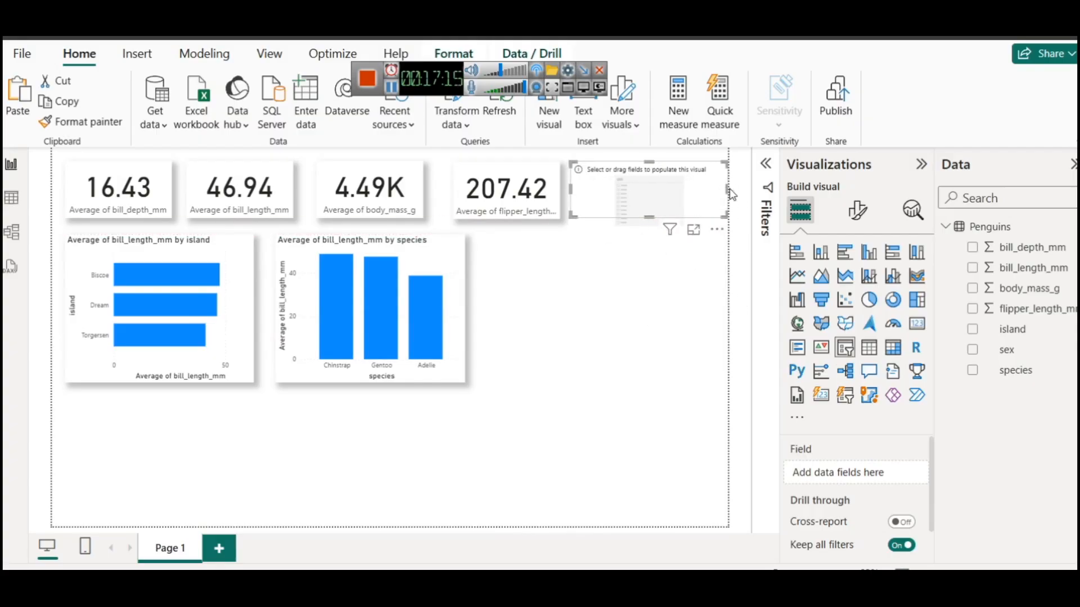
drag(727, 188, 717, 188)
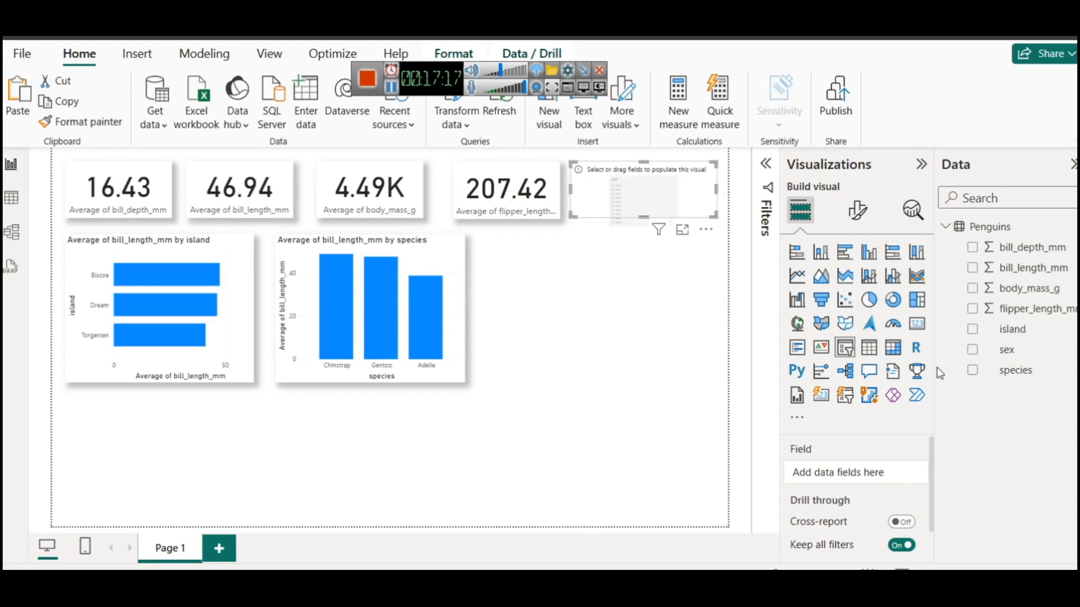
drag(1015, 370, 711, 188)
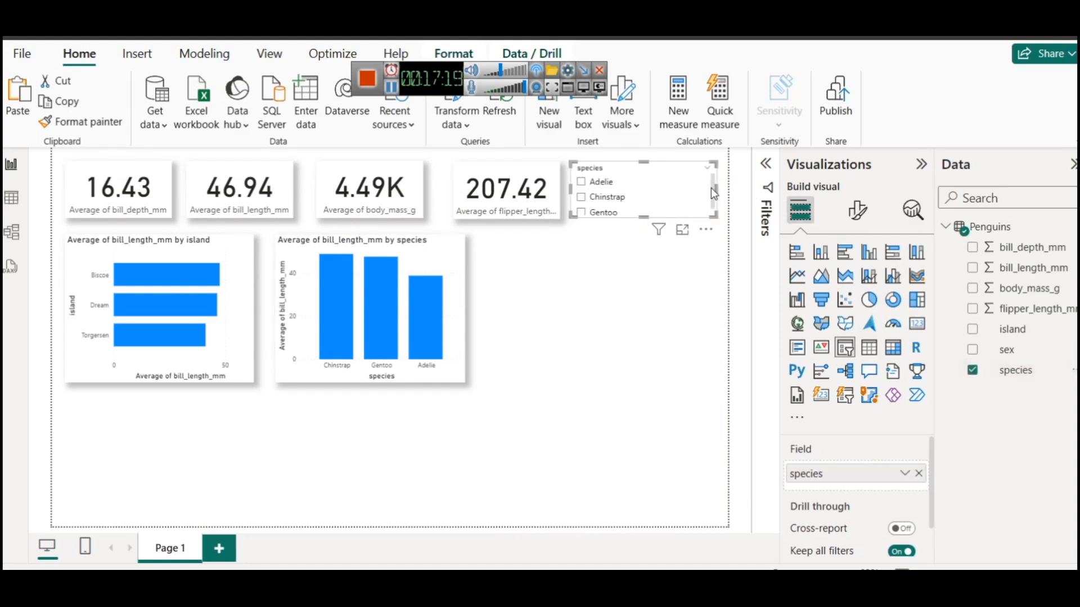
Change the species slicer's style to Dropdown
click(856, 210)
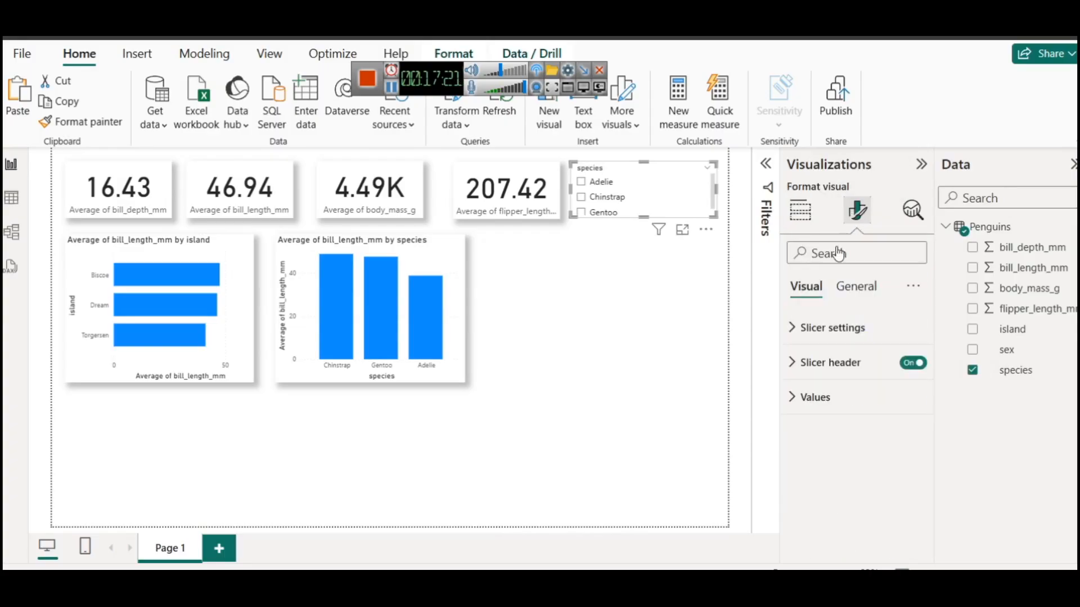
click(834, 330)
click(862, 414)
click(857, 475)
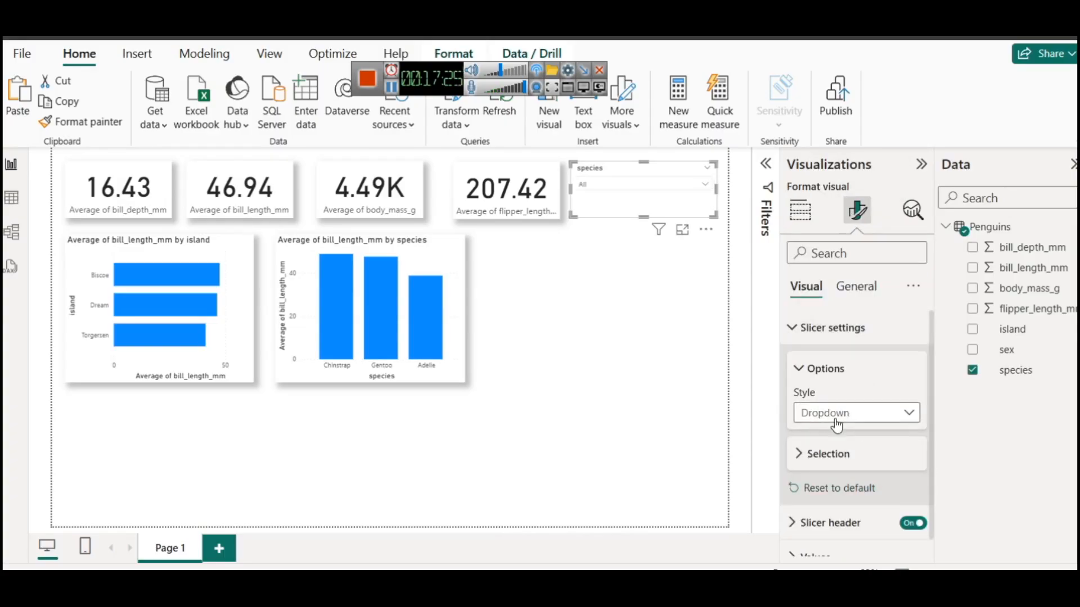
click(811, 332)
Set the slicer header's font size to 17
click(842, 366)
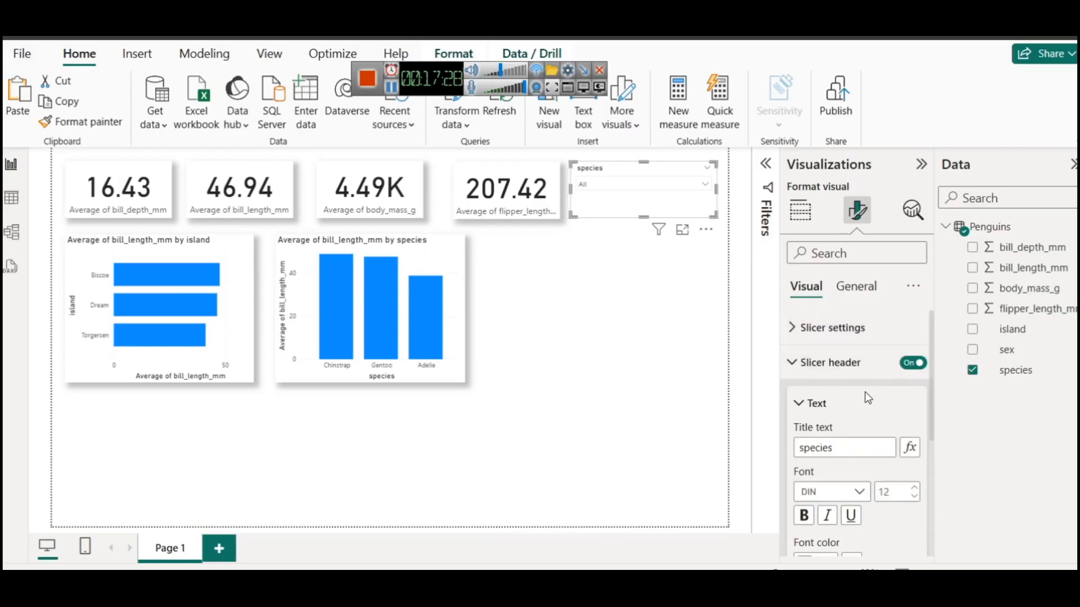
click(915, 489)
click(914, 489)
click(914, 489)
click(915, 490)
click(914, 489)
Set the slicer values' font size to 16 and their font color to dark blue
scroll(879, 501, down, 3)
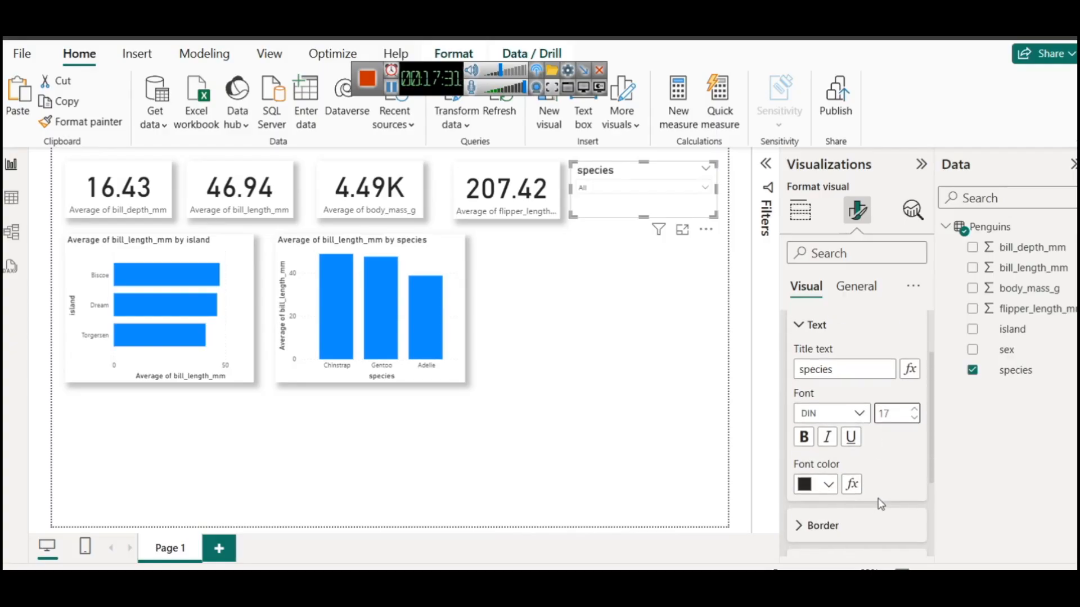
scroll(845, 500, down, 1)
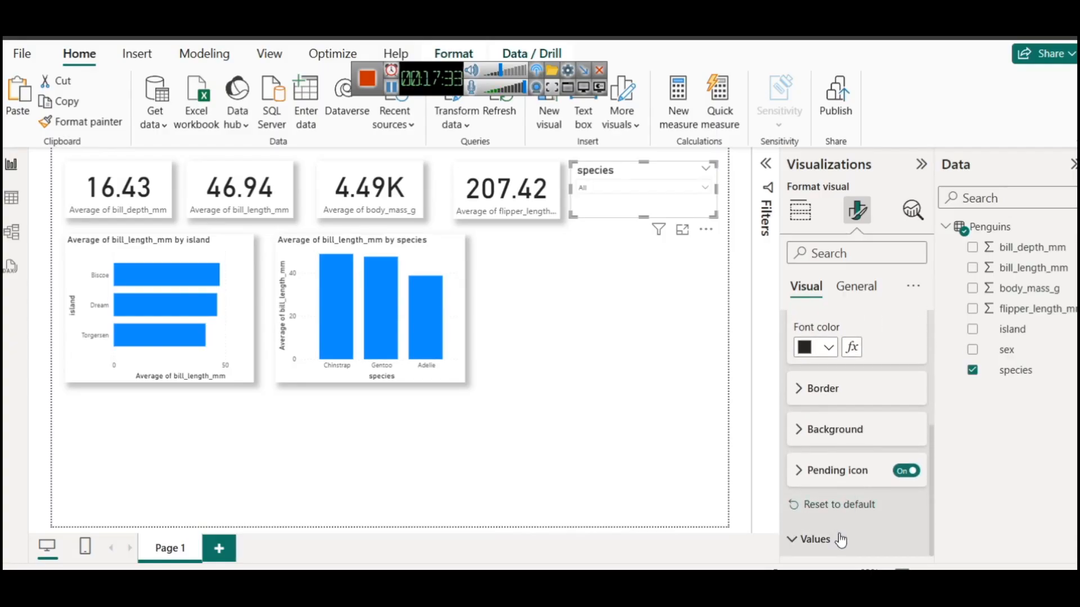
click(838, 539)
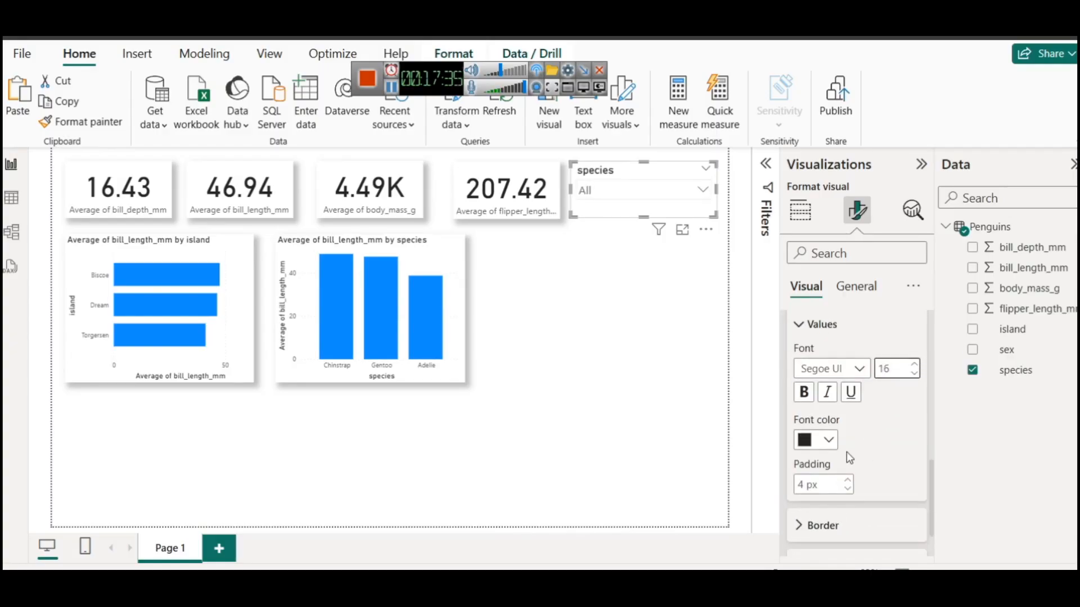
click(828, 439)
click(863, 314)
Change the slicer header's font color to dark purple
scroll(844, 414, down, 2)
scroll(832, 394, up, 5)
click(819, 368)
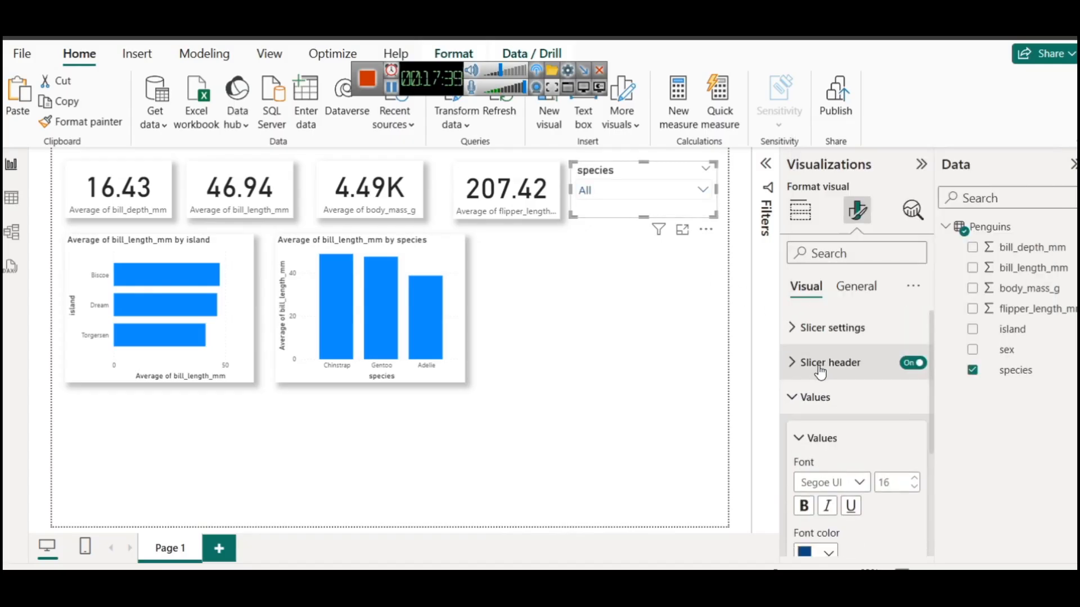
click(819, 368)
scroll(838, 428, down, 3)
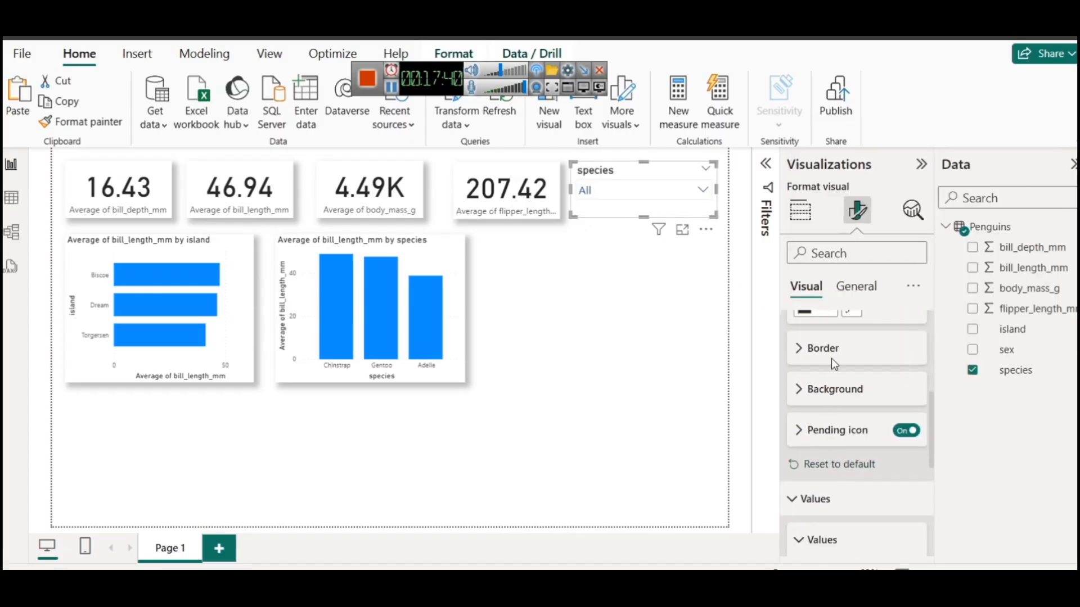
click(820, 313)
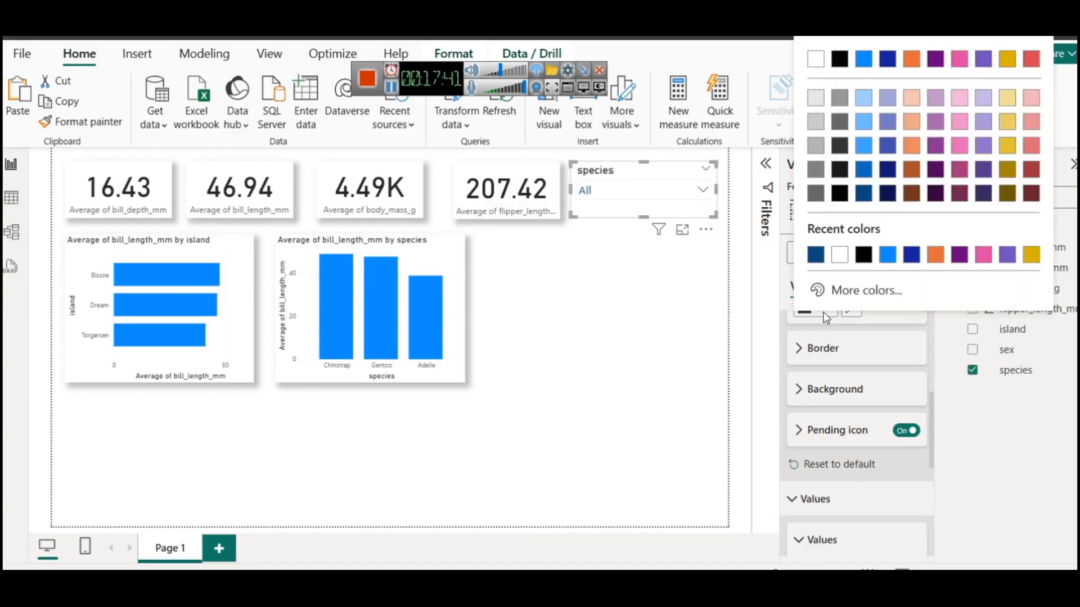
click(936, 196)
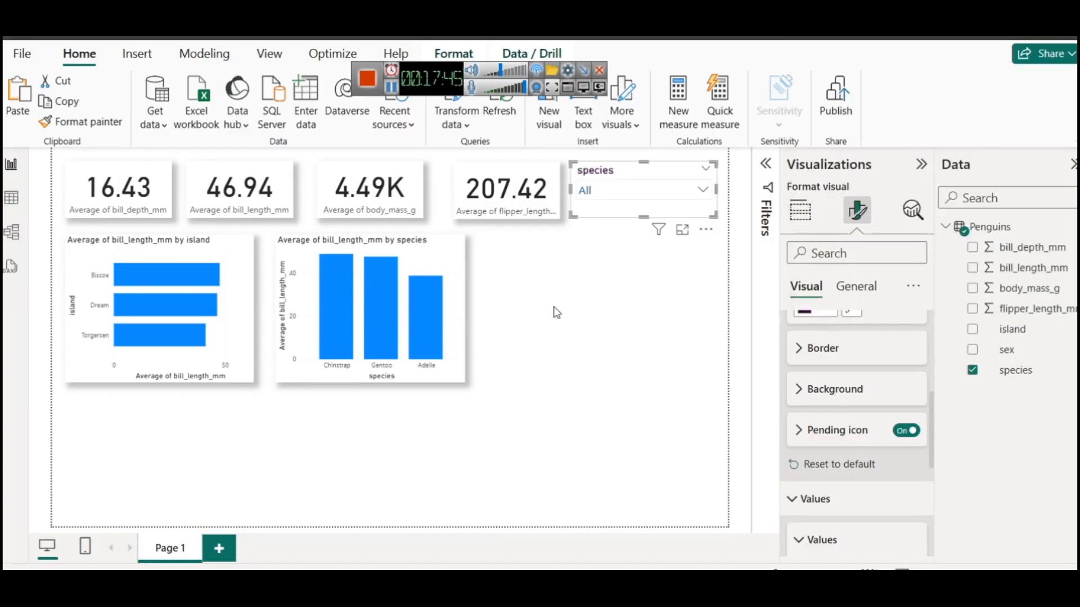
Turn on the shadow effect for the species slicer
click(664, 333)
click(665, 217)
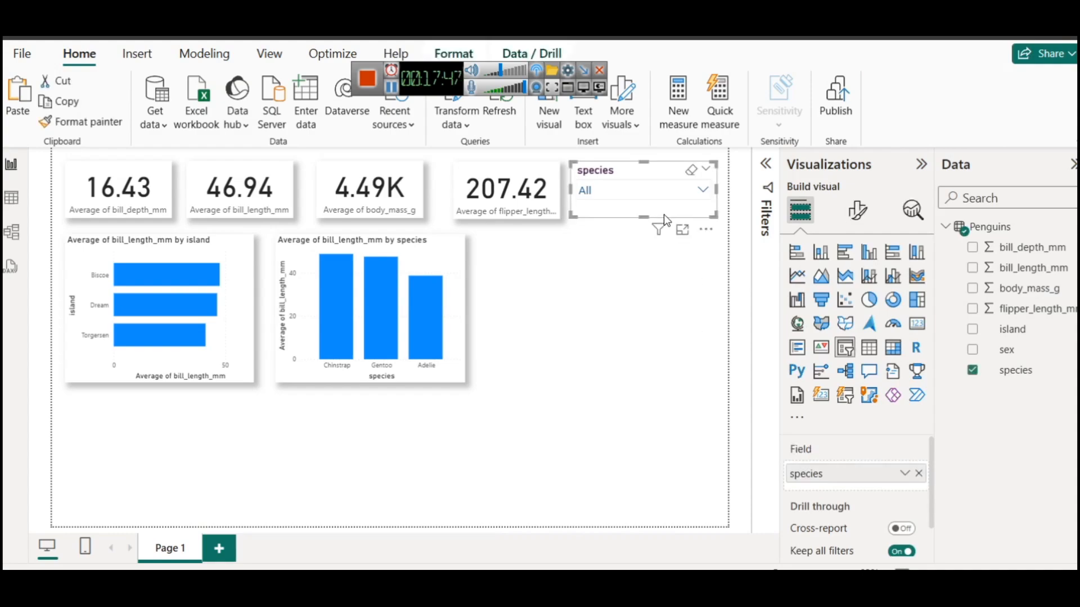
click(857, 211)
click(866, 287)
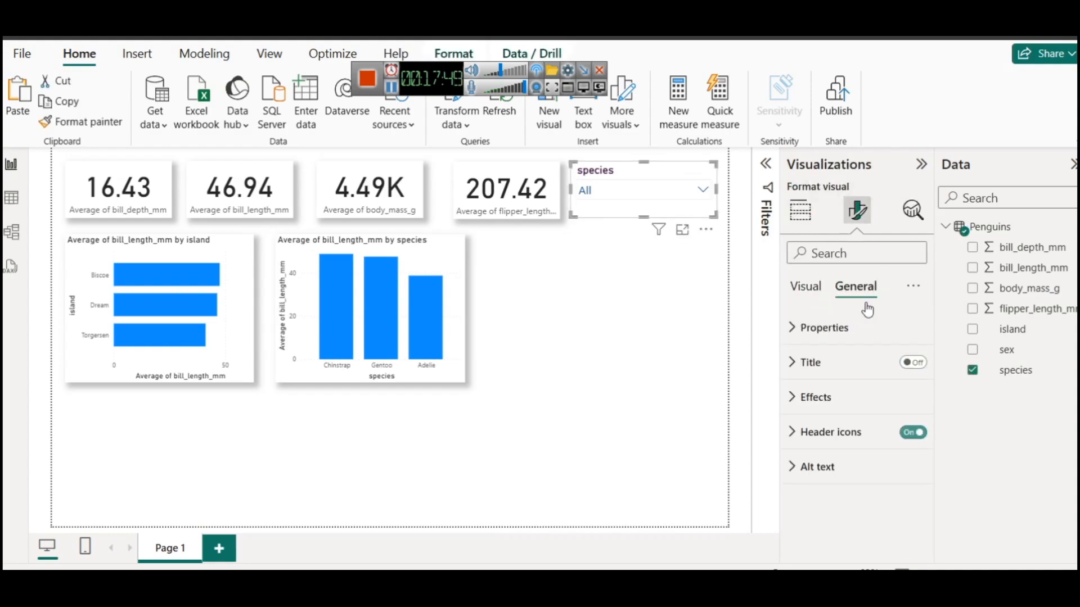
click(866, 397)
scroll(882, 476, down, 3)
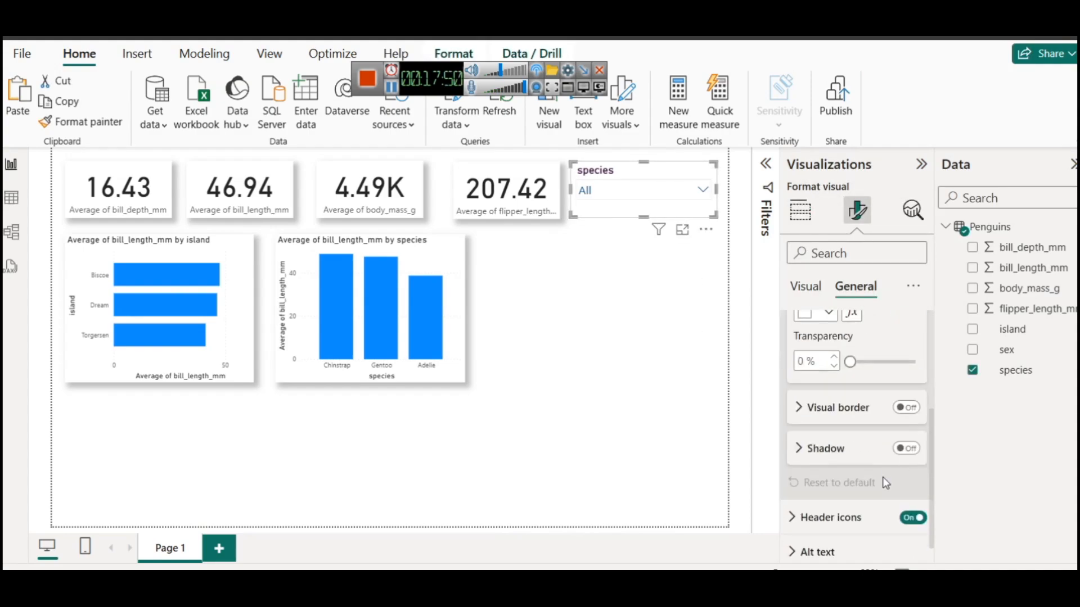
click(908, 449)
click(509, 350)
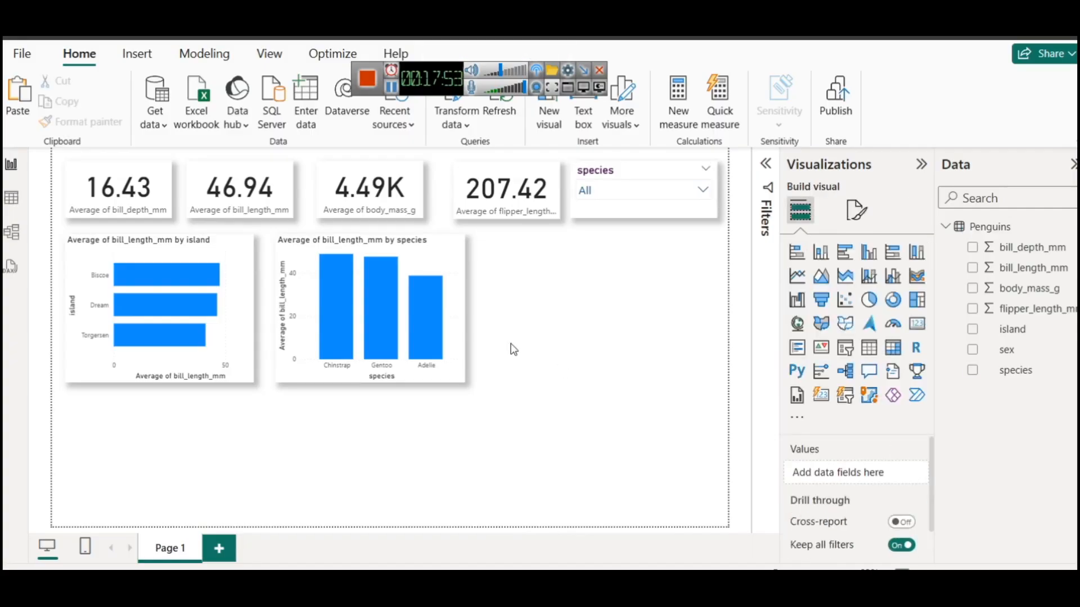
Filter the report by Adelie, Chinstrap and Gentoo in turn with the species slicer, and clear the selection
click(612, 191)
click(617, 212)
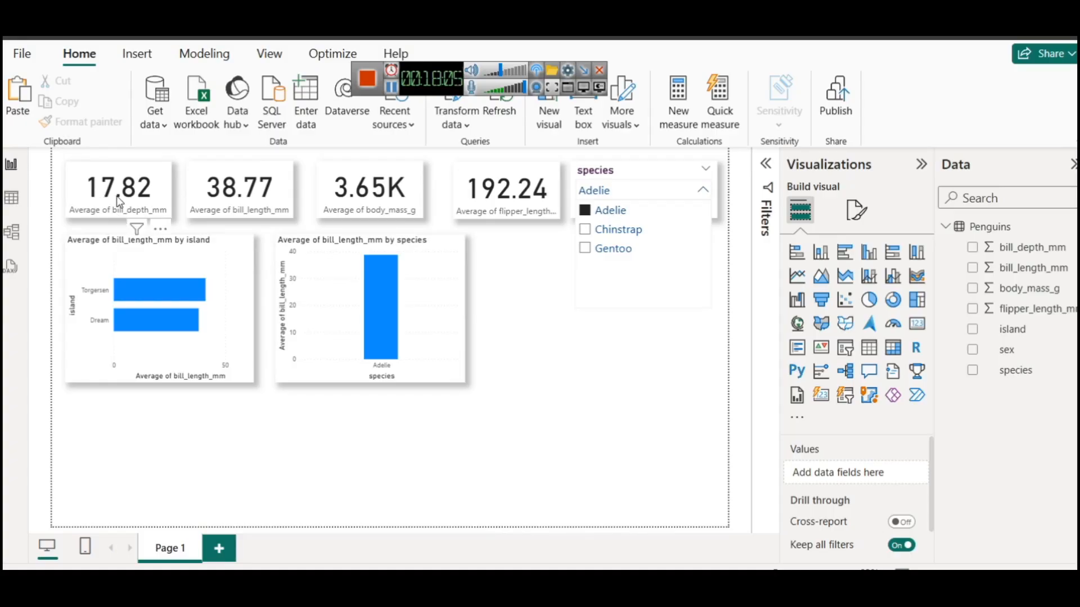
click(606, 230)
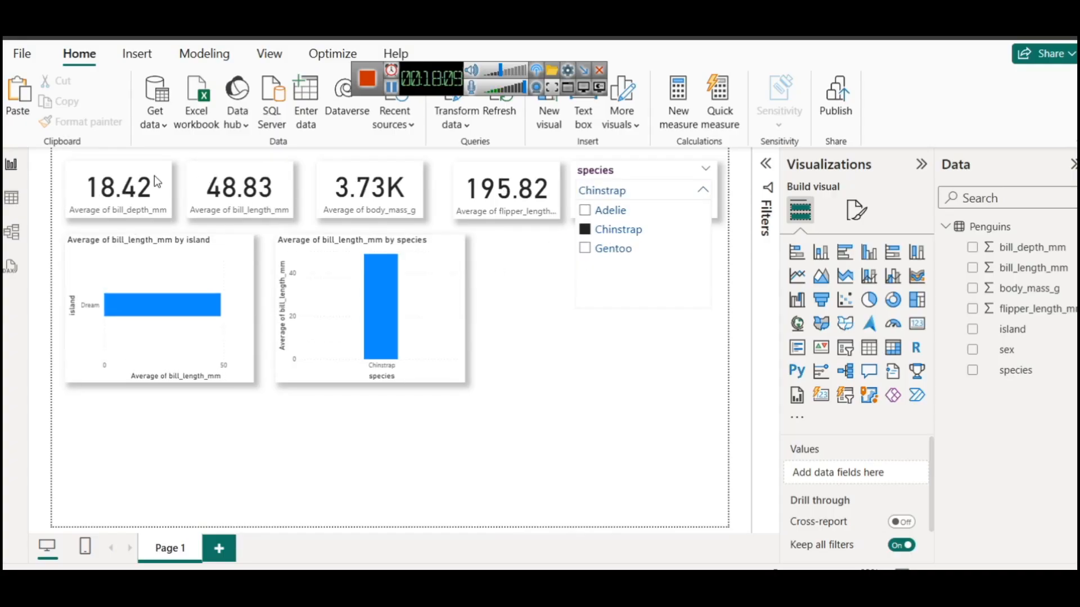
click(614, 253)
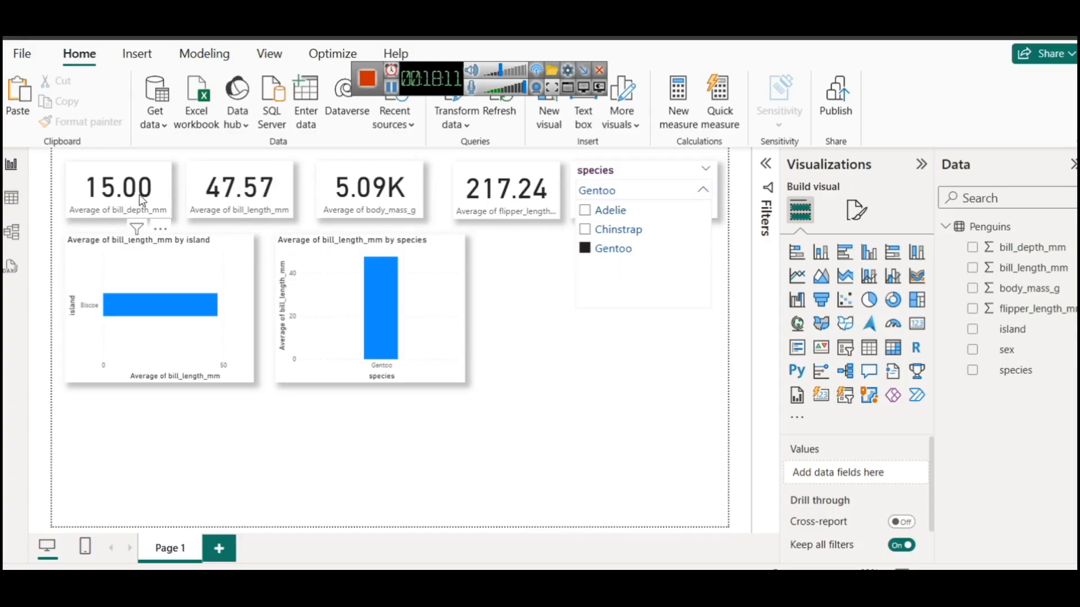
click(581, 350)
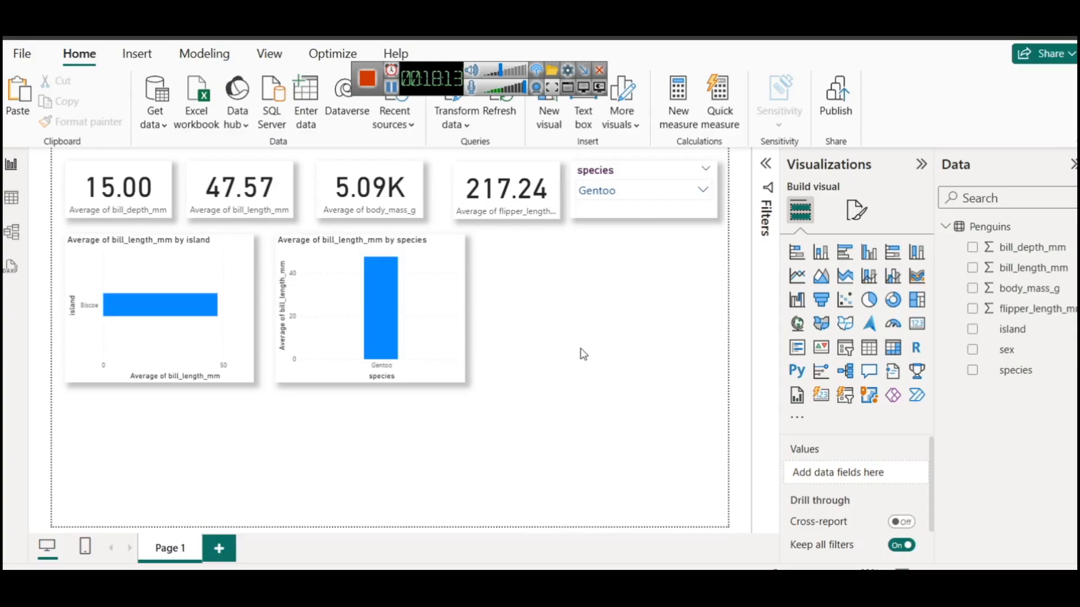
click(687, 170)
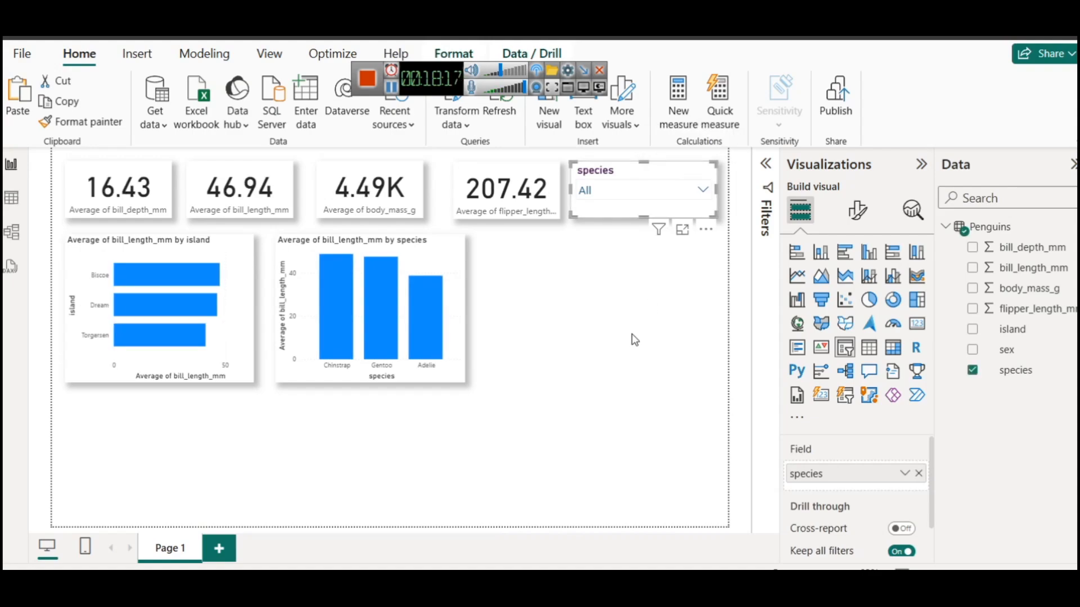
Review the reference penguins dashboard in the browser and the Adelie row with missing measurements in penguins.csv
key(alt+Tab)
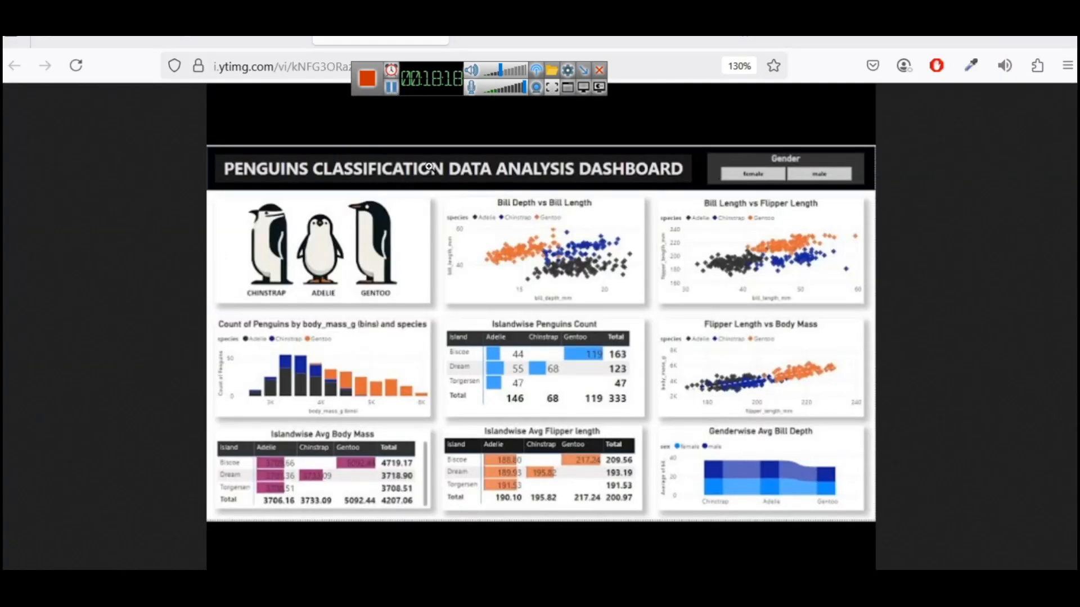
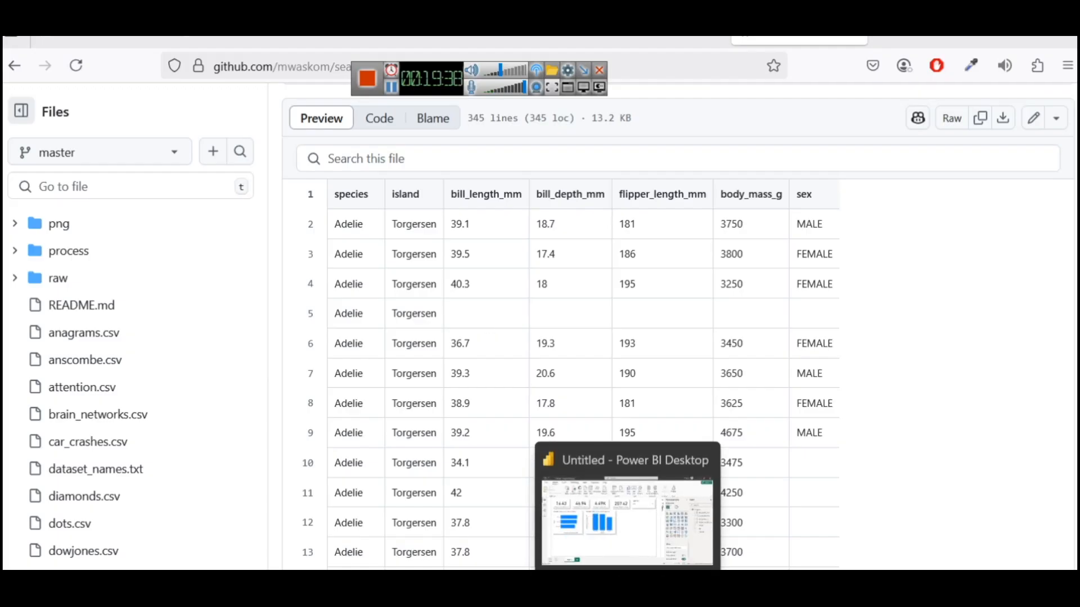
click(627, 583)
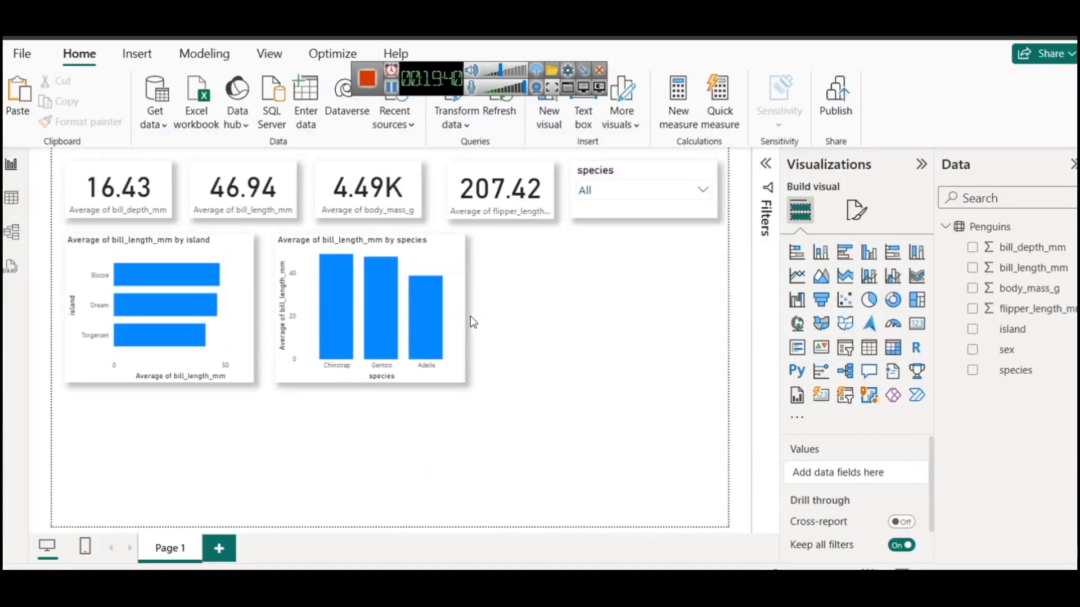
click(271, 197)
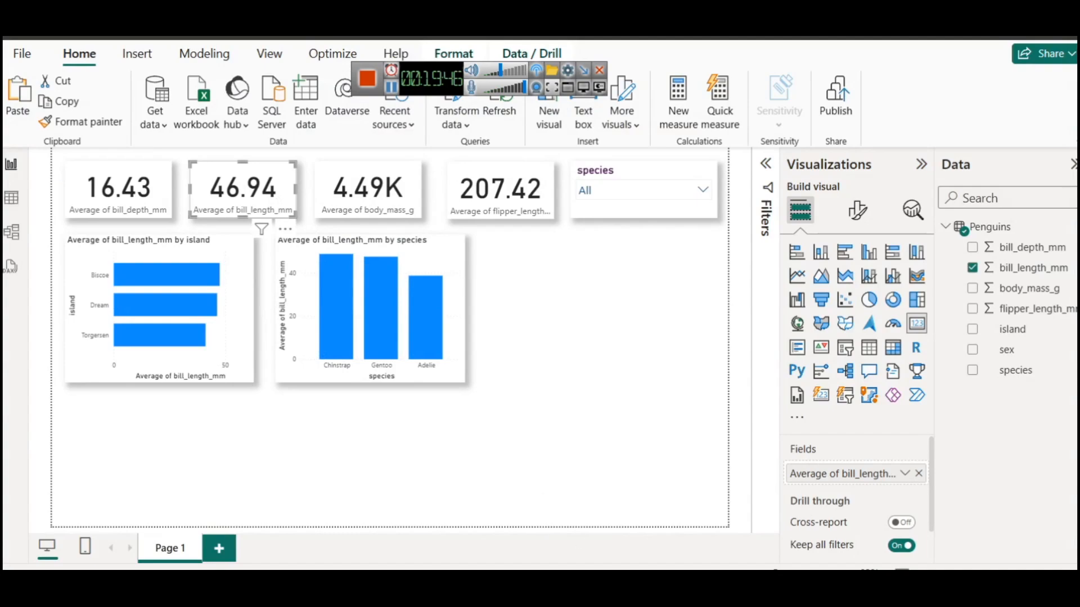
click(596, 584)
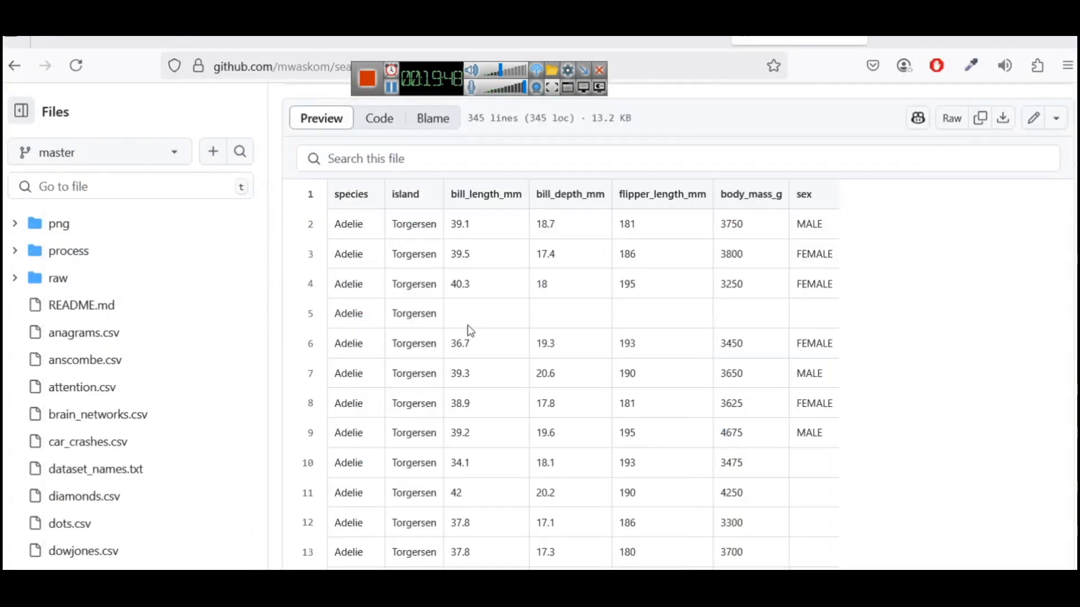
double_click(347, 313)
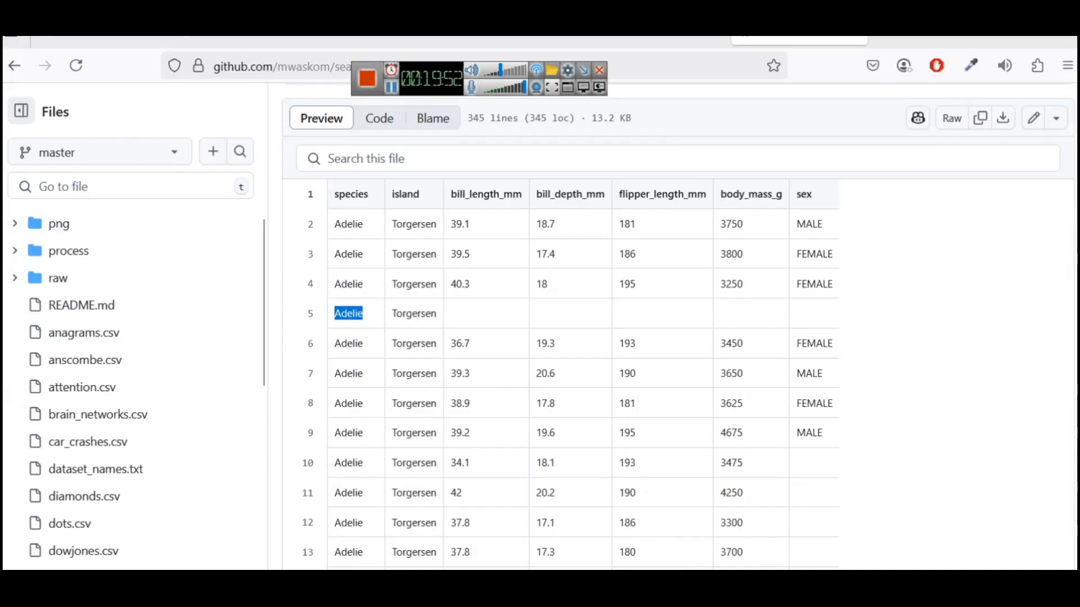
Switch to Power BI Desktop, filter the report by Adelie with the species slicer, and clear the filter
key(alt+Tab)
click(651, 194)
click(627, 212)
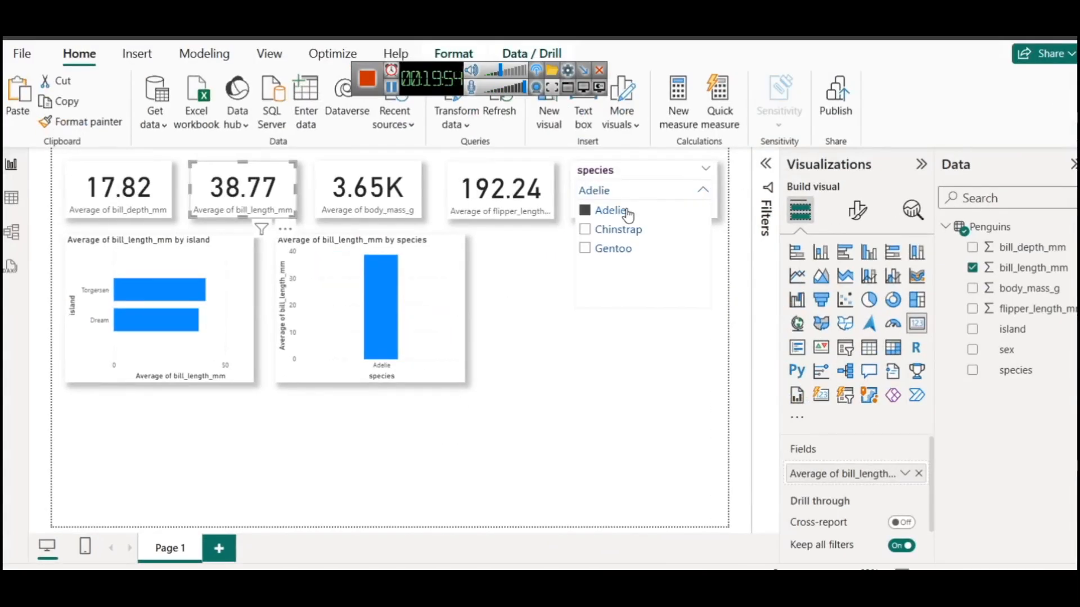
click(585, 213)
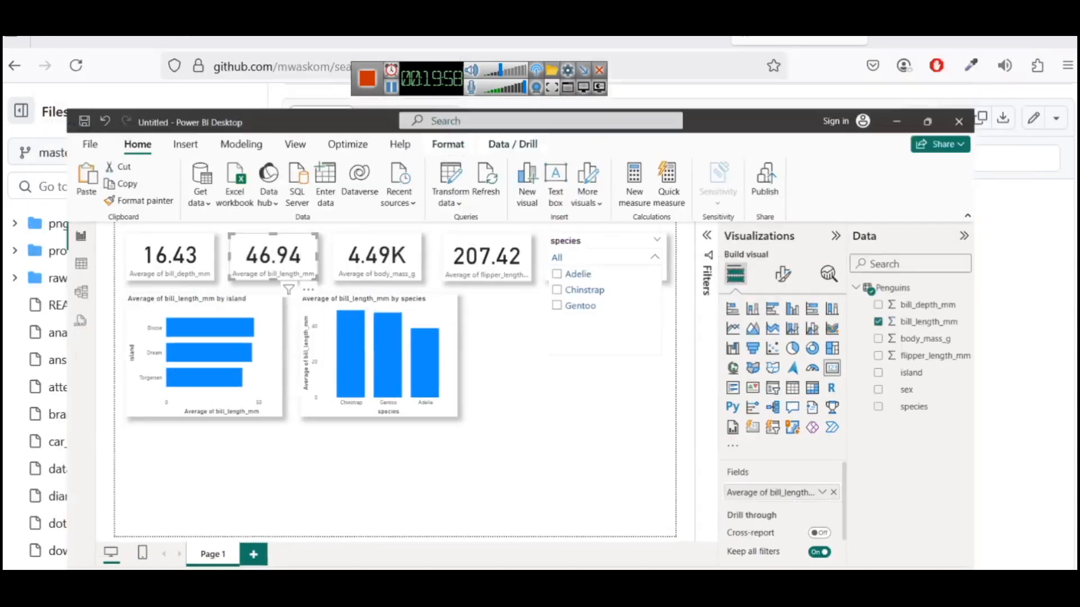
key(alt+Tab)
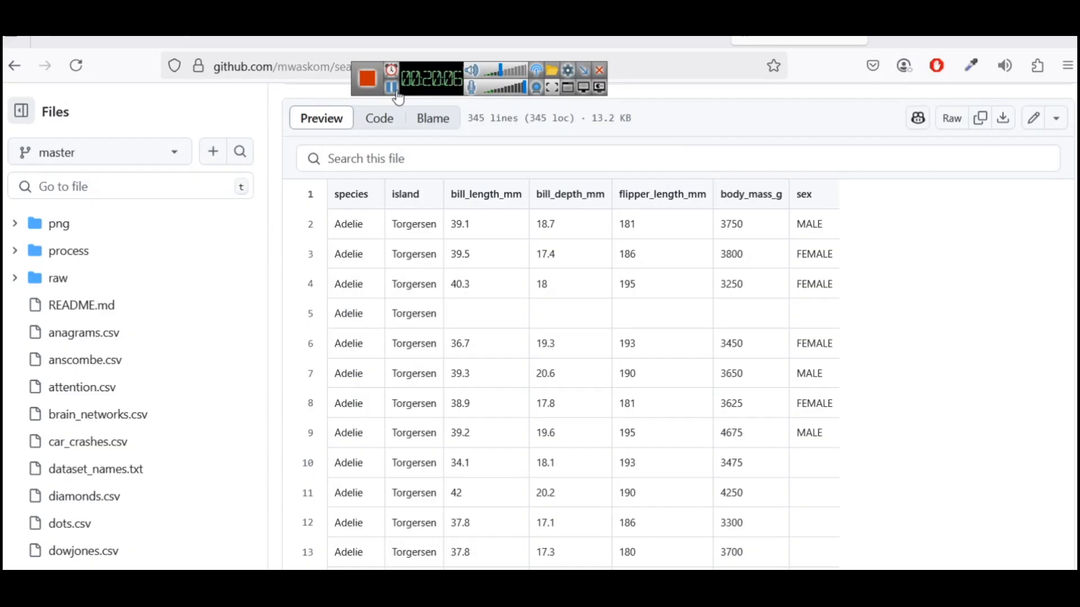
key(alt+Tab)
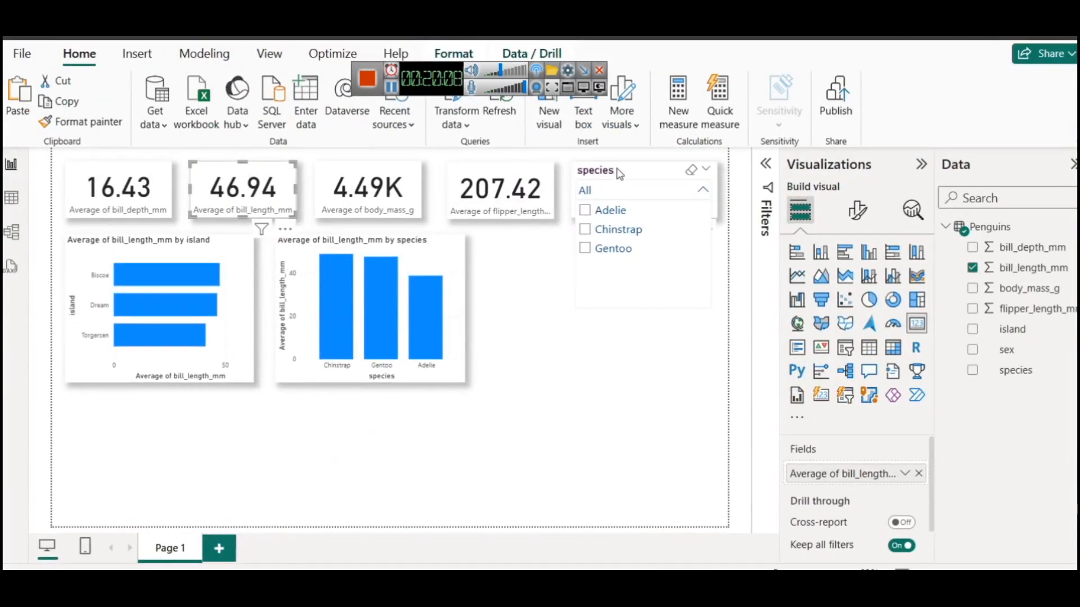
click(619, 172)
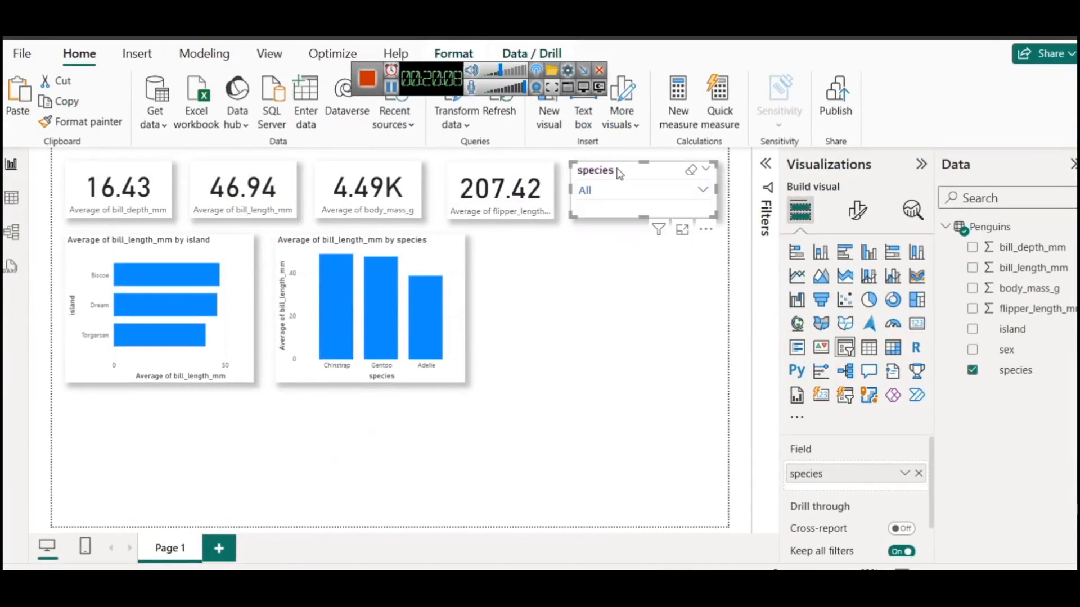
click(549, 318)
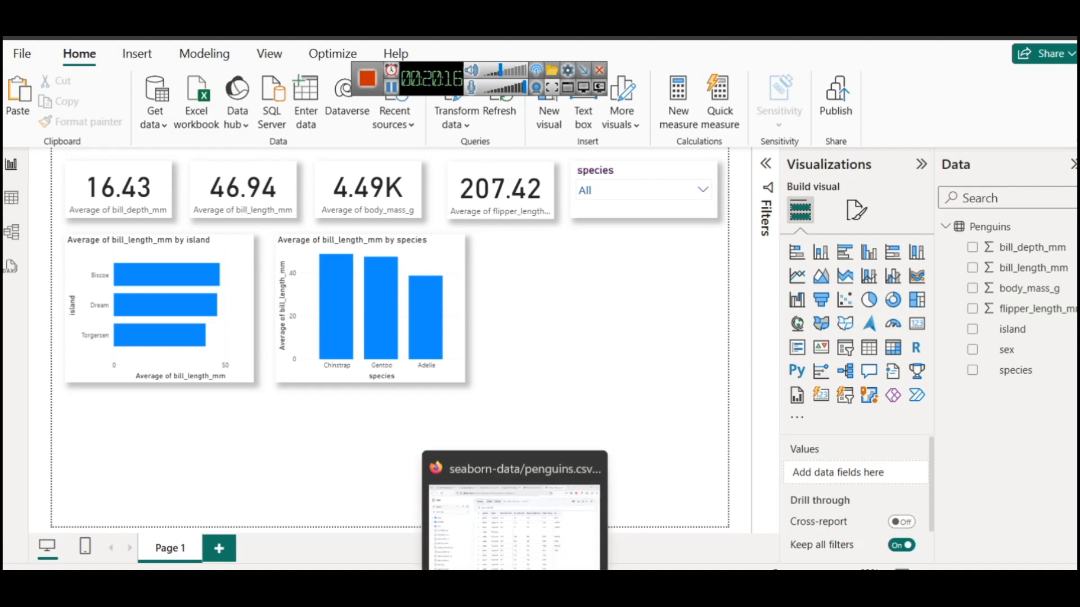
Switch to the browser and look through the rows of the penguins.csv dataset on GitHub
click(516, 523)
scroll(628, 394, down, 10)
scroll(1000, 193, down, 20)
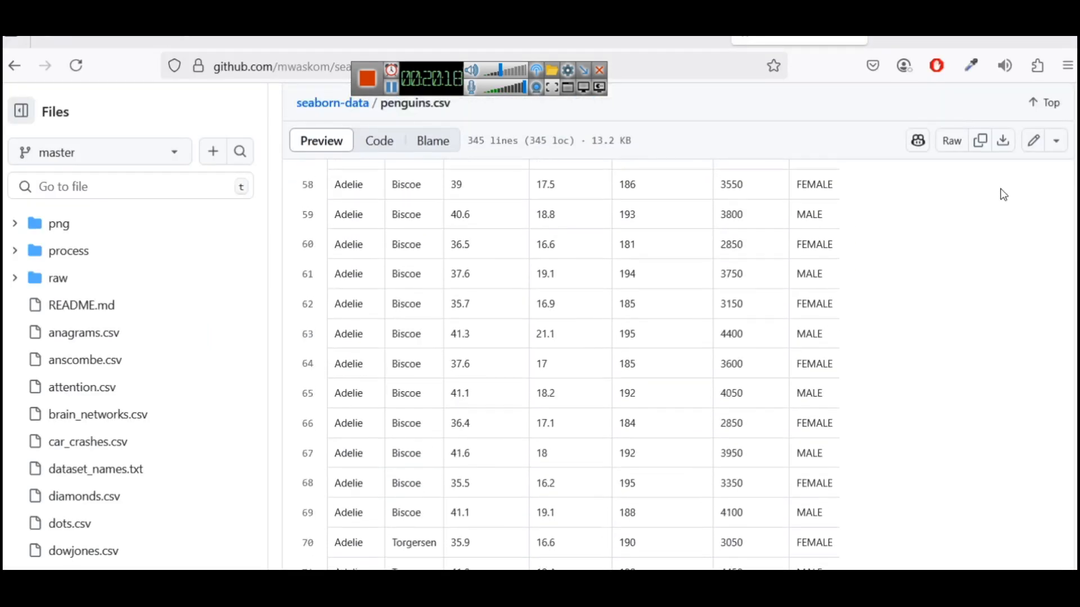
drag(1075, 505, 1074, 96)
scroll(493, 346, down, 5)
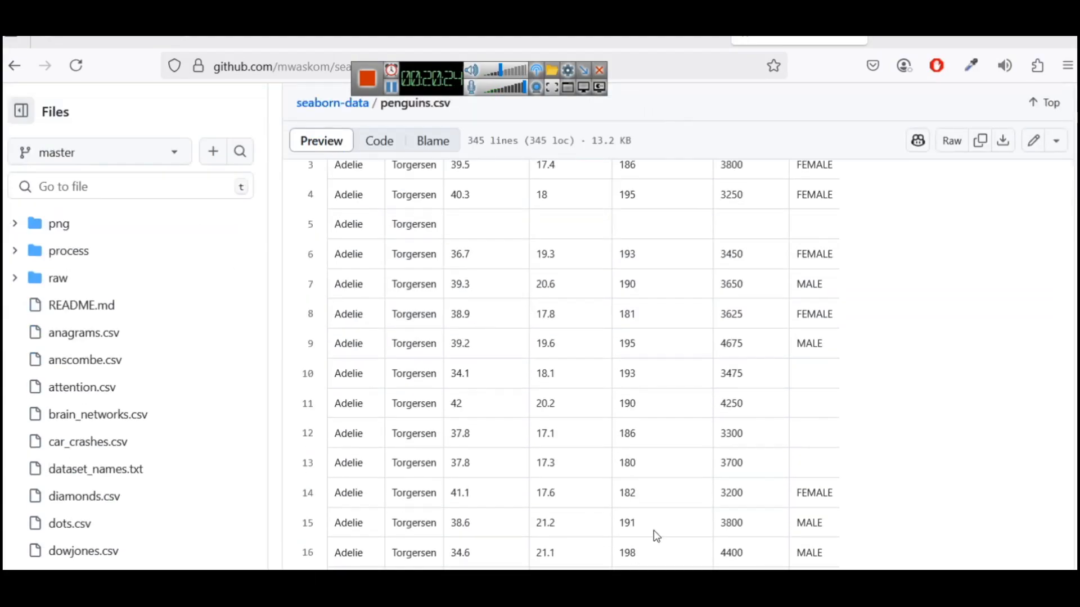
key(alt+Tab)
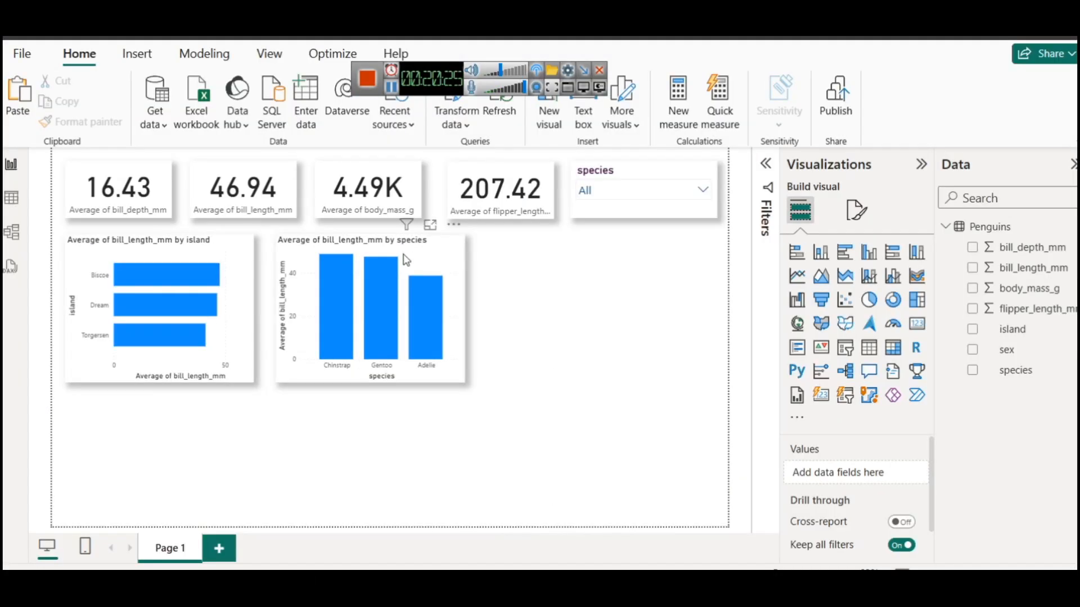
Compare the average bill length card in Power BI Desktop with the bill_length_mm column of penguins.csv in the browser
click(239, 208)
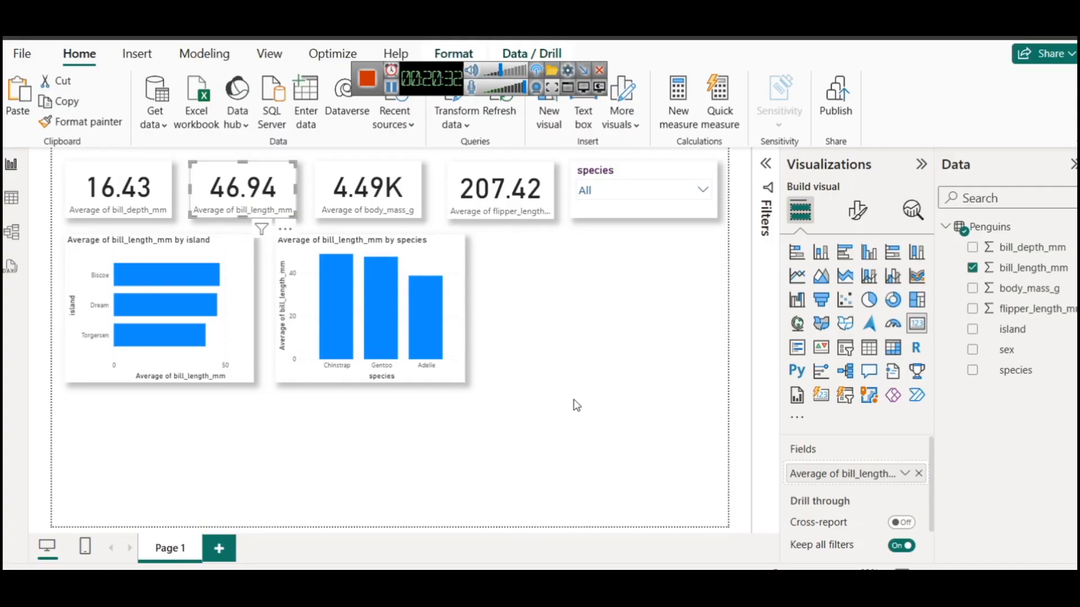
click(514, 531)
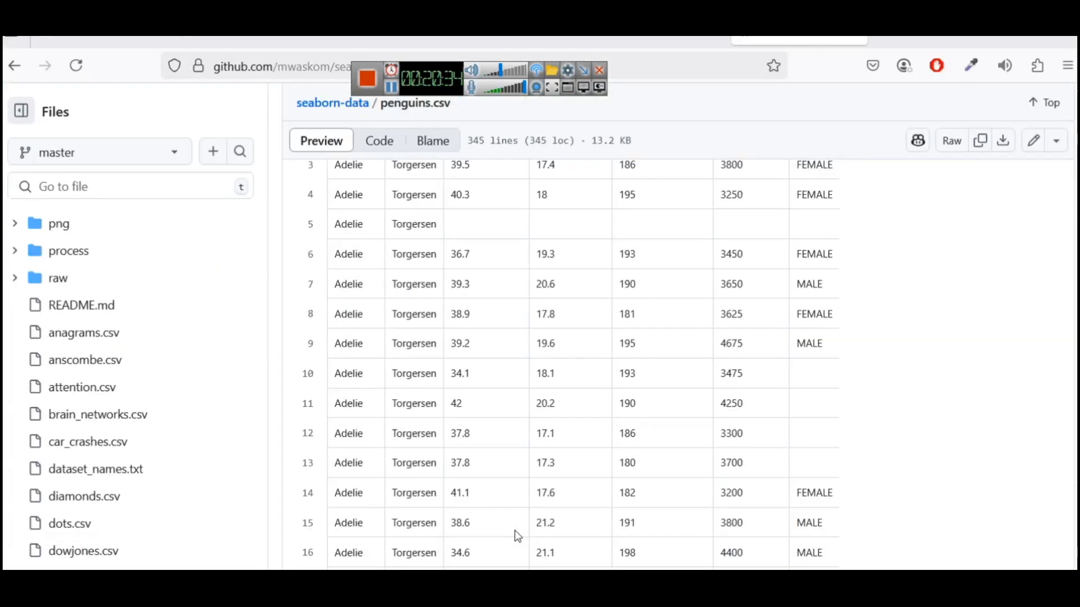
scroll(538, 361, down, 3)
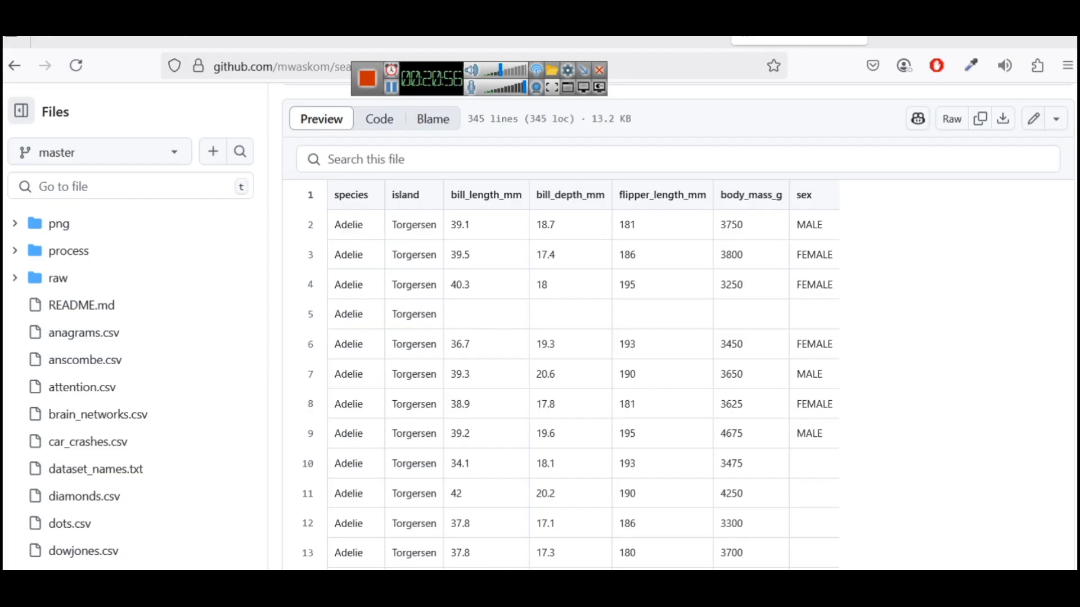
key(alt+Tab)
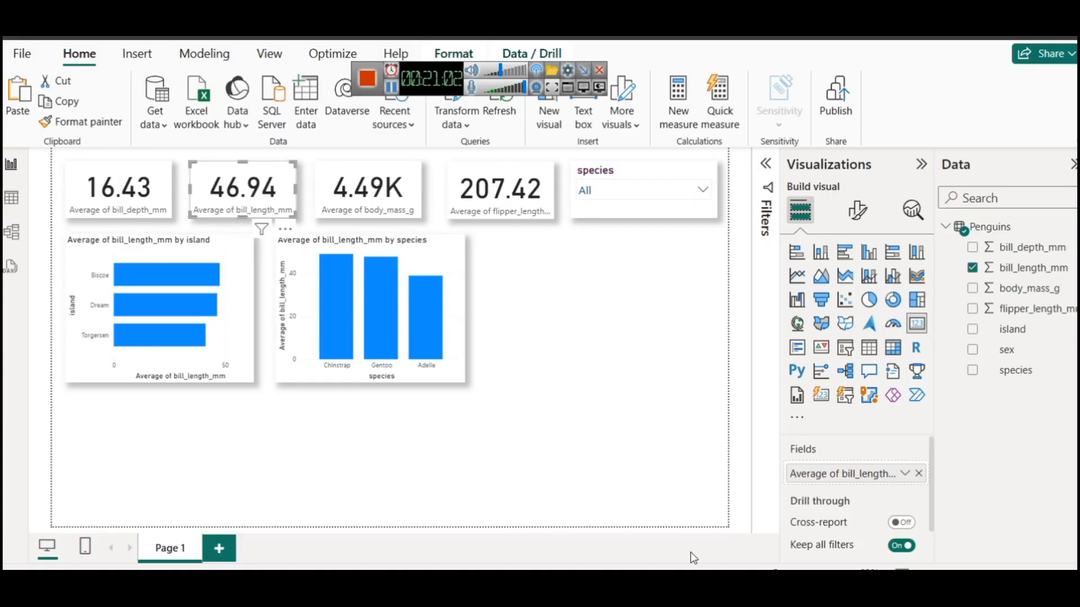
key(alt+Tab)
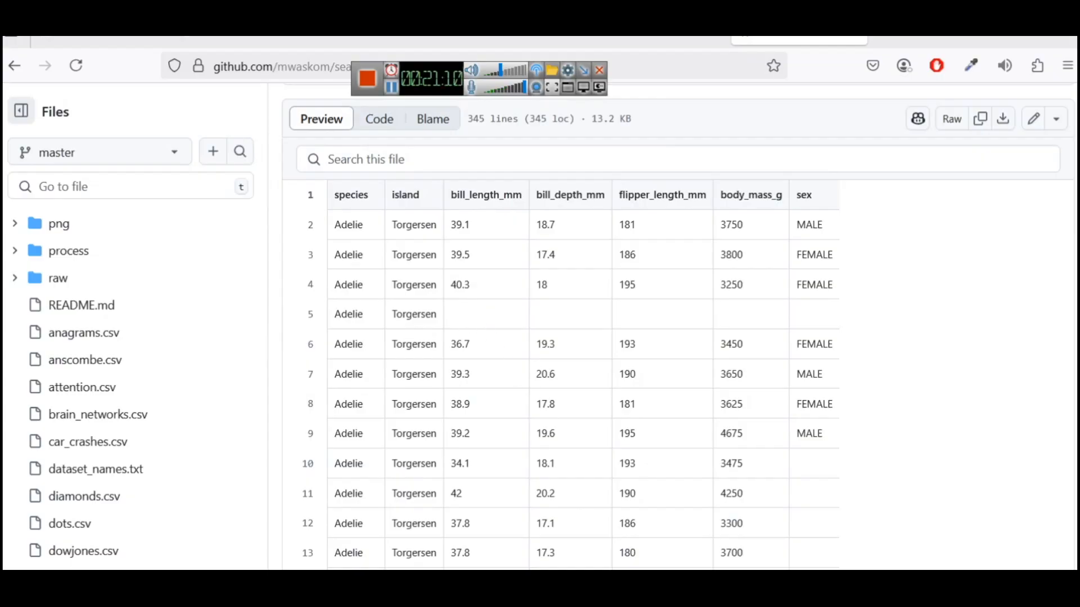
click(627, 585)
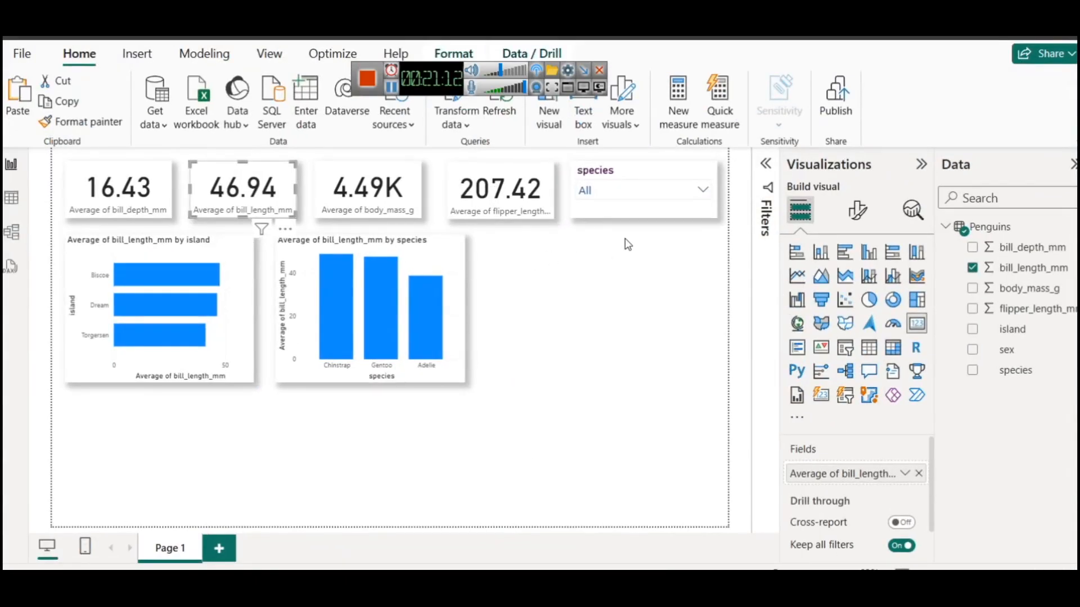
Check the average bill length card for the Adelie species only, and restore the species slicer to All
click(609, 194)
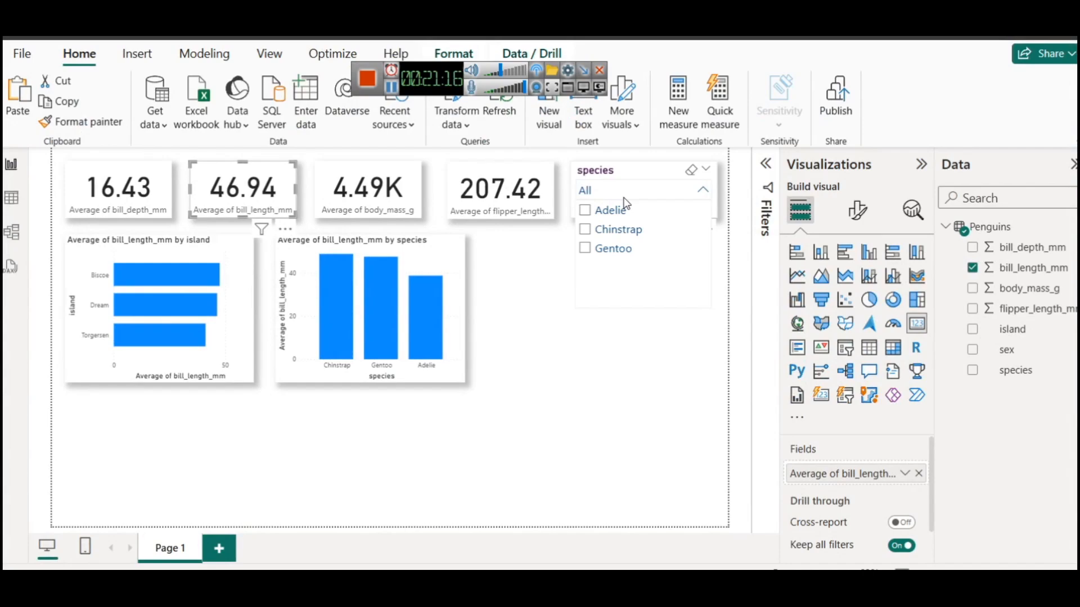
click(622, 217)
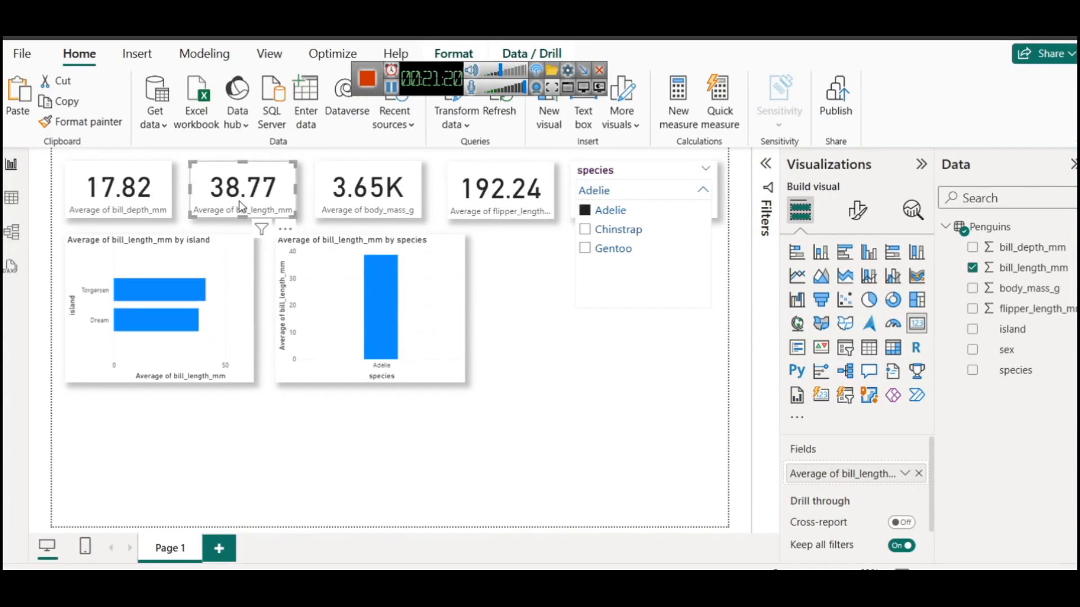
click(598, 217)
click(557, 384)
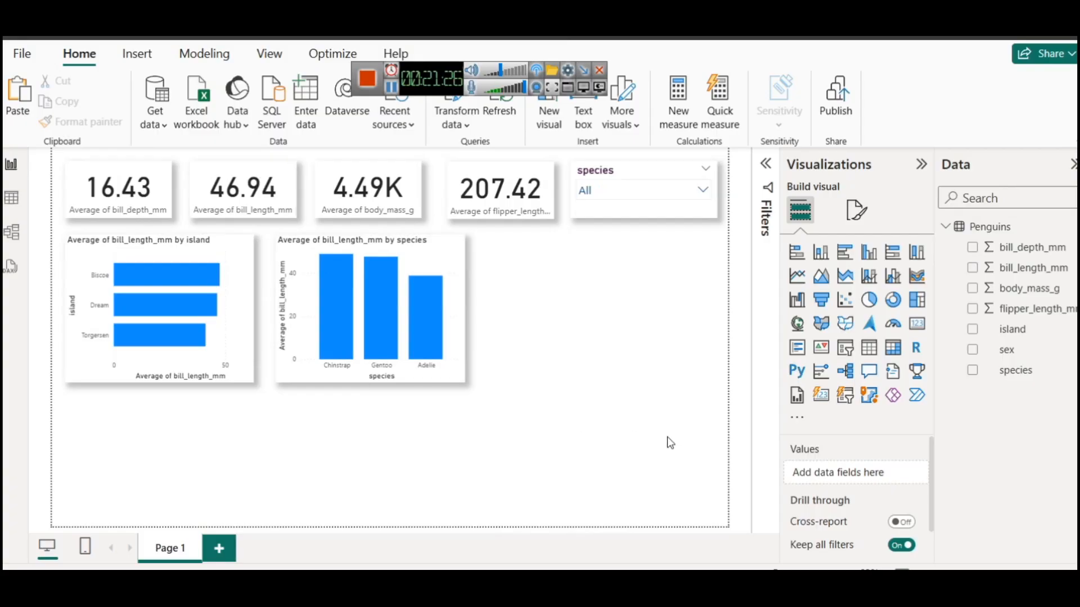
Shorten the bill length by island and bill length by species bar charts slightly to the same height
click(158, 374)
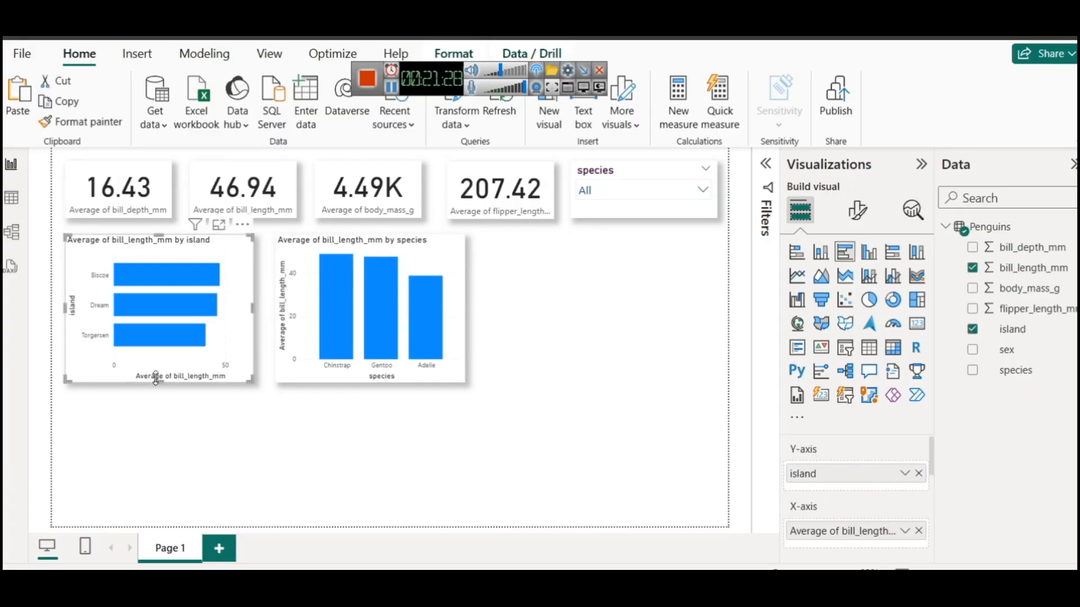
drag(155, 382, 151, 363)
click(344, 379)
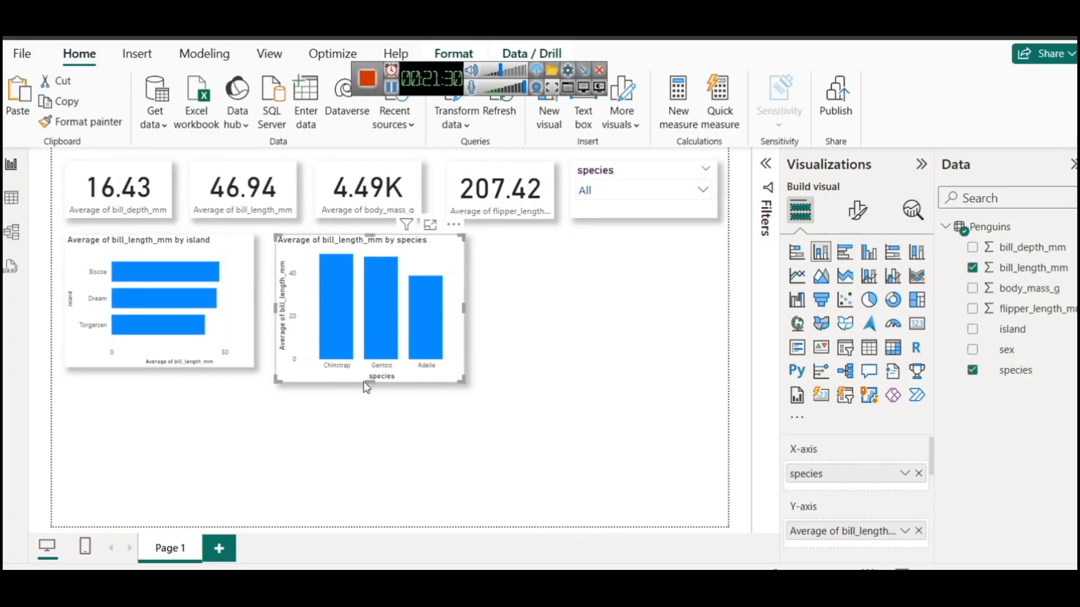
drag(363, 381, 361, 364)
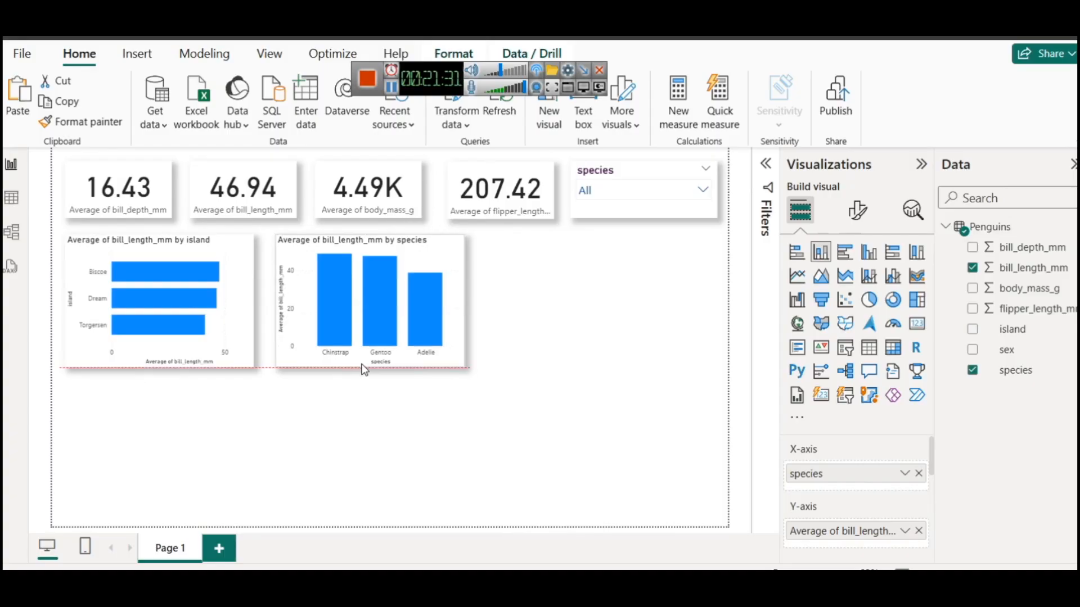
click(518, 328)
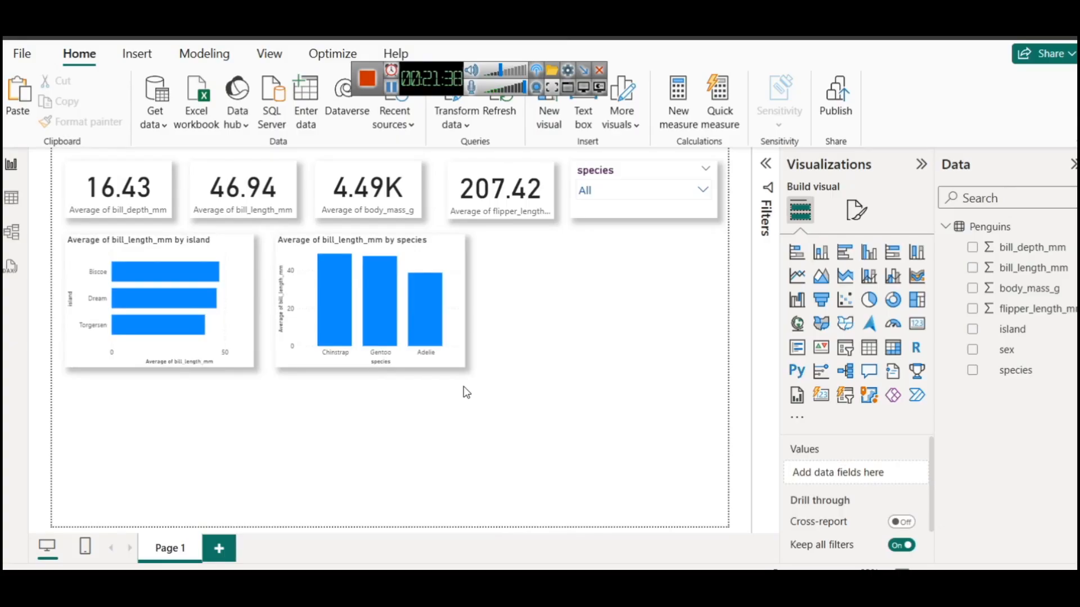
Add an empty scatter chart below the bill length by island chart and enlarge it to the same width
click(847, 301)
drag(616, 310, 106, 477)
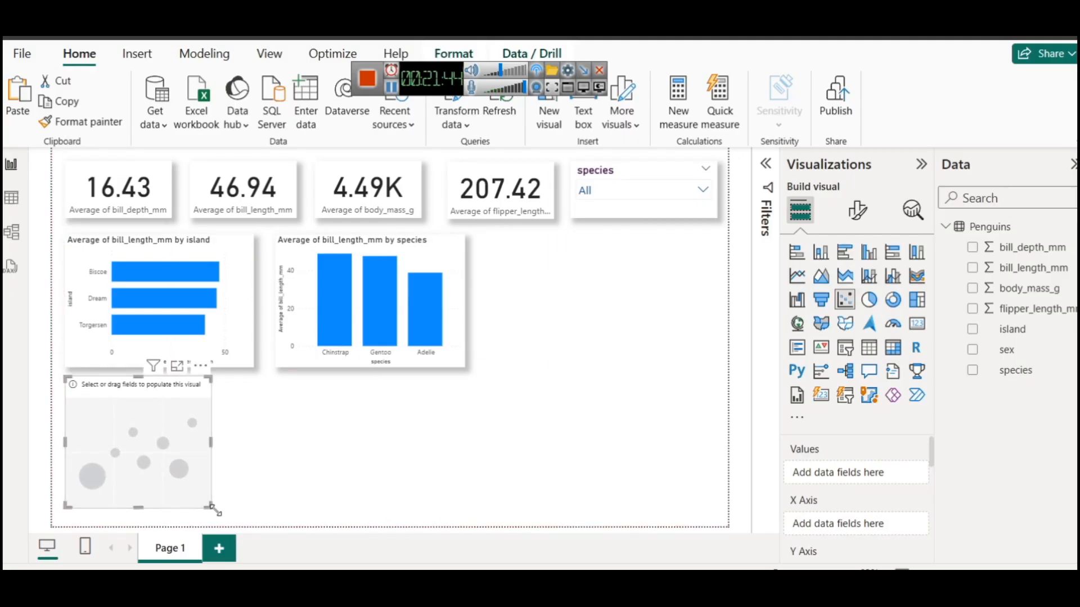
drag(210, 507, 252, 514)
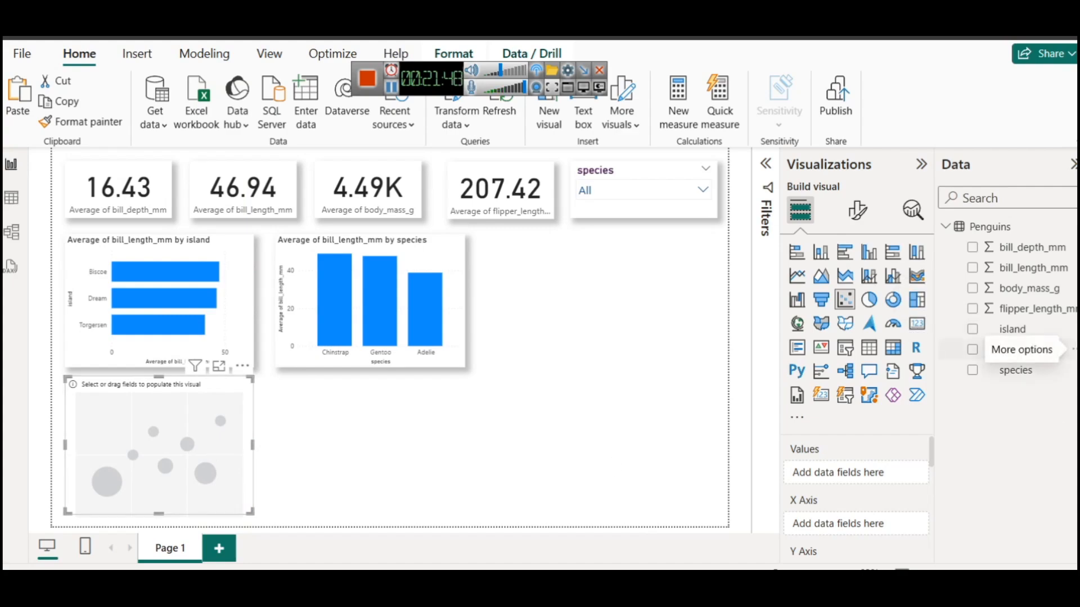
Plot unsummarized bill_length_mm on the X axis against unsummarized bill_depth_mm on the Y axis of the scatter chart and view it enlarged
drag(1047, 272, 877, 509)
drag(1032, 248, 880, 490)
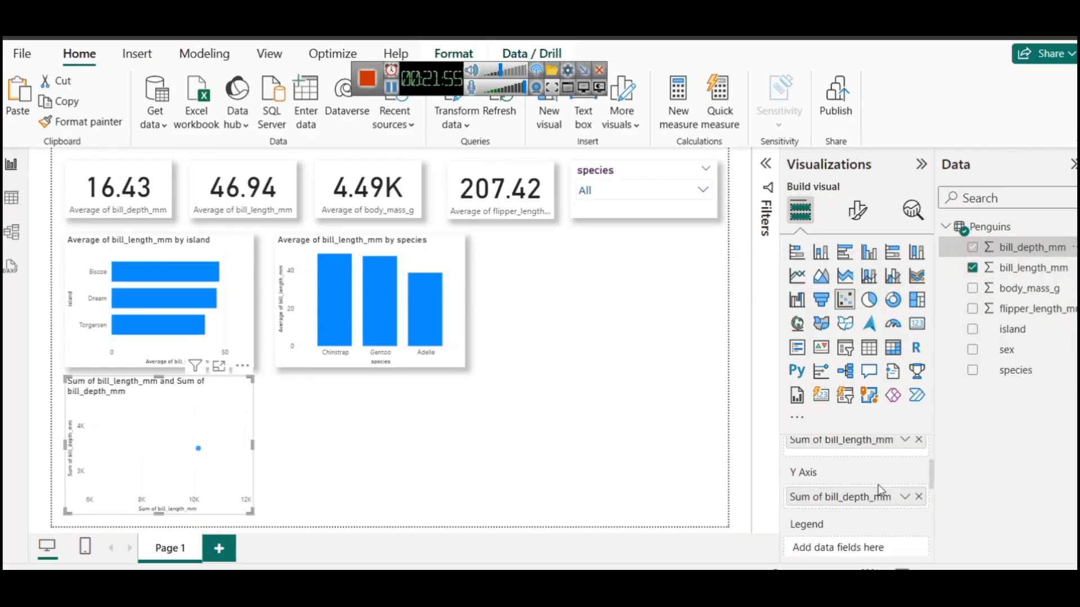
click(905, 440)
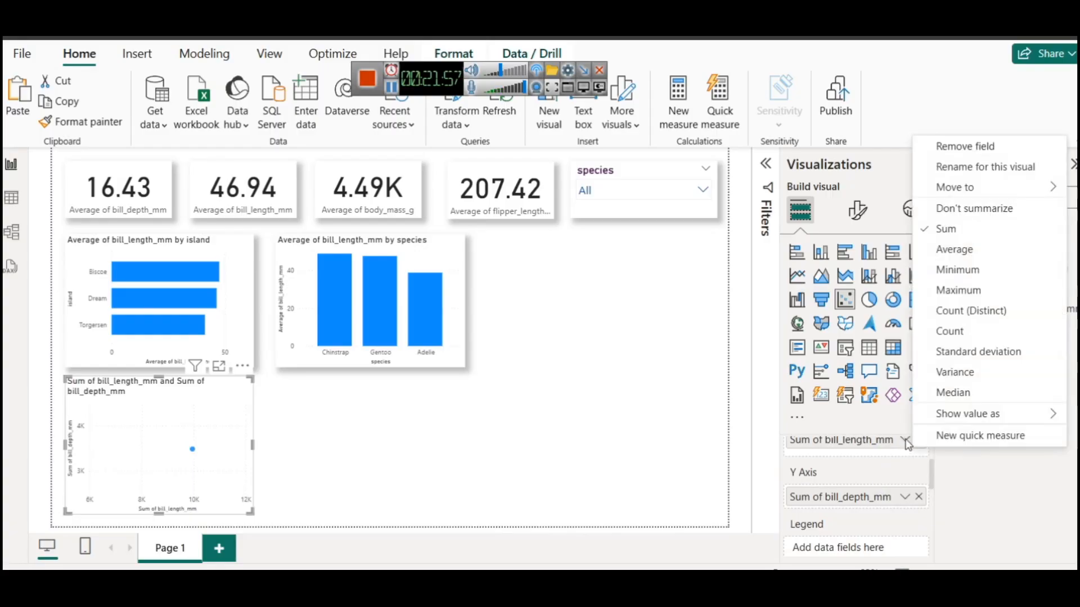
click(956, 209)
click(904, 497)
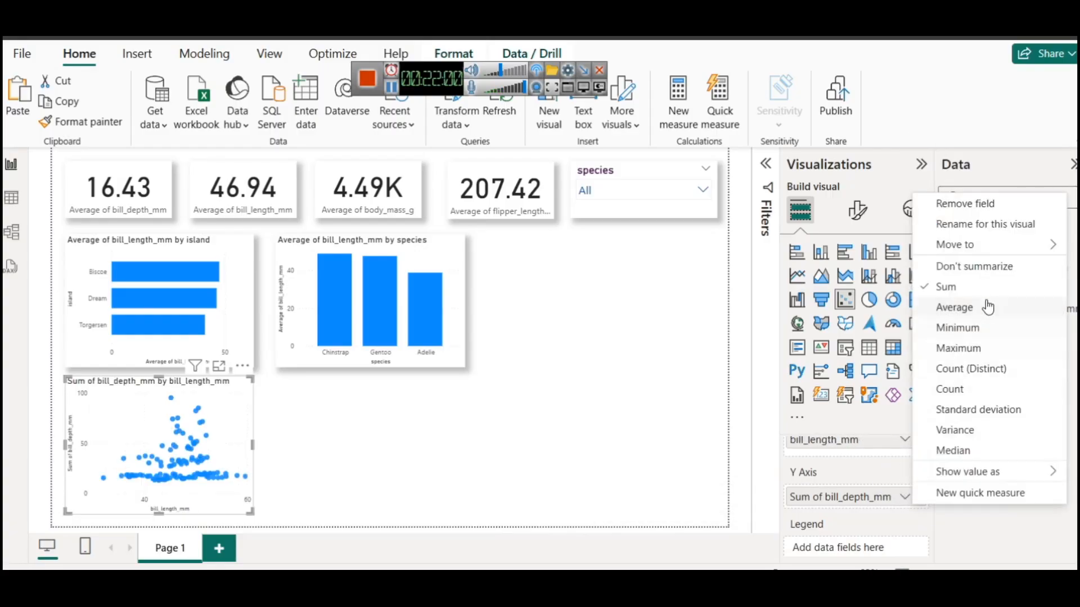
click(956, 266)
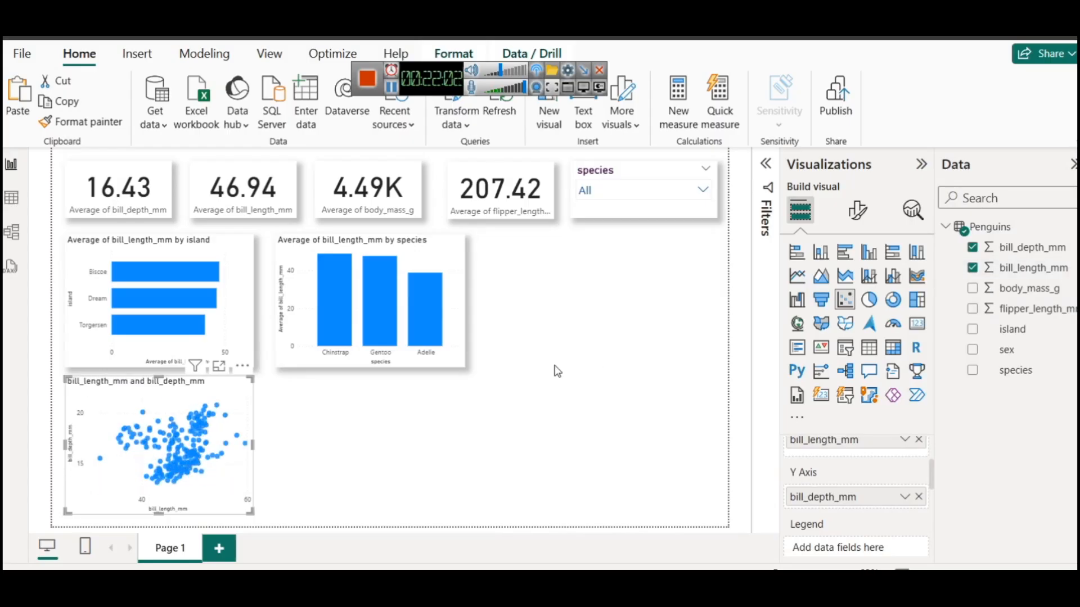
click(218, 366)
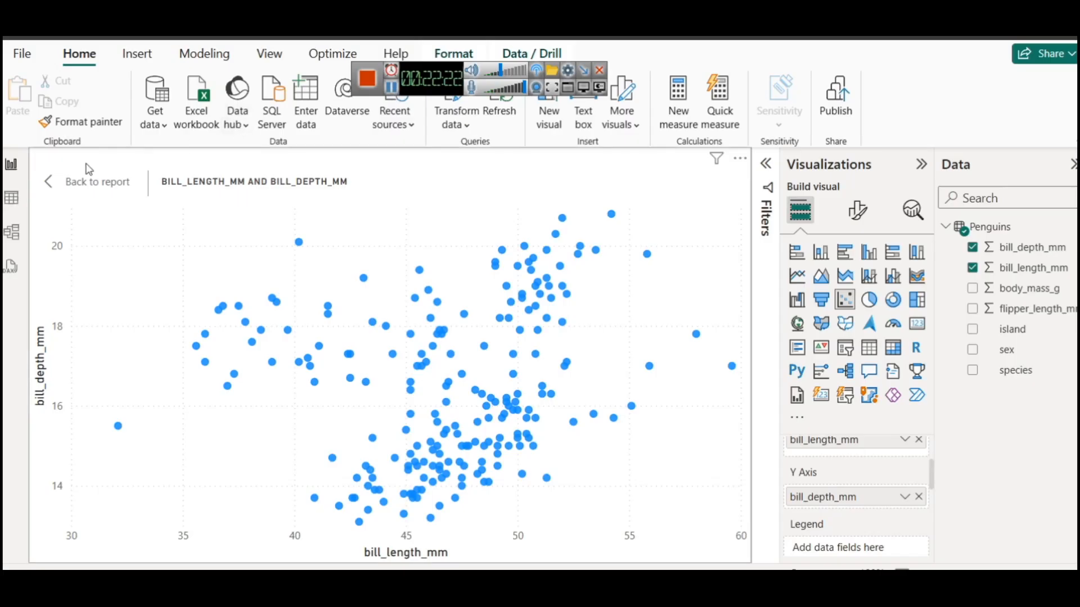
click(82, 180)
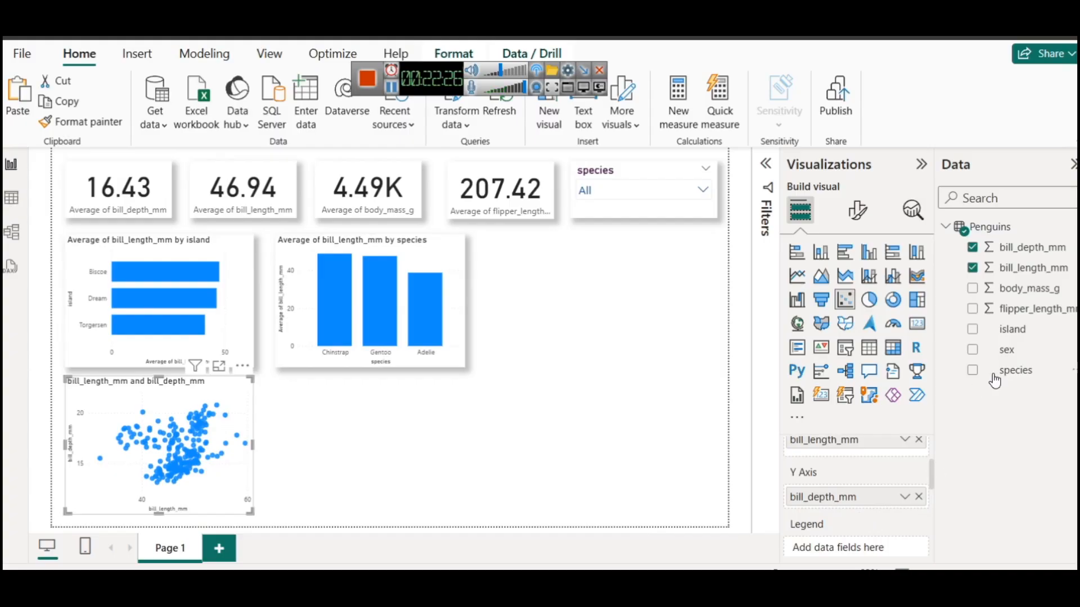
Compare the enlarged scatter chart with species as its legend and with the legend field removed again
drag(1008, 370, 838, 486)
click(219, 366)
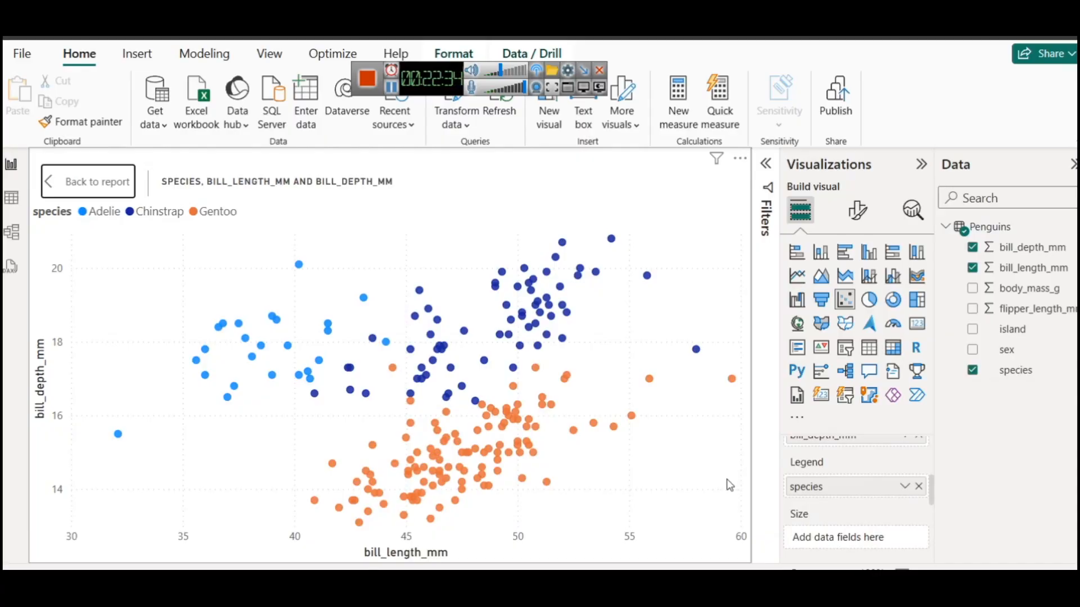
click(58, 191)
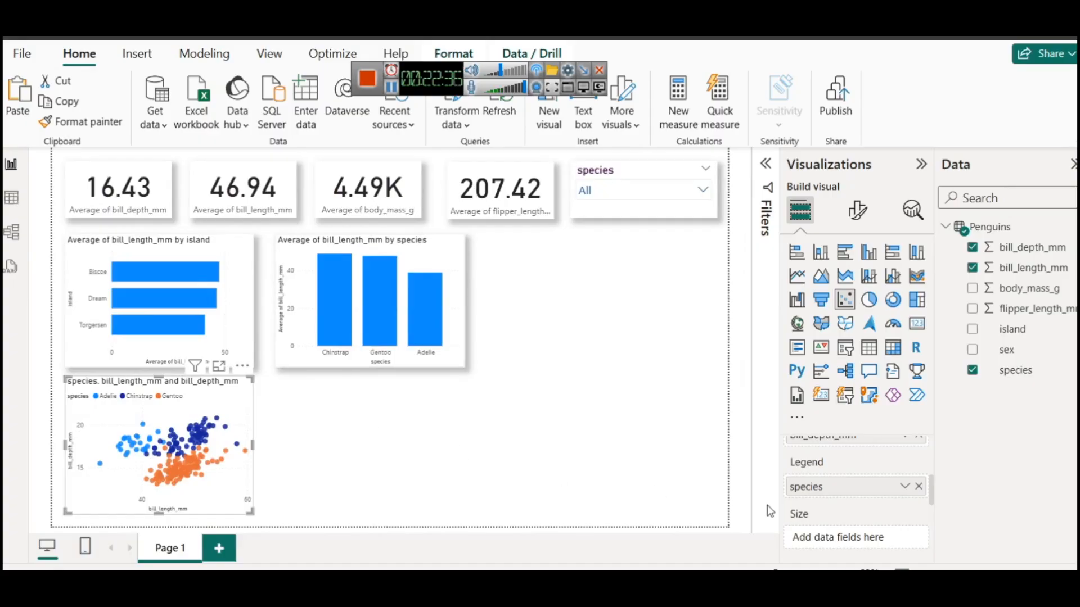
click(919, 486)
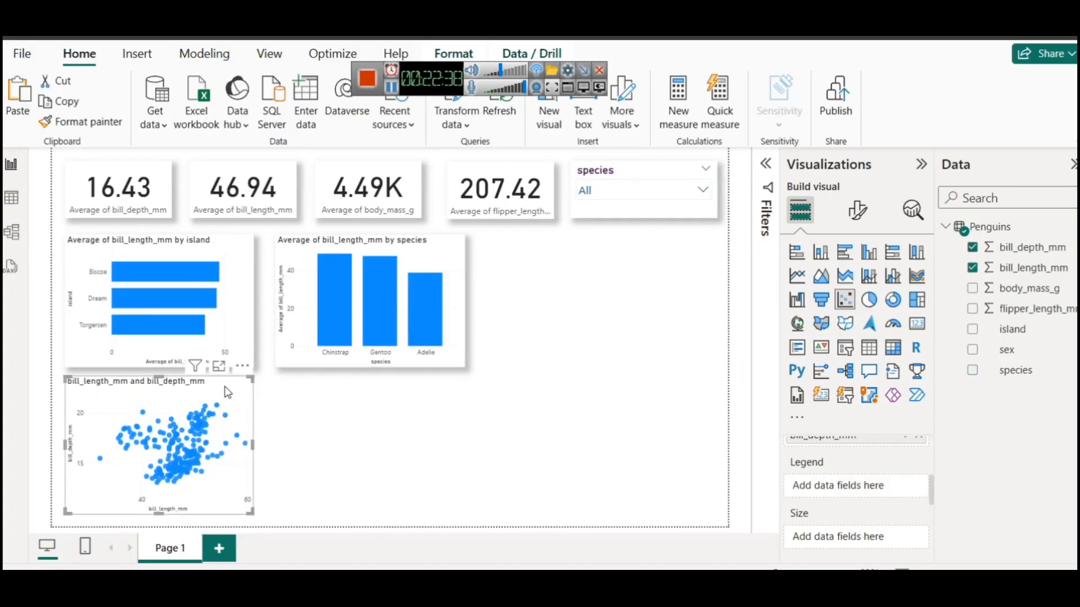
click(219, 368)
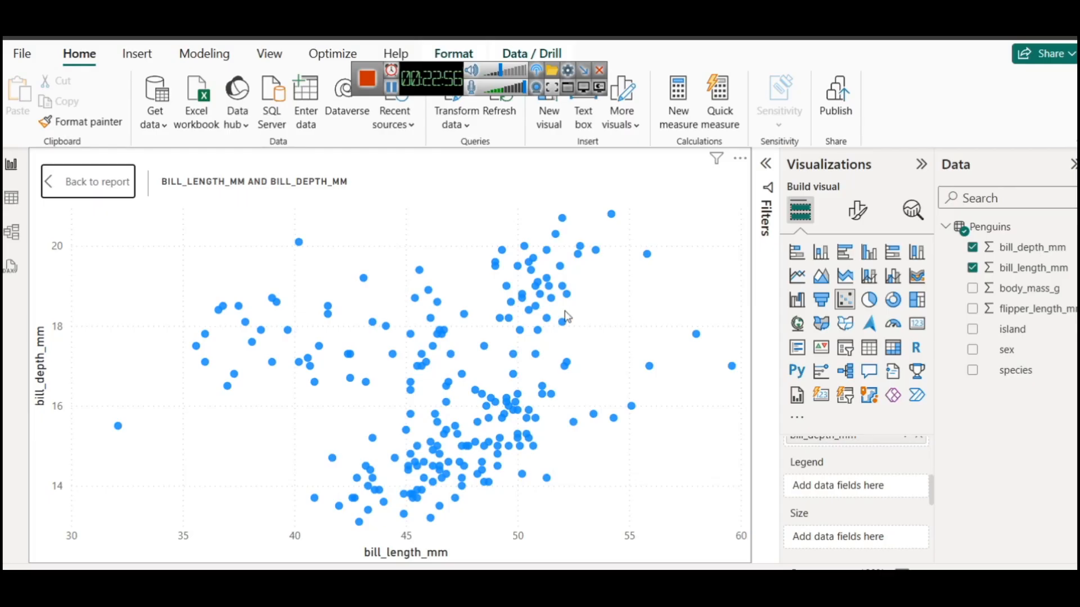
click(113, 181)
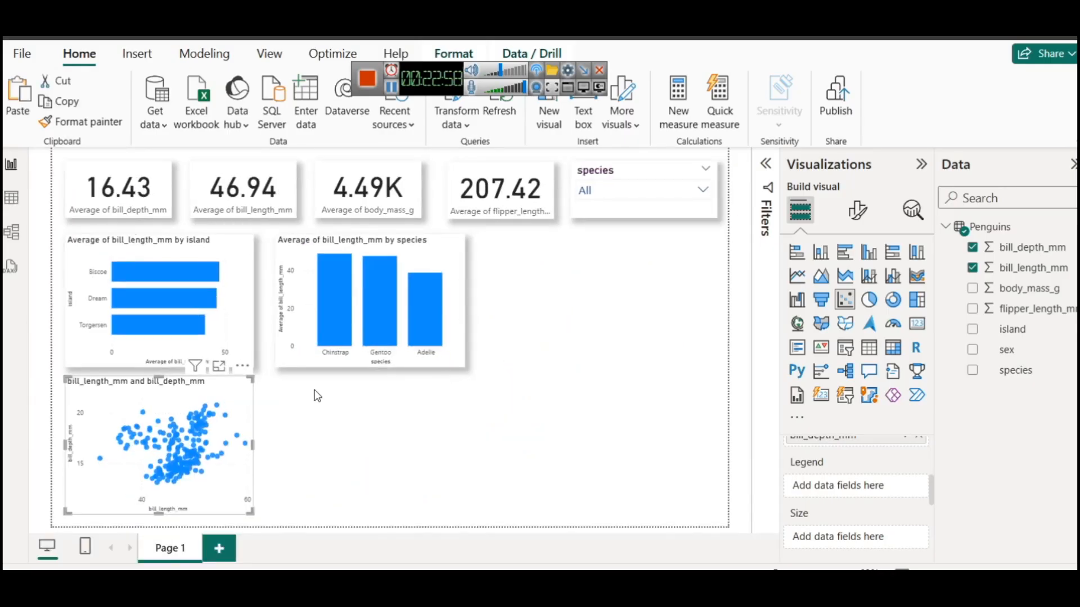
Add species as the legend of the bill length and bill depth scatter chart
right_click(1012, 371)
click(1024, 369)
drag(1024, 369, 831, 487)
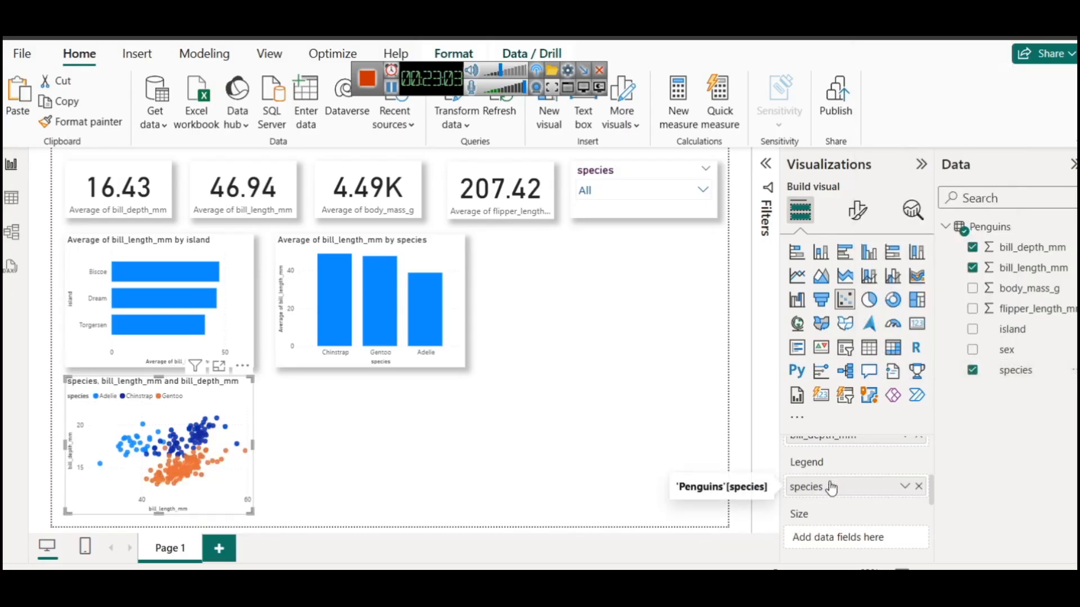
Enlarge the bill length and bill depth scatter chart and read the details of several Gentoo points
click(219, 366)
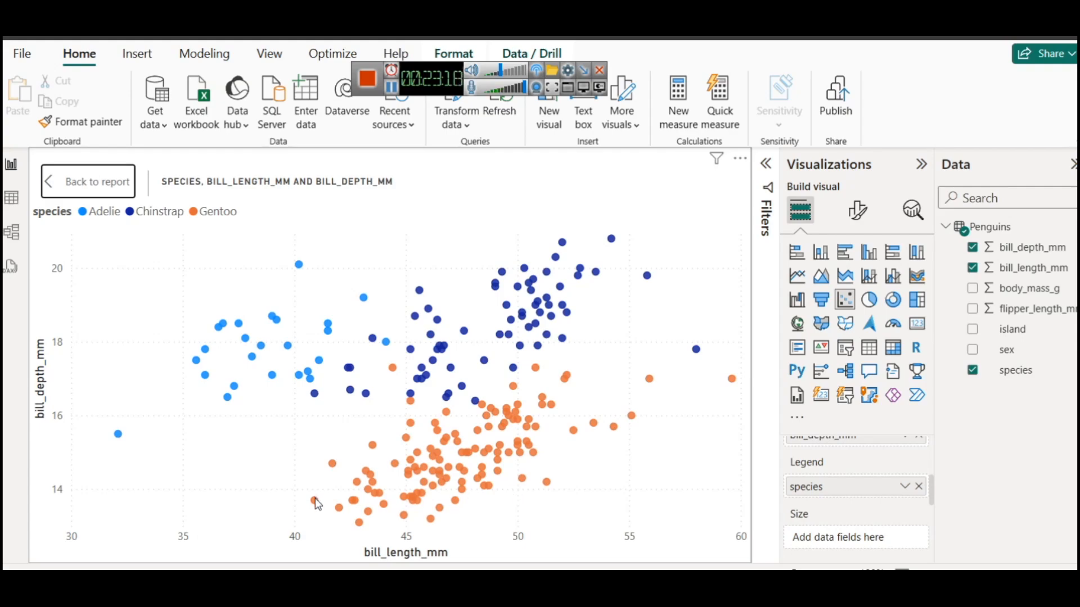
mouse_move(315, 498)
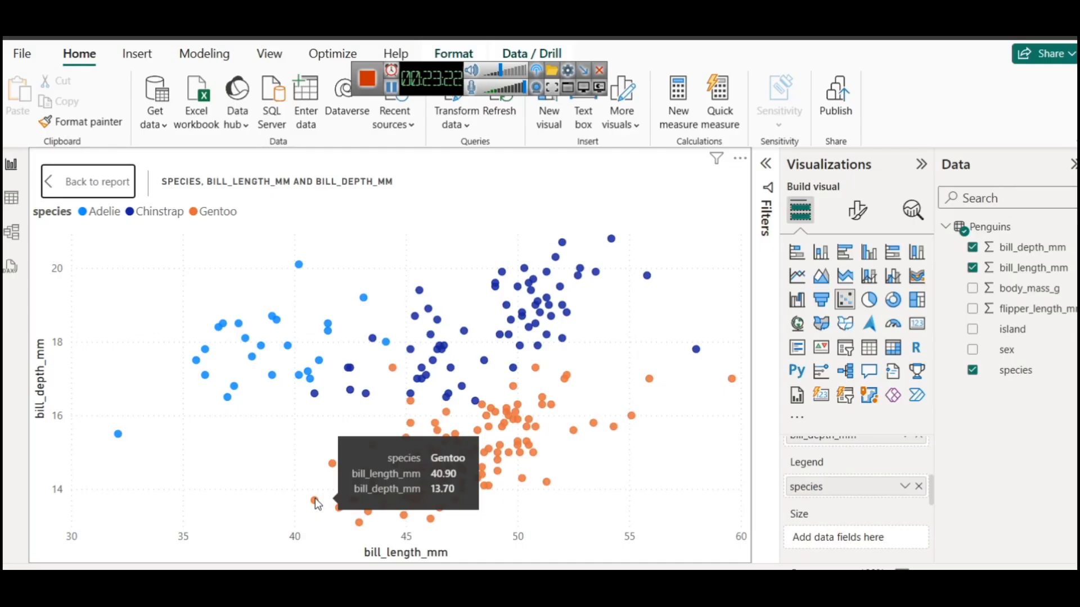
mouse_move(733, 382)
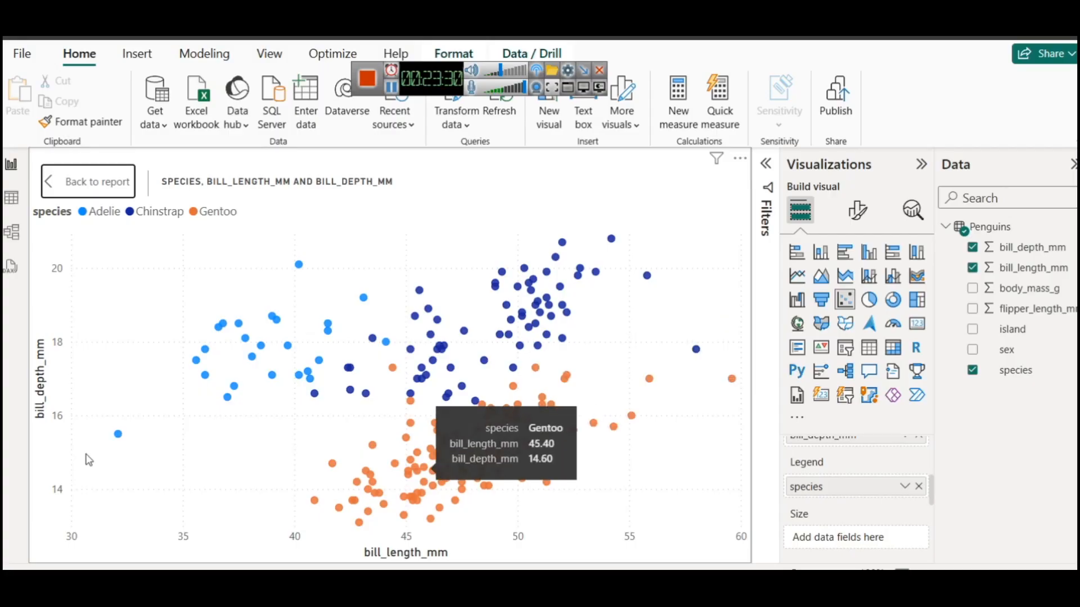
mouse_move(359, 525)
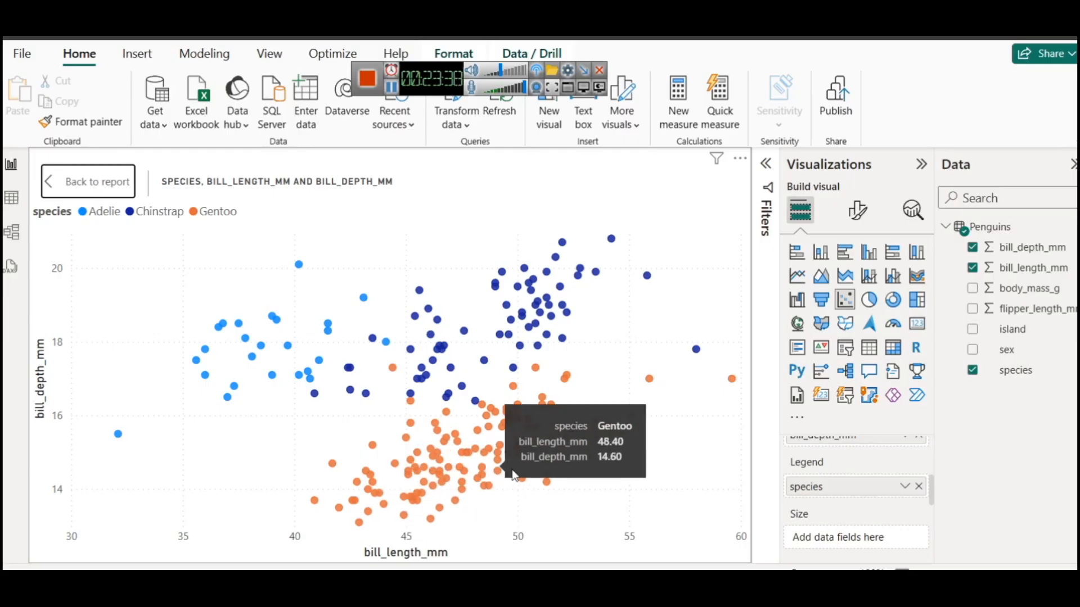
Switch to Firefox, review the scatter charts in the Penguins Classification Data Analysis Dashboard image, and return to Power BI
mouse_move(515, 582)
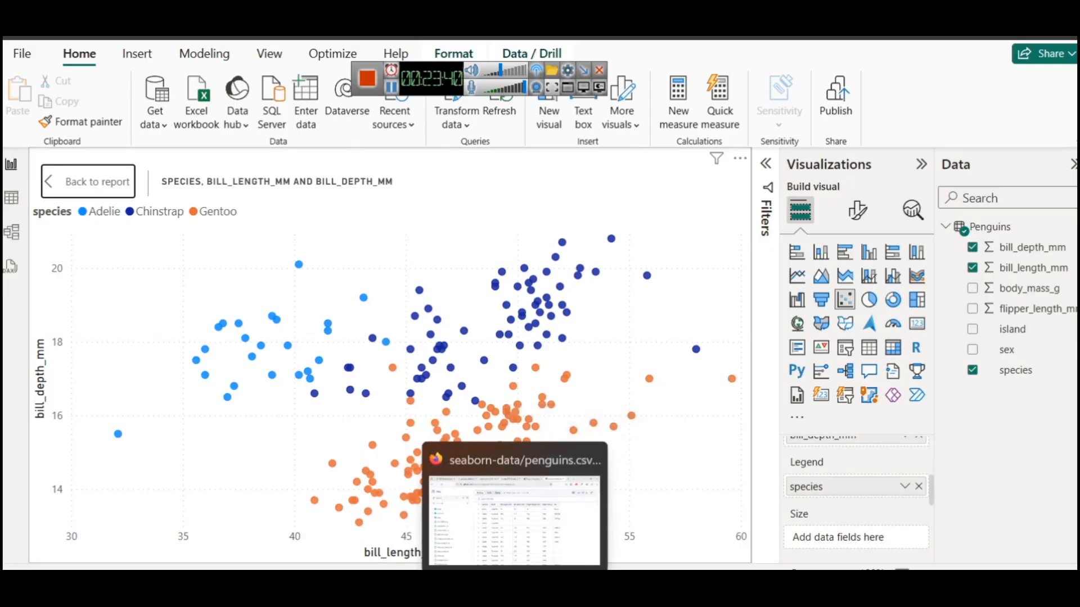
click(510, 491)
click(683, 39)
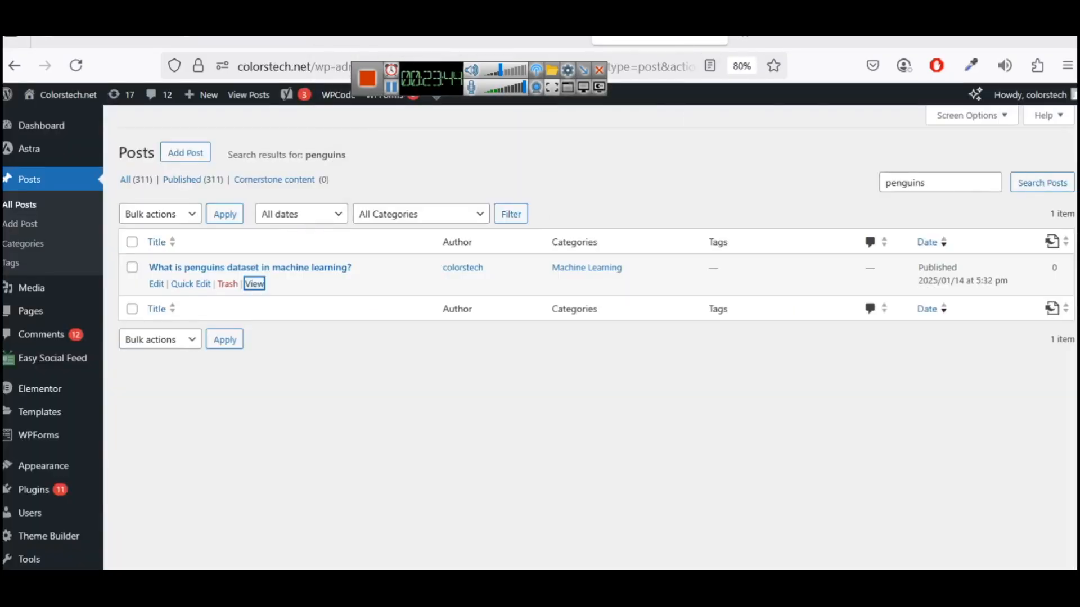
click(402, 39)
scroll(199, 314, up, 4)
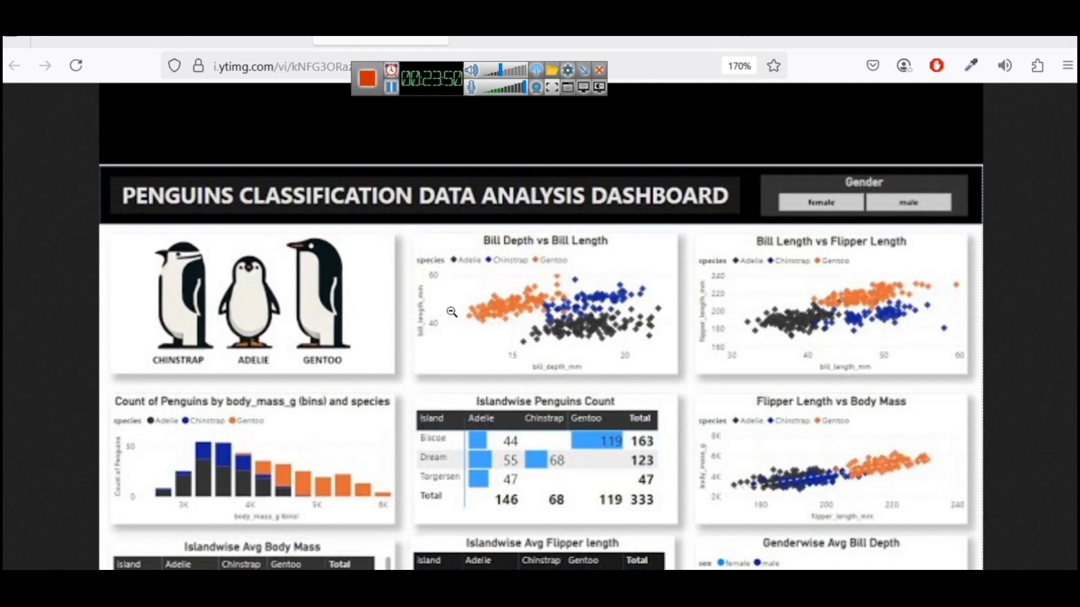
key(alt+Tab)
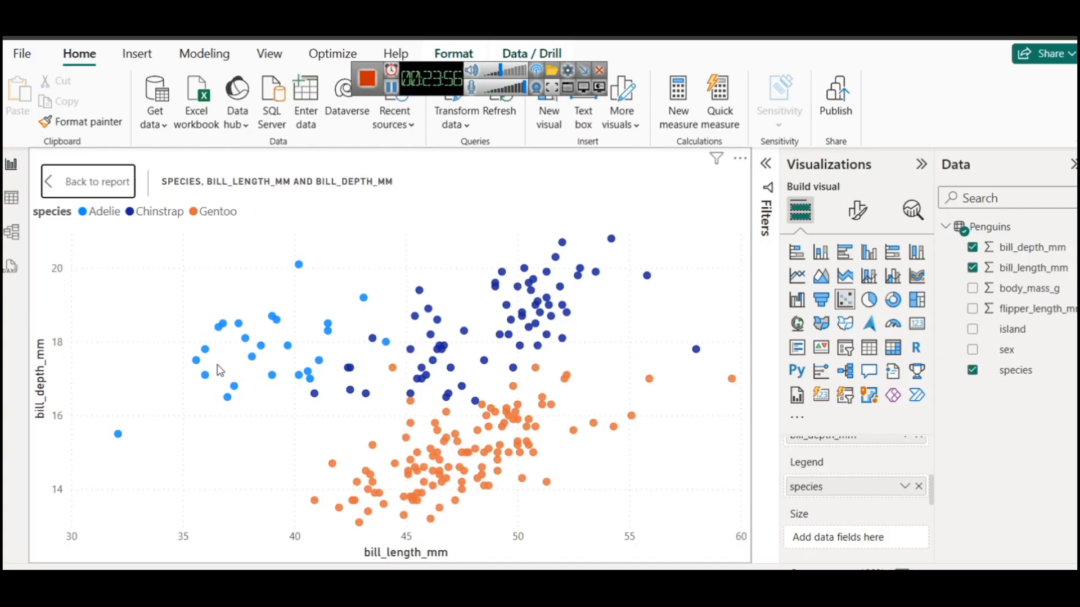
Return to the report page and turn on the shadow effect for the scatter chart
click(91, 188)
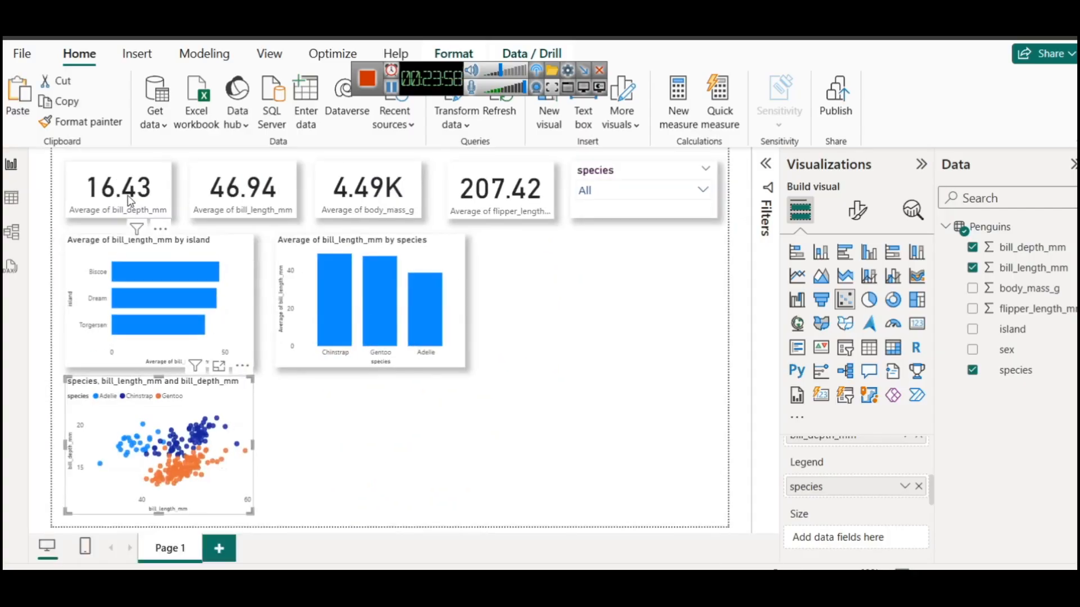
click(208, 386)
click(857, 210)
scroll(889, 417, down, 1)
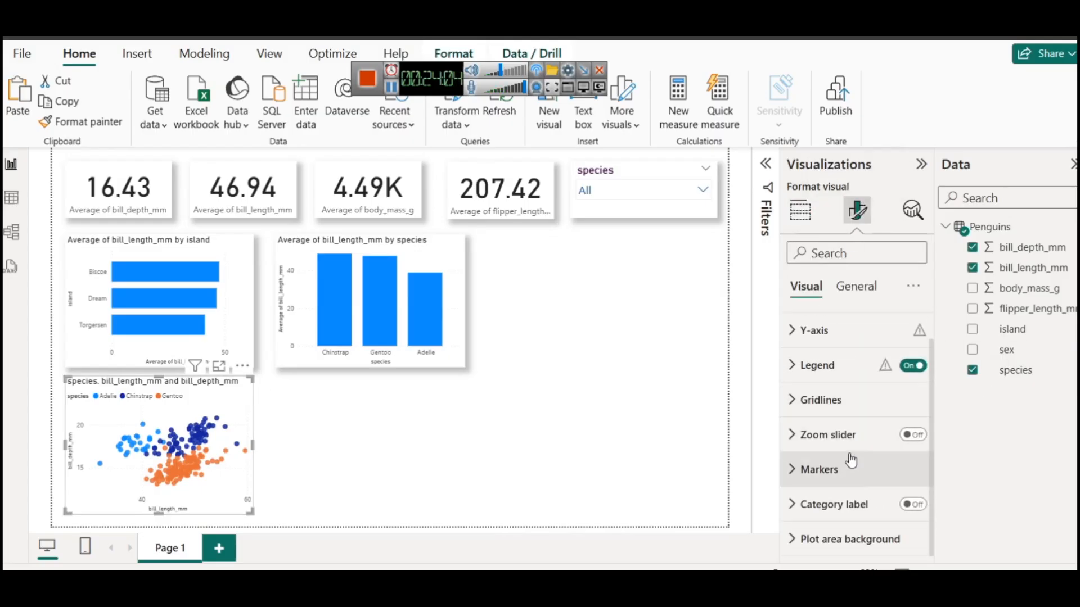
click(855, 286)
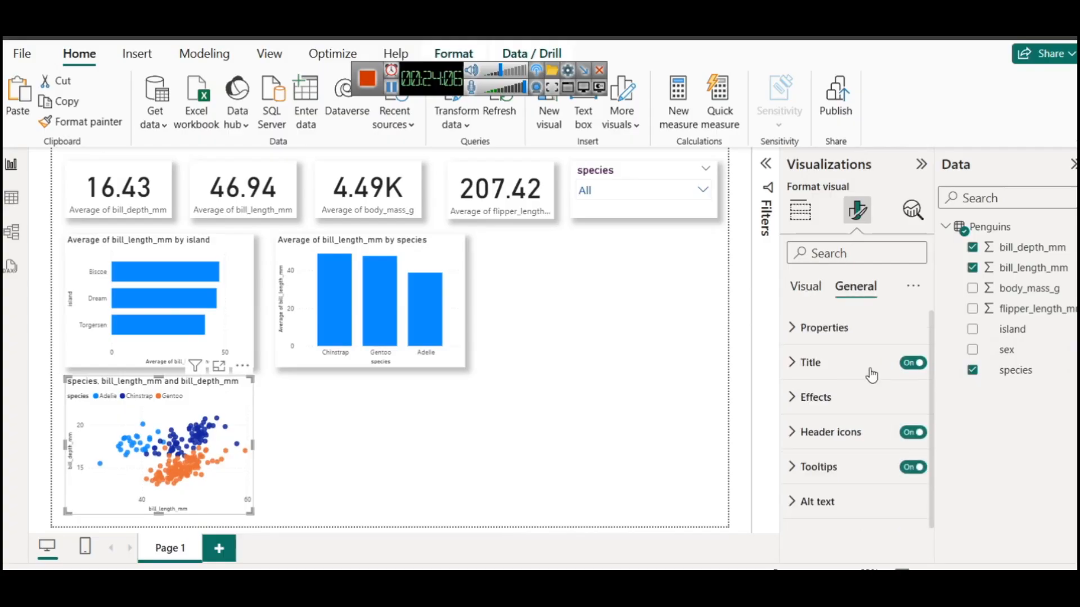
click(830, 395)
scroll(905, 494, down, 4)
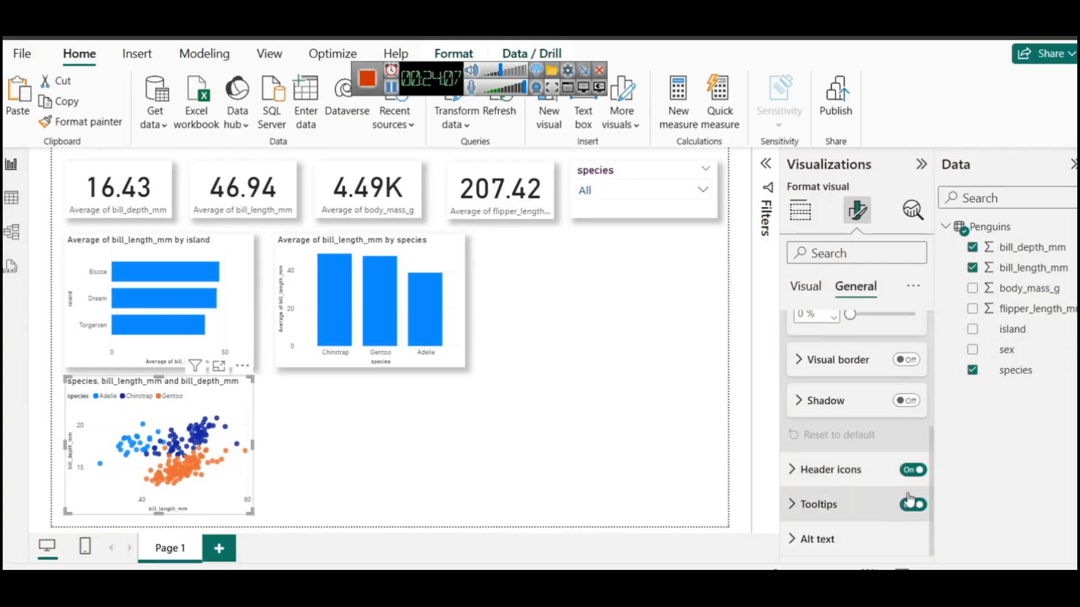
click(906, 400)
click(347, 424)
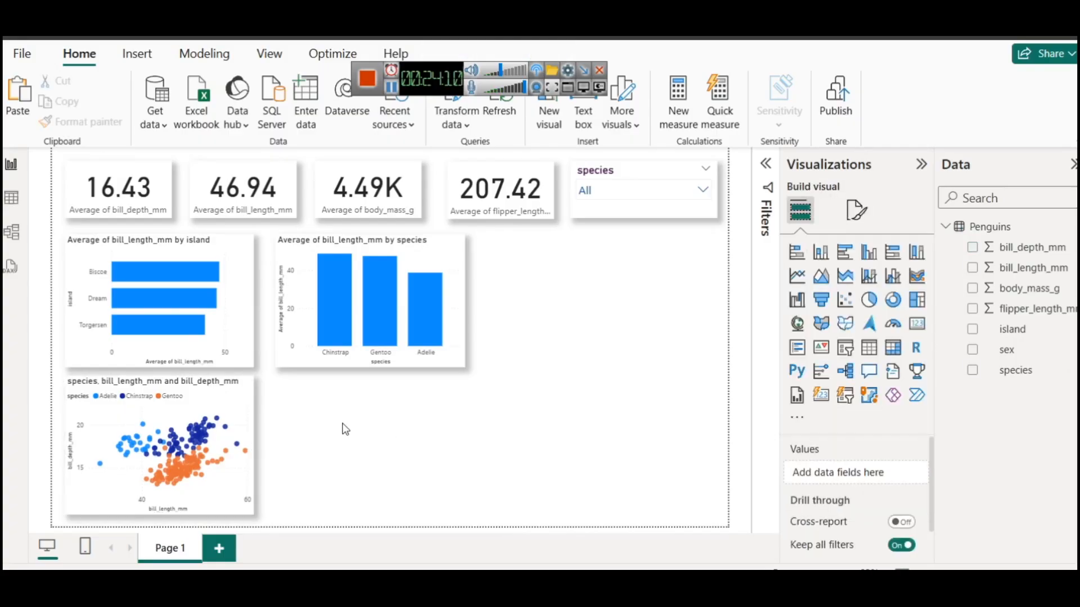
Duplicate the scatter chart and place the copy beside it, below the bill length by species chart
click(202, 391)
key(ctrl+c)
key(ctrl+v)
drag(203, 390, 405, 397)
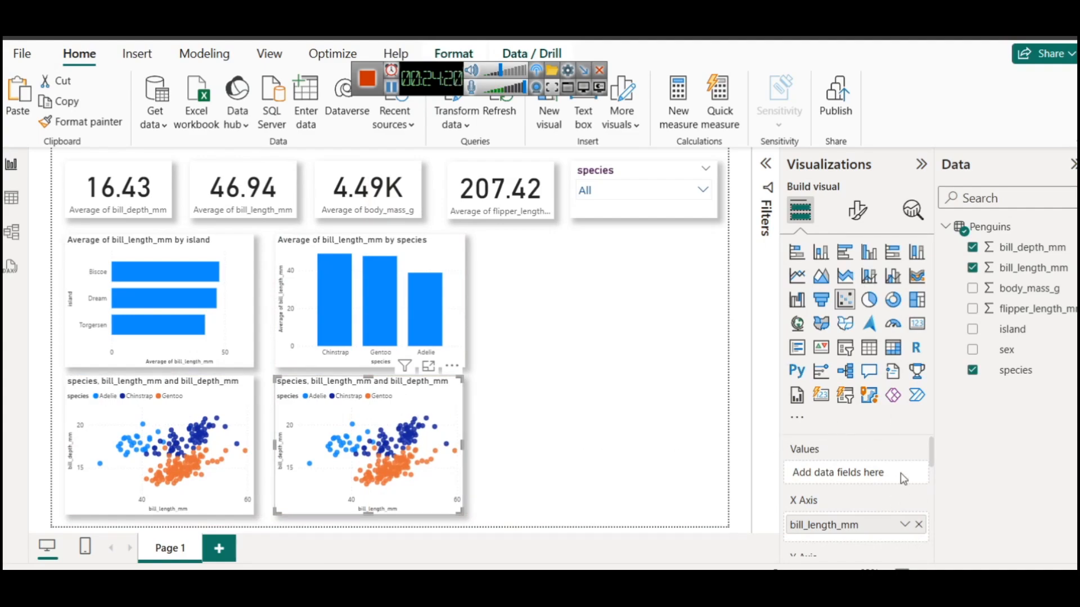
Replace the copied scatter chart's axis fields with flipper_length_mm on the X axis and body_mass_g on the Y axis
click(918, 524)
scroll(919, 522, down, 1)
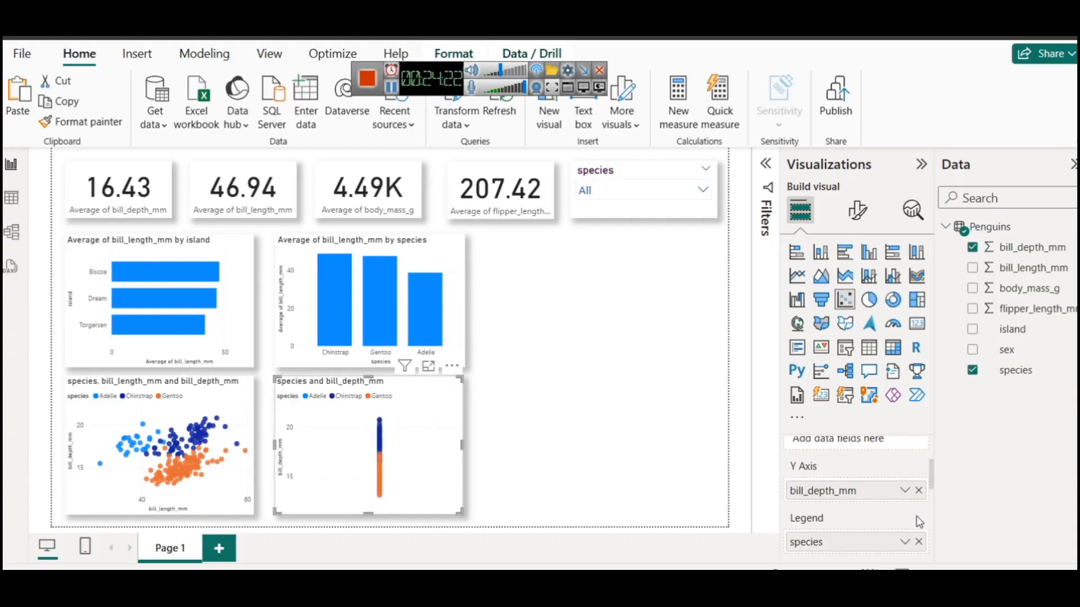
click(918, 491)
drag(1013, 309, 834, 441)
drag(1002, 308, 850, 521)
scroll(853, 494, down, 2)
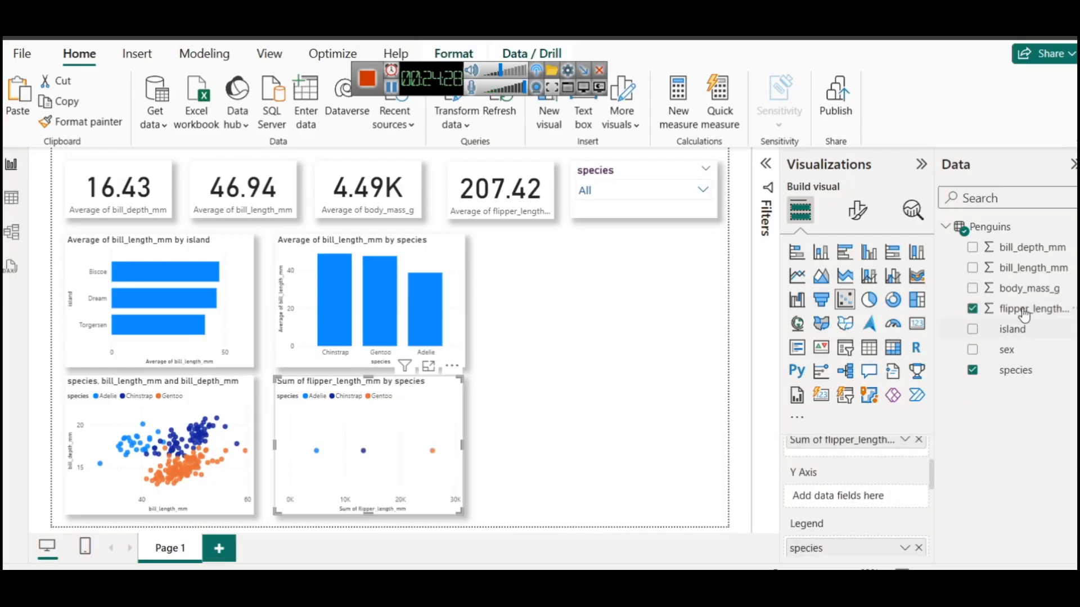
drag(1034, 292, 868, 495)
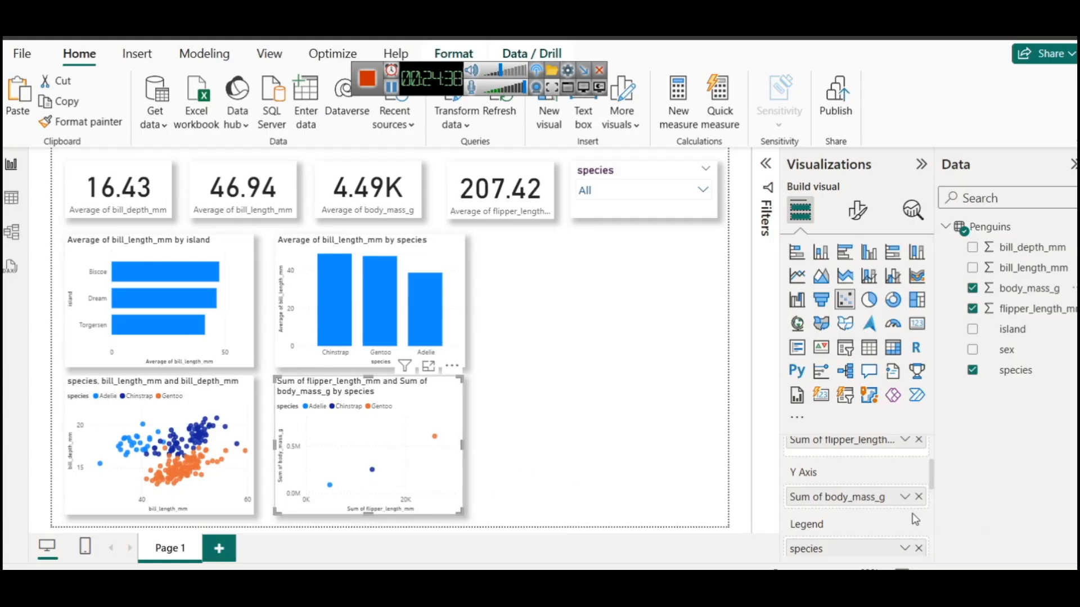
Summarize both body_mass_g and flipper_length_mm as Average in the copied scatter chart
click(904, 496)
click(971, 308)
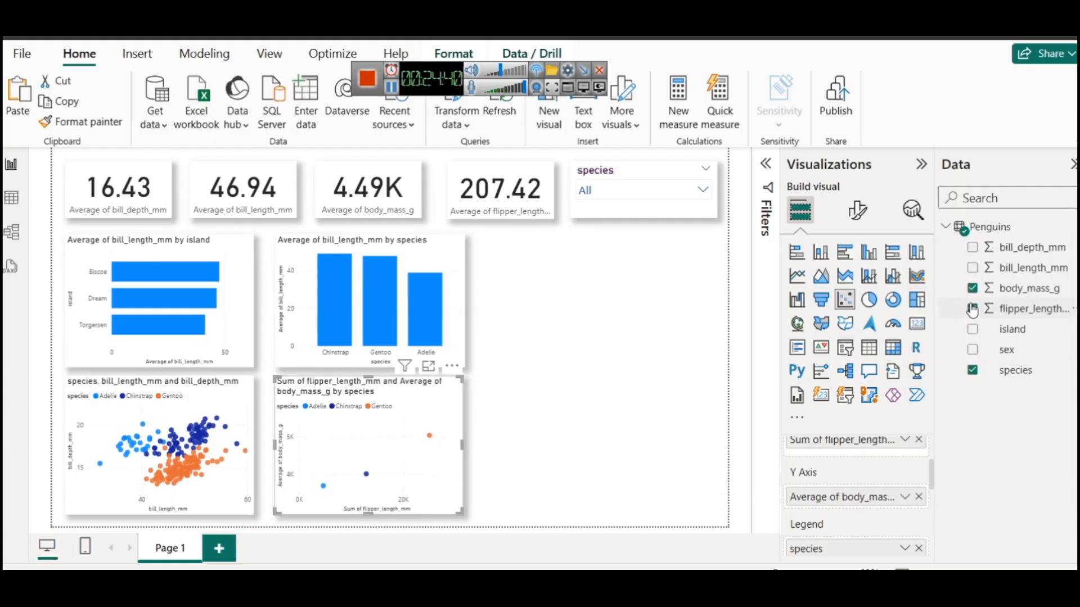
click(904, 440)
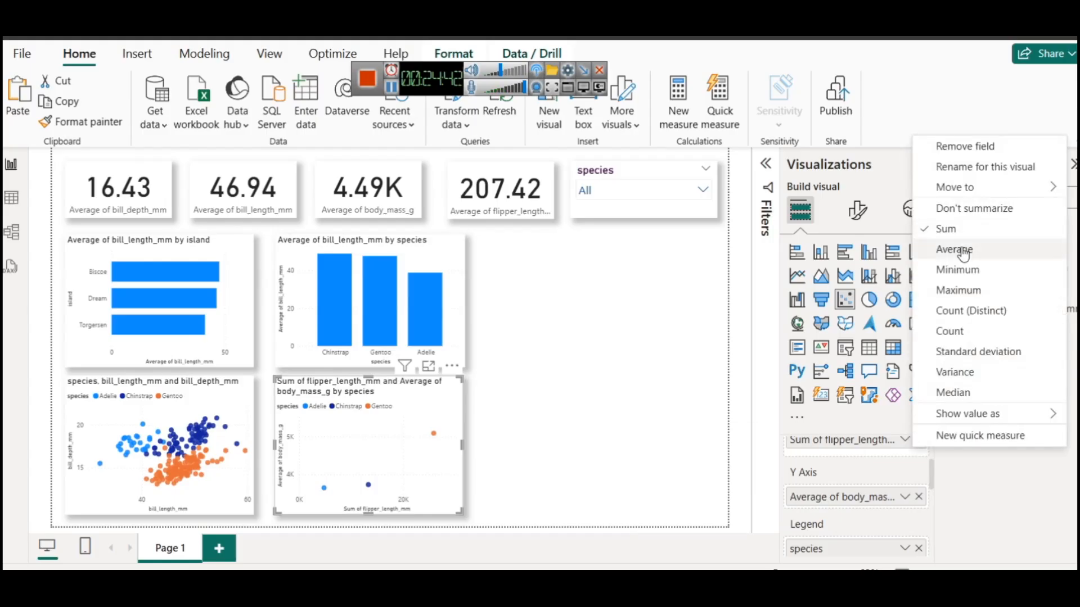
click(962, 251)
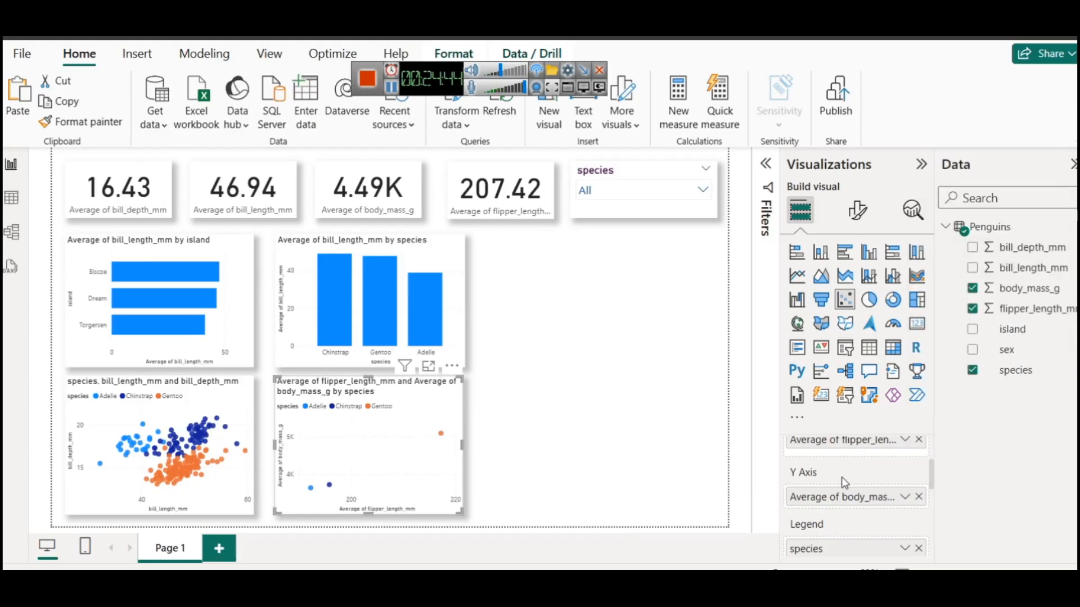
Check the Gentoo point in the enlarged flipper length and body mass chart and switch to the reference dashboard image in Firefox
click(430, 368)
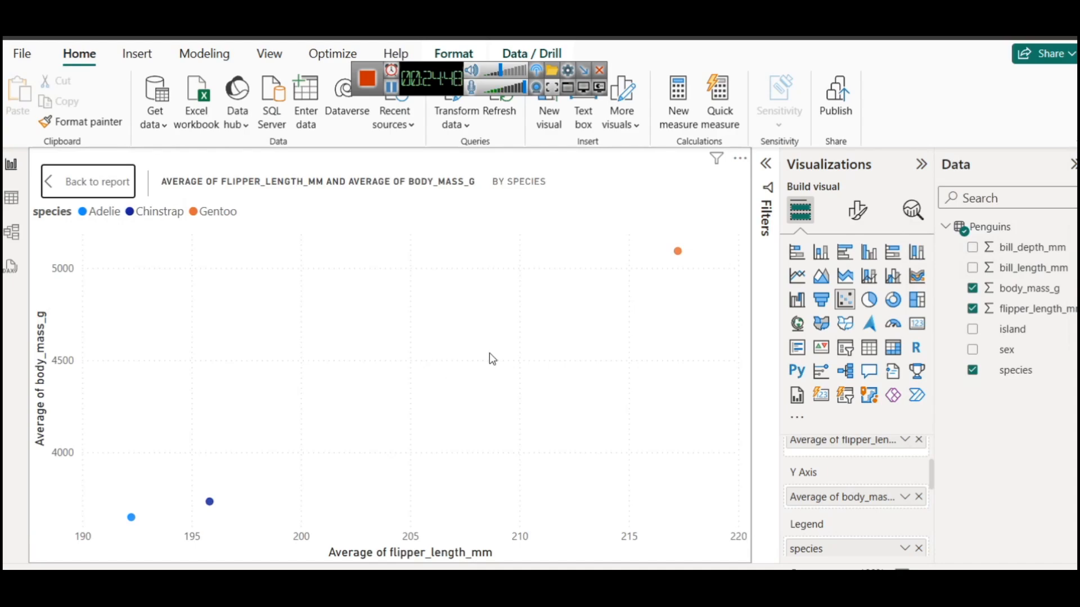
mouse_move(678, 257)
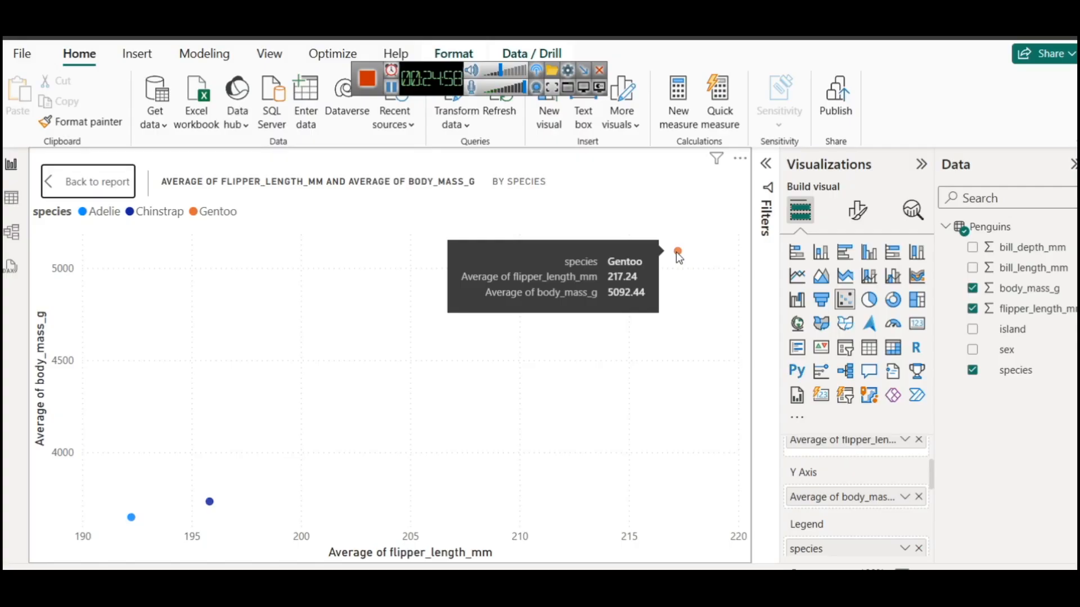
click(513, 552)
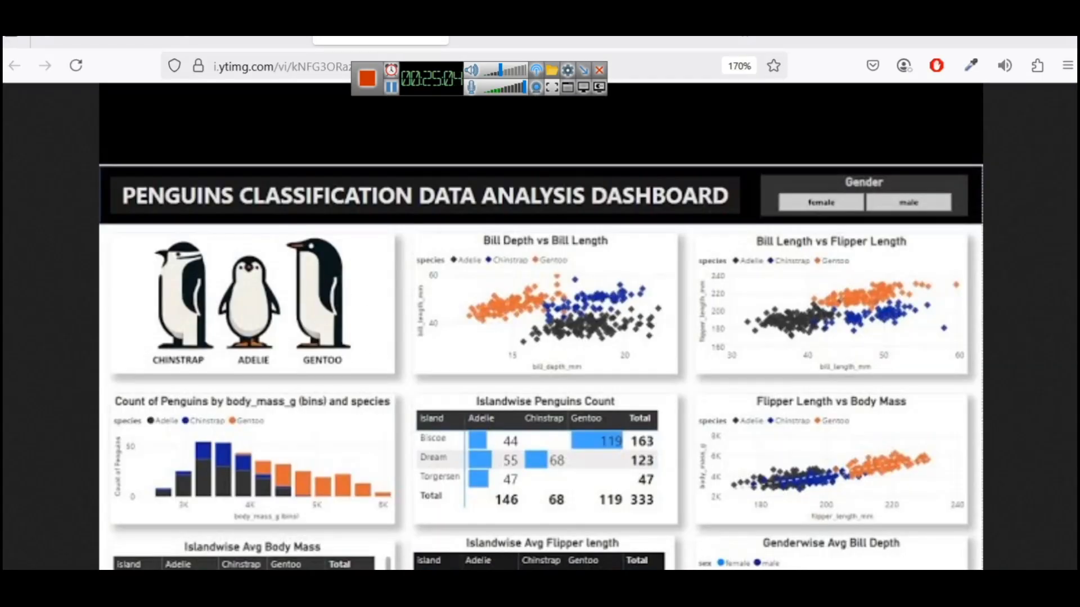
Switch back to Power BI, set body_mass_g and flipper_length_mm to Don't summarize in the second scatter chart, and view it enlarged
click(554, 569)
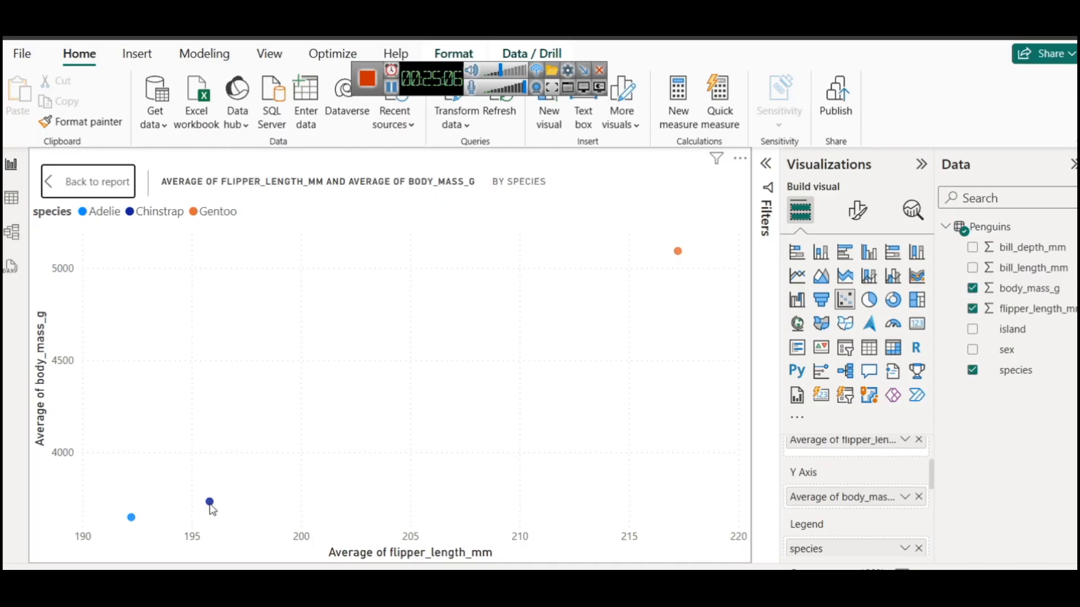
mouse_move(212, 509)
click(82, 183)
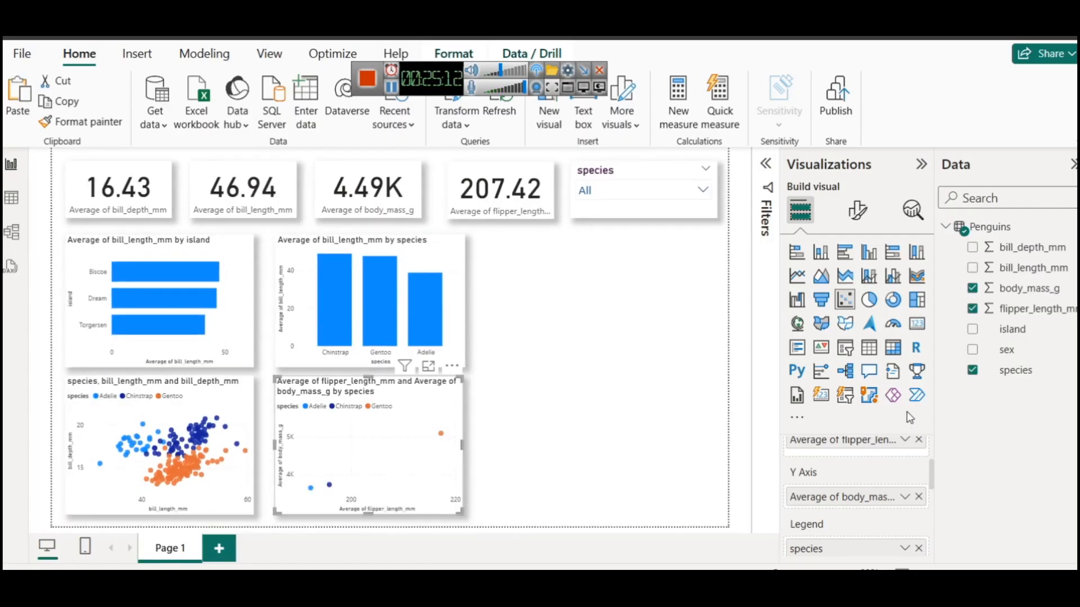
click(905, 497)
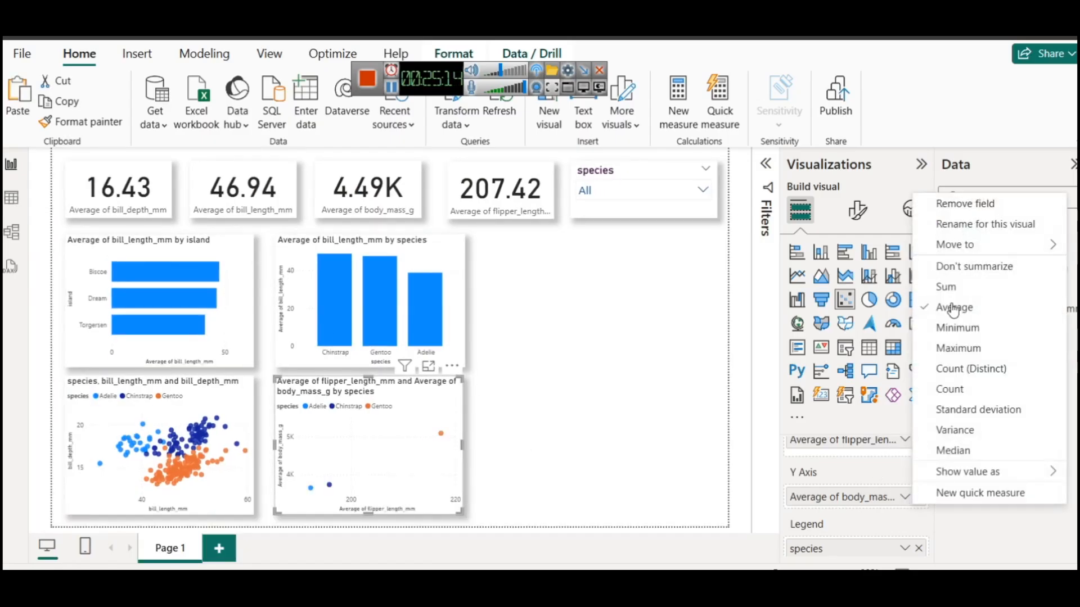
click(966, 275)
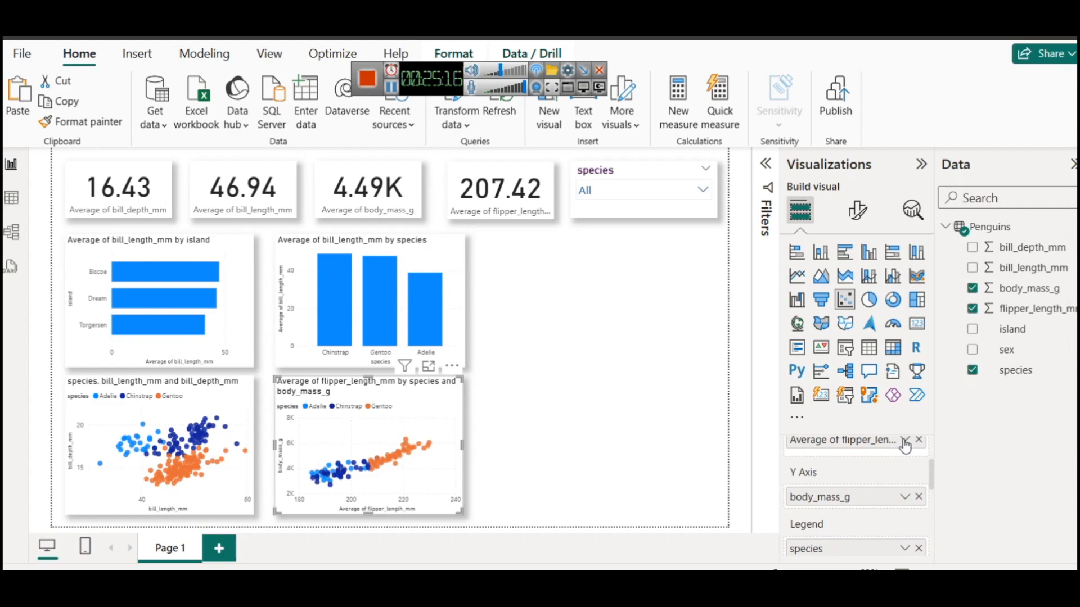
click(905, 440)
click(960, 208)
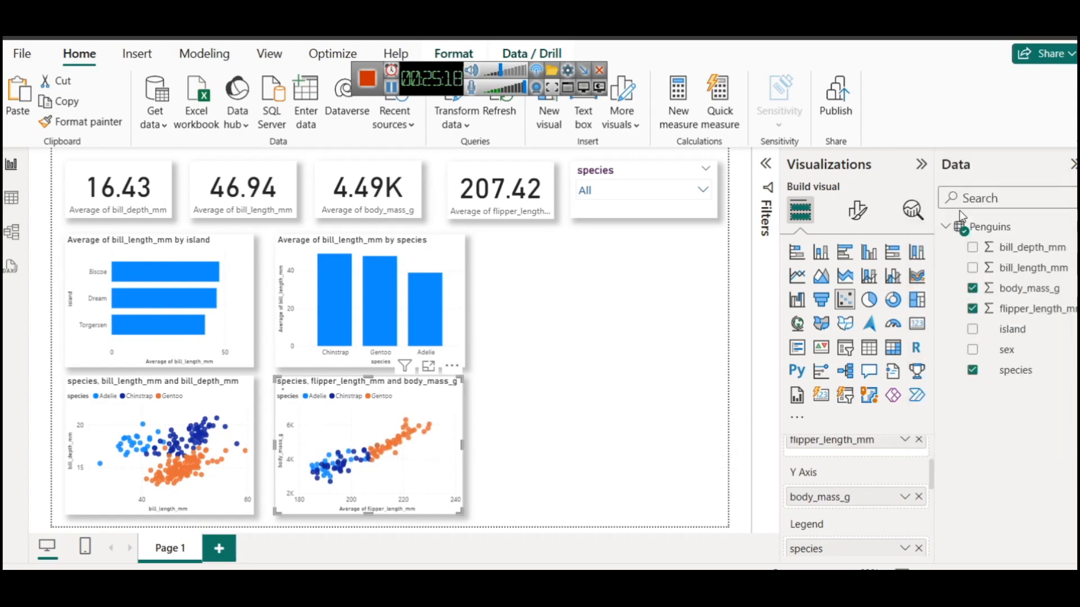
click(430, 366)
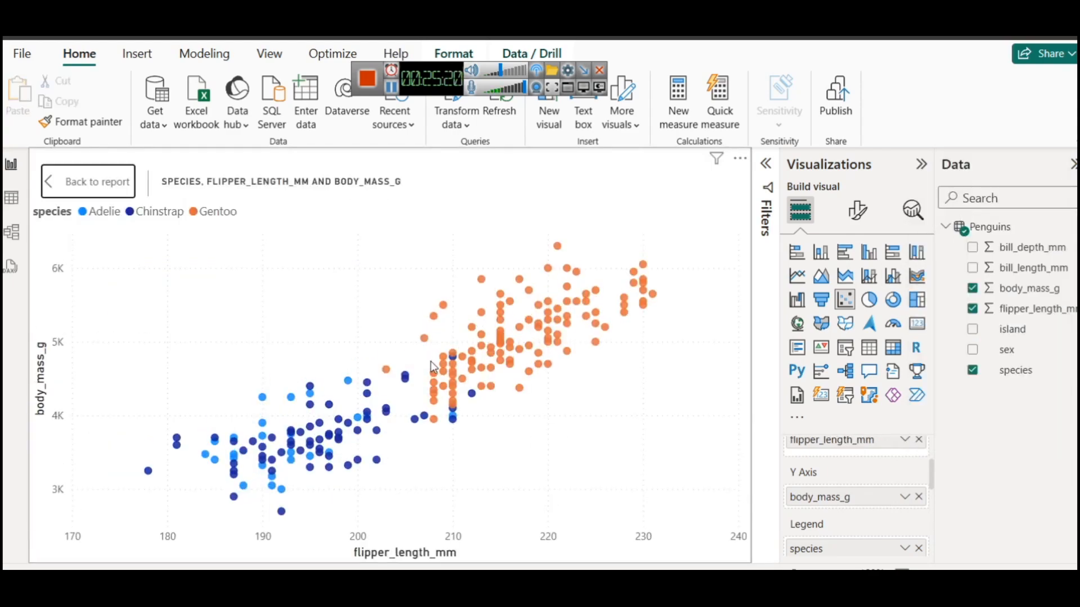
click(105, 191)
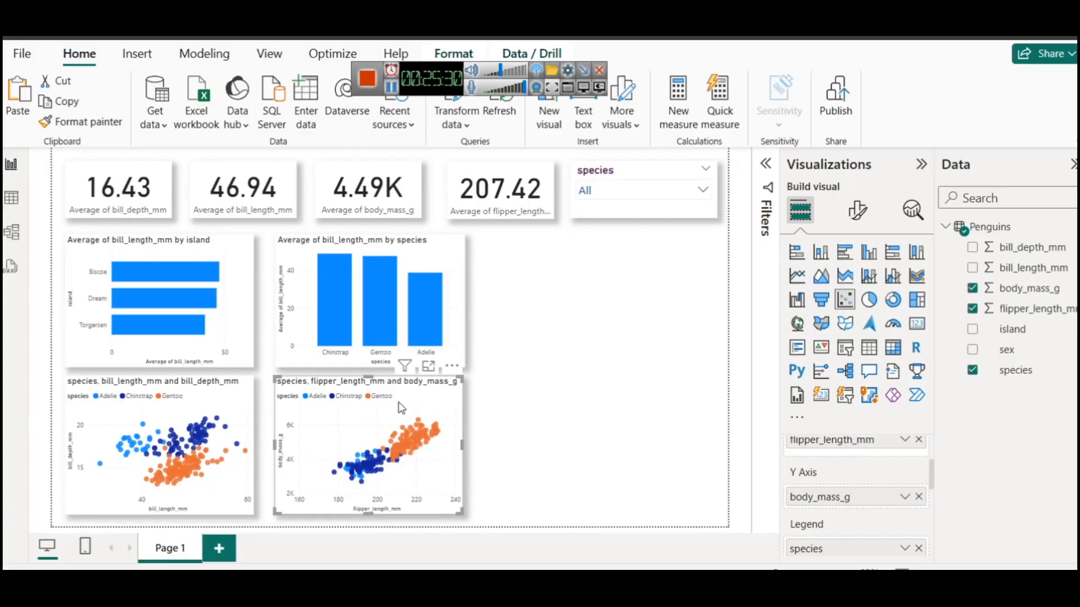
Duplicate the flipper length and body mass scatter chart and place the copy at the far end of the same row
key(ctrl+c)
key(ctrl+v)
drag(386, 406, 634, 406)
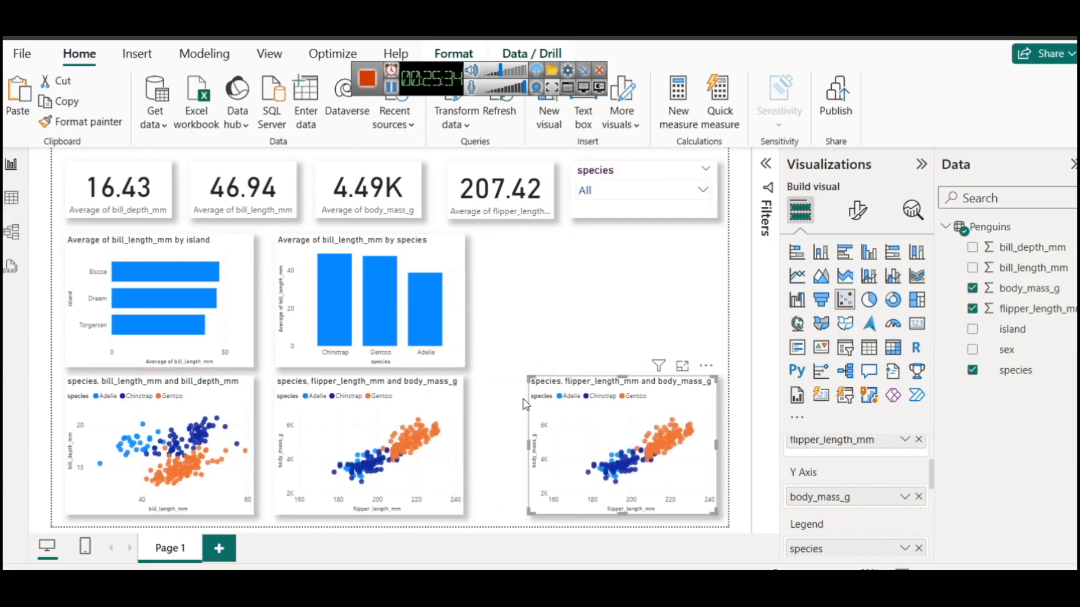
Widen the middle and first scatter charts to fill the gaps in their row
click(463, 427)
drag(464, 445, 497, 455)
mouse_move(276, 447)
mouse_down()
mouse_move(286, 450)
mouse_move(263, 447)
mouse_up()
click(248, 447)
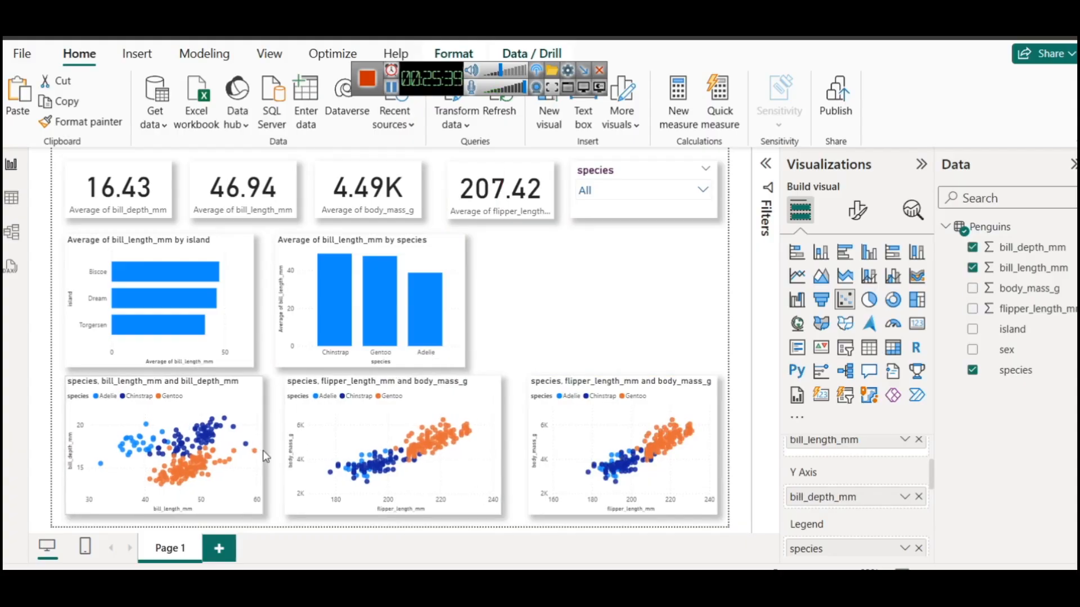
Replace flipper_length_mm with bill_length_mm on the X axis of the third scatter chart
click(596, 420)
scroll(883, 478, up, 1)
scroll(883, 478, up, 1)
scroll(883, 478, down, 2)
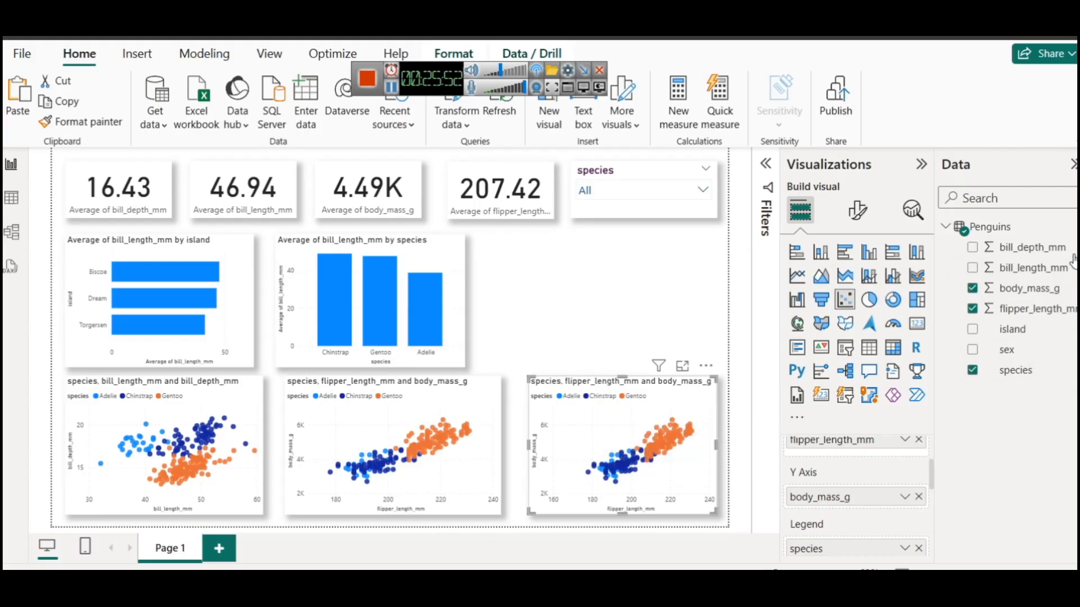
scroll(898, 469, up, 2)
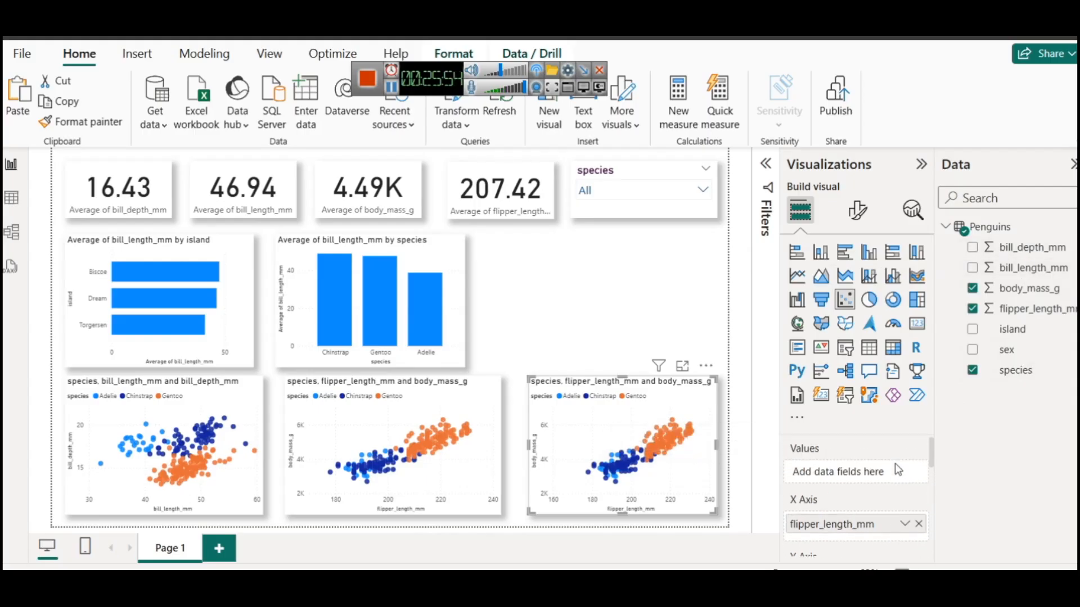
click(919, 526)
drag(1035, 268, 876, 512)
scroll(870, 480, down, 2)
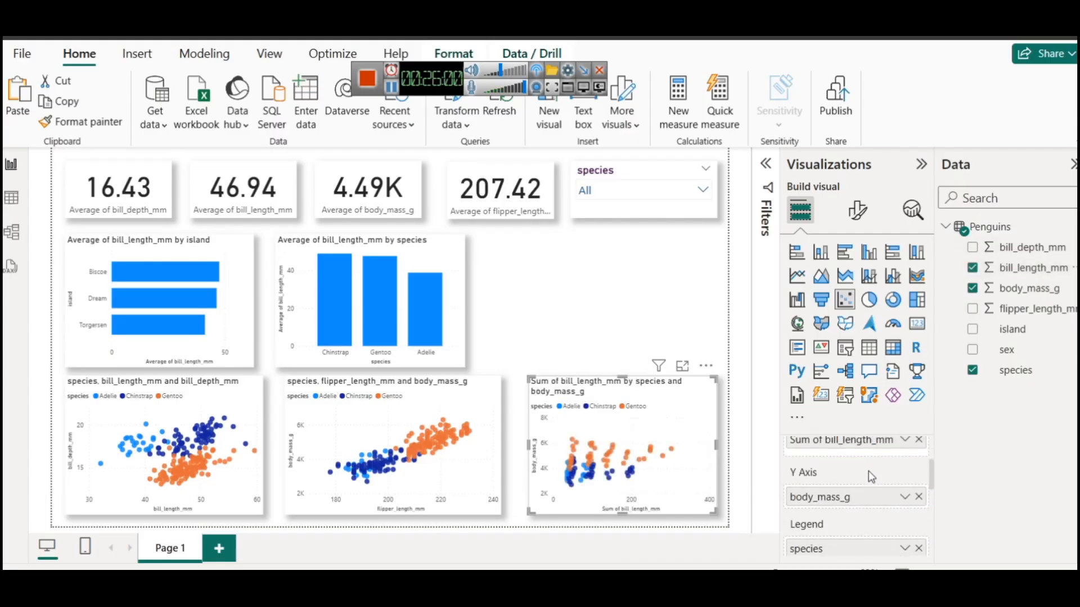
Set bill_length_mm to Don't summarize in the third scatter chart and check the chart enlarged
click(905, 439)
click(957, 217)
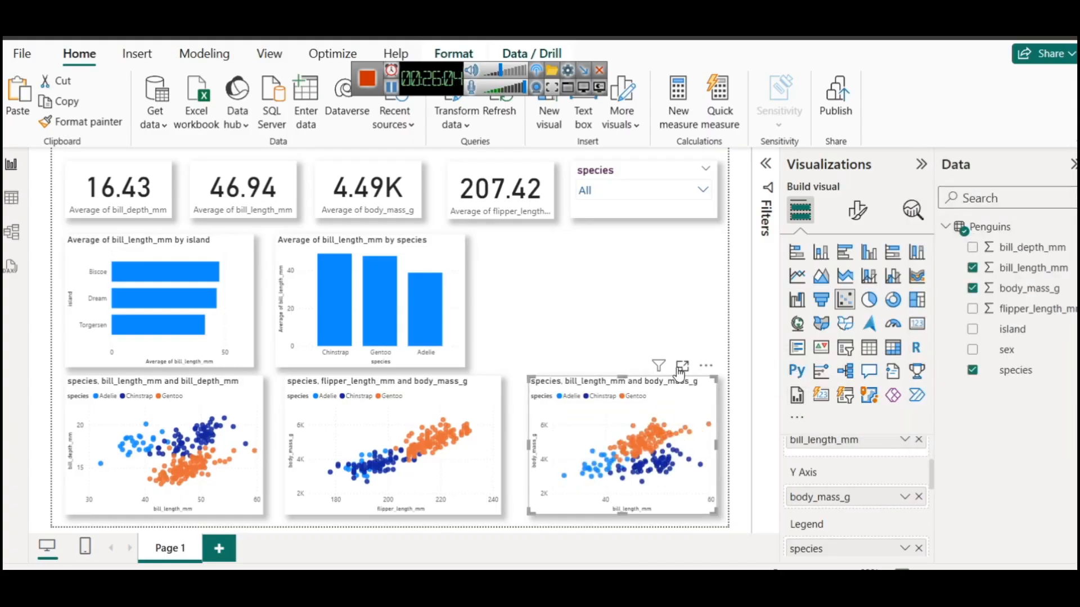
click(682, 366)
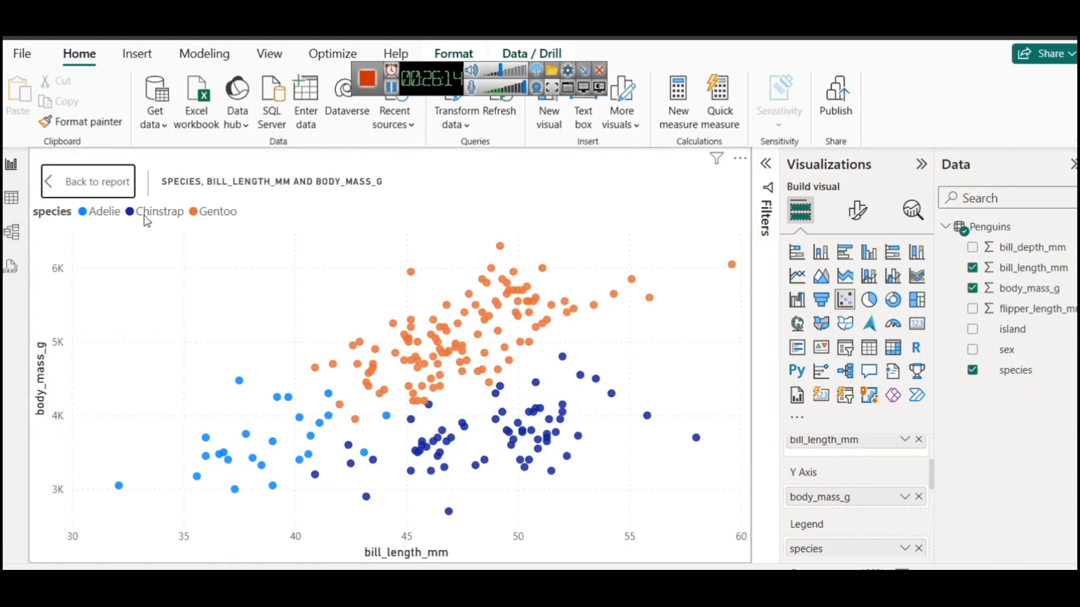
click(79, 173)
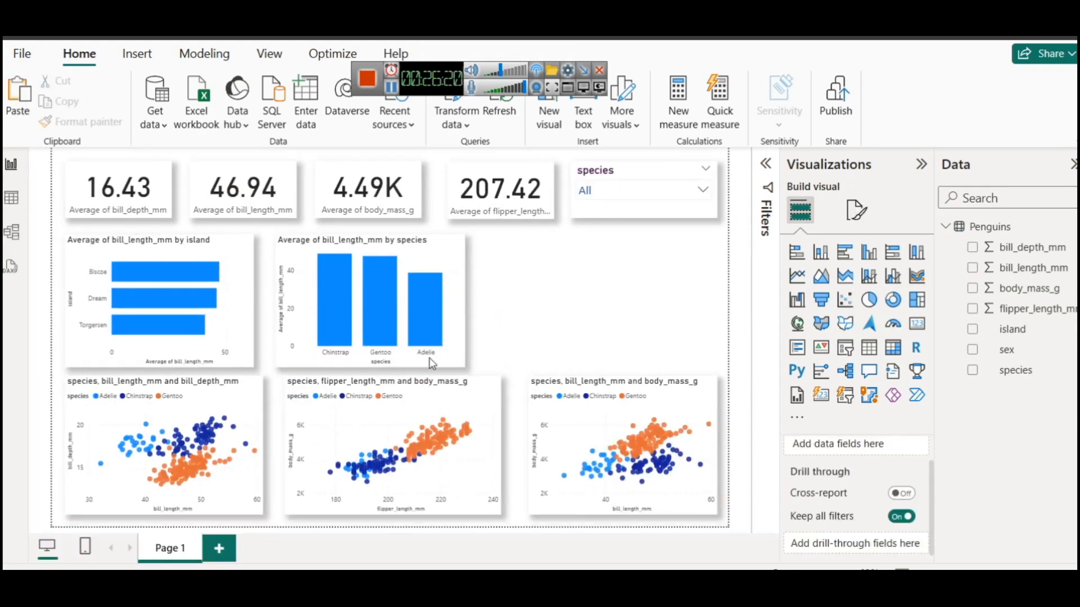
Narrow the middle scatter chart and widen the first one so the scatter charts in the row are more evenly sized
click(285, 444)
drag(286, 444, 276, 445)
click(262, 444)
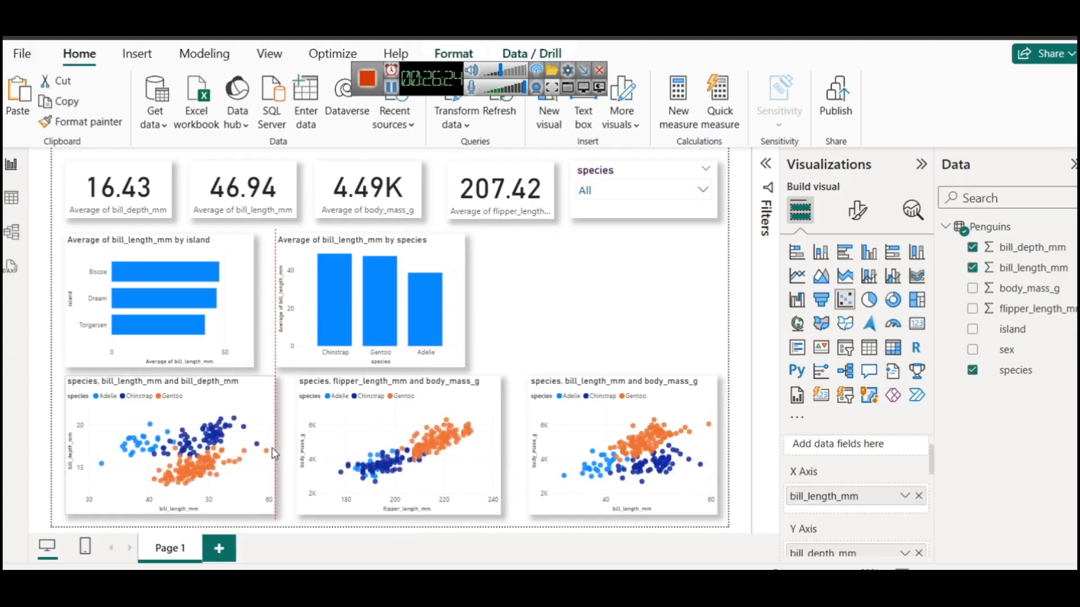
click(303, 419)
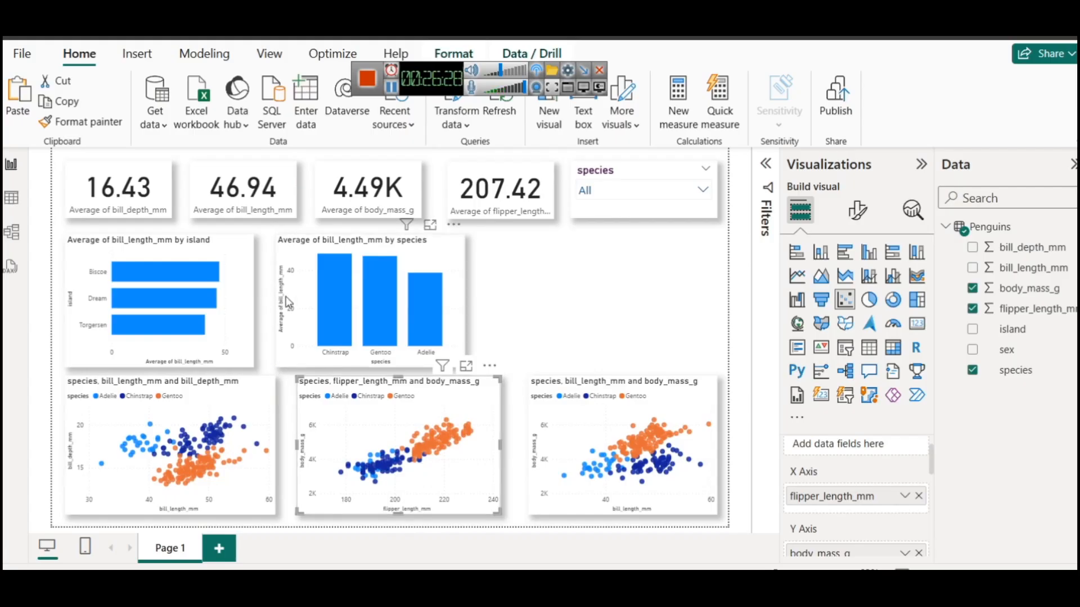
Align the species bar chart with the middle scatter chart and widen both bar charts to match the charts below
drag(314, 299, 322, 300)
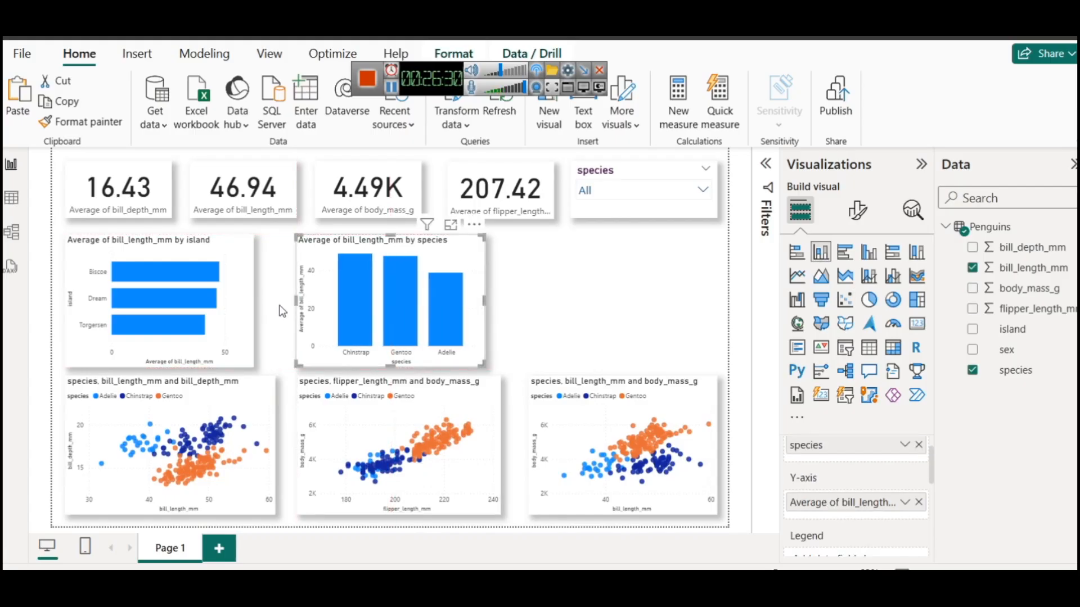
click(252, 306)
drag(253, 306, 271, 304)
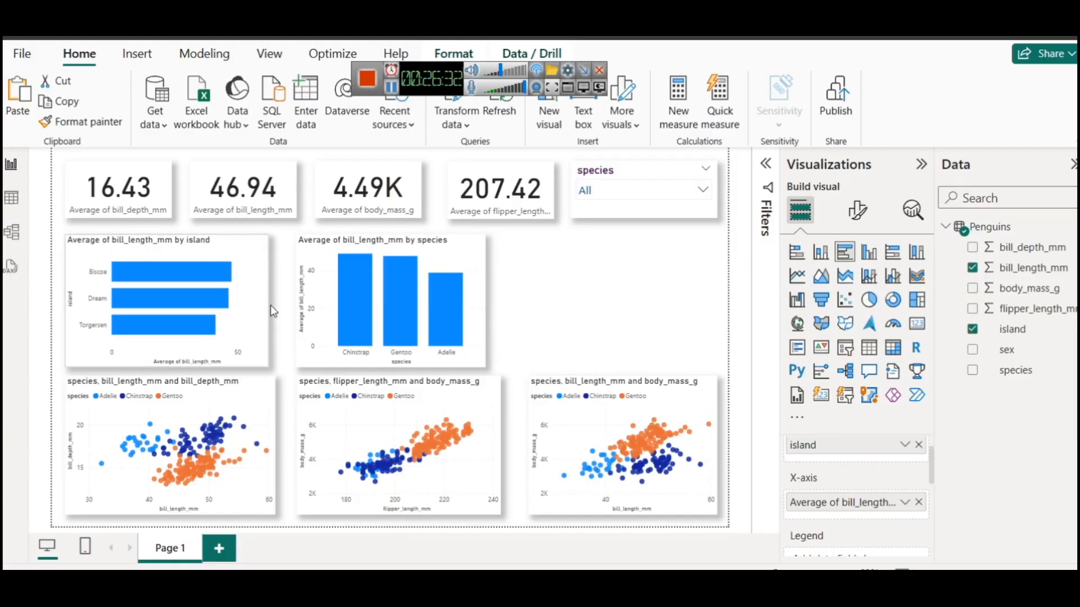
click(481, 309)
drag(484, 309, 503, 313)
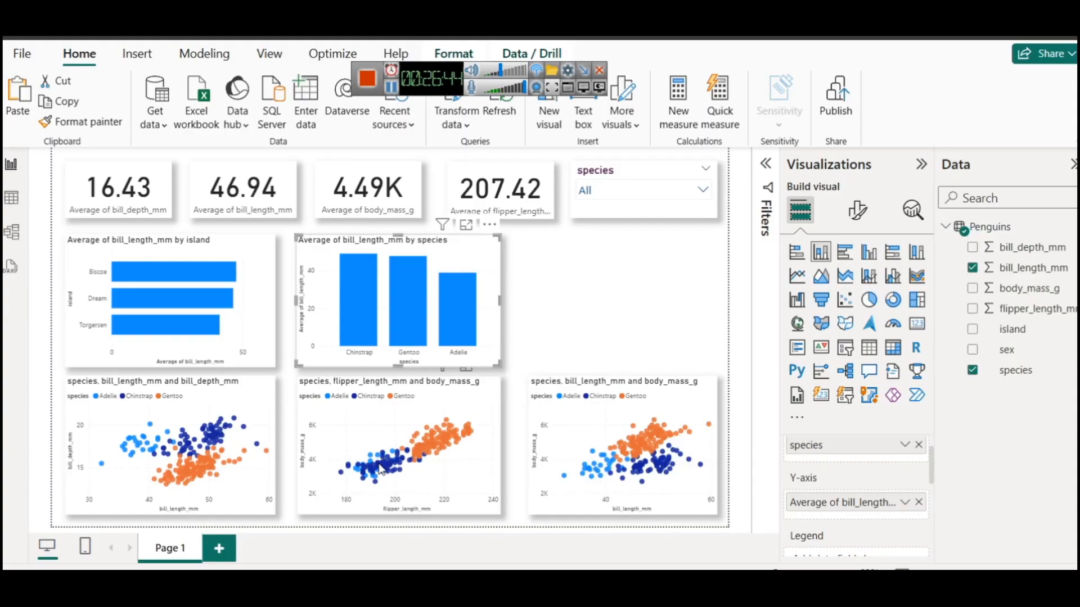
Replace the average bill_length_mm with the count of species on the X axis of the island bar chart
mouse_move(381, 474)
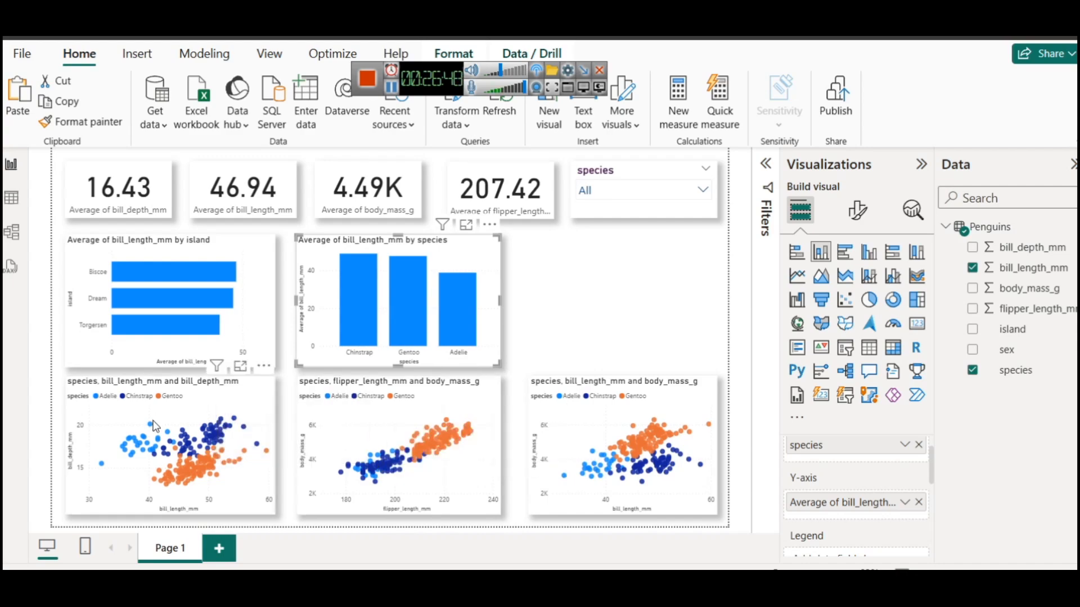
click(515, 301)
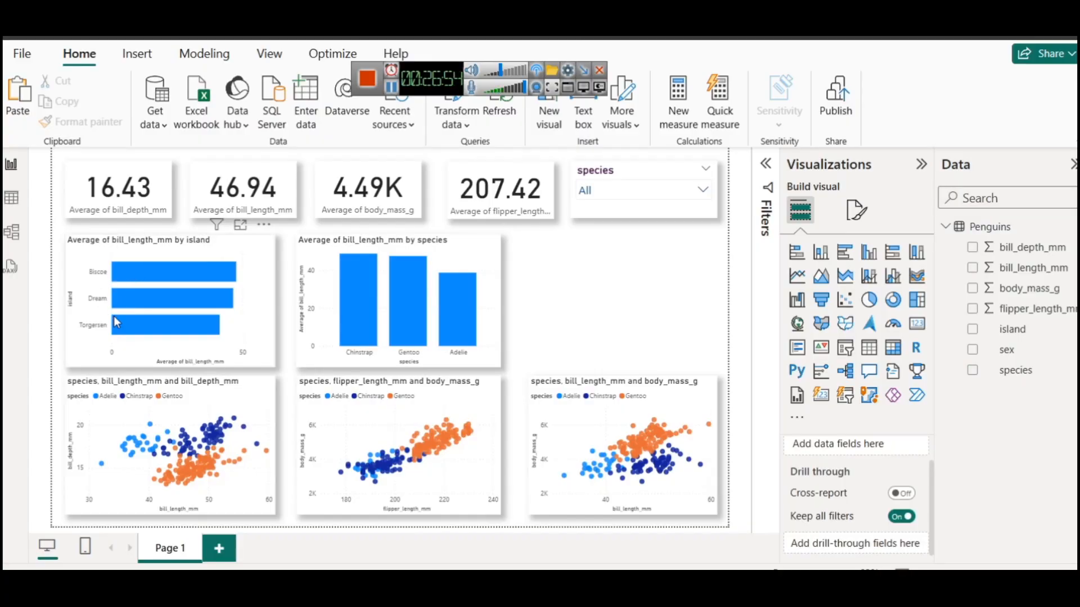
mouse_move(117, 332)
mouse_move(181, 279)
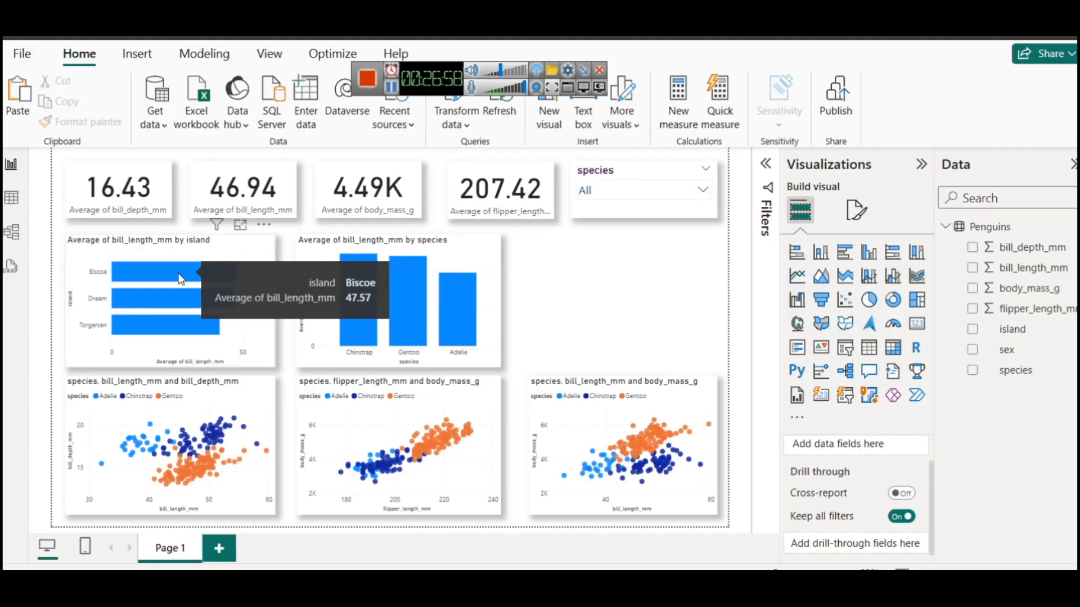
mouse_move(184, 325)
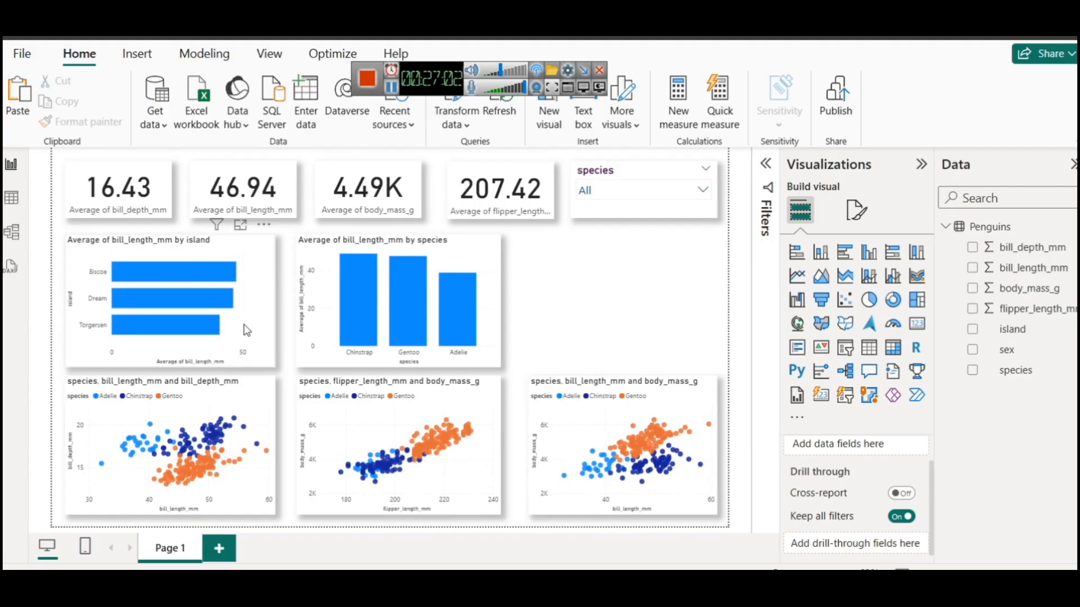
click(248, 283)
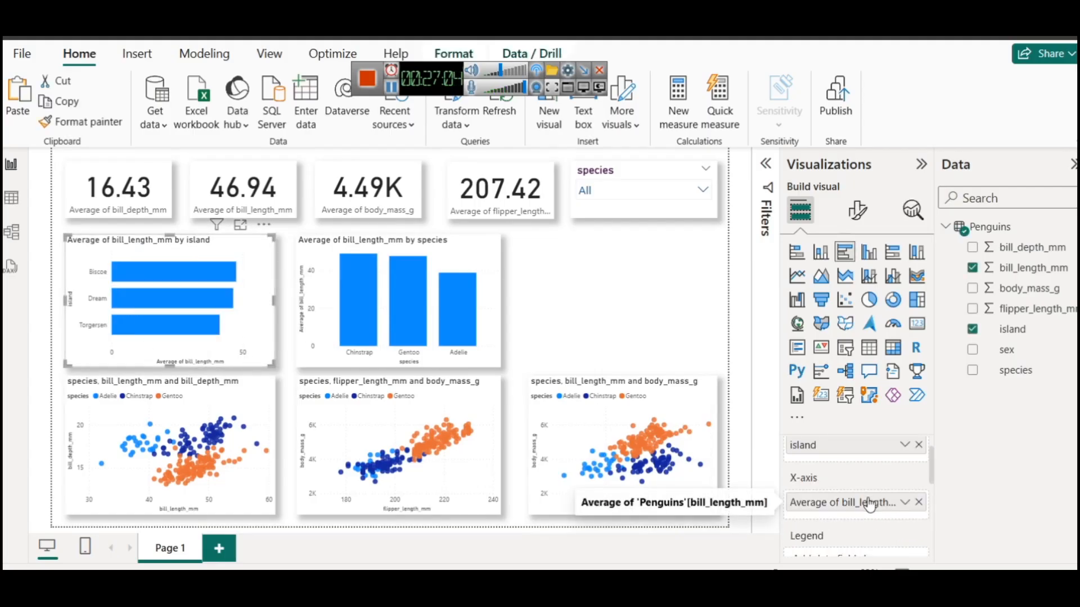
scroll(865, 486, up, 1)
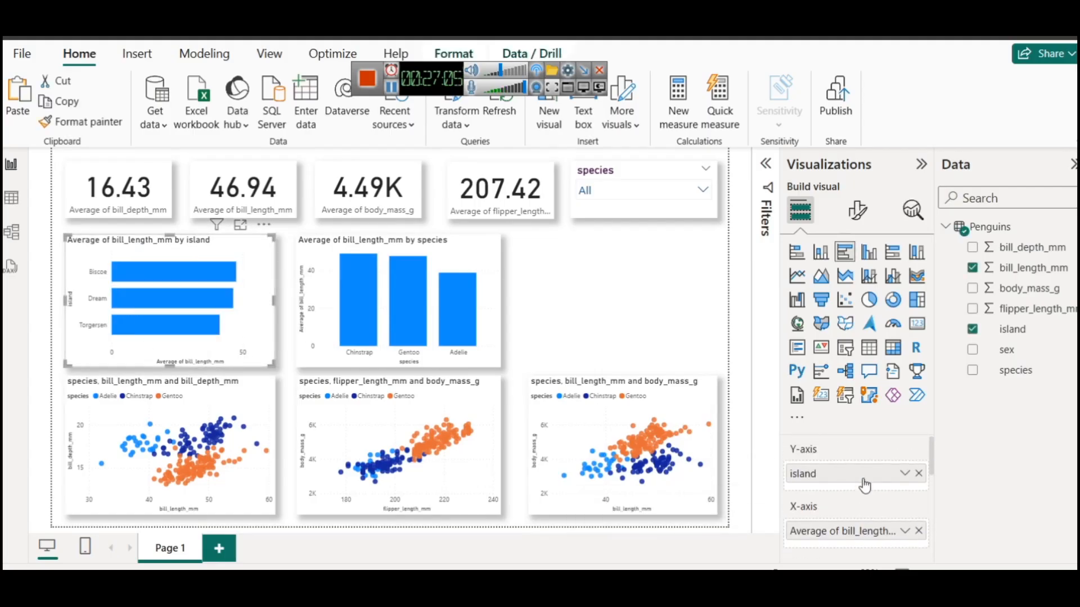
click(919, 531)
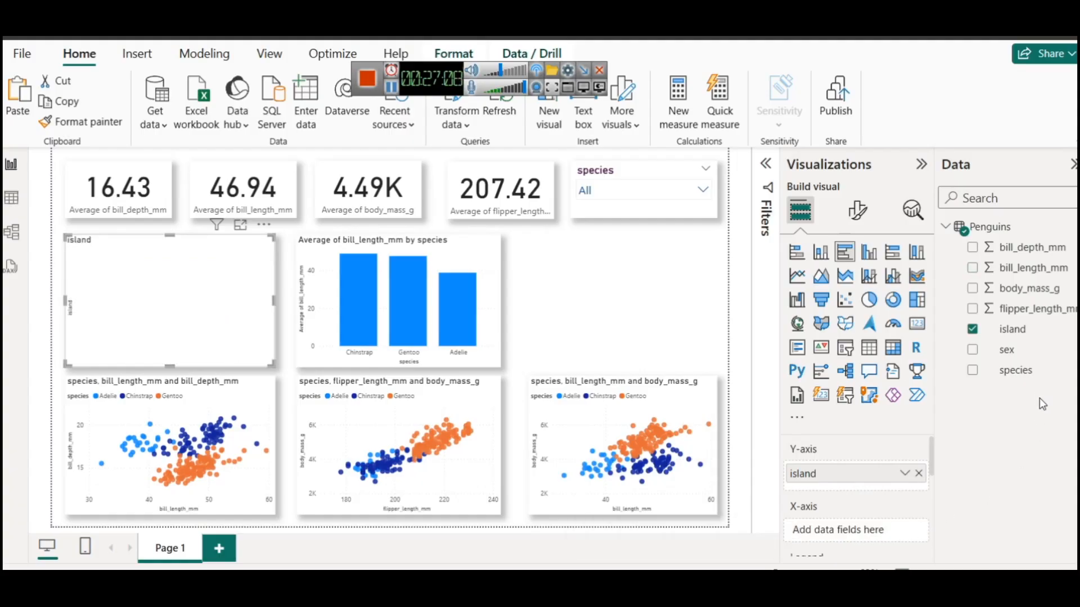
drag(1028, 372, 875, 529)
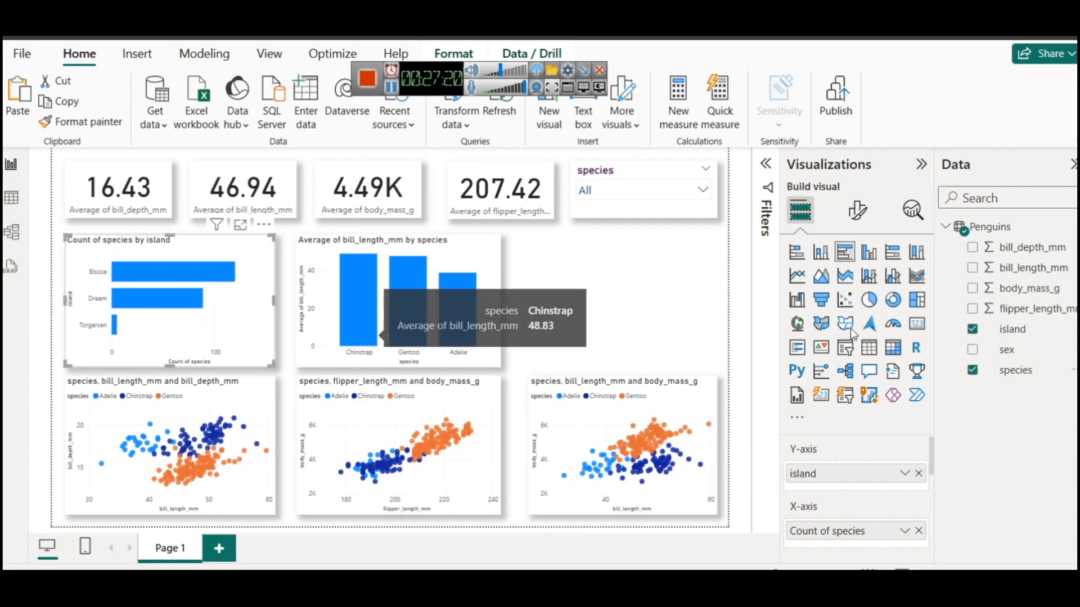
Convert the island chart of species counts to a ribbon chart with species as its legend
click(917, 278)
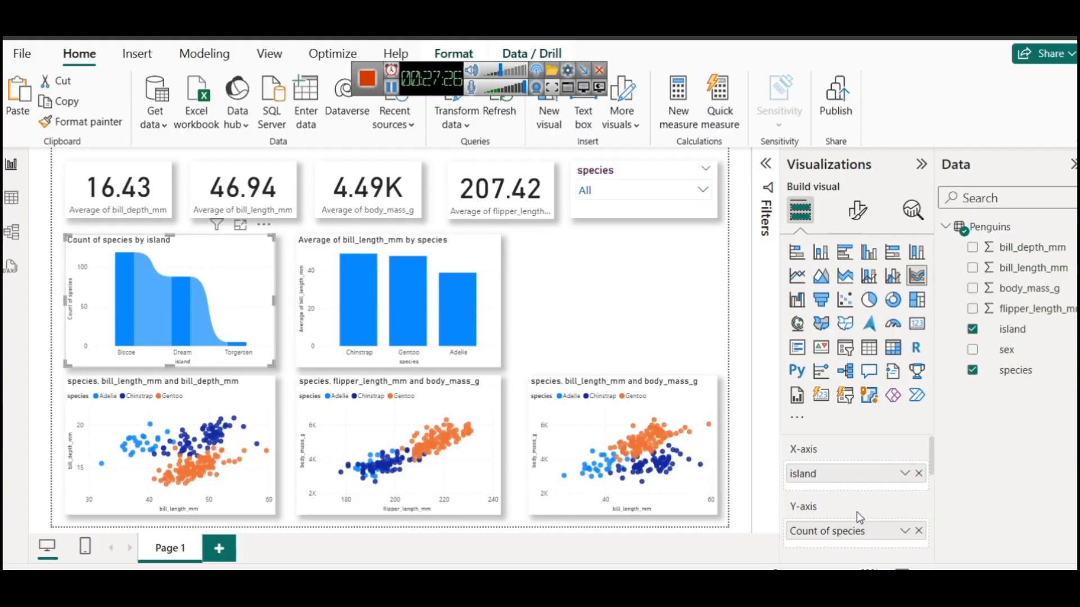
scroll(856, 509, down, 2)
scroll(856, 509, up, 2)
scroll(894, 506, down, 2)
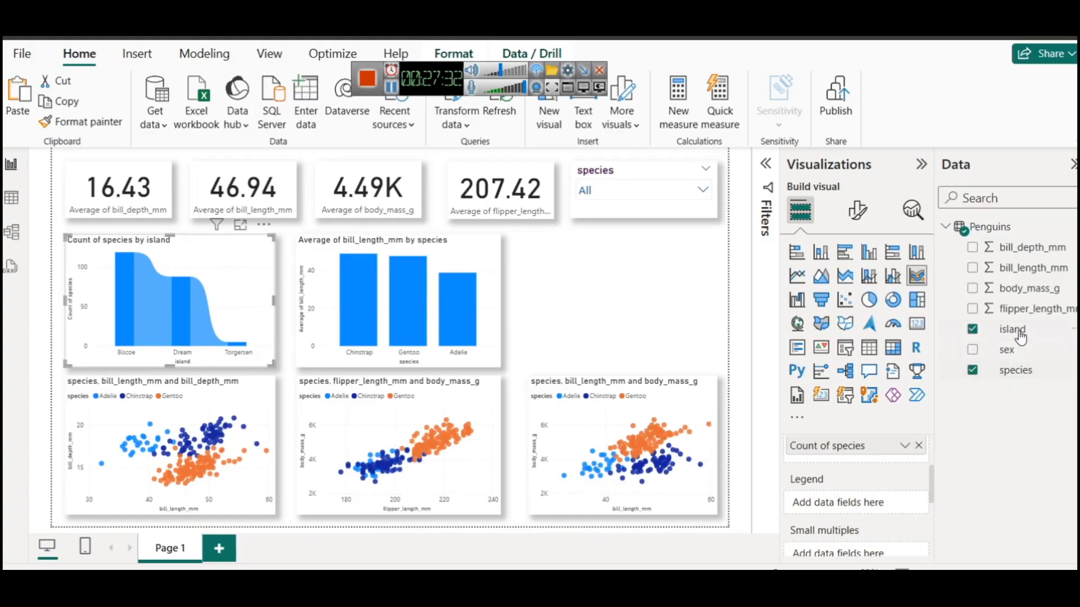
scroll(846, 471, up, 2)
scroll(842, 465, down, 2)
drag(1011, 372, 845, 504)
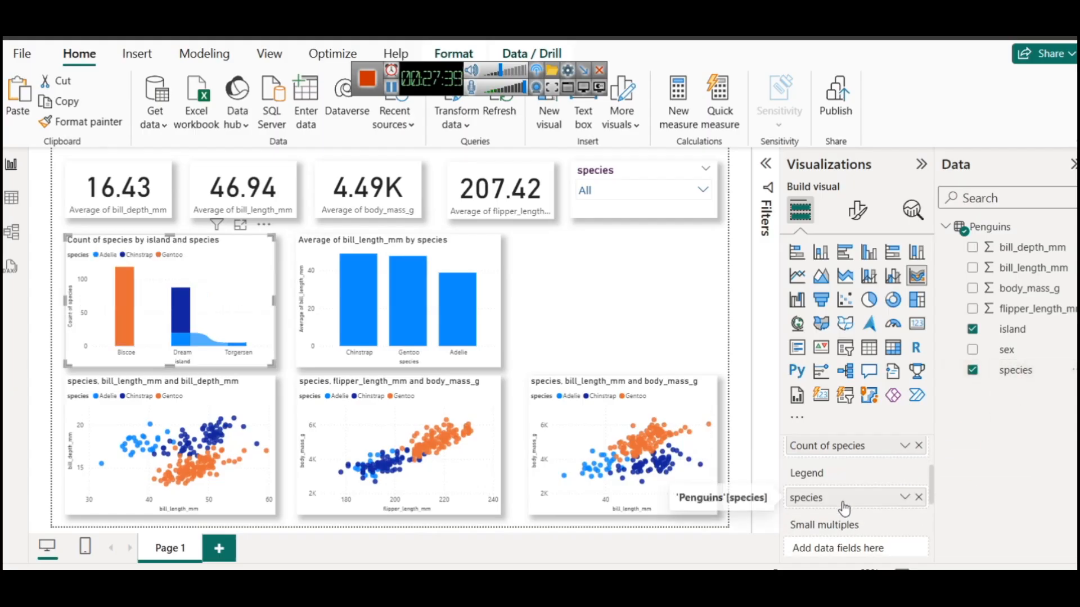
Inspect the species counts for Torgersen and Dream in the enlarged ribbon chart and return to the report
click(240, 226)
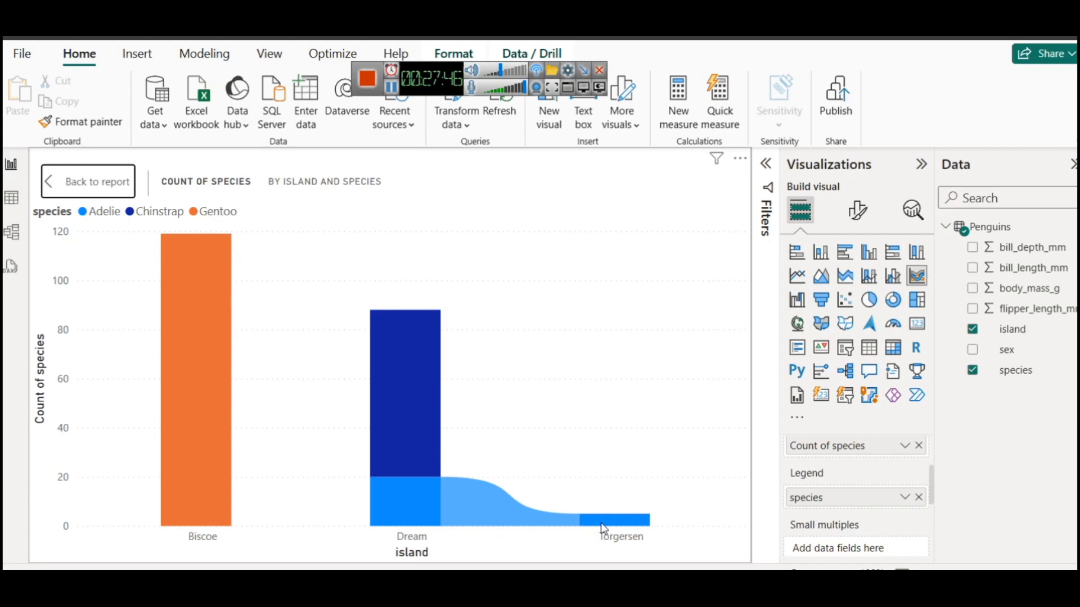
mouse_move(603, 527)
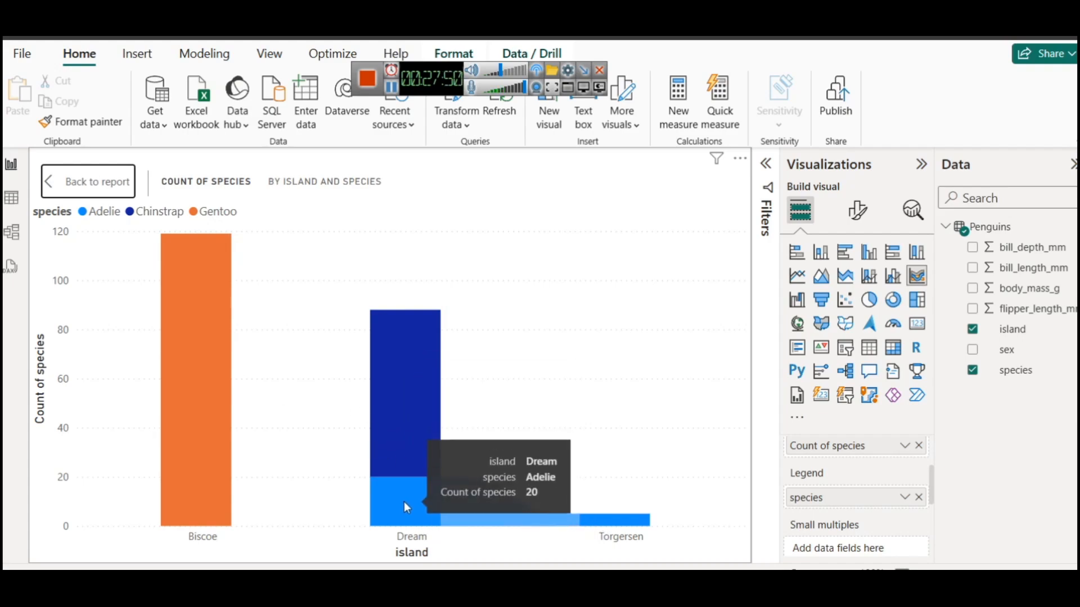
click(96, 181)
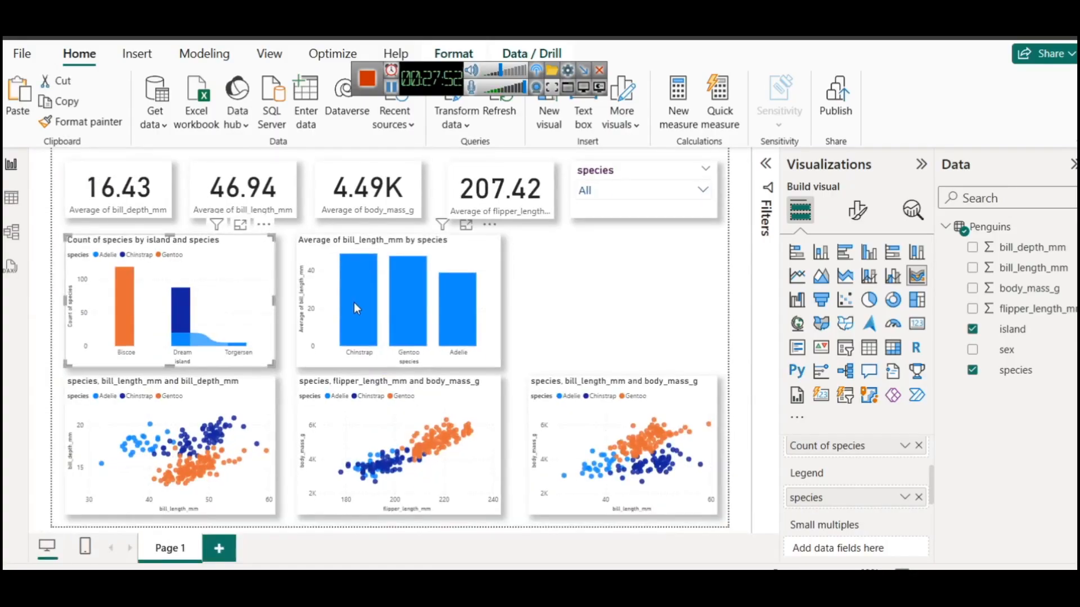
click(550, 295)
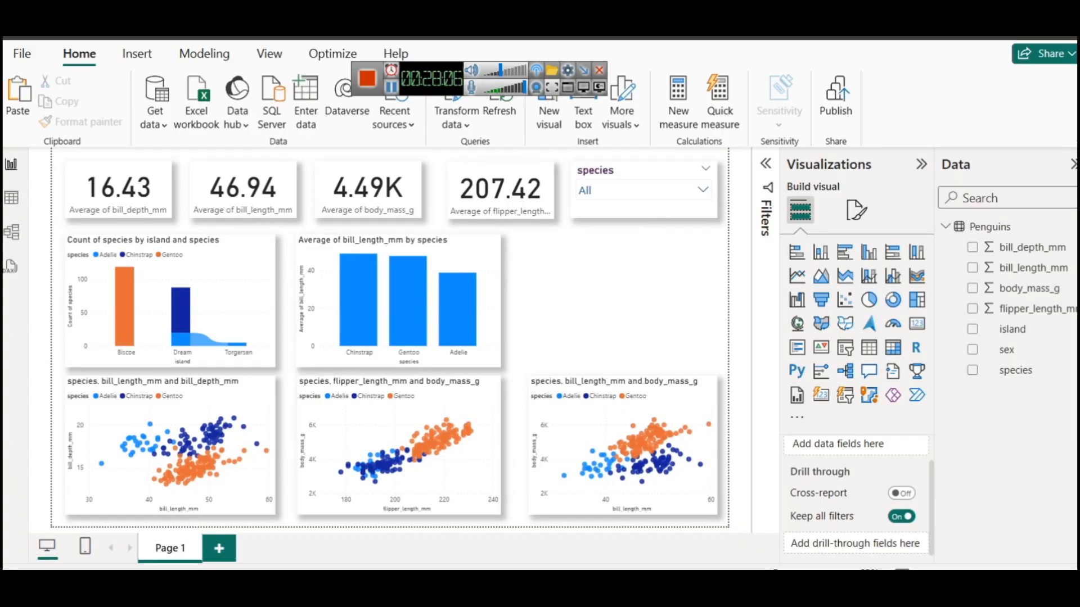
Switch to the Book1 workbook in Excel and examine the Day and Temp table's gap at day 5 and the X series
mouse_move(515, 587)
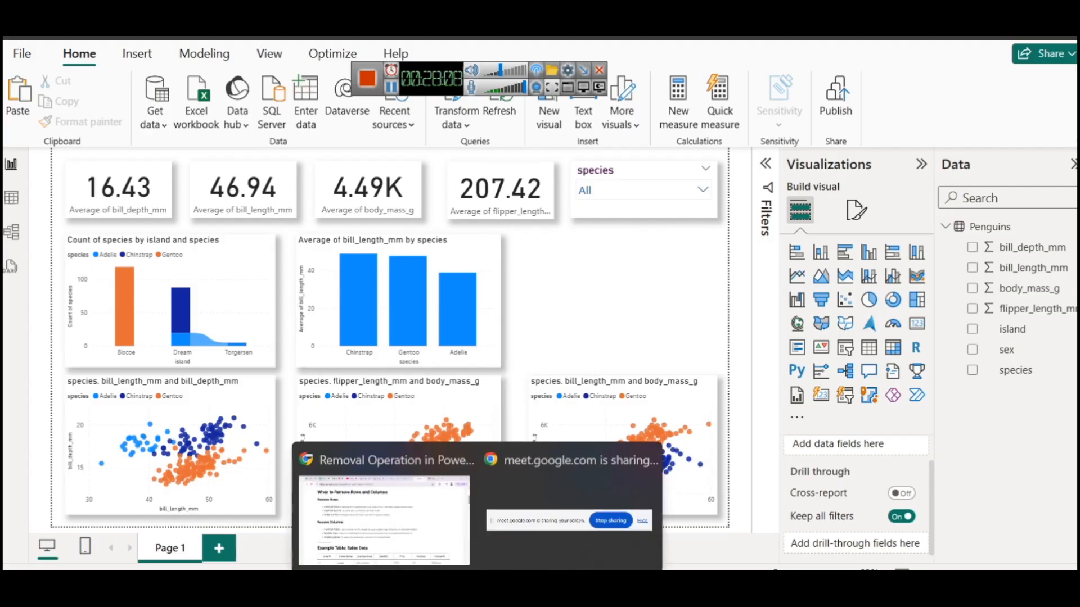
mouse_move(474, 550)
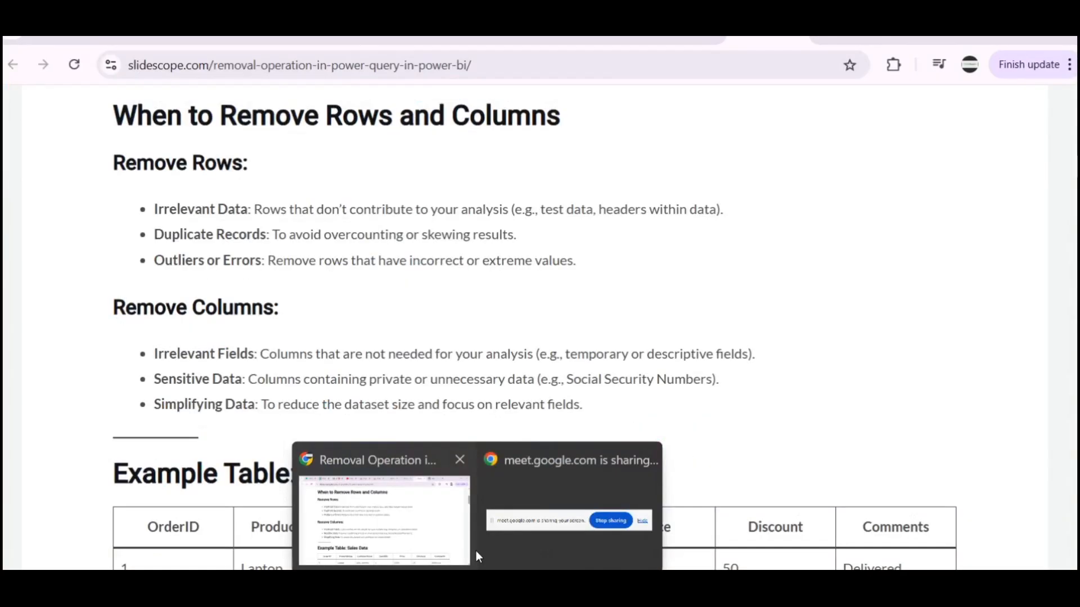
click(476, 555)
mouse_move(439, 587)
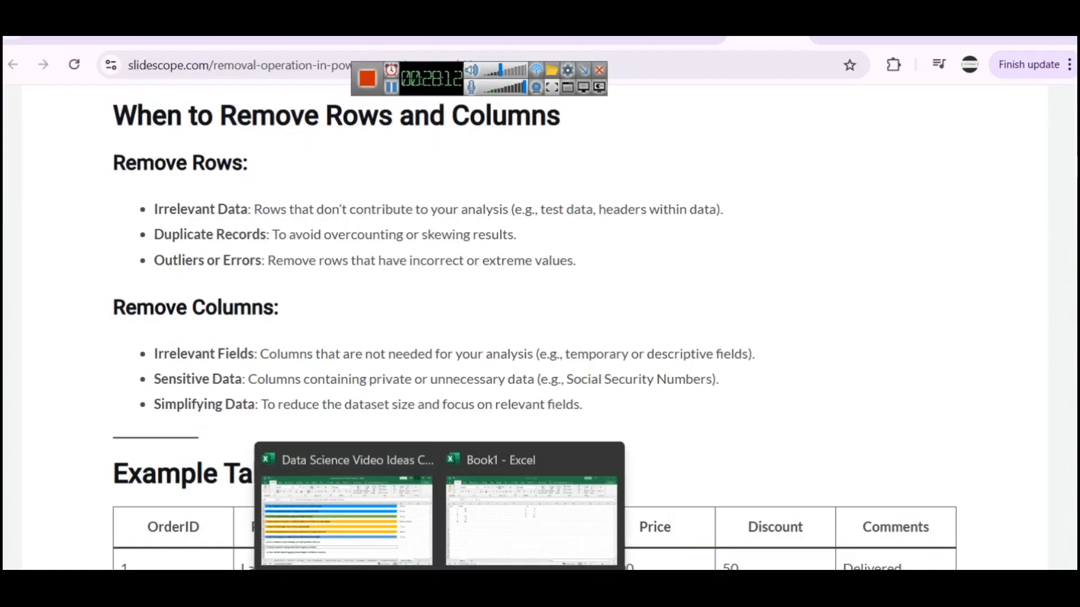
click(470, 504)
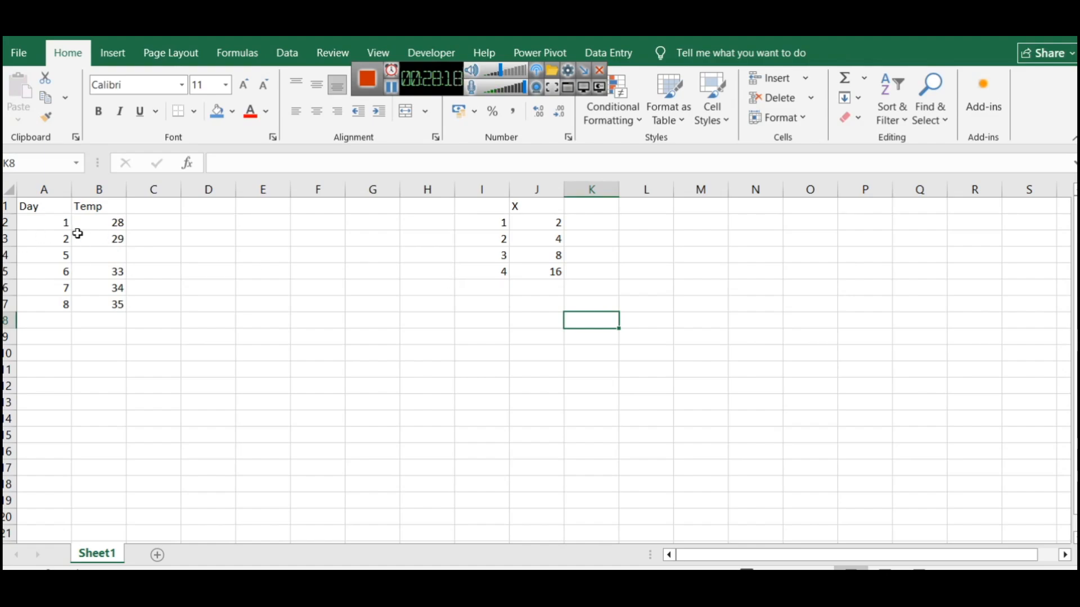
click(100, 236)
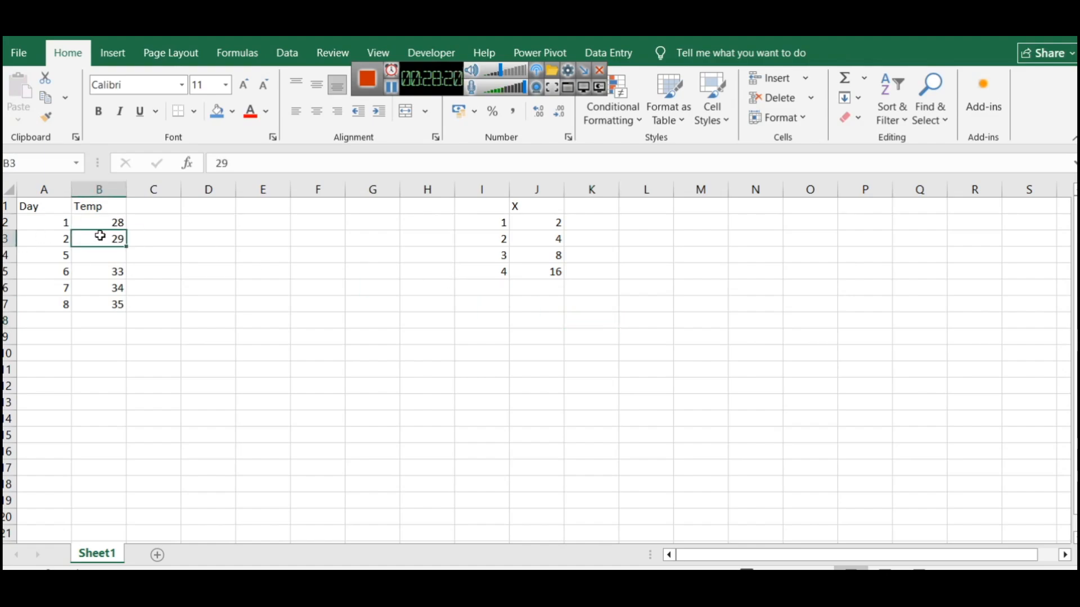
click(98, 272)
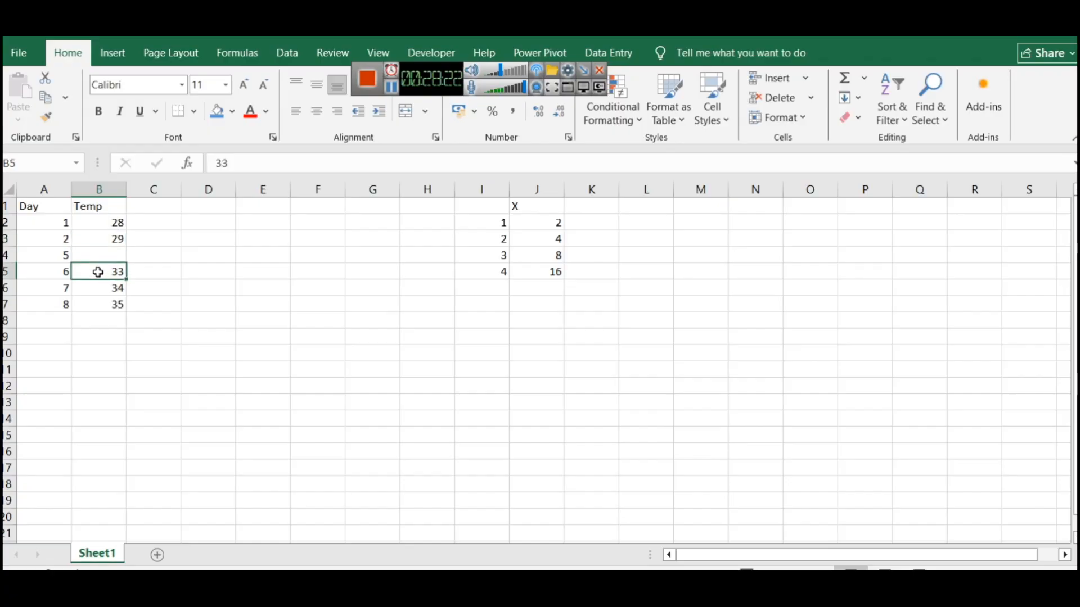
click(65, 260)
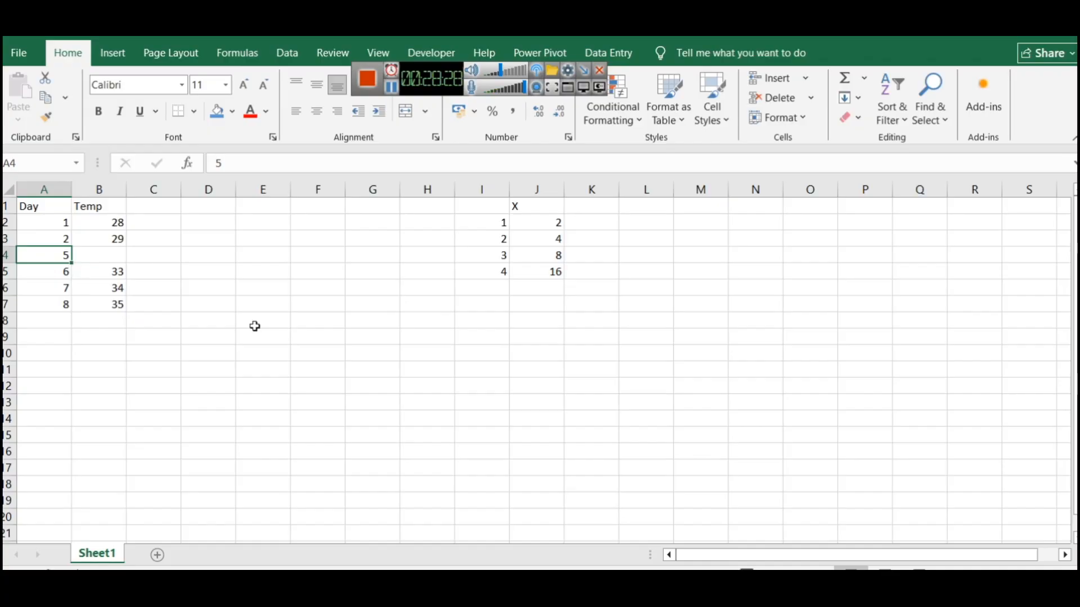
click(551, 222)
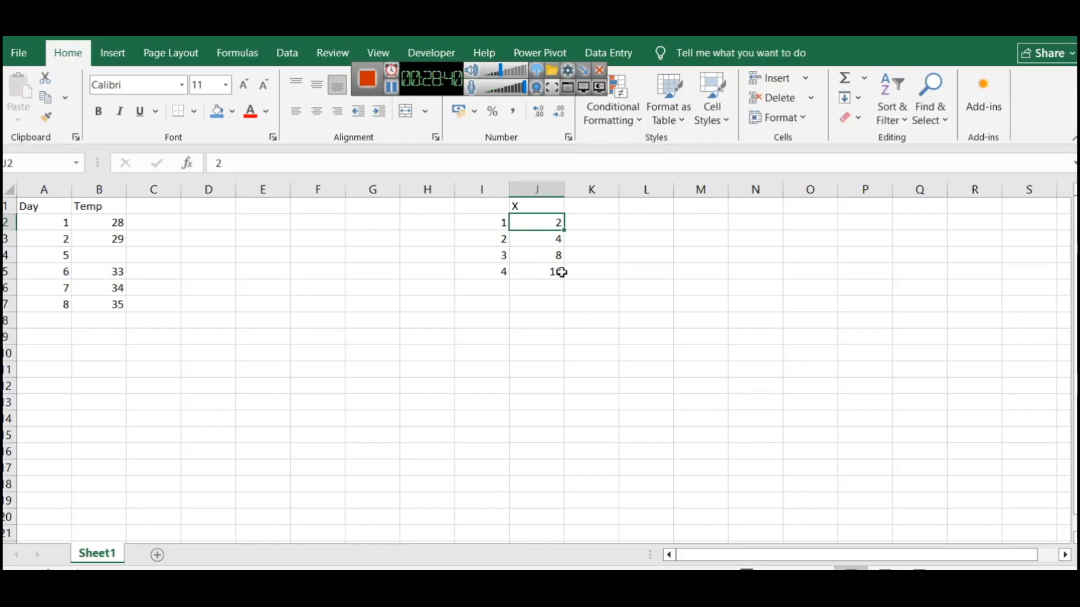
Enter the series 3, 9, 27 and 81 in cells M2 to M5
click(713, 221)
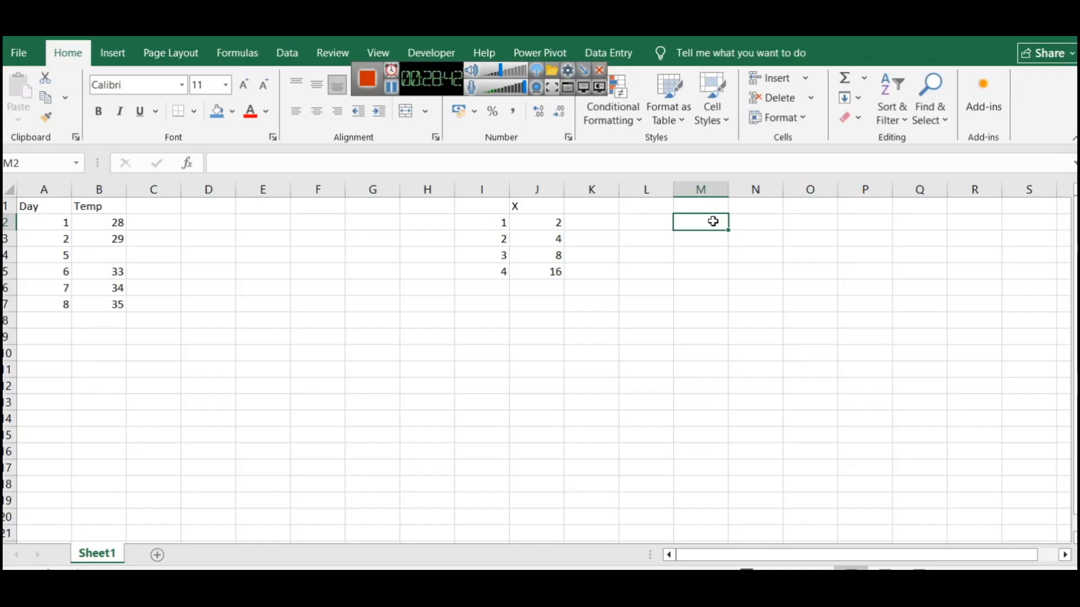
text(3)
key(Return)
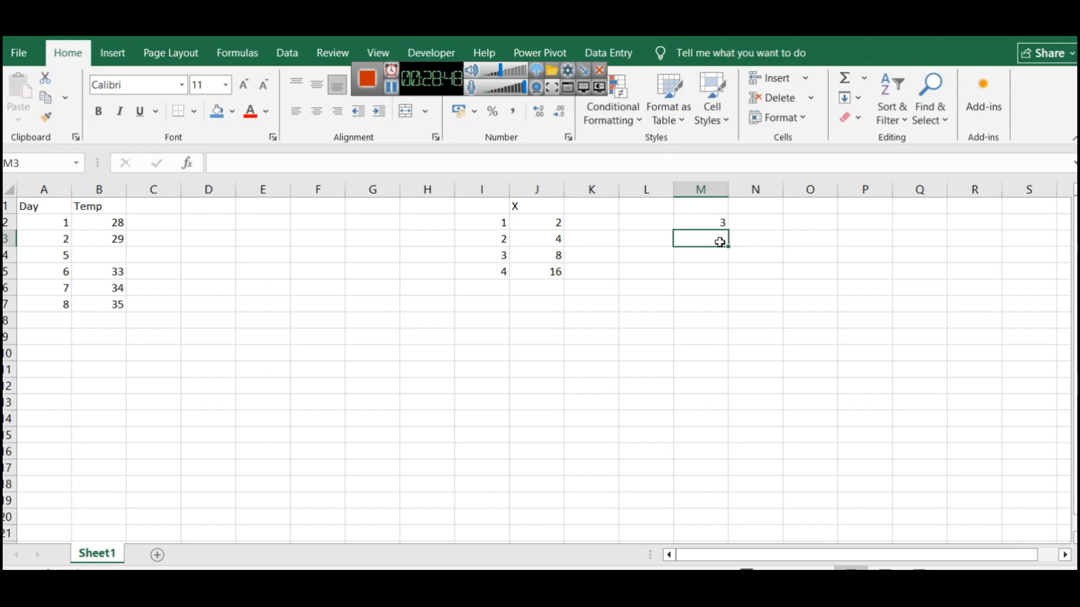
text(9)
key(Return)
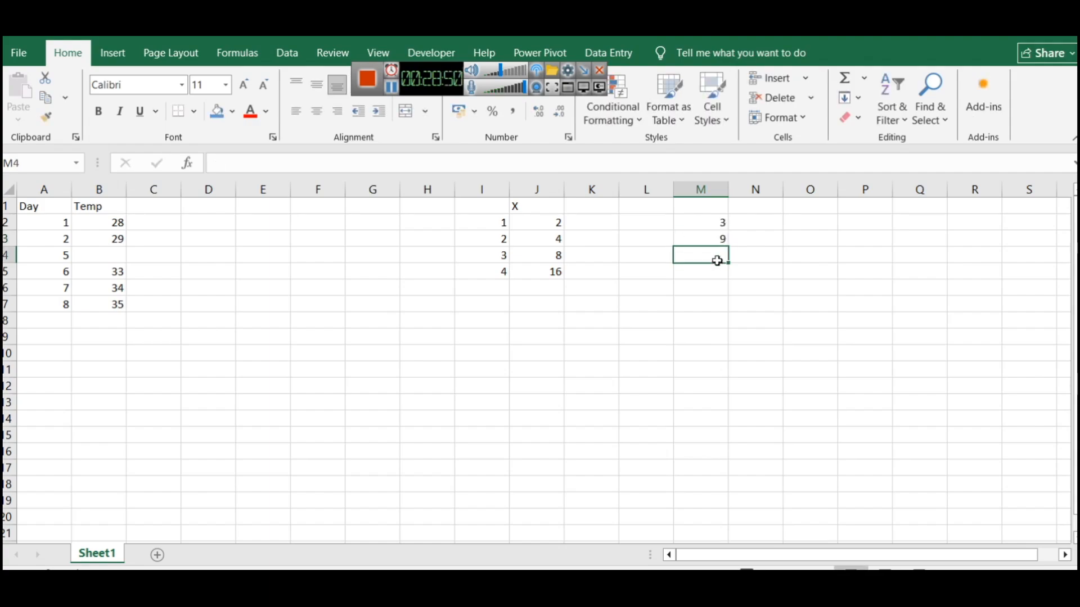
text(27)
key(Return)
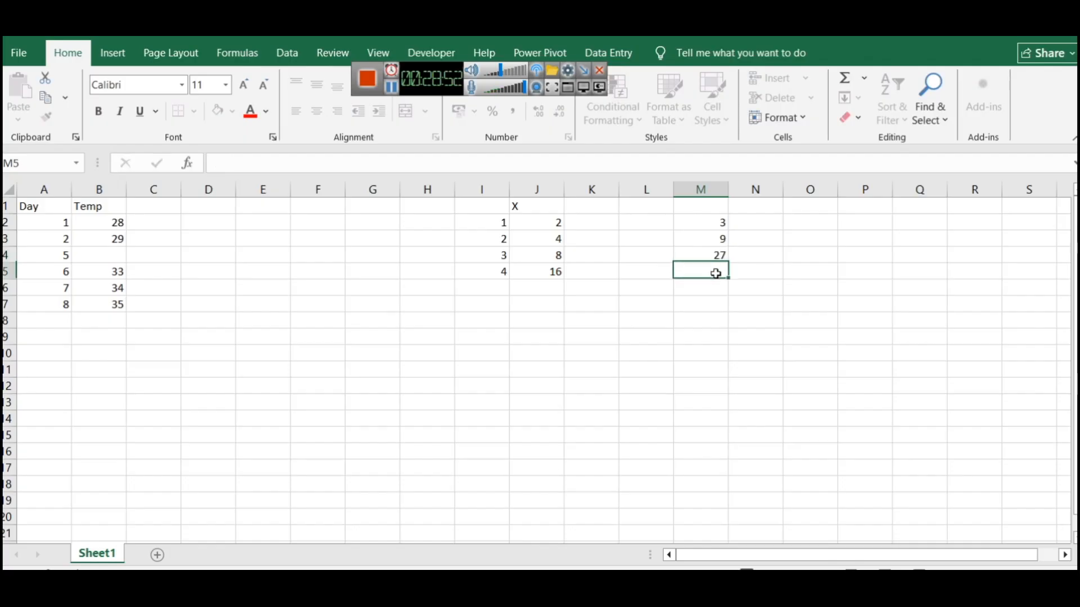
text(81)
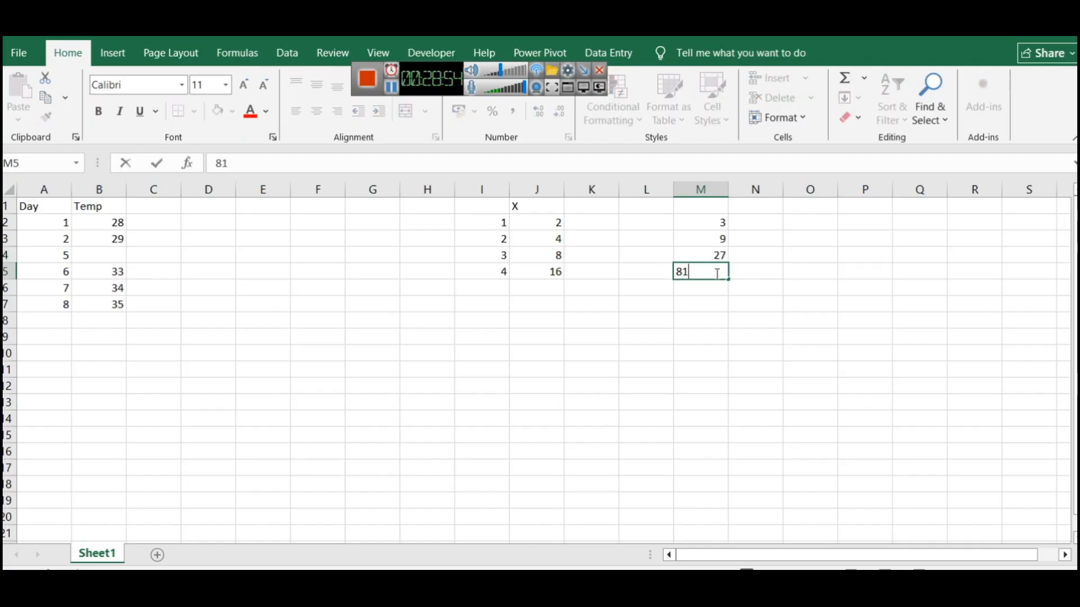
click(730, 312)
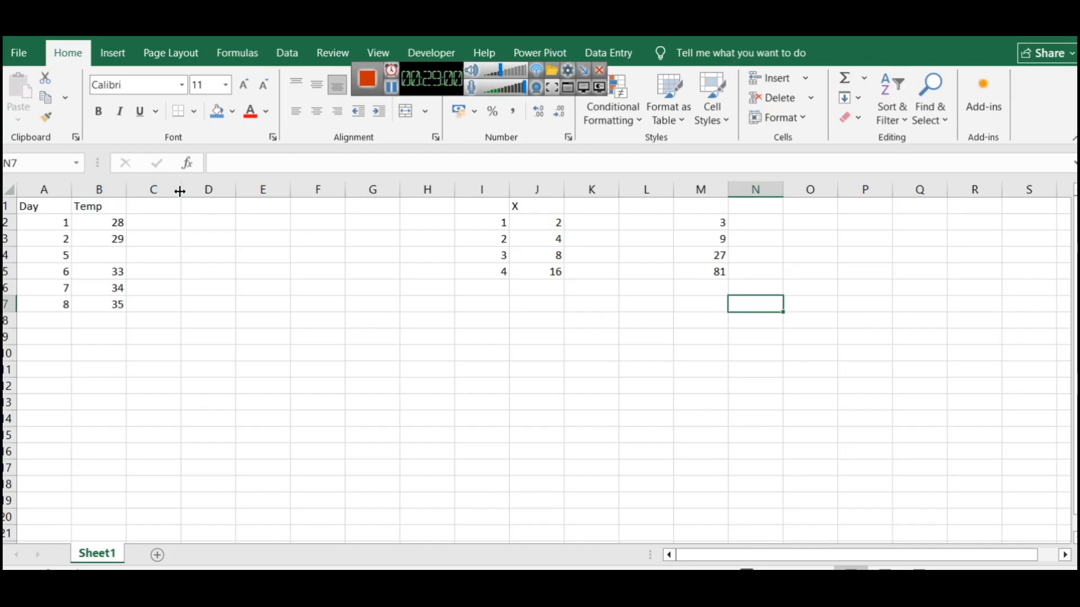
Widen column C and enter "linear" in cell C3
drag(181, 189, 400, 189)
click(254, 239)
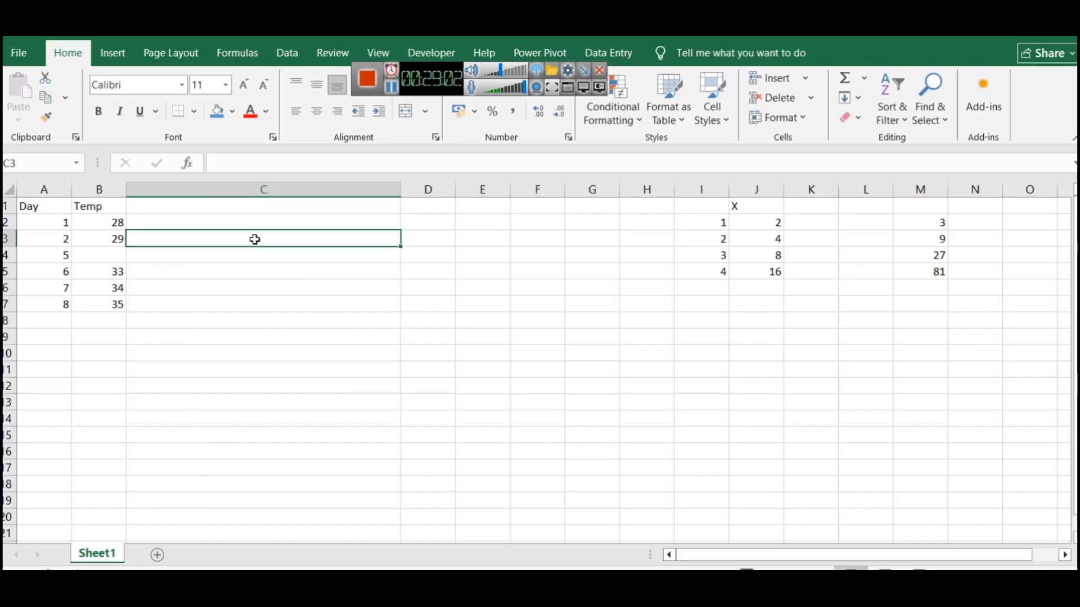
text(linear)
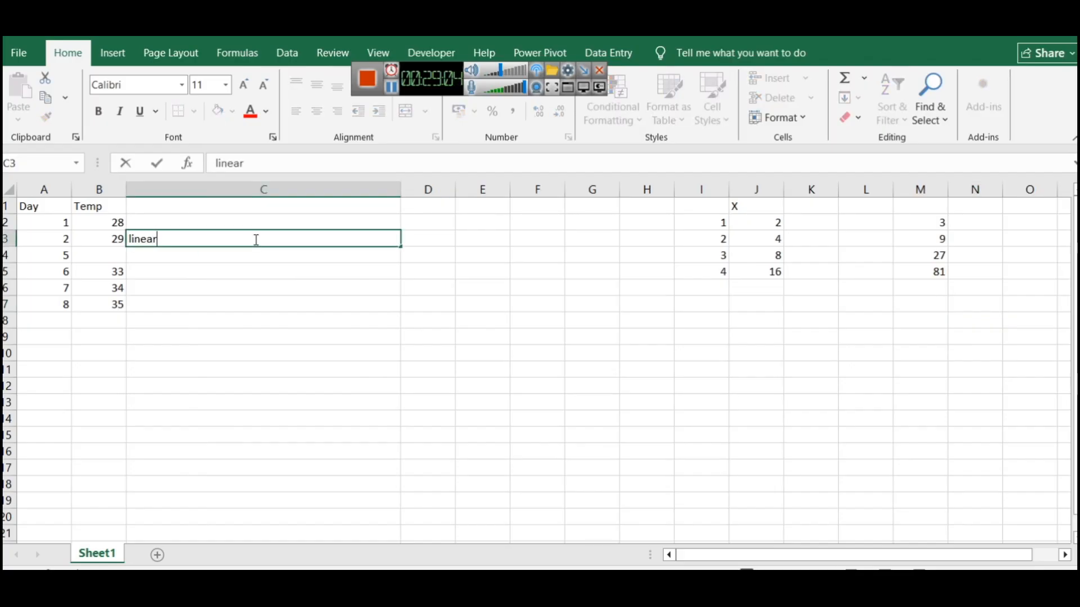
click(231, 251)
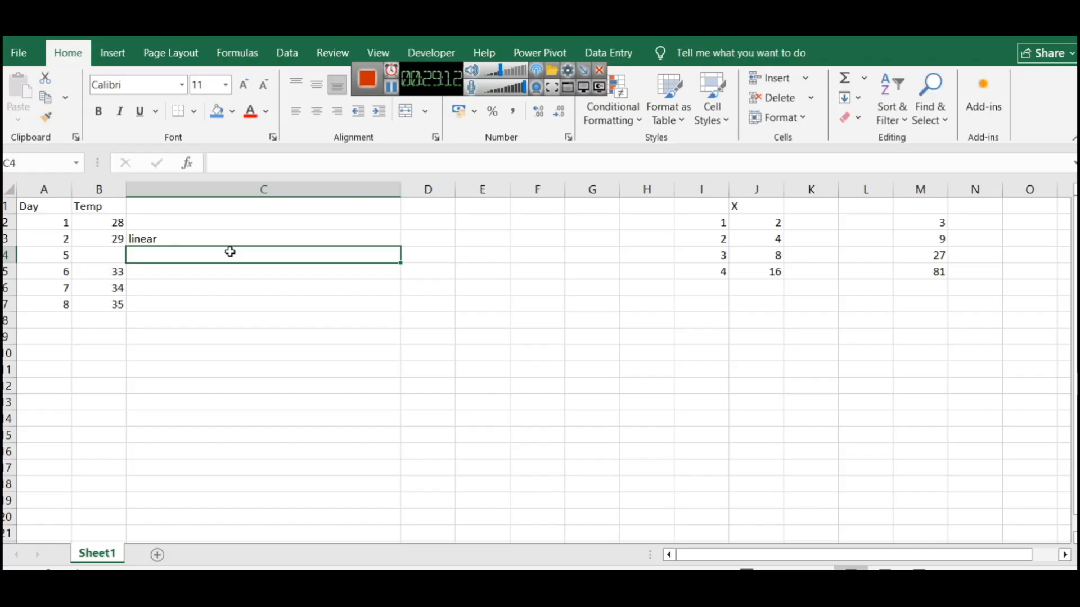
Enter "quadradic", "cubic" and "polynomial" in cells C4 to C6
text(c)
text(quadrad)
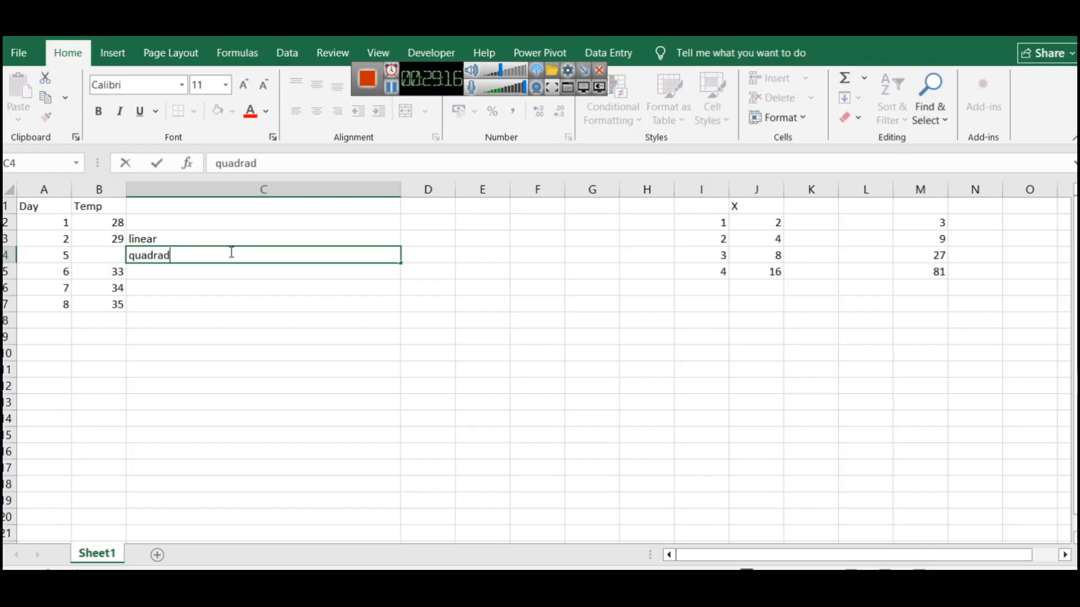
text(ic)
key(Return)
text(cubi)
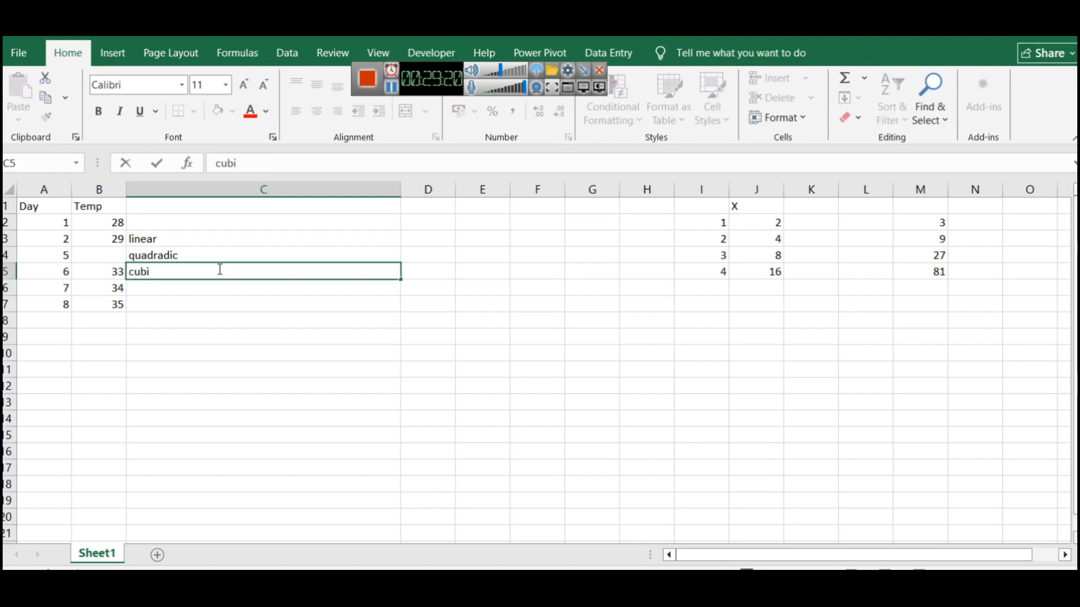
text(c)
click(200, 284)
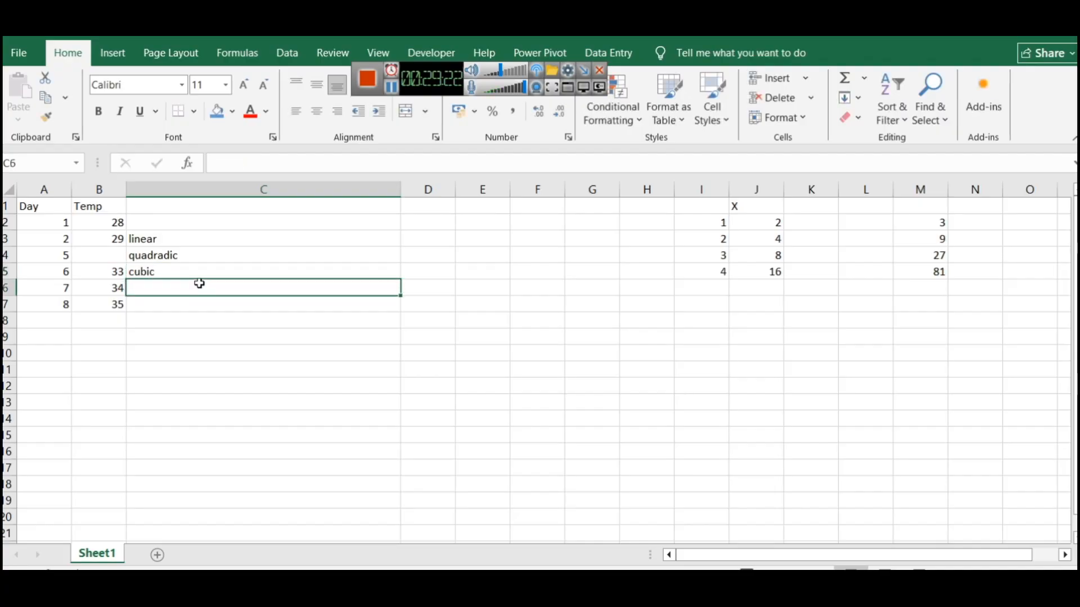
text(polyno)
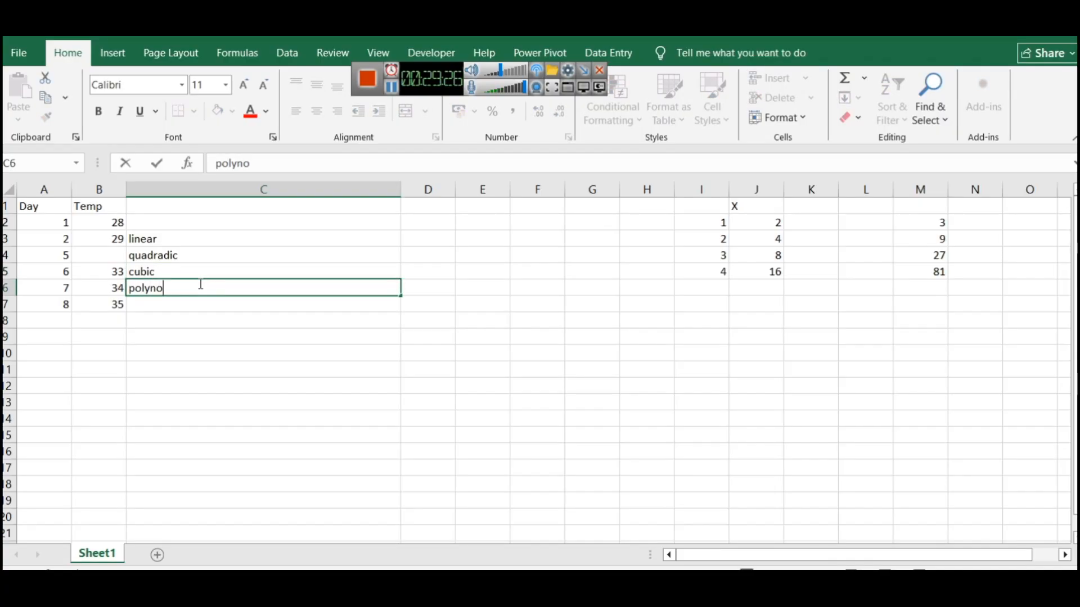
text(mill;)
click(198, 271)
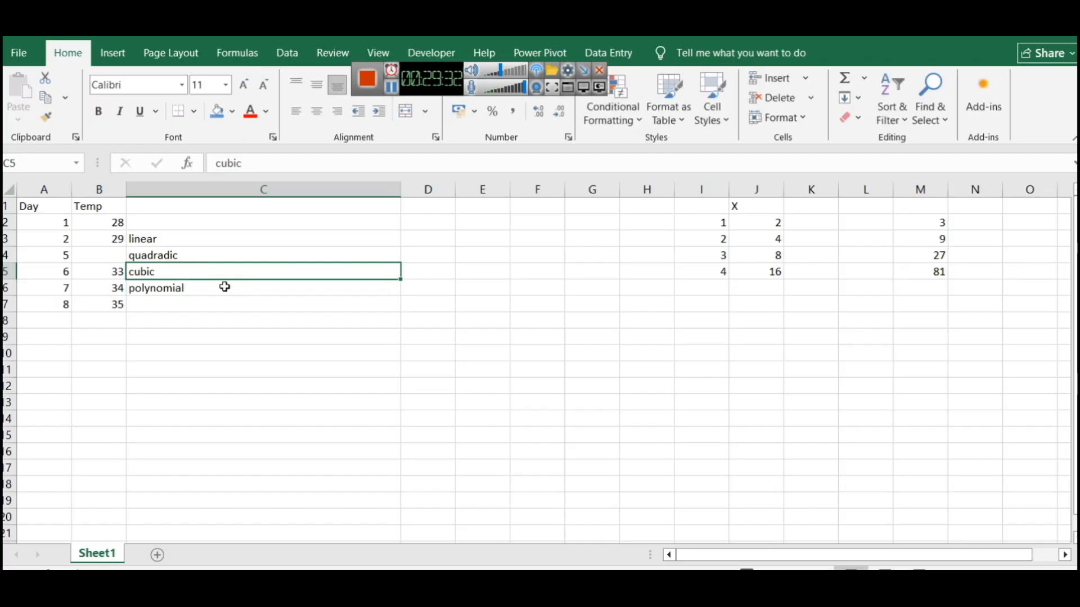
click(225, 287)
key(BackSpace)
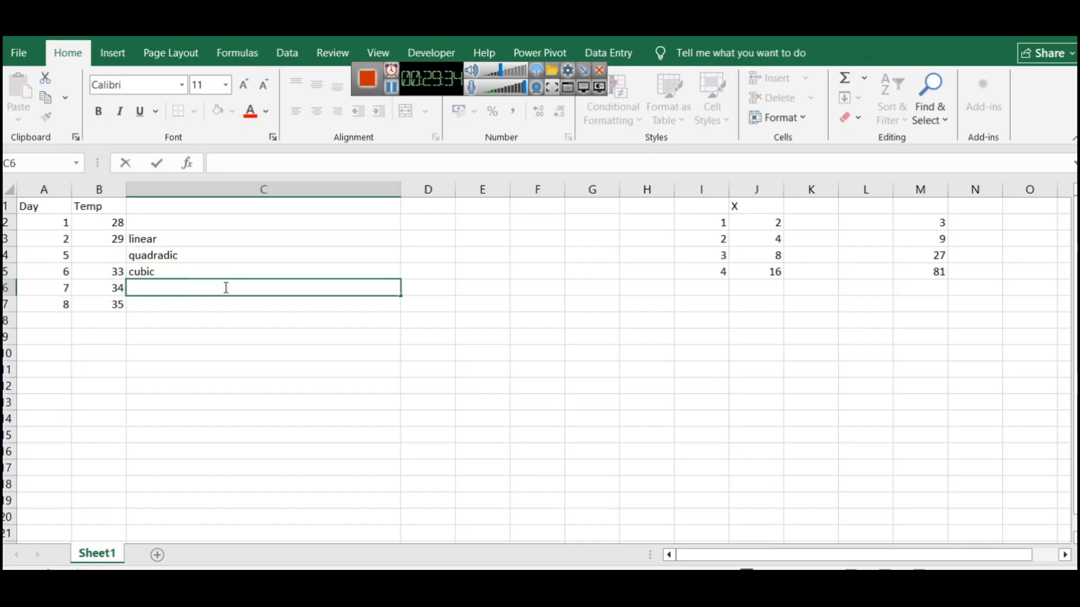
key(Escape)
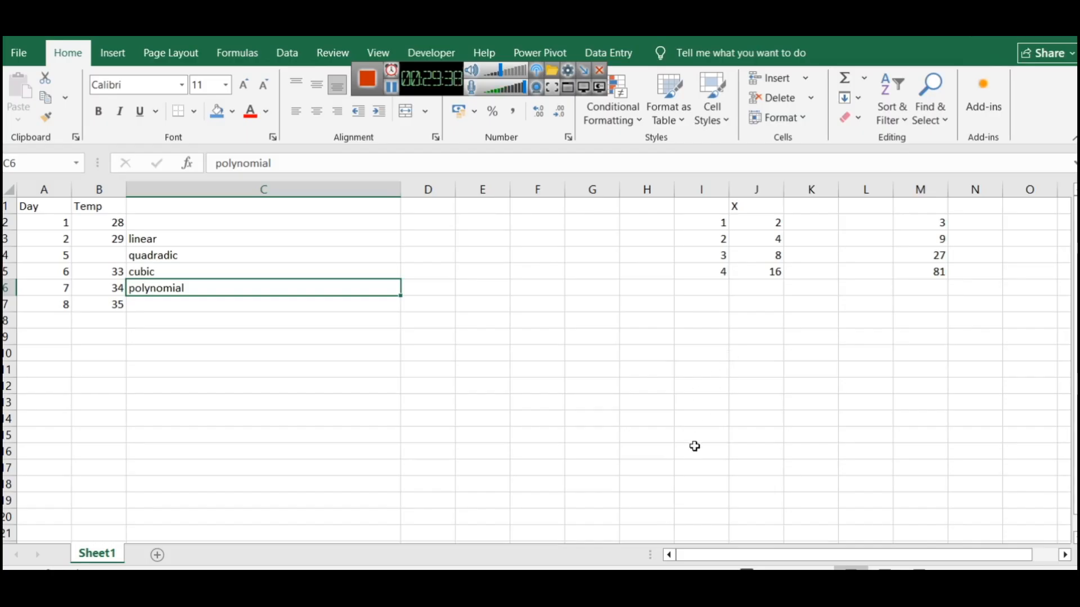
Switch to the penguins.csv page on GitHub in Firefox and examine the Adelie, Torgersen record with missing measurements in row 5
mouse_move(514, 596)
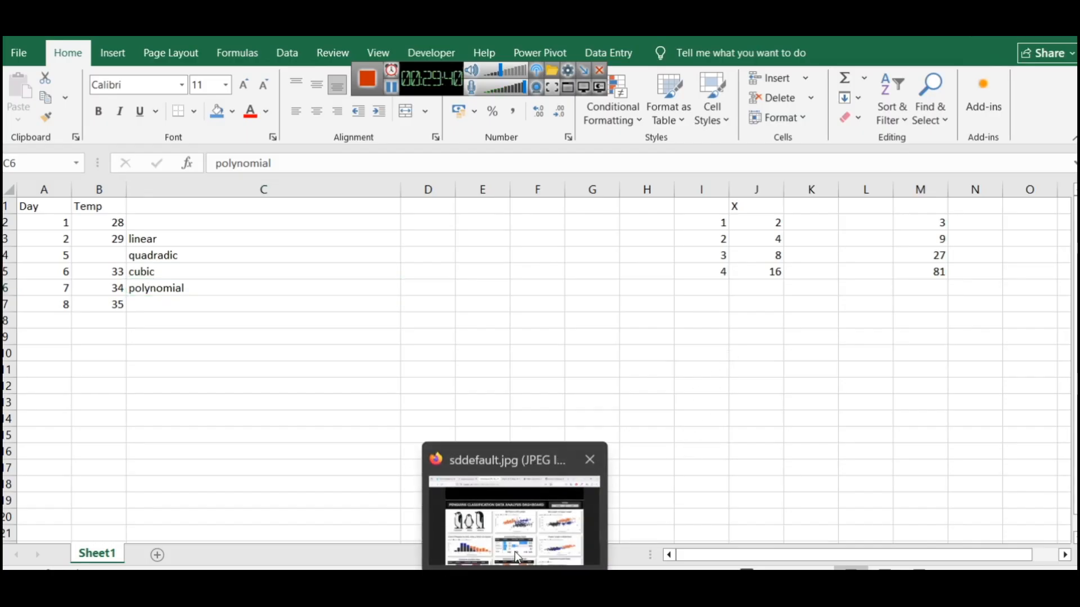
click(513, 552)
click(780, 39)
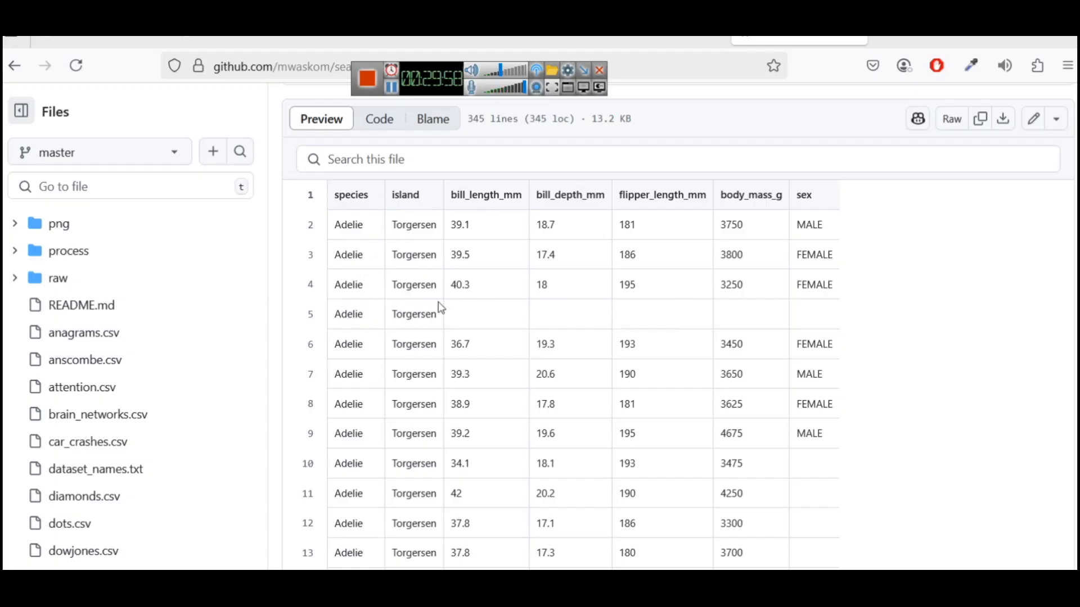
double_click(353, 316)
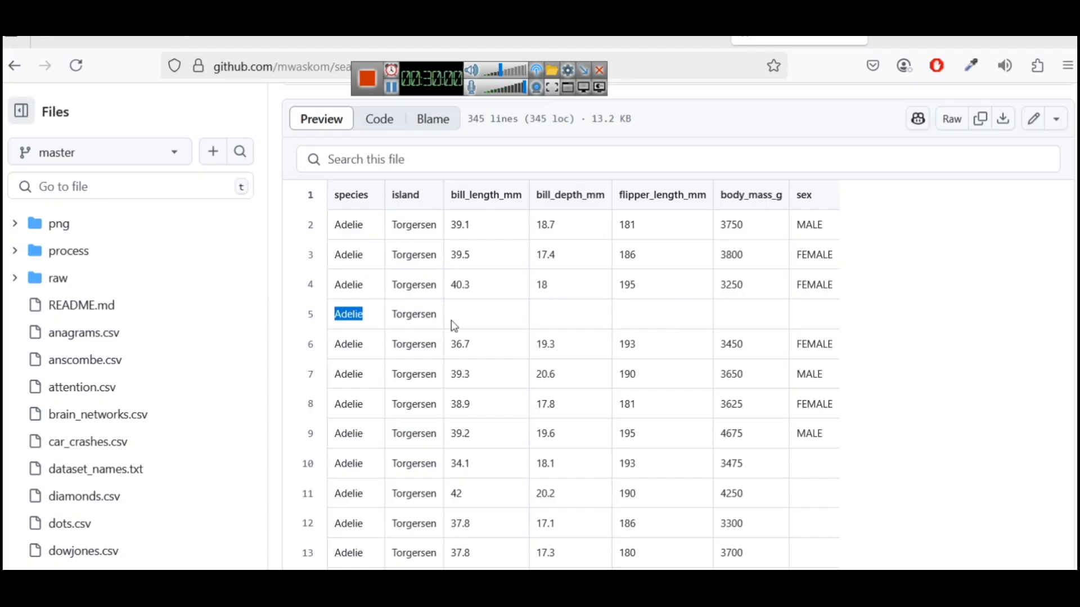
click(476, 325)
Switch back to Power BI, duplicate the species slicer and place the copy directly beneath the original
key(alt+Tab)
click(628, 224)
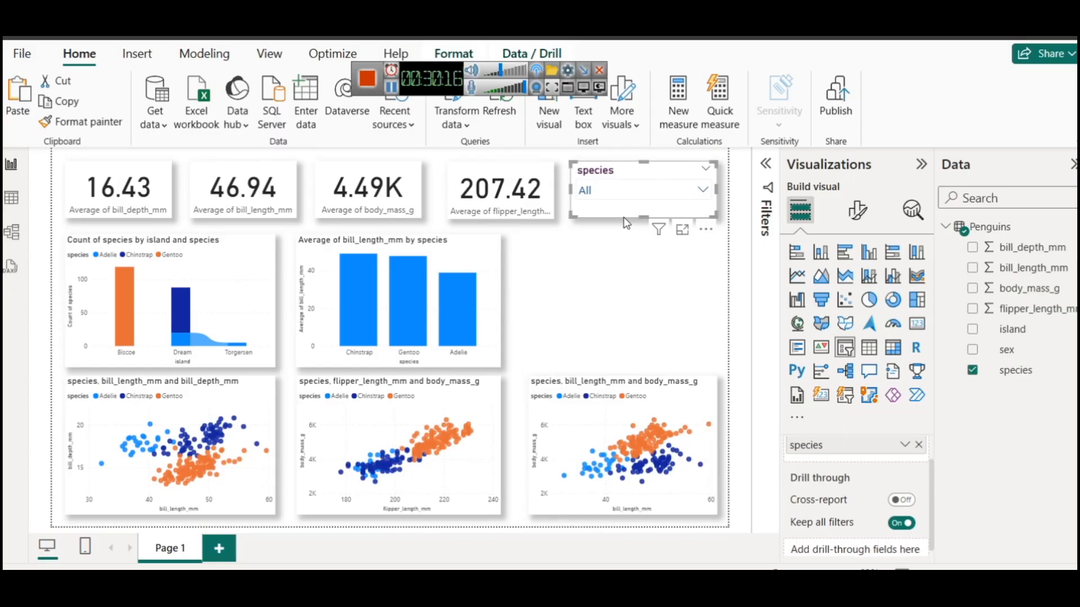
key(alt+Tab)
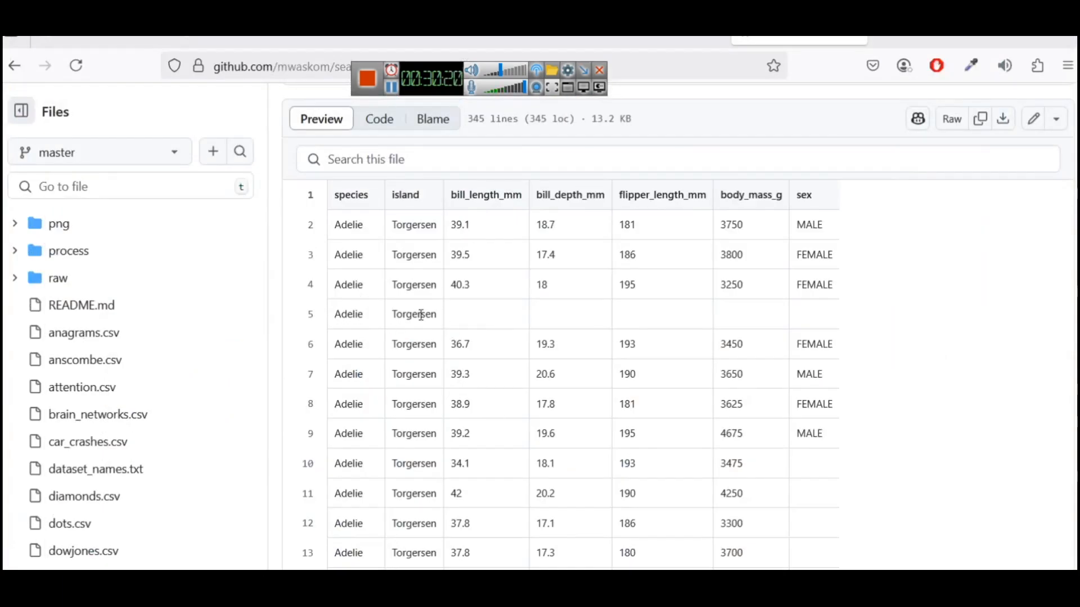
key(alt+Tab)
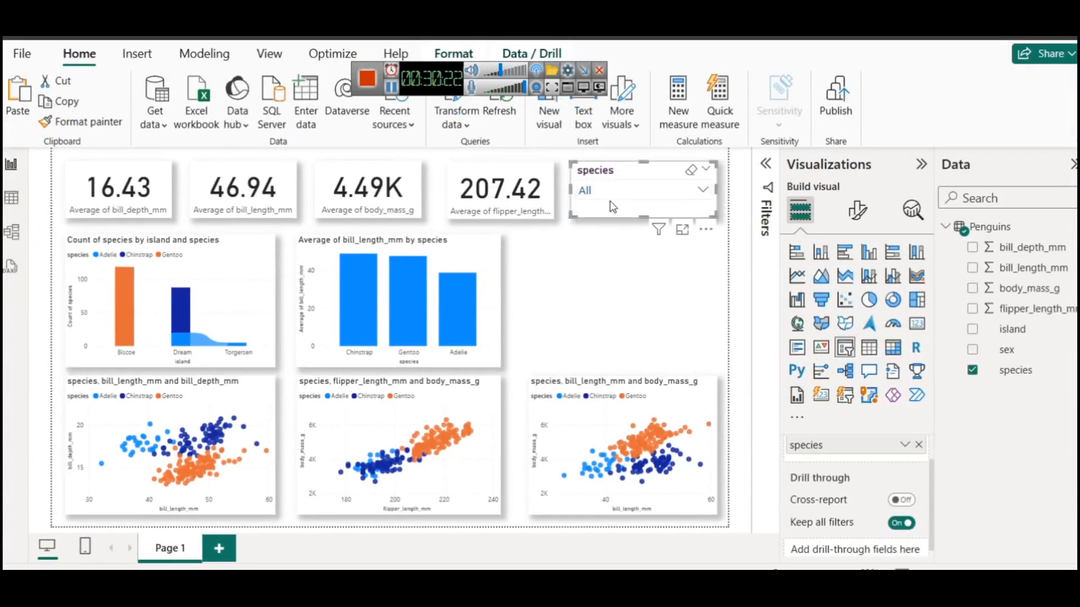
key(ctrl+c)
key(ctrl+v)
drag(628, 283, 606, 271)
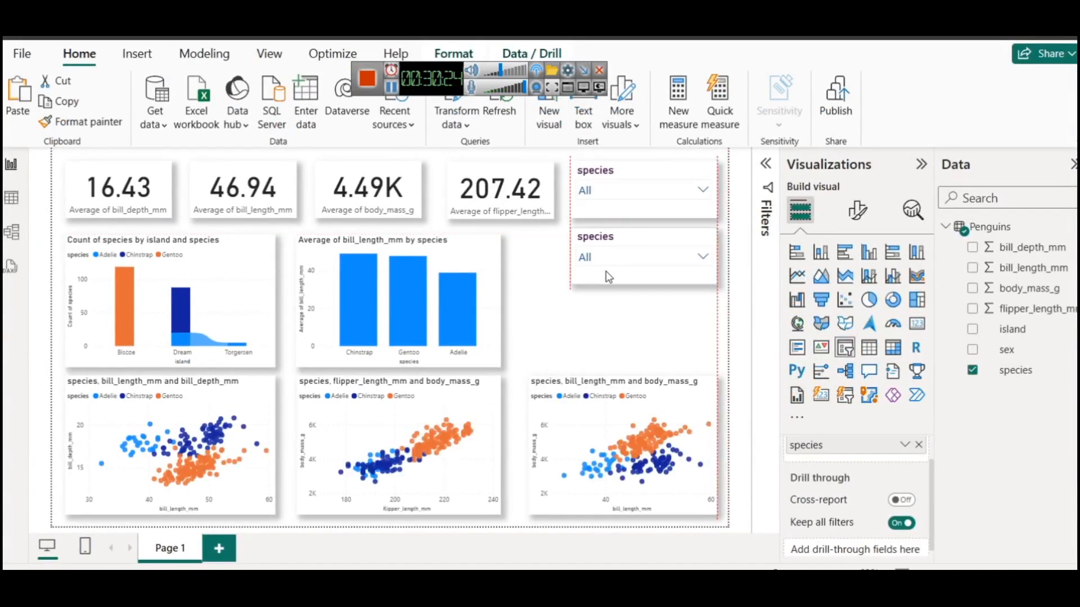
Replace the species field with island in the copied slicer
click(918, 445)
drag(1039, 340, 894, 488)
drag(1012, 329, 827, 475)
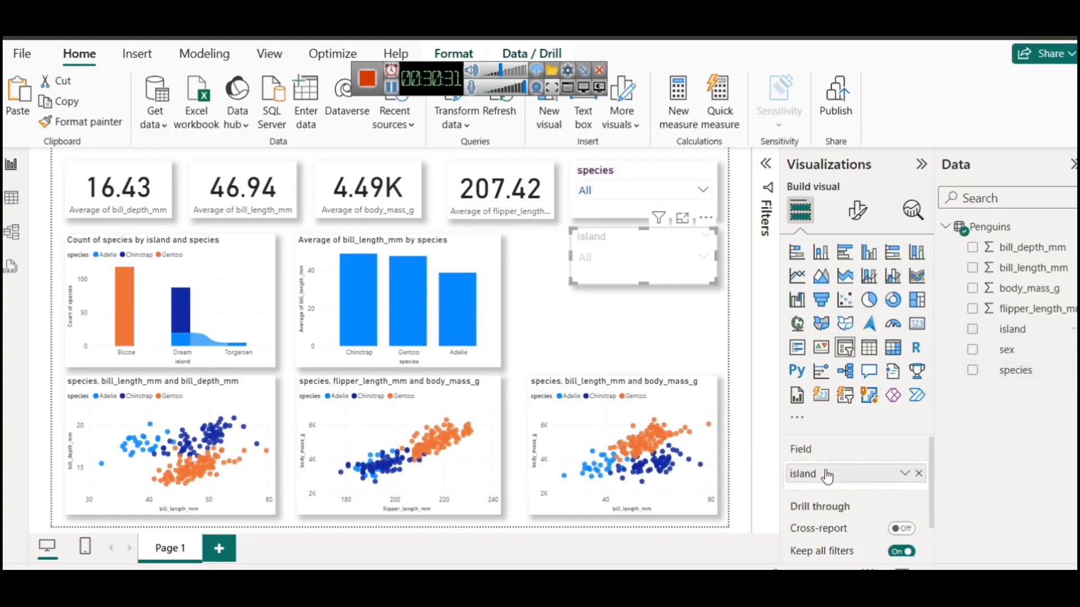
click(905, 473)
Filter the report to Torgersen with the island slicer and to Adelie with the species slicer
click(626, 256)
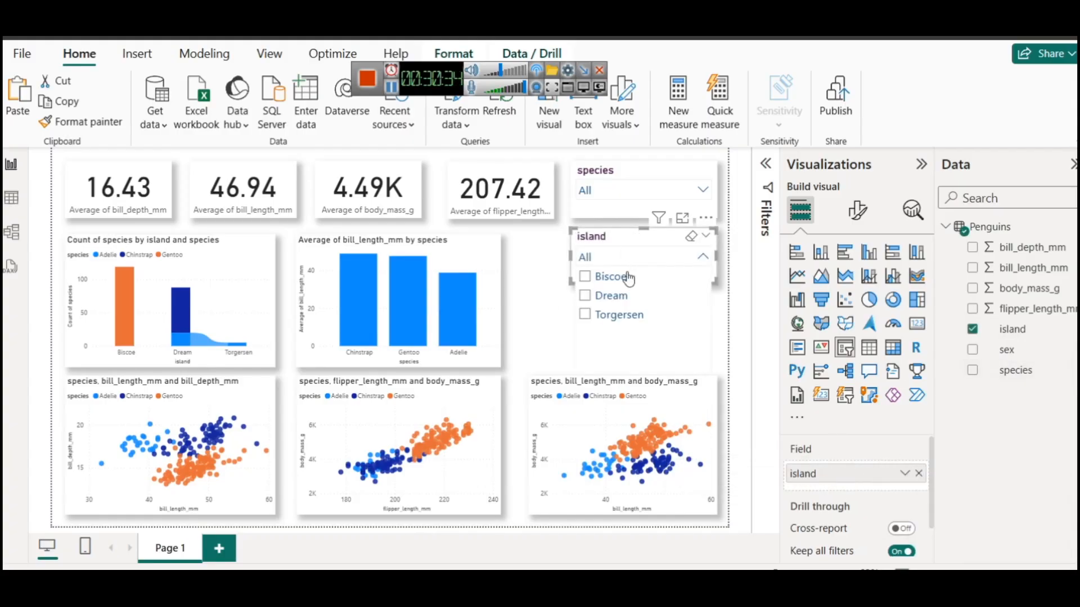
click(598, 312)
click(619, 185)
click(615, 211)
click(536, 307)
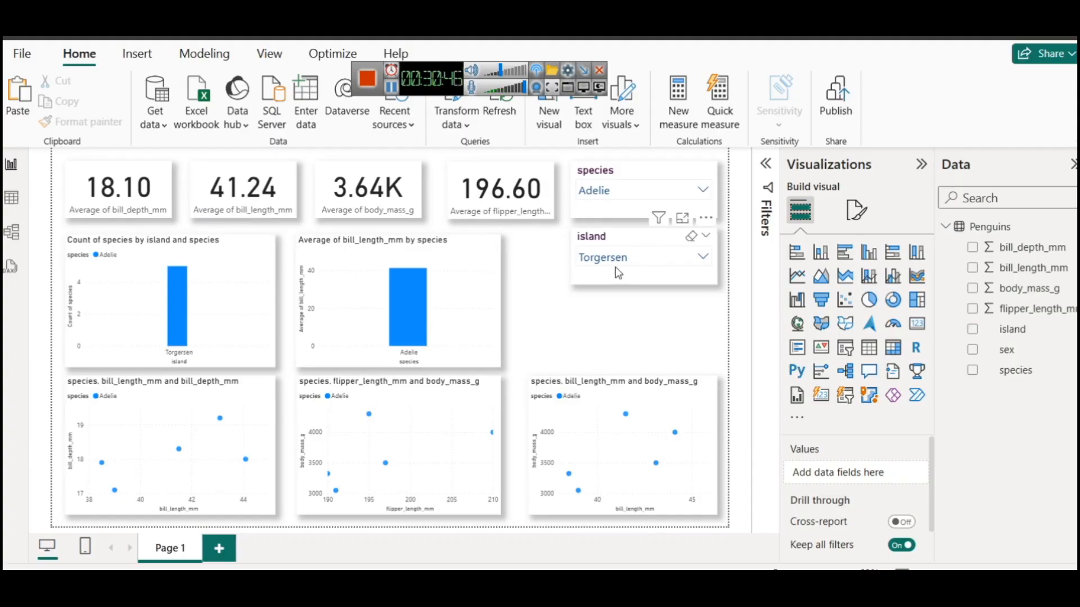
Switch to the penguins.csv page on GitHub in Firefox to review the Torgersen records, and return to Power BI
mouse_move(515, 602)
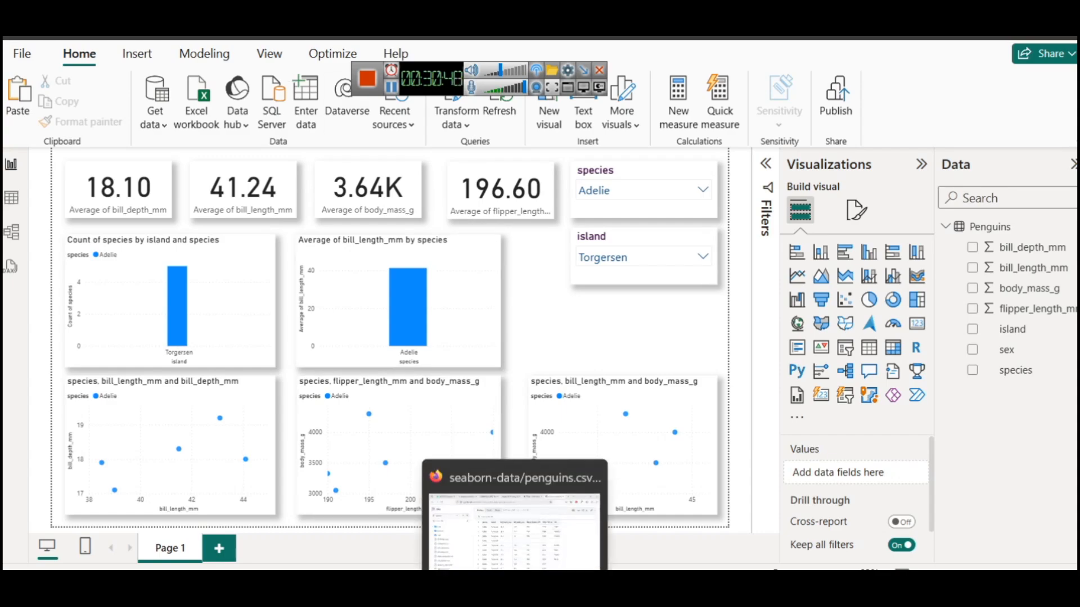
click(484, 502)
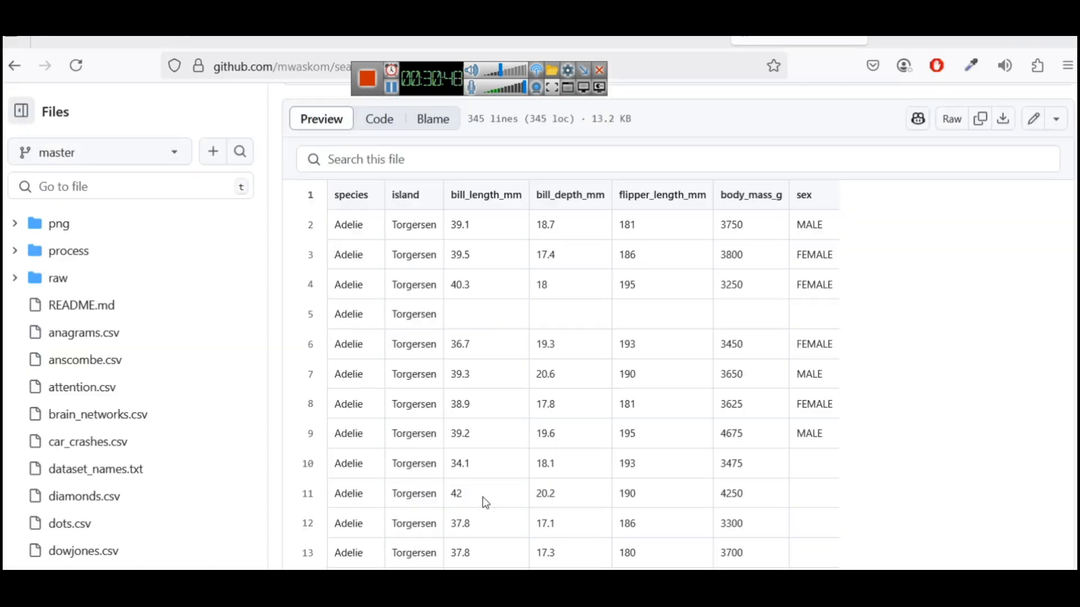
click(391, 88)
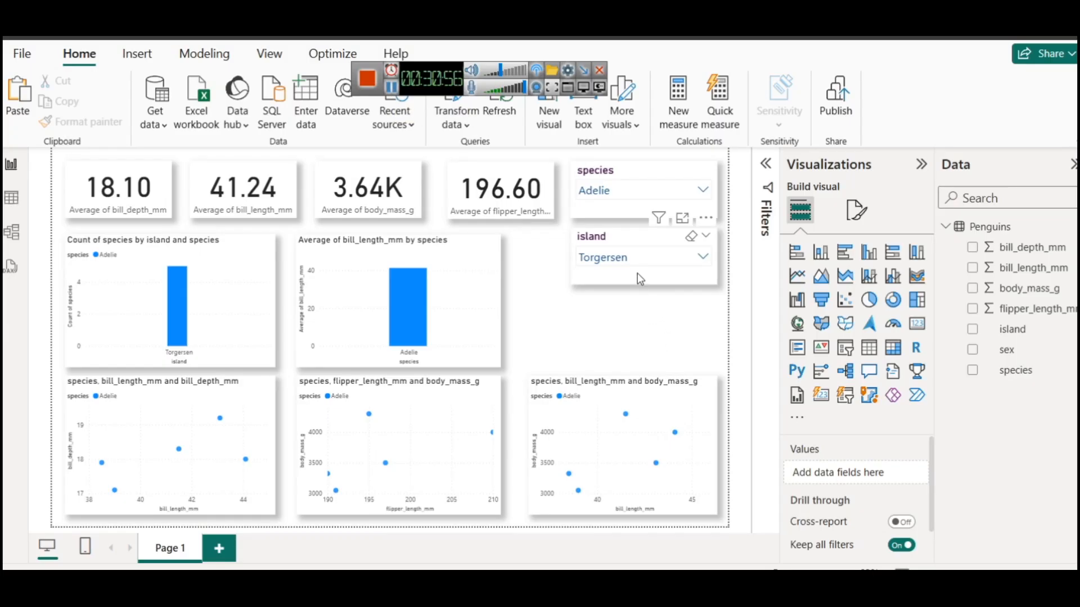
Clear the island and species slicer selections and delete the island slicer
click(691, 237)
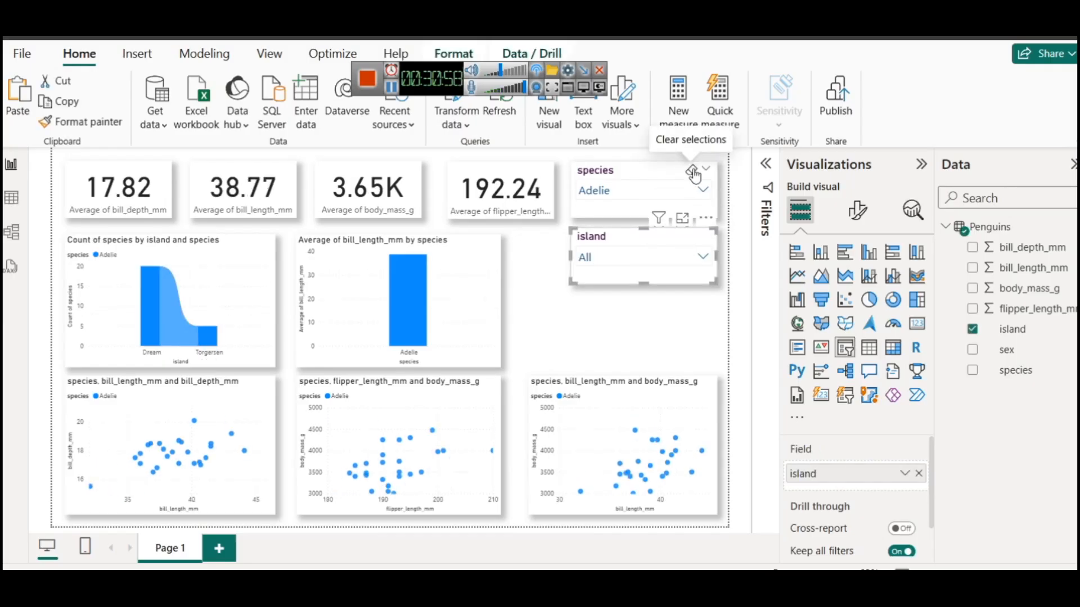
click(692, 171)
click(627, 243)
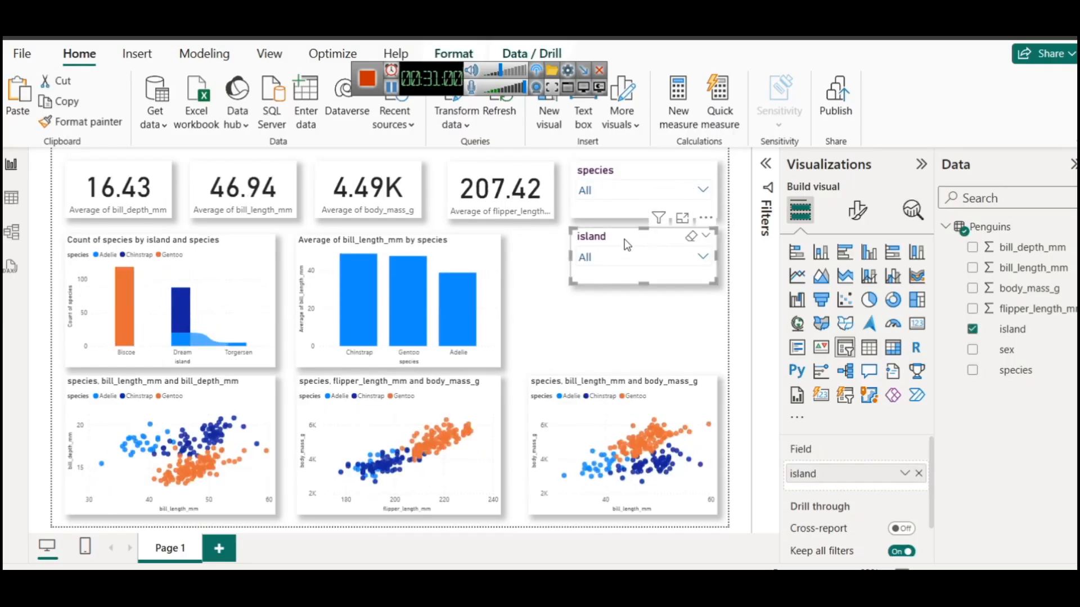
key(Delete)
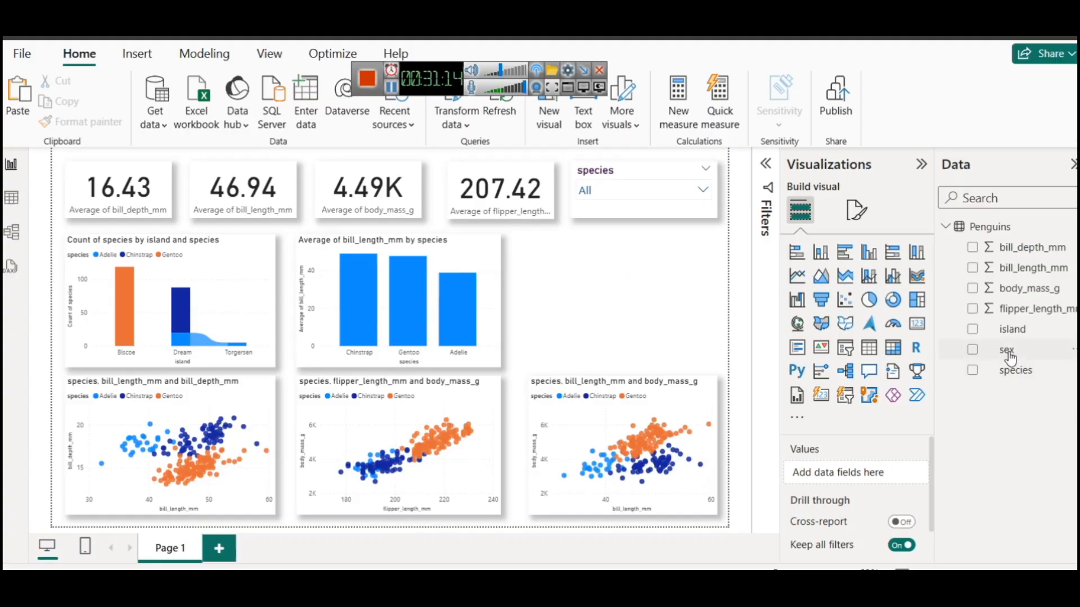
Add a donut chart beneath the species slicer, widen it to match the scatter chart below, and set sex as its legend
click(893, 299)
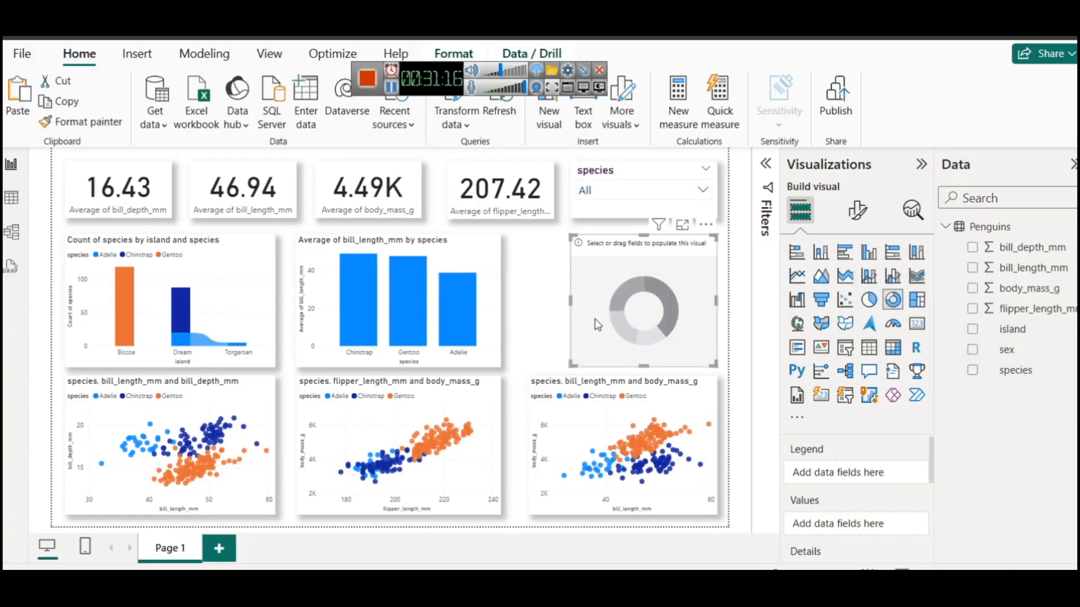
drag(570, 300, 529, 300)
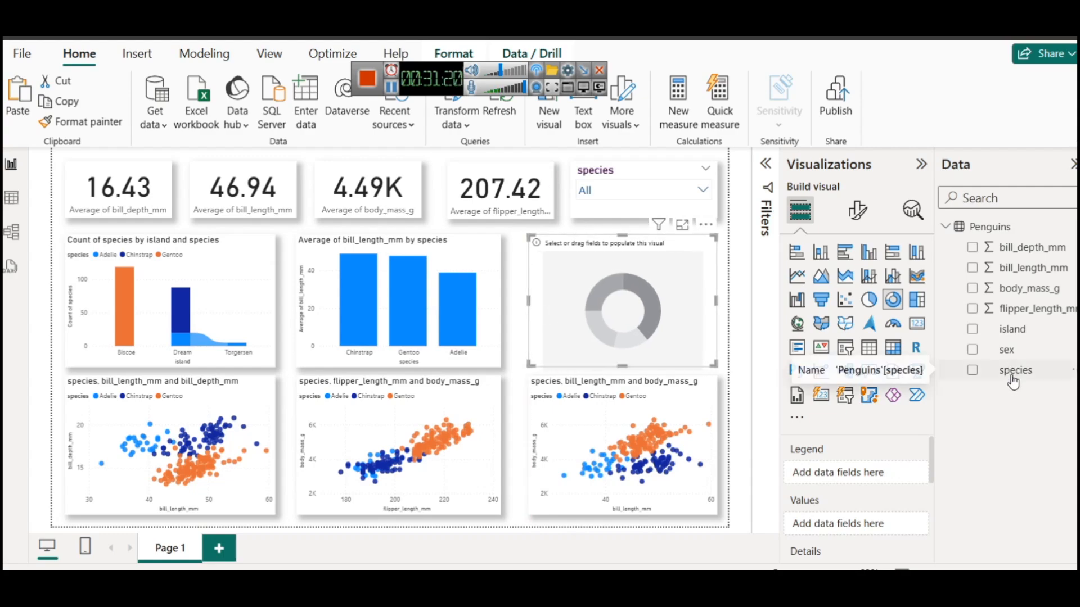
drag(1006, 349, 855, 475)
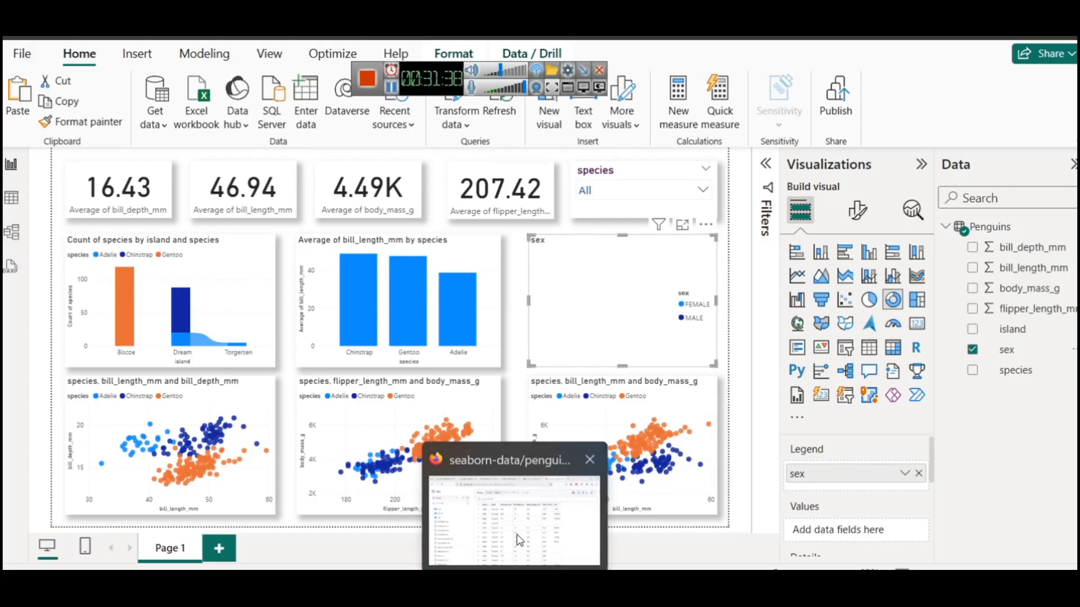
Check the sex column in penguins.csv in Firefox, and use the count of species as the donut chart's values in Power BI
click(520, 539)
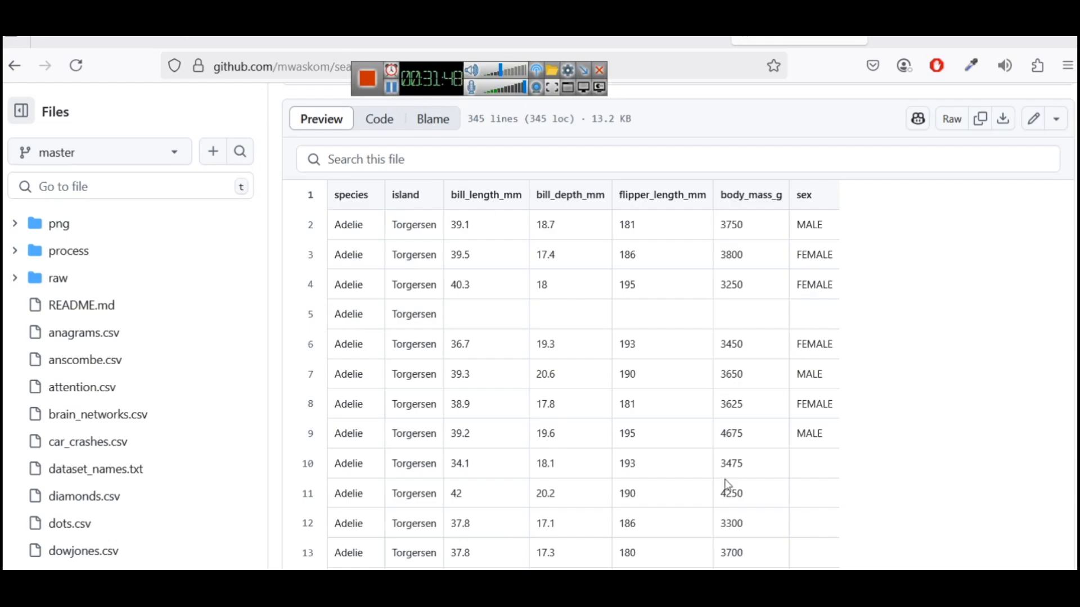
click(672, 584)
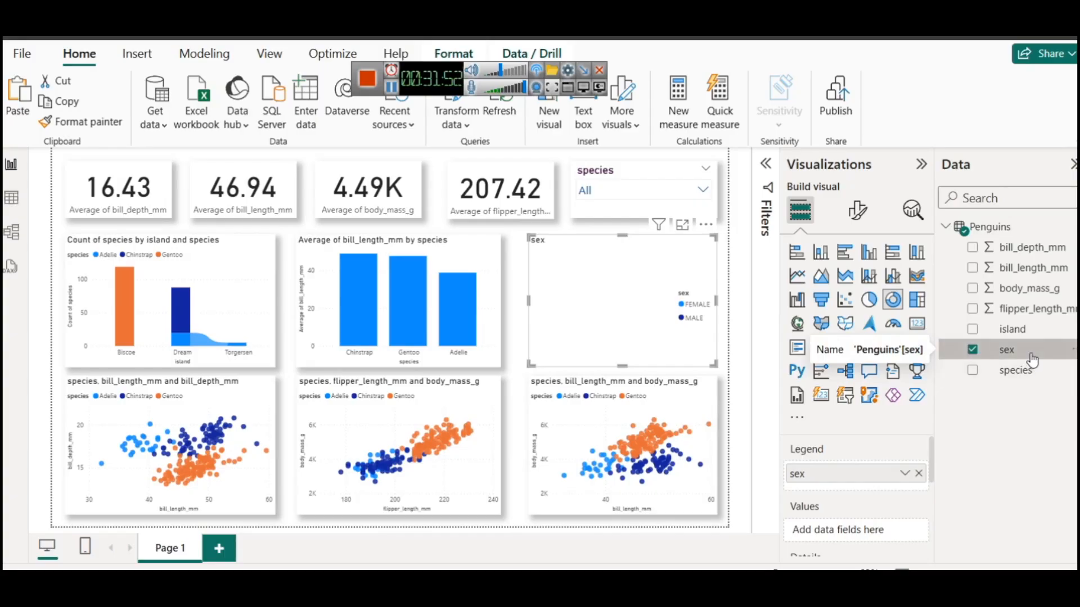
drag(1031, 370, 889, 529)
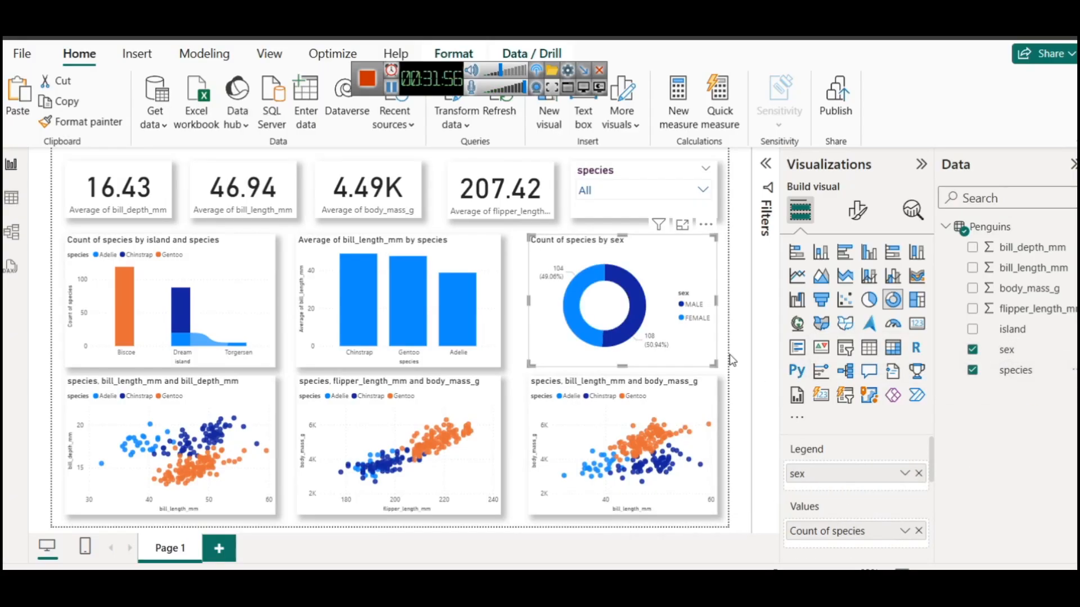
Examine the male and female shares of the donut chart in focus mode and return to the report
click(692, 228)
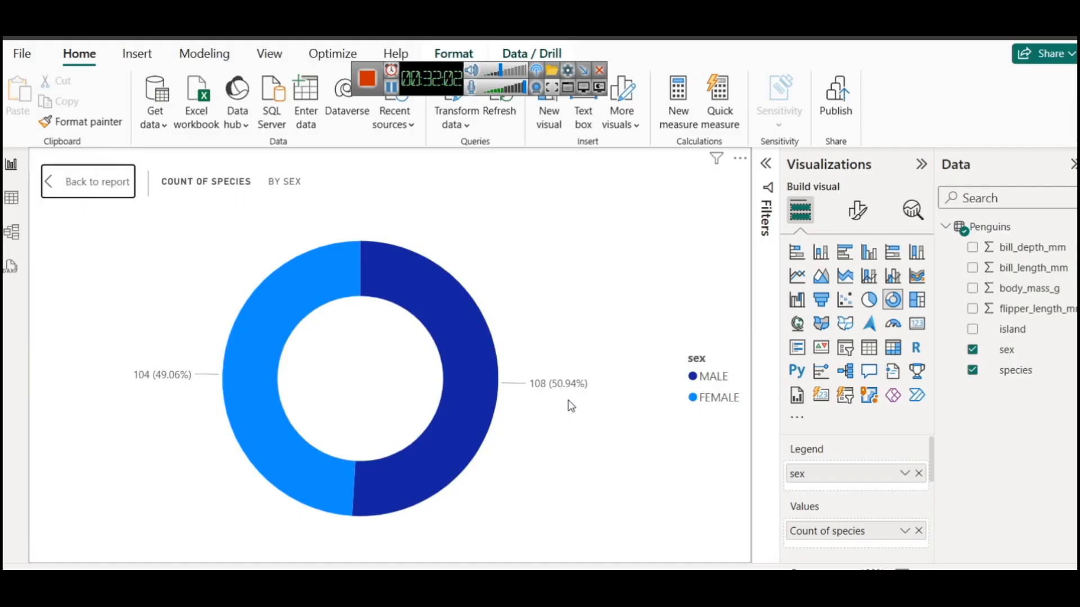
mouse_move(539, 398)
click(65, 181)
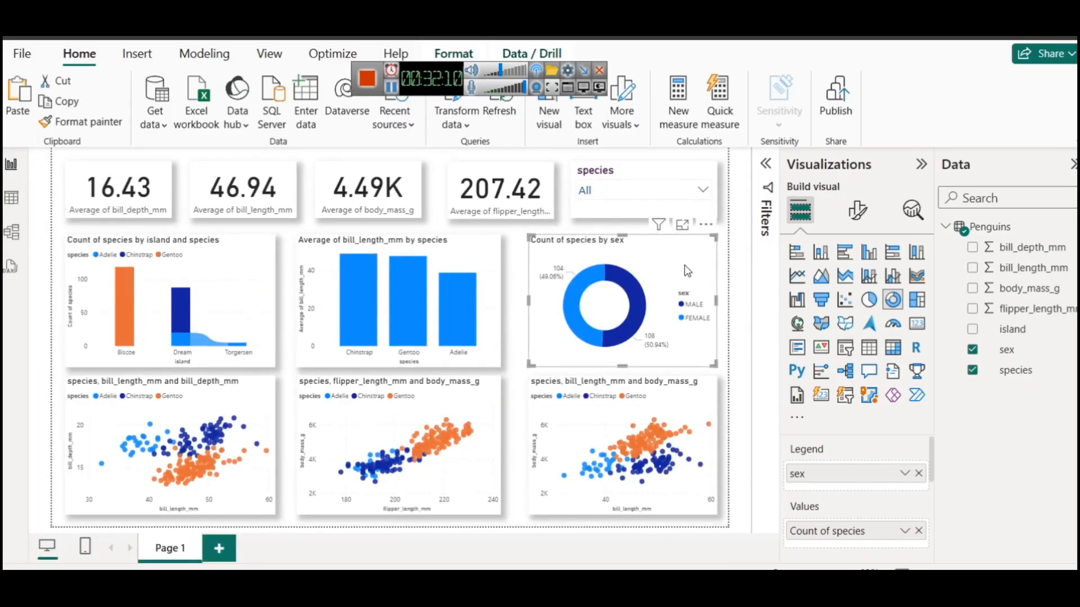
Copy the formatting of the average bill length bar chart to the donut chart with Format Painter
click(489, 263)
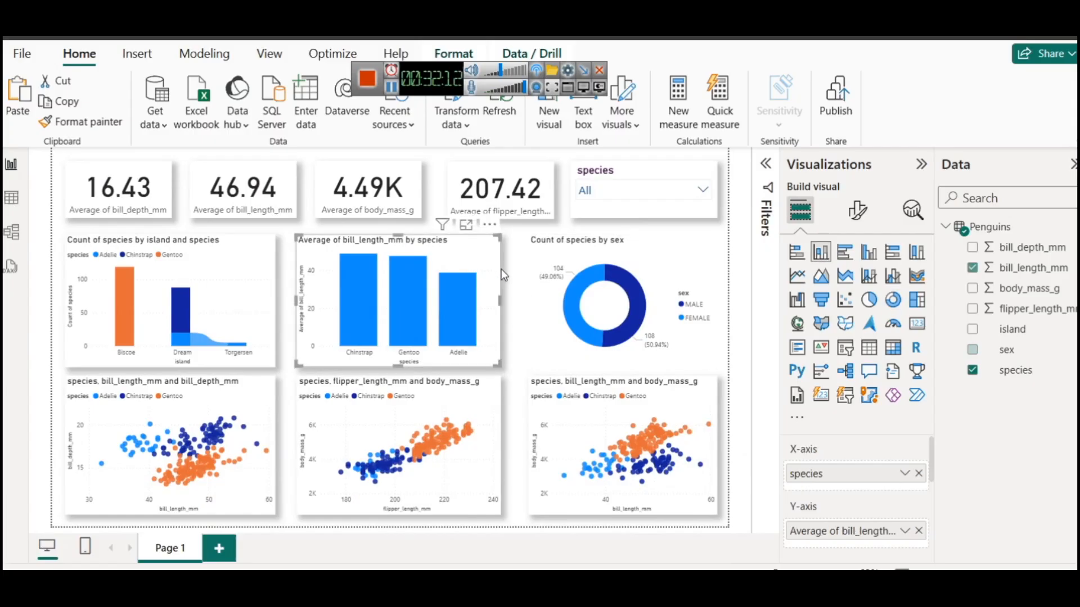
click(113, 122)
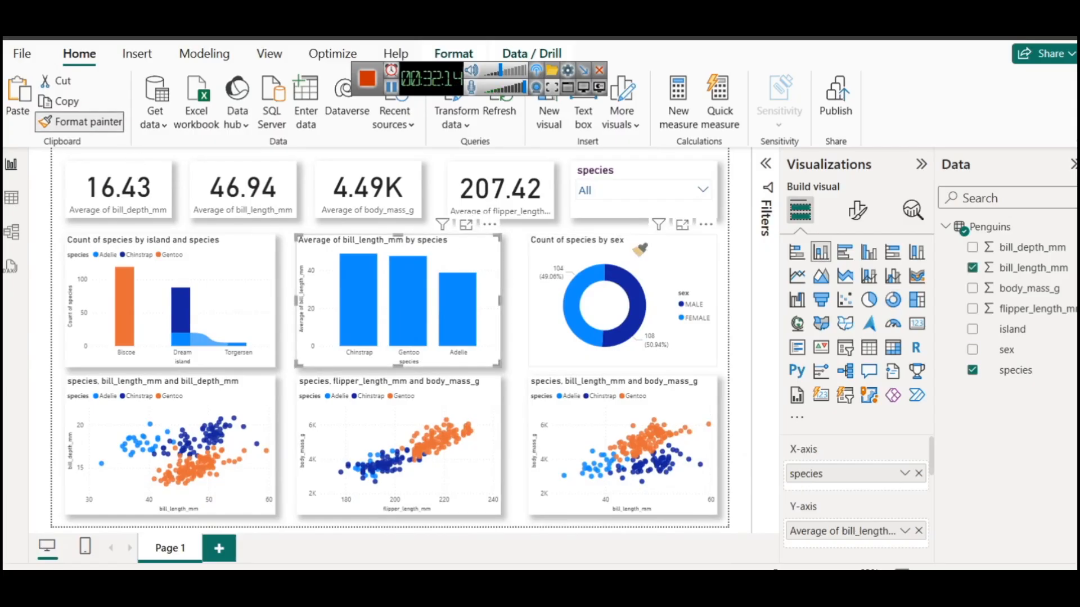
click(639, 250)
Filter the report to Adelie and to Chinstrap in turn, examining the sex split in the donut chart for each
click(661, 195)
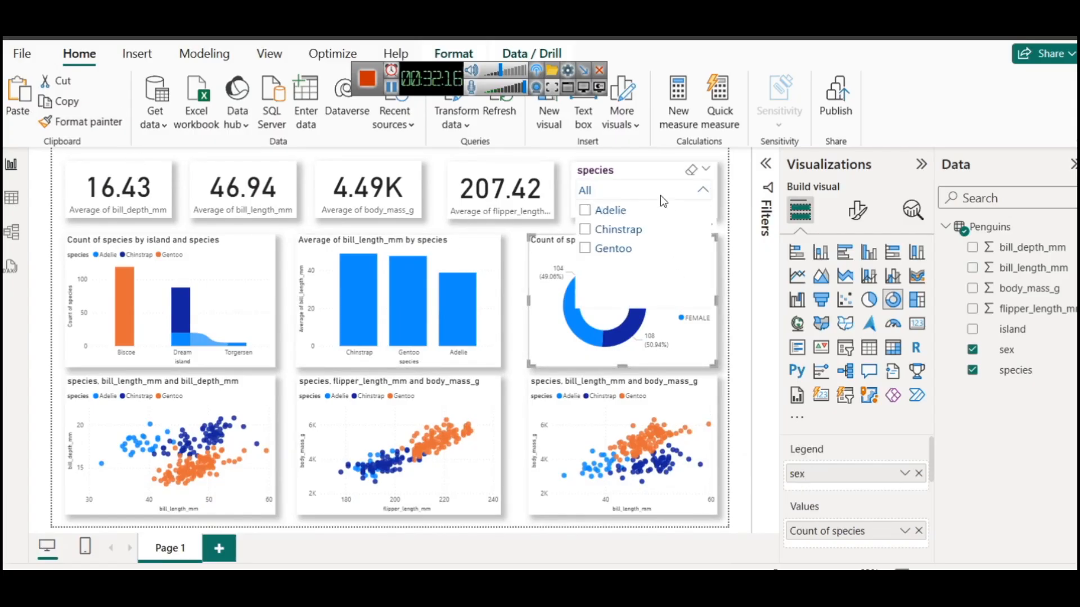
click(601, 210)
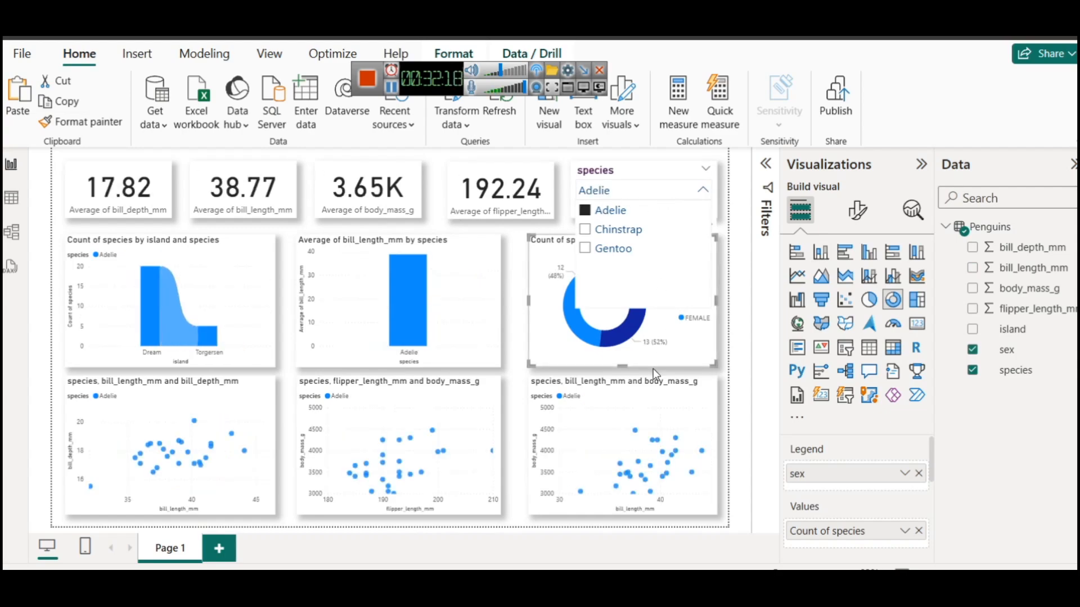
click(639, 351)
click(609, 192)
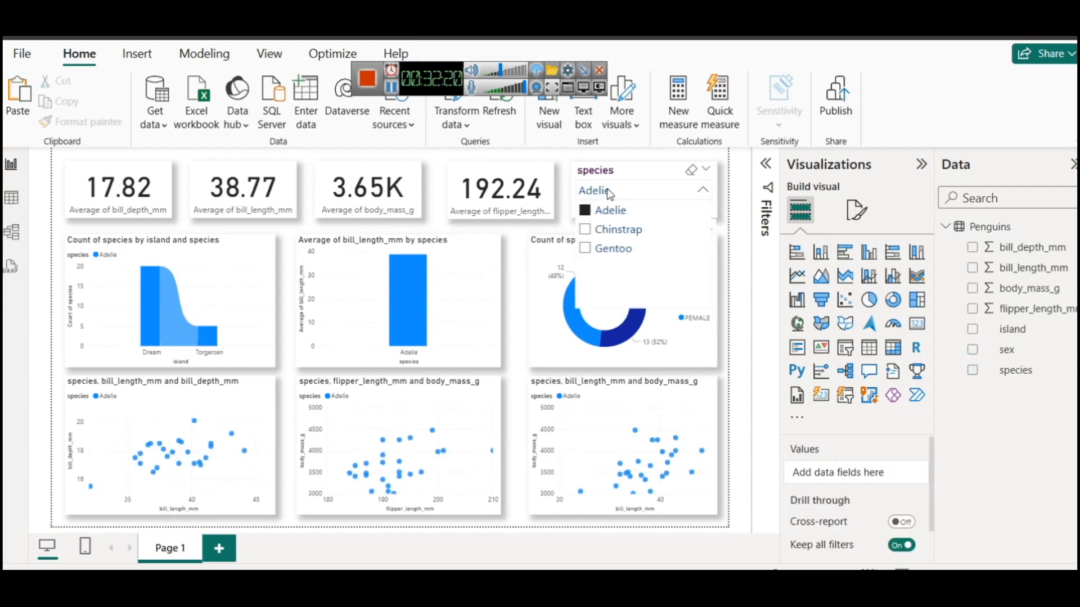
click(609, 230)
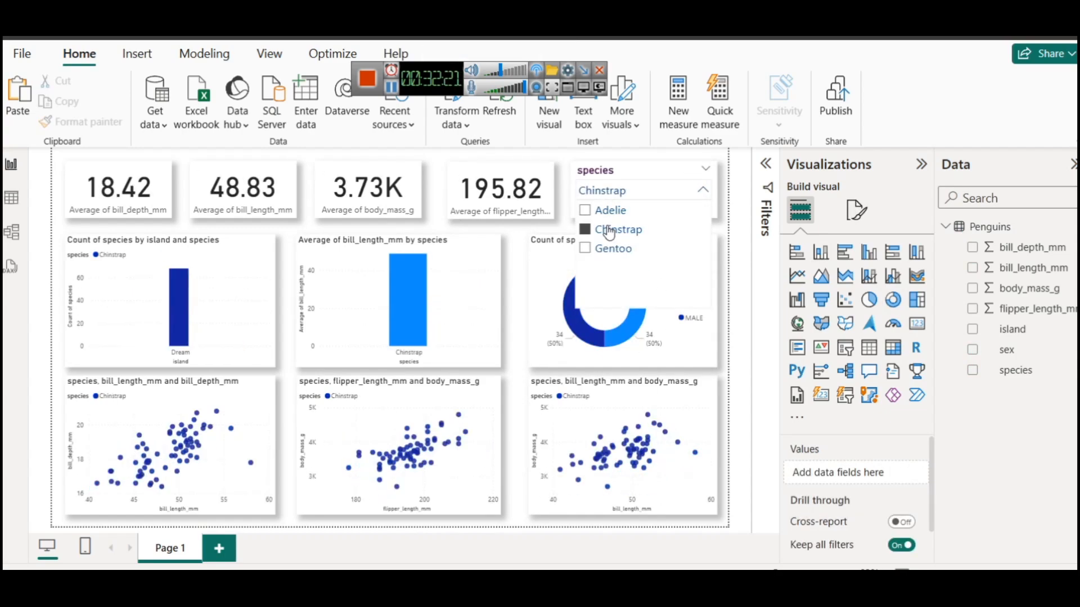
click(523, 321)
mouse_move(616, 331)
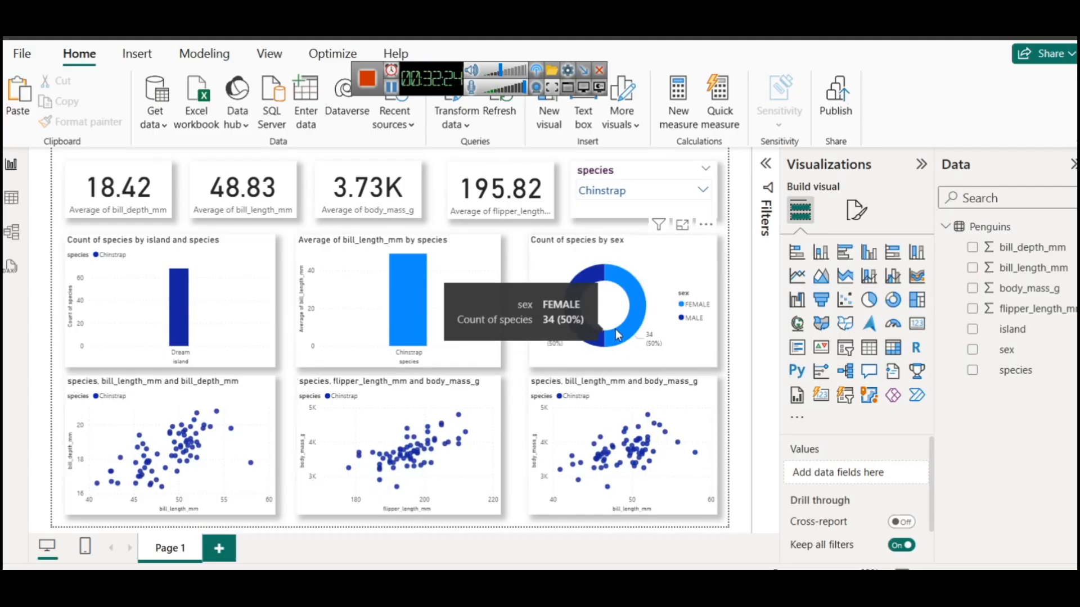
Filter the report to Gentoo, examine its sex split in the donut chart, and clear the species slicer
click(613, 194)
click(612, 253)
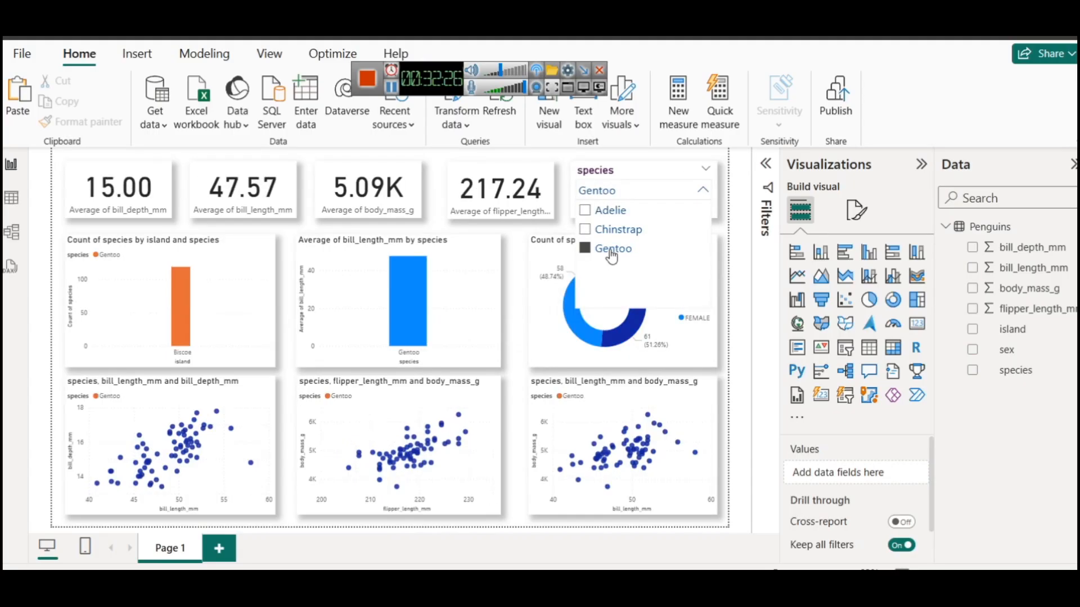
click(523, 297)
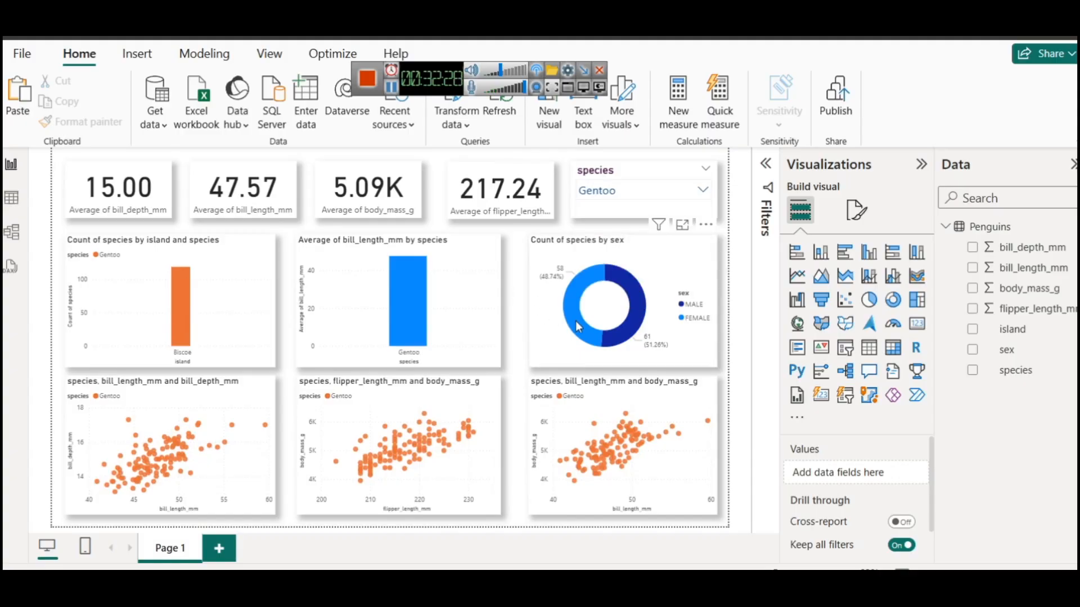
mouse_move(629, 340)
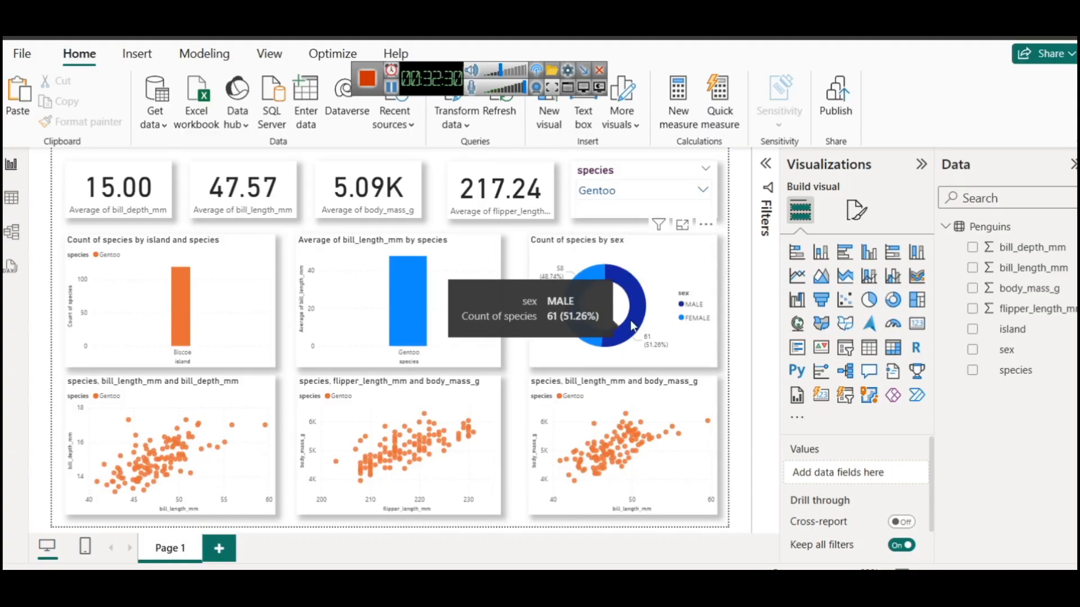
click(660, 191)
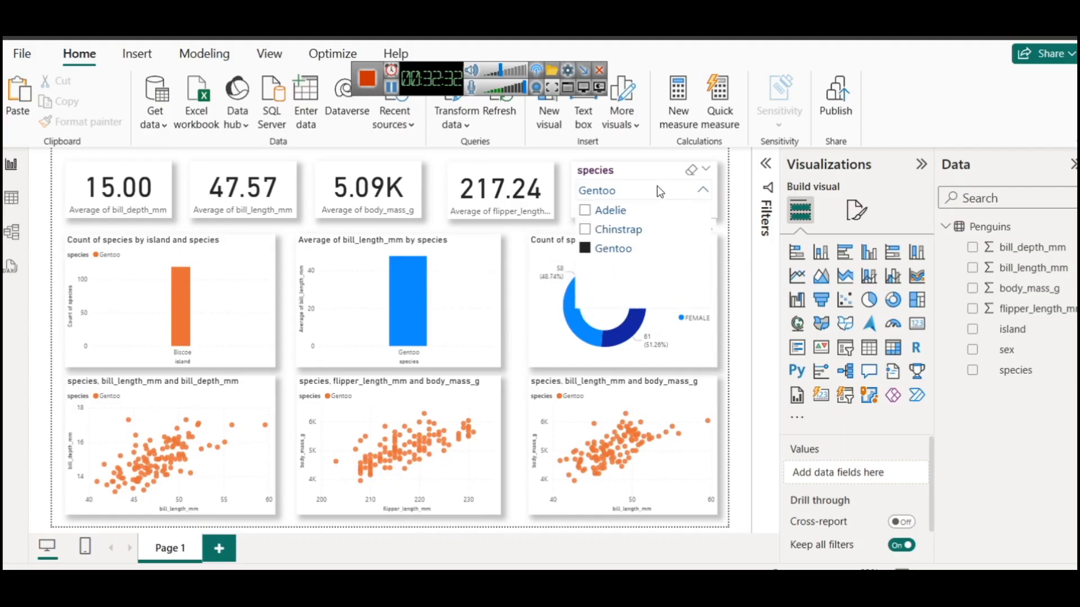
click(691, 170)
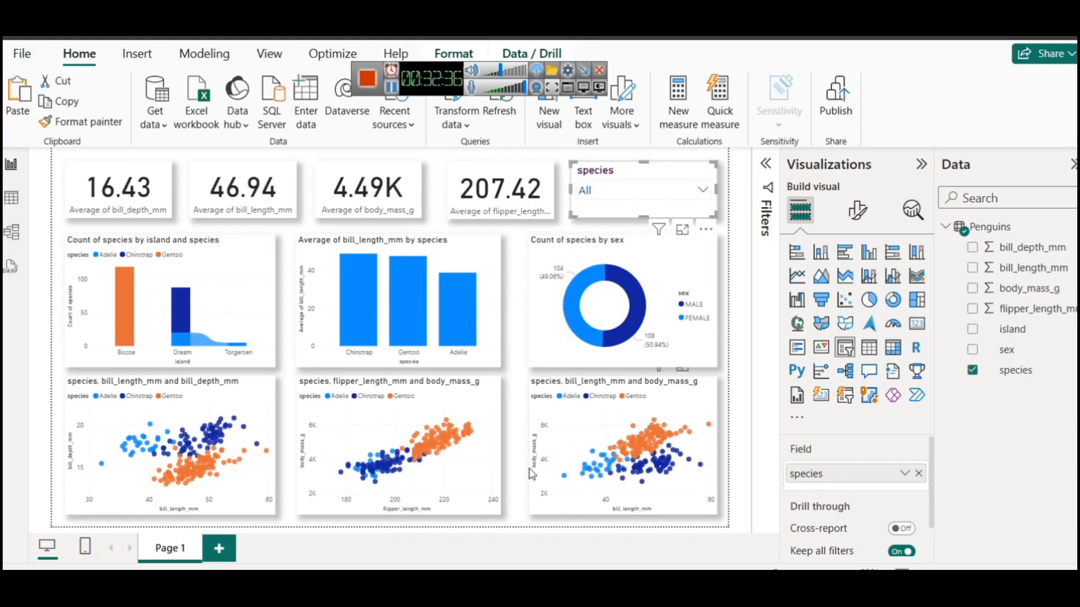
Look through the open Firefox and Excel windows and read the slidescope.com guidance in Chrome on when to remove rows and columns
click(504, 528)
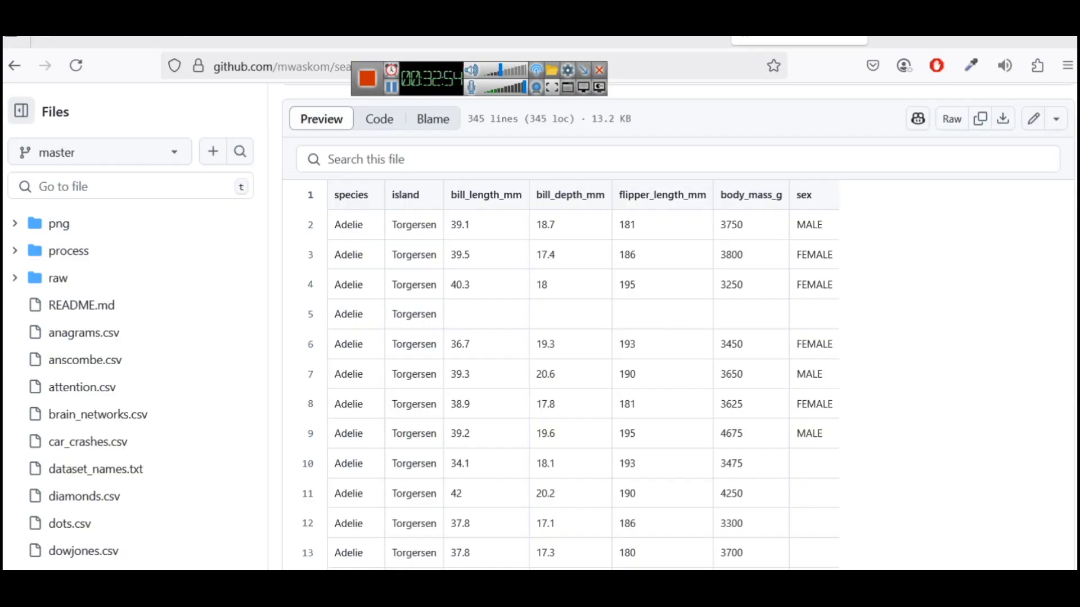
mouse_move(441, 581)
click(431, 517)
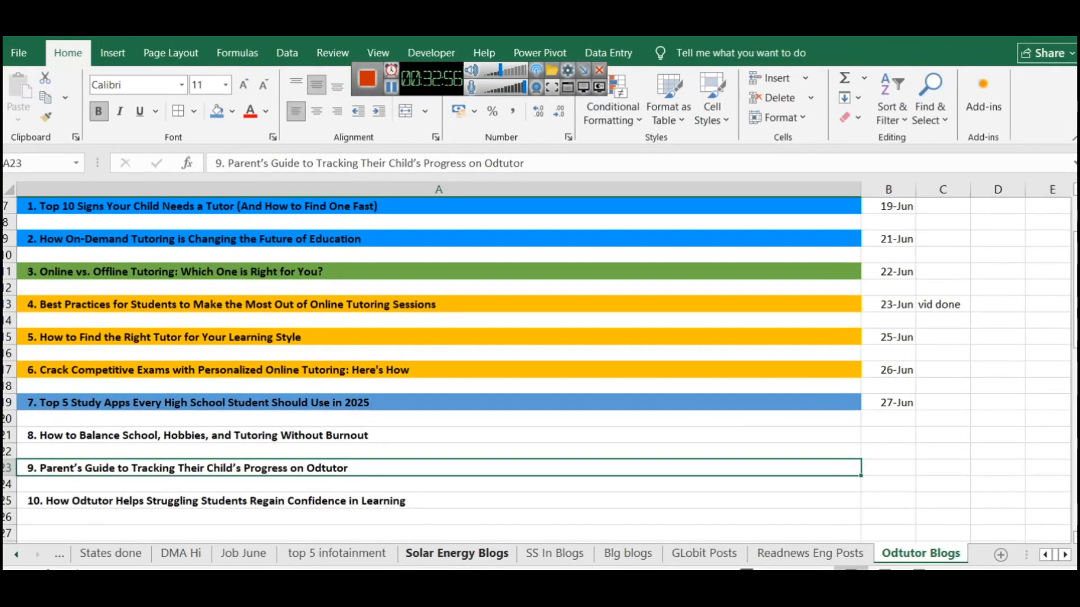
key(alt+Tab)
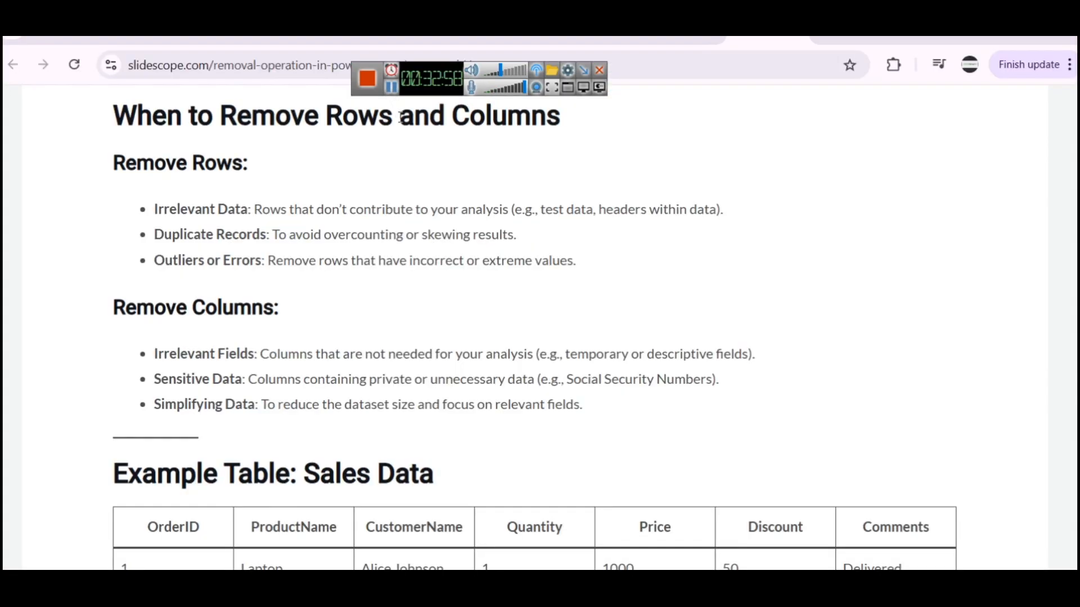
scroll(295, 236, down, 2)
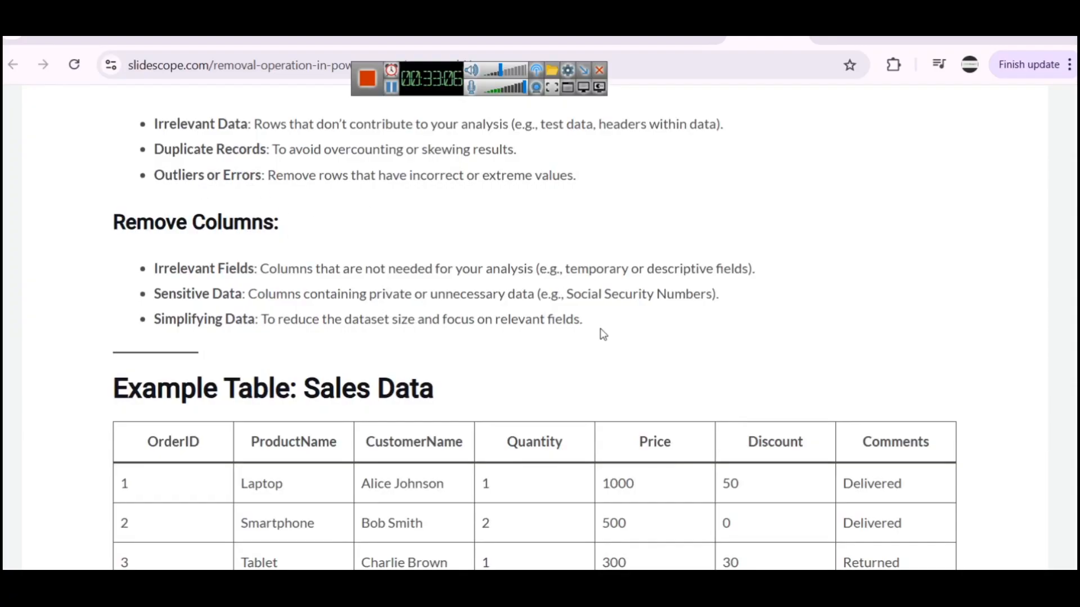
mouse_move(627, 584)
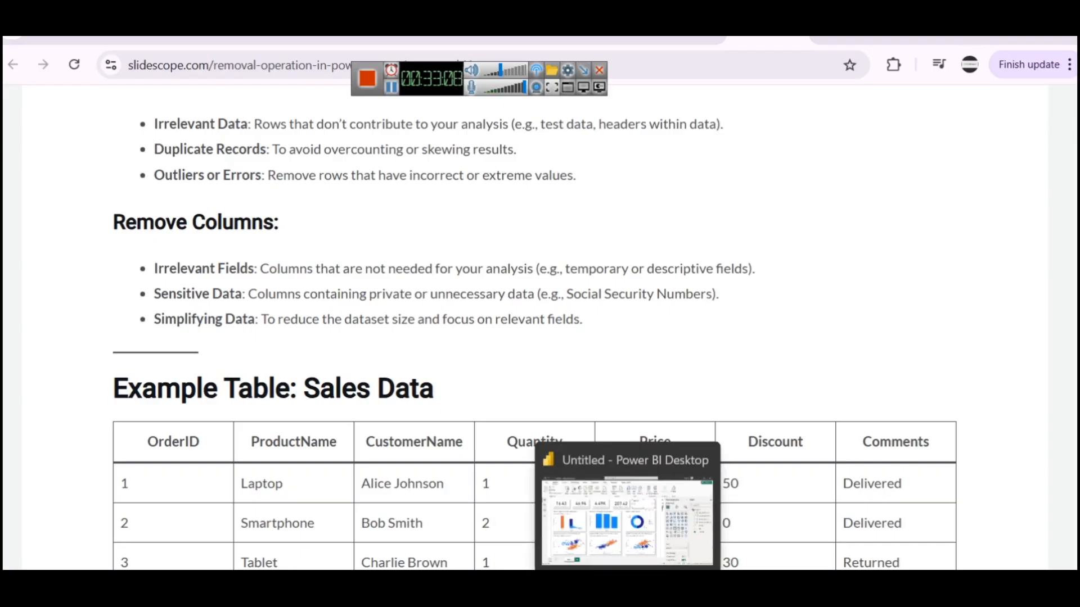
mouse_move(439, 585)
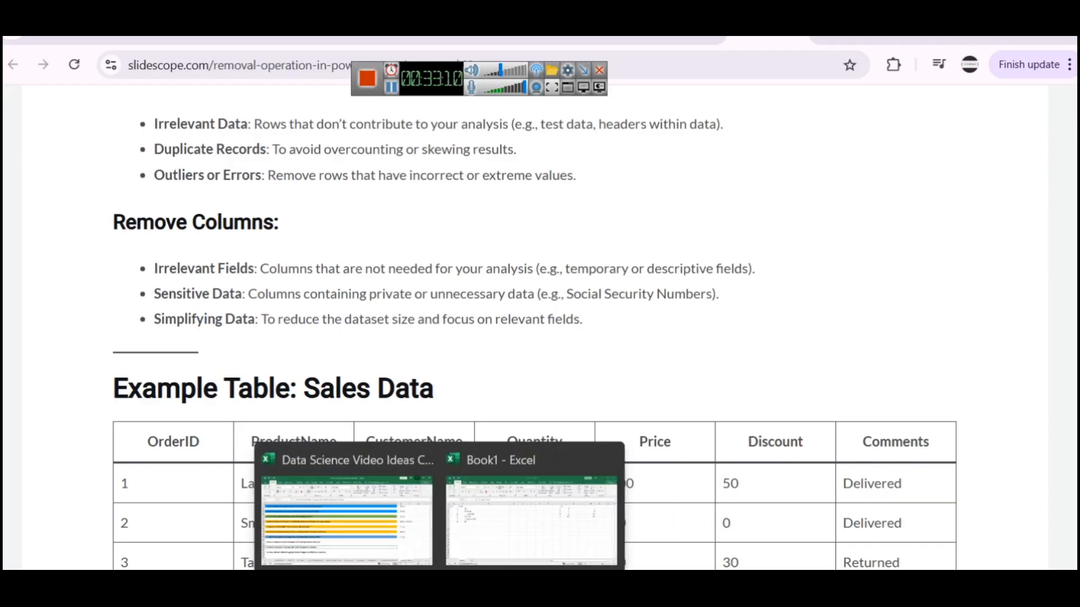
Switch to Firefox and copy the header and first three data rows of the penguins CSV preview on GitHub
click(535, 584)
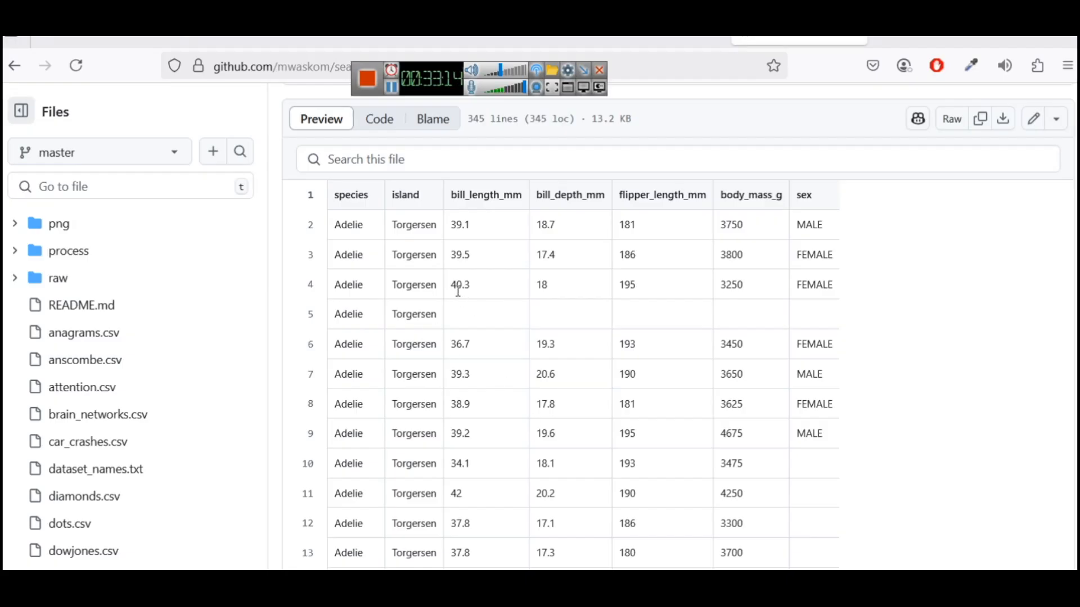
drag(484, 290, 507, 301)
click(350, 224)
drag(332, 194, 853, 298)
key(ctrl+c)
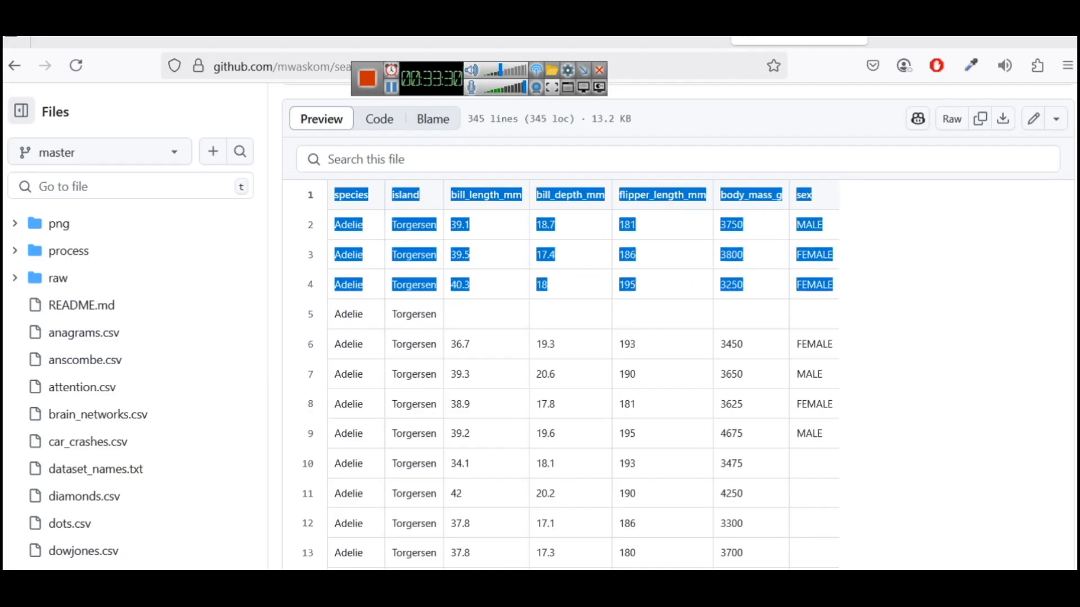
Switch to the Book1 workbook in Excel and paste the copied penguin rows into a new sheet
click(532, 556)
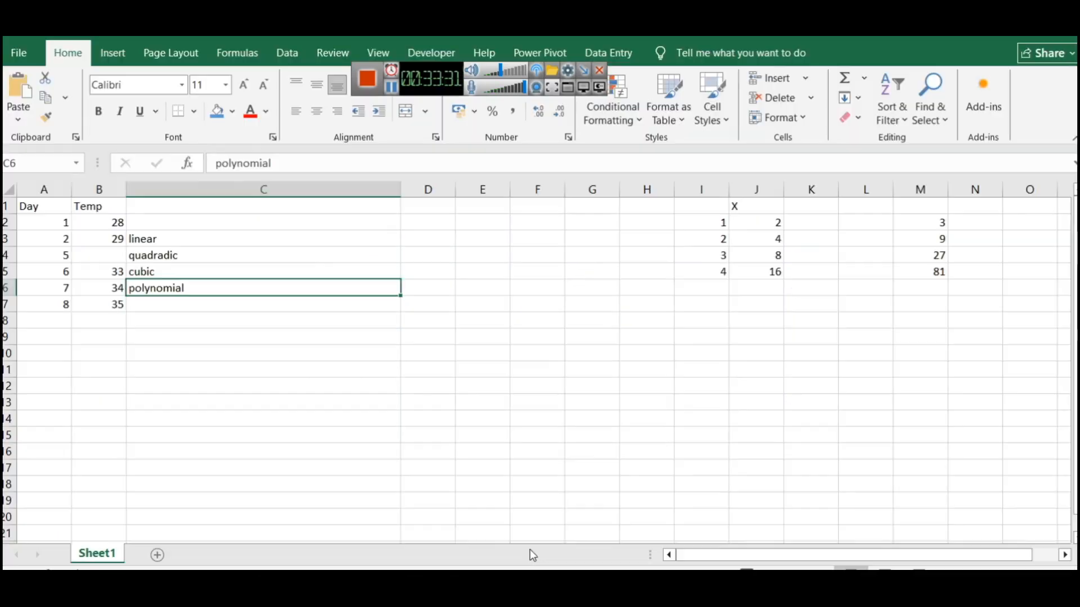
click(157, 555)
key(ctrl+v)
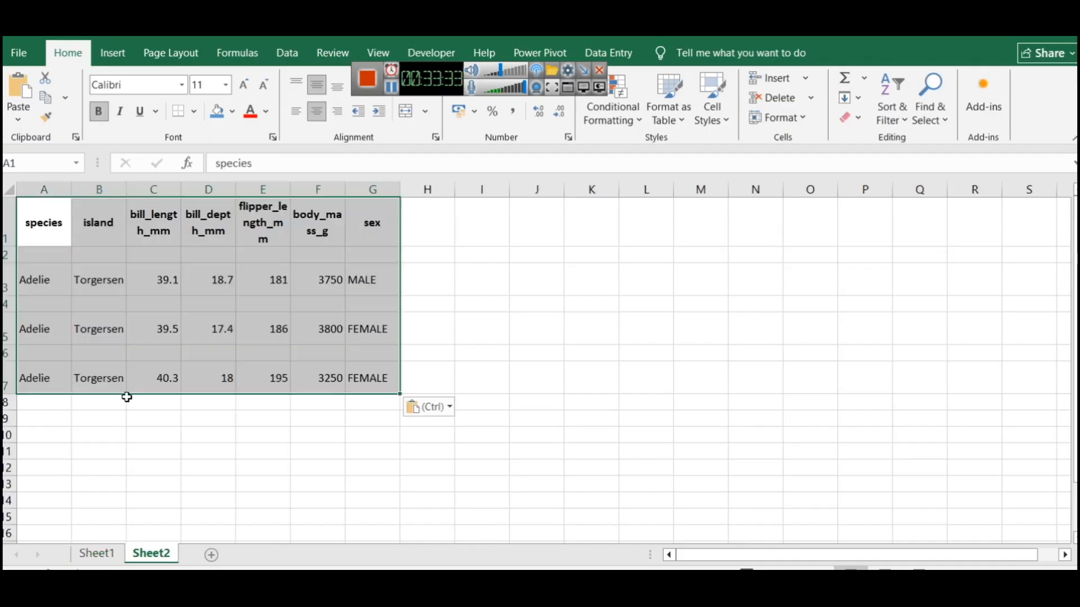
click(282, 450)
Set the second penguin's bill_length_mm in cell C5 to 39999999 and widen the columns from bill_length_mm to sex
click(163, 326)
double_click(162, 325)
text(39999999)
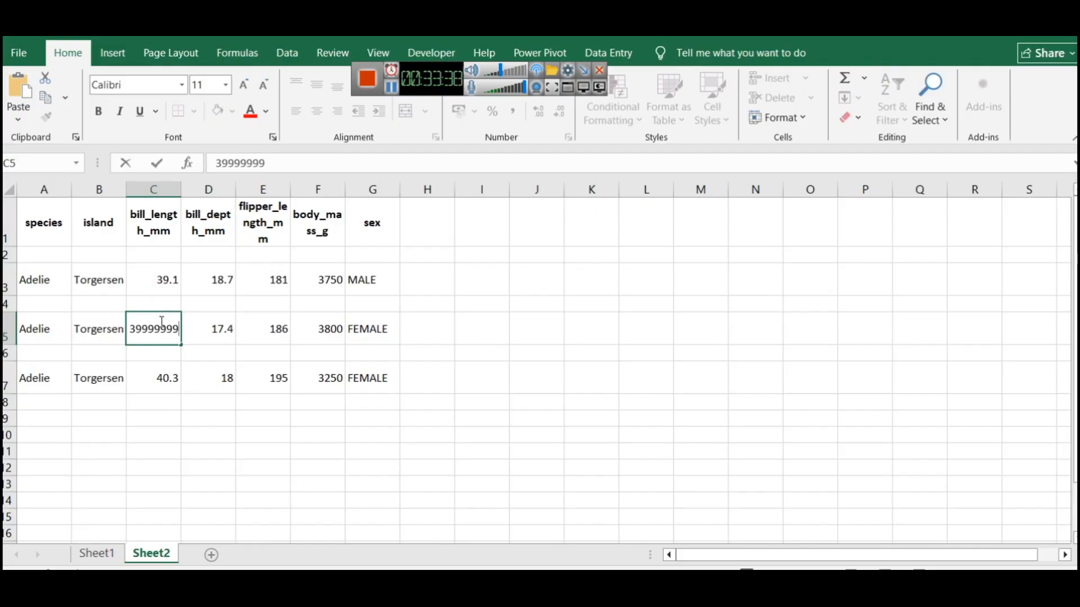
click(188, 436)
drag(183, 192, 585, 191)
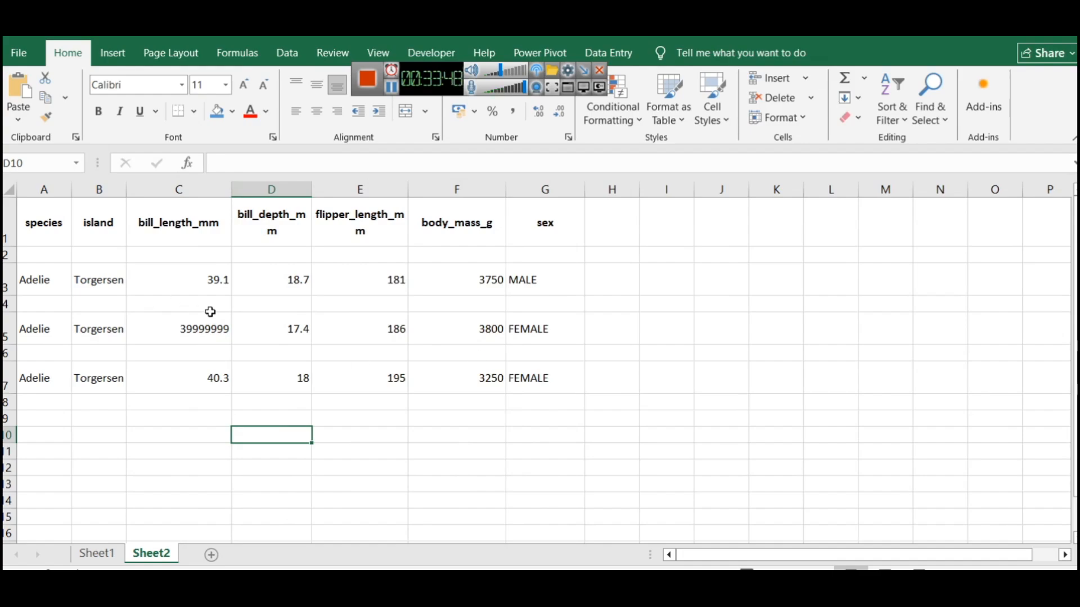
Enter GERMANY in cell G9 of the sex column as an example of an incorrect value
click(529, 419)
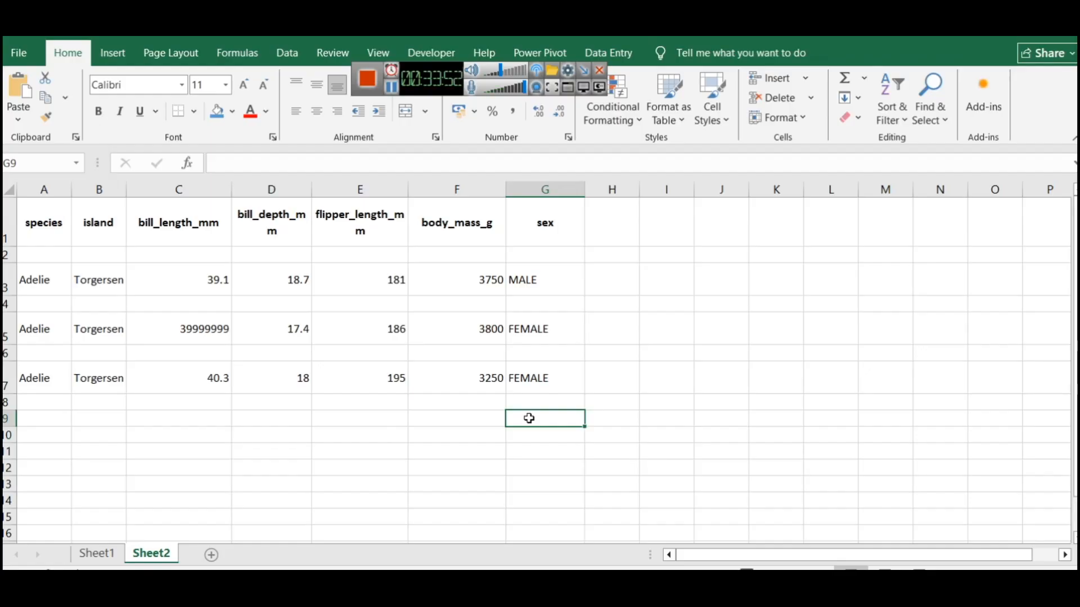
text(German)
key(BackSpace)
key(BackSpace)
key(BackSpace)
key(BackSpace)
key(BackSpace)
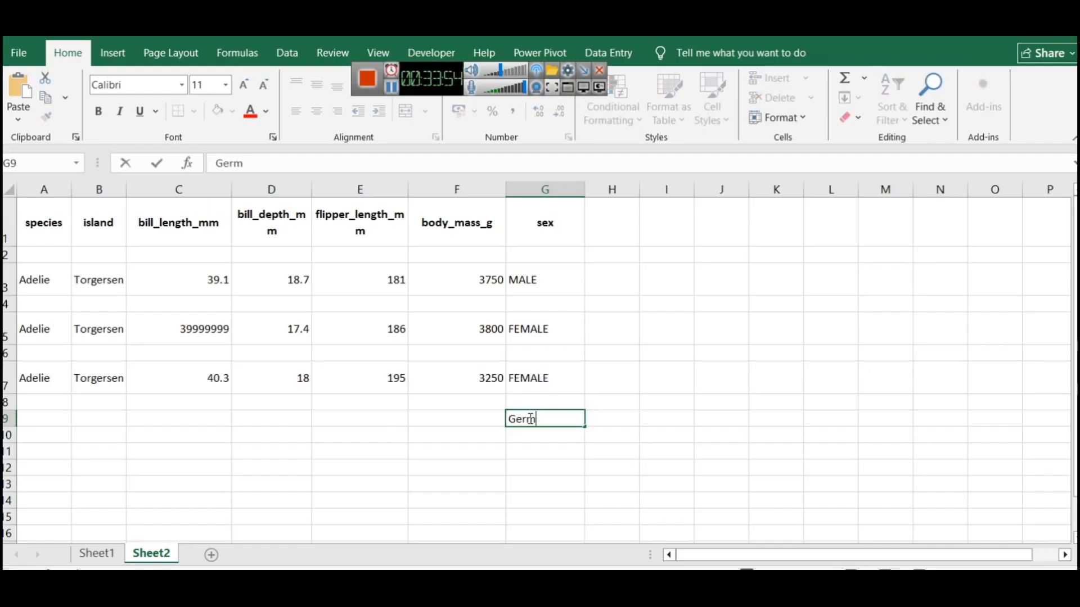
text(ERMANY)
click(656, 429)
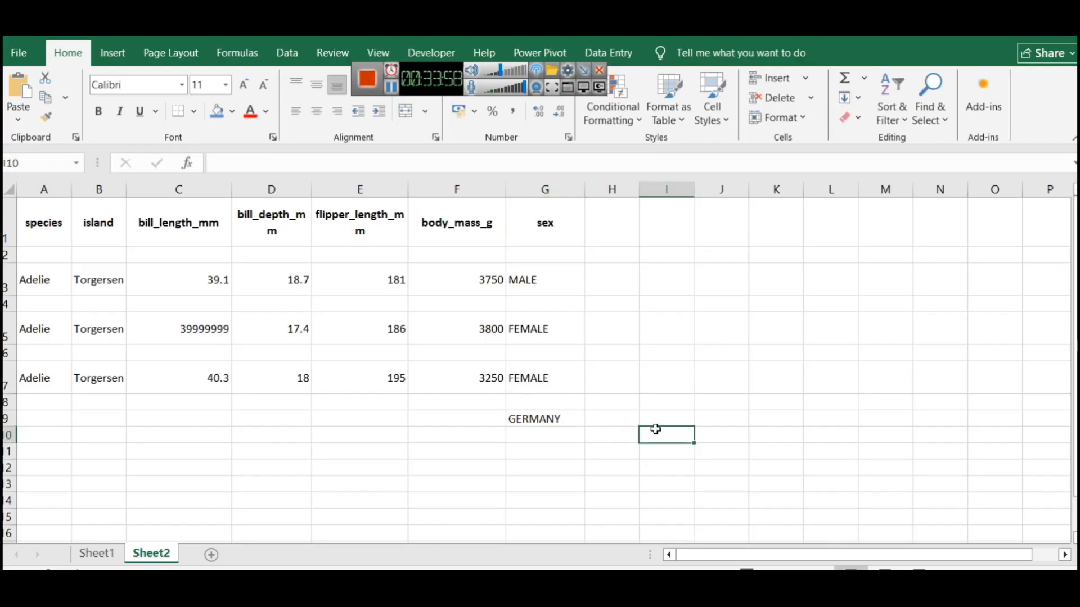
Delete the GERMANY entry from cell G9
click(555, 422)
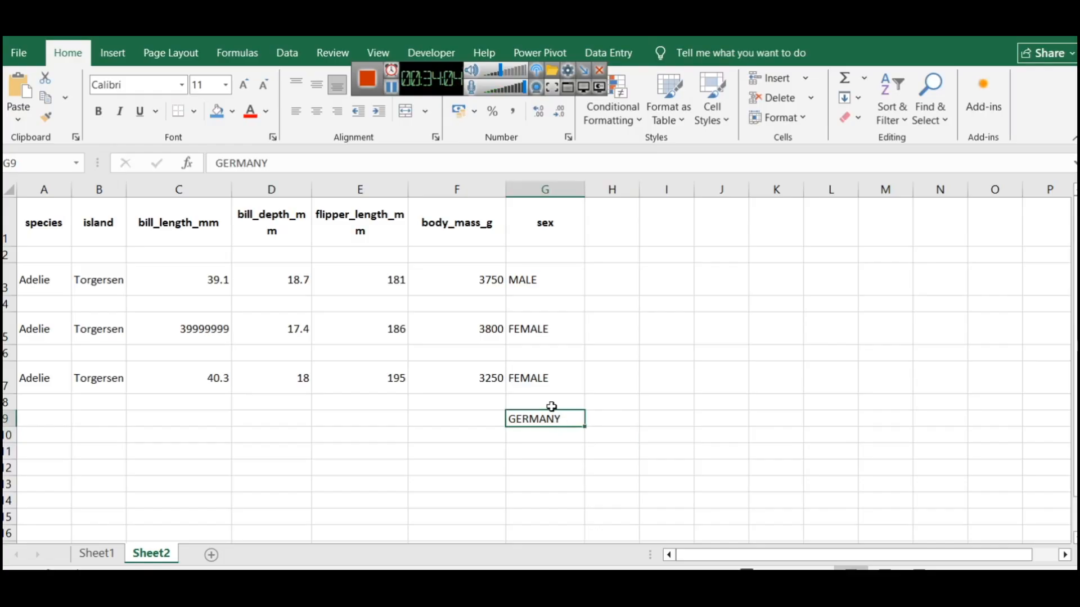
key(Delete)
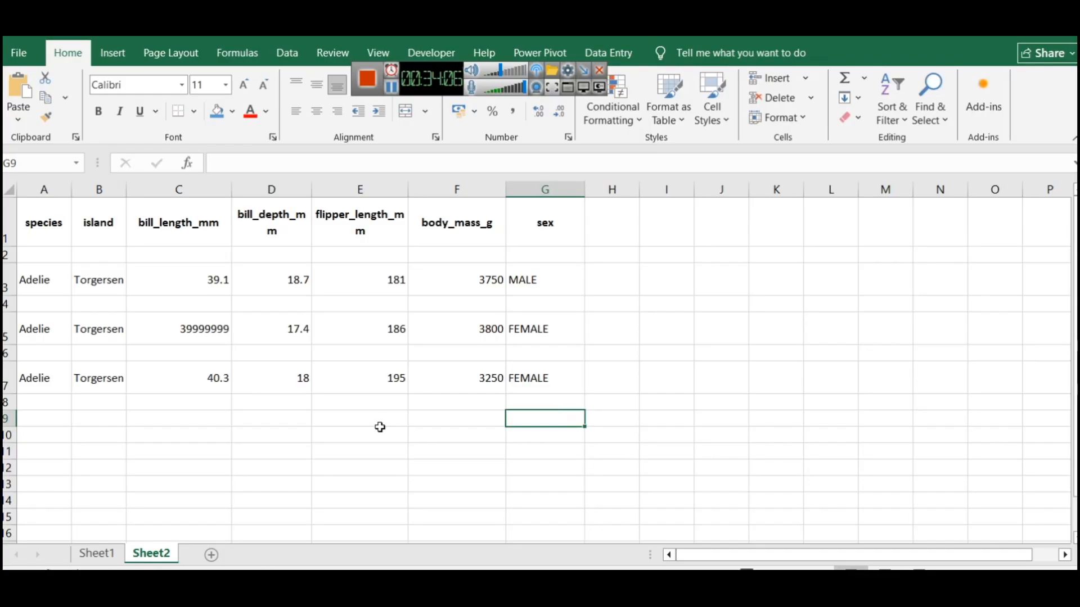
click(379, 427)
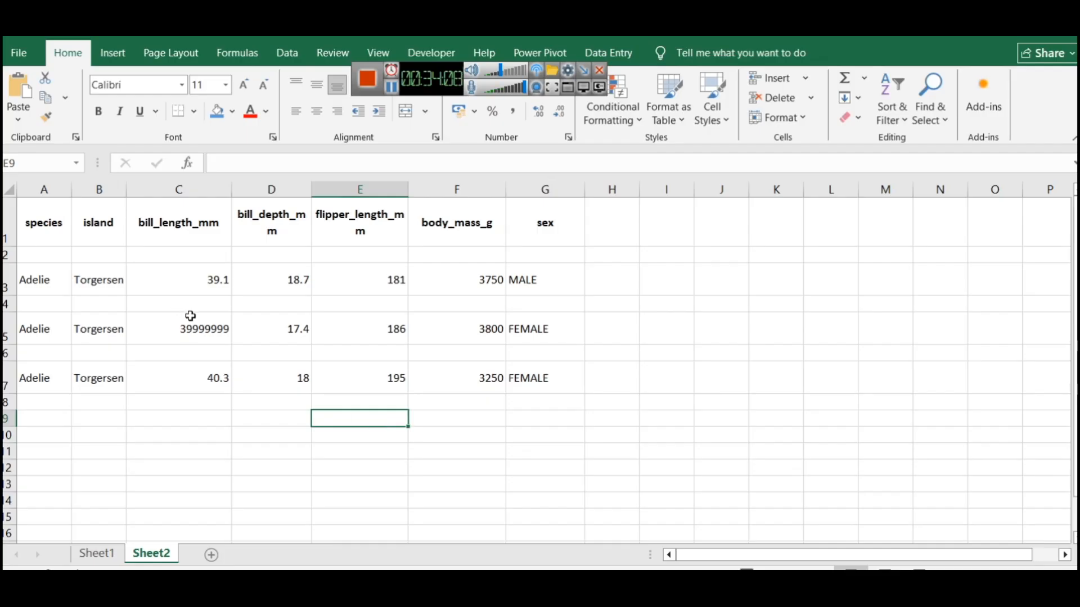
Replace the extreme bill_length_mm value in cell C5 with 0
click(172, 339)
double_click(175, 334)
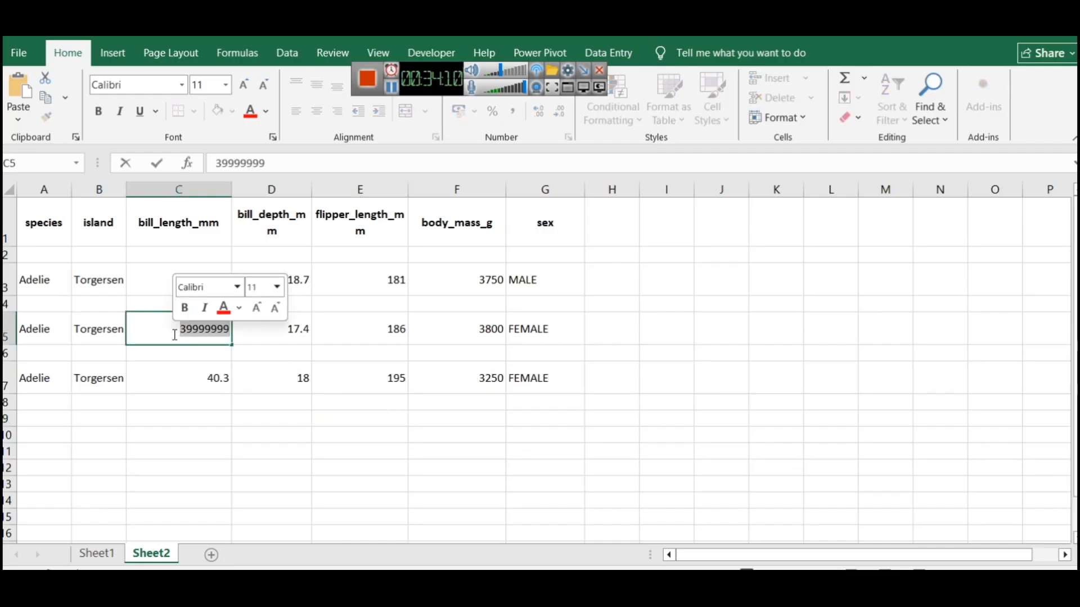
click(193, 493)
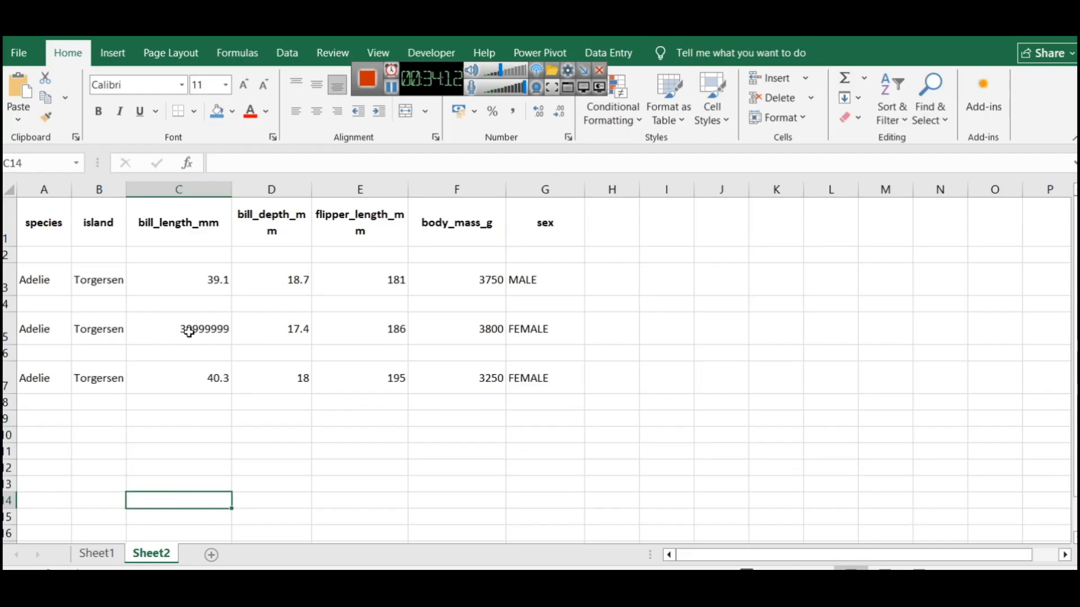
double_click(190, 331)
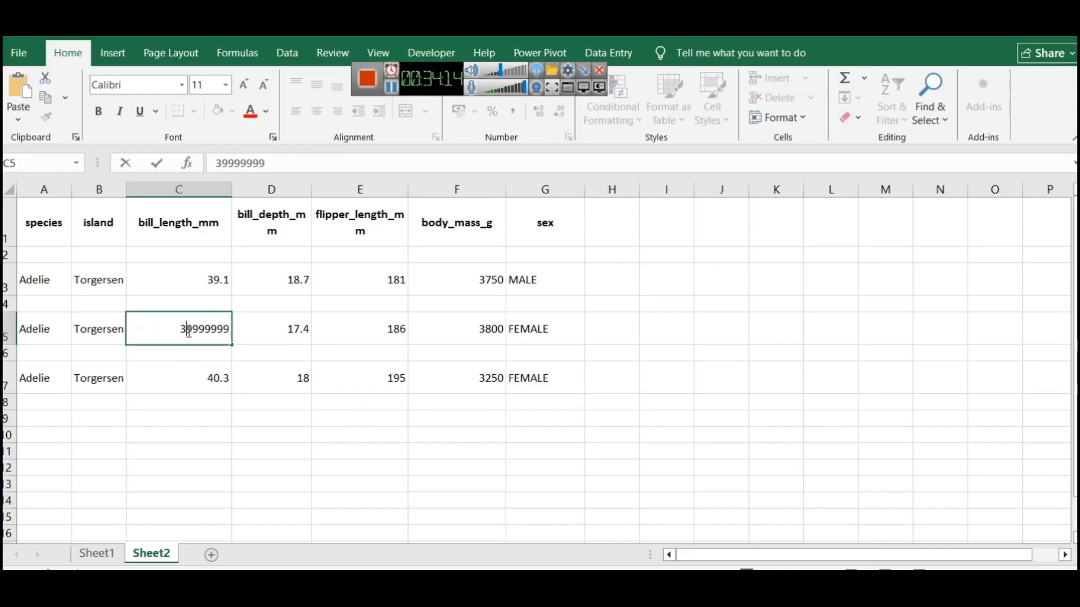
double_click(189, 331)
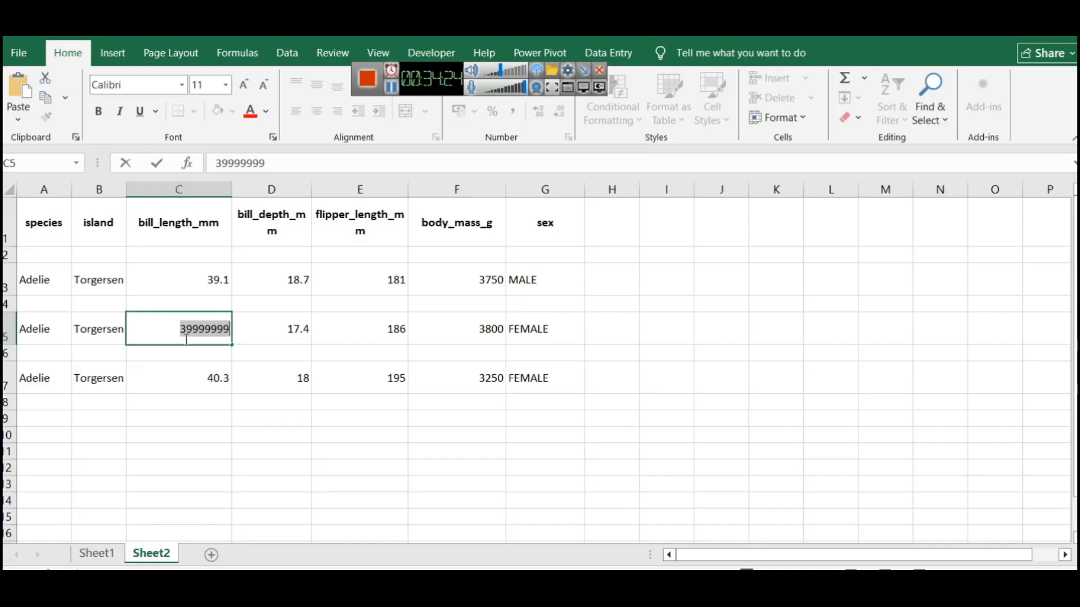
text(0)
click(238, 434)
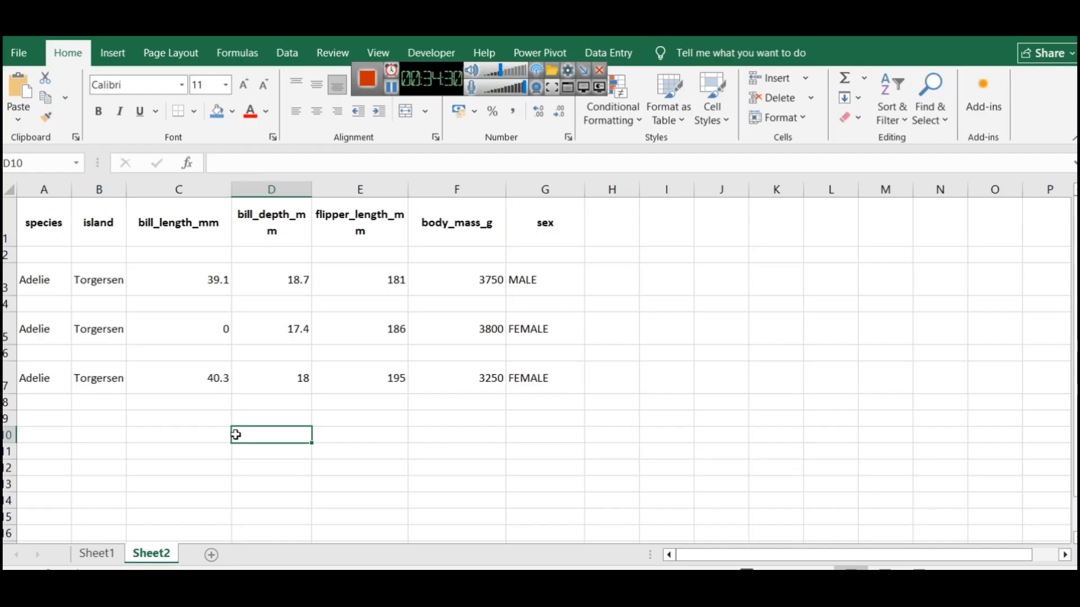
Clear the second penguin's bill_length_mm value in cell C5, and undo the clearing
double_click(219, 334)
key(BackSpace)
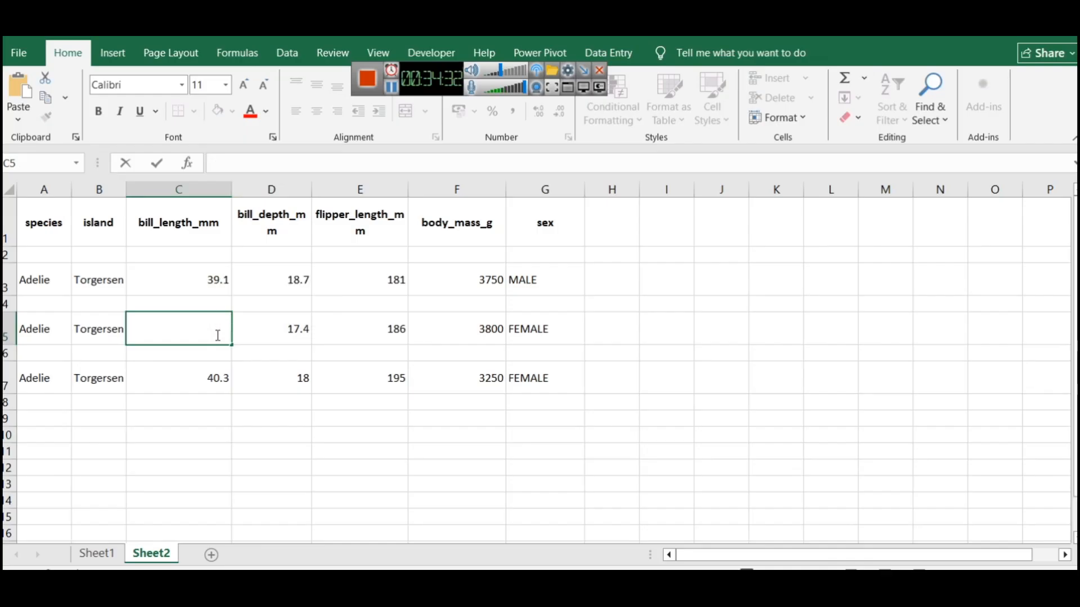
click(292, 465)
key(ctrl+z)
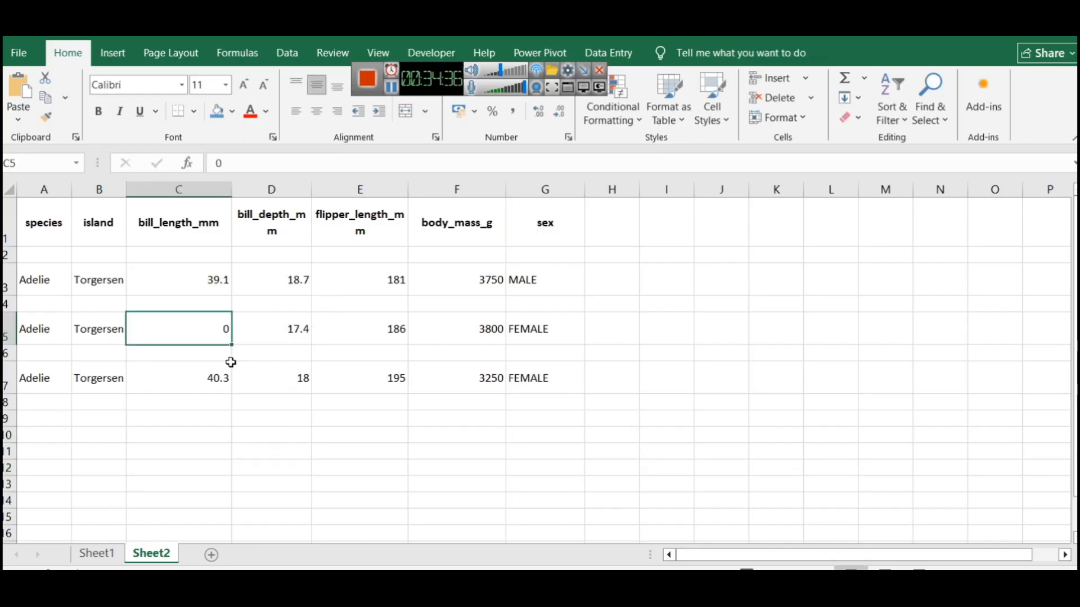
Set the second penguin's bill_length_mm in cell C5 to -38.9 as an example of an erroneous value
double_click(214, 329)
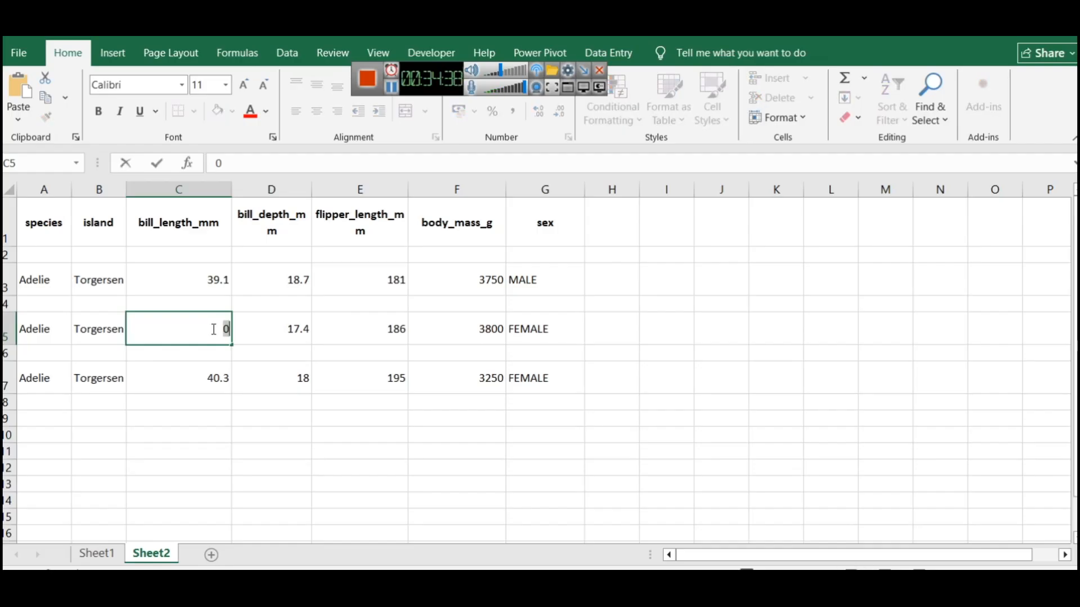
text(-3)
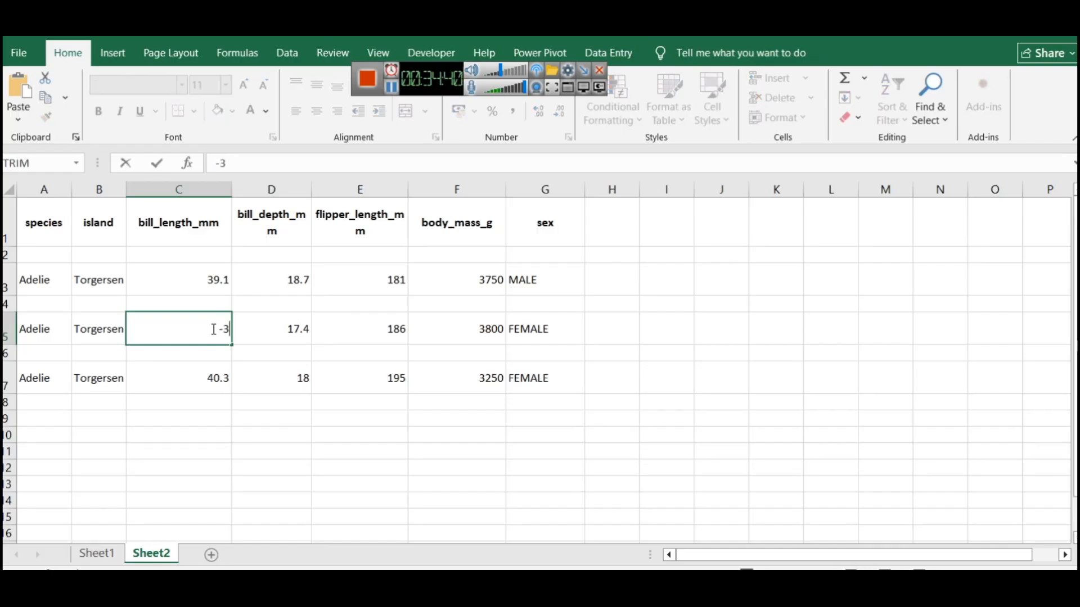
text(8.9)
click(242, 402)
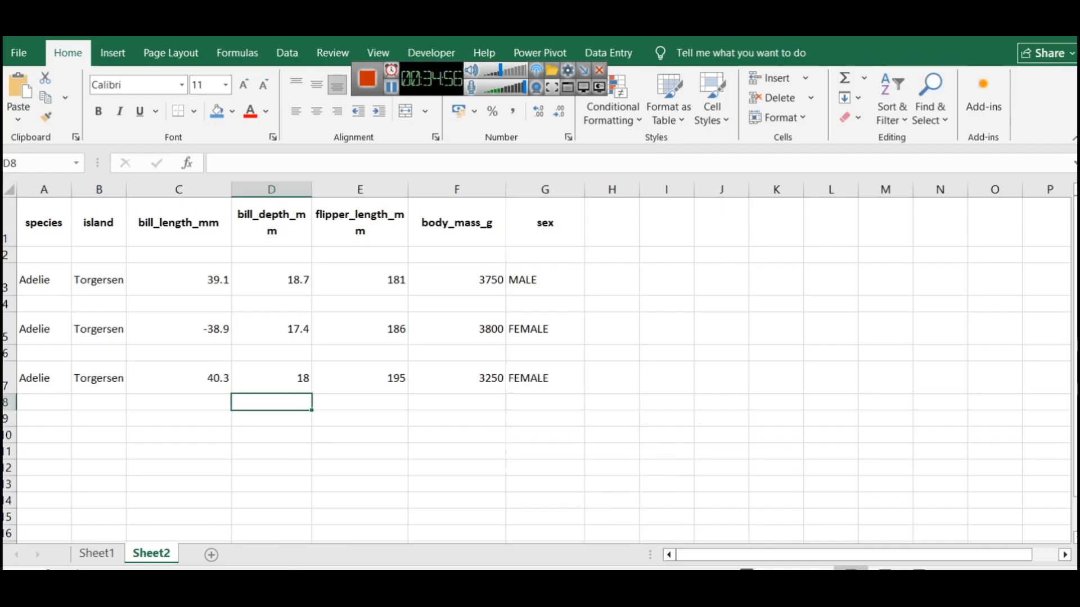
Switch to the slidescope.com article in Chrome and read the example sales table and the row removal scenarios
click(446, 523)
scroll(467, 483, down, 5)
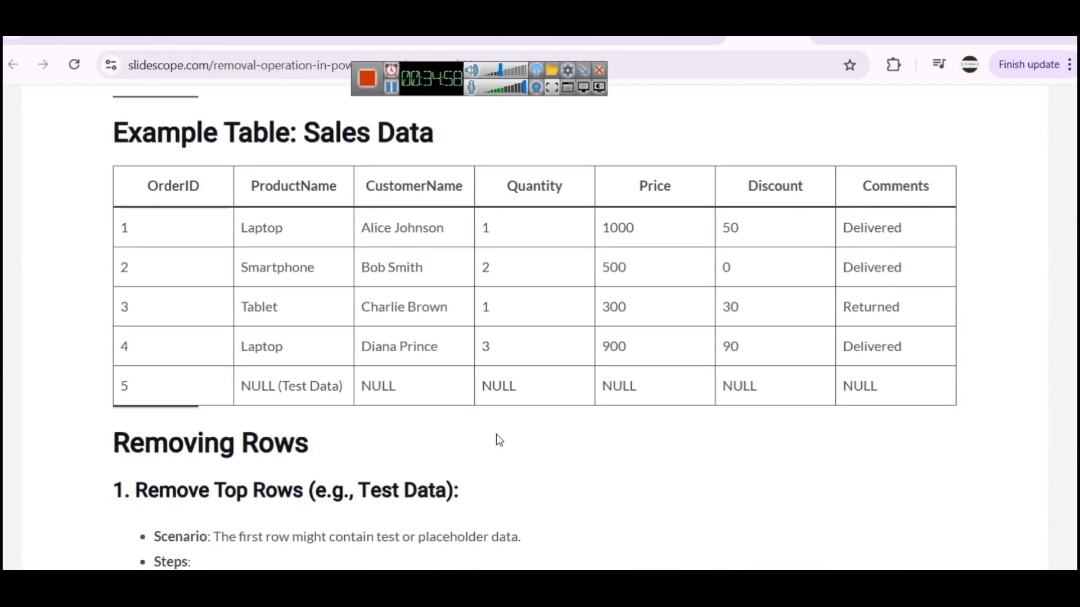
scroll(496, 441, up, 2)
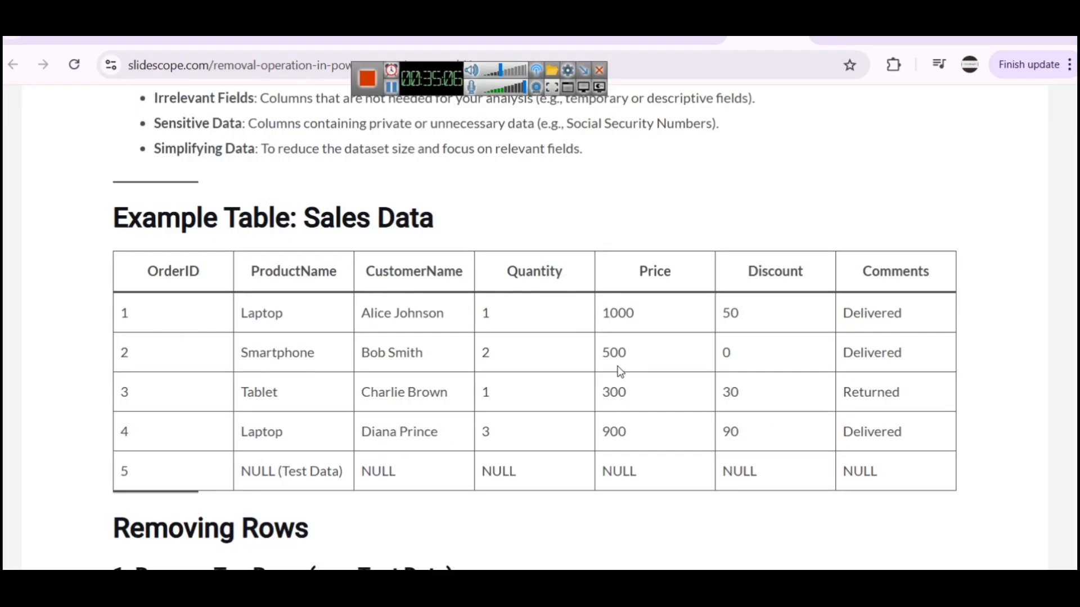
scroll(626, 374, down, 8)
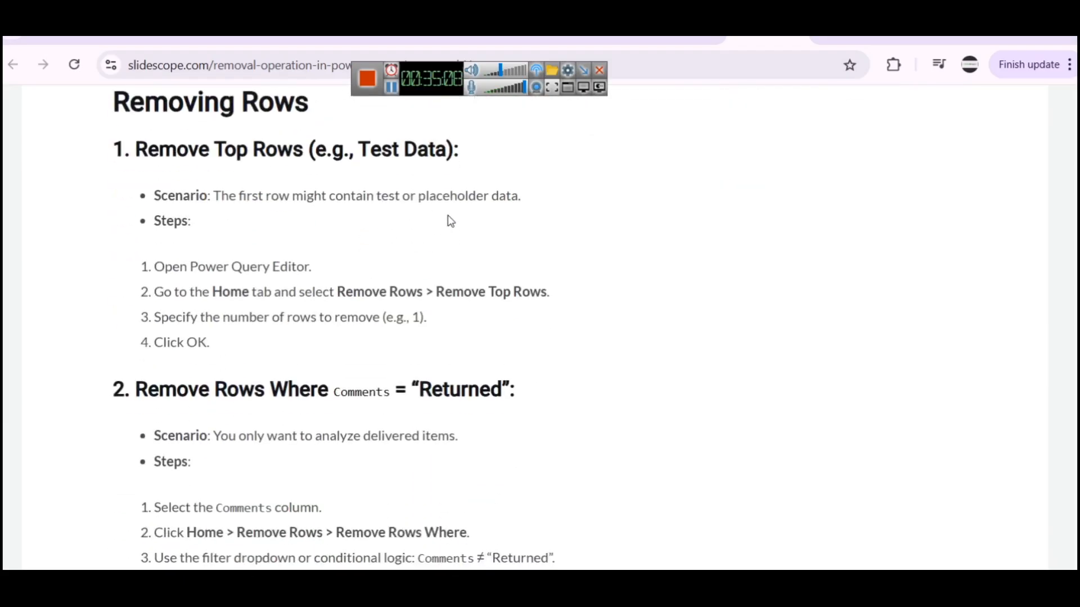
scroll(523, 235, down, 1)
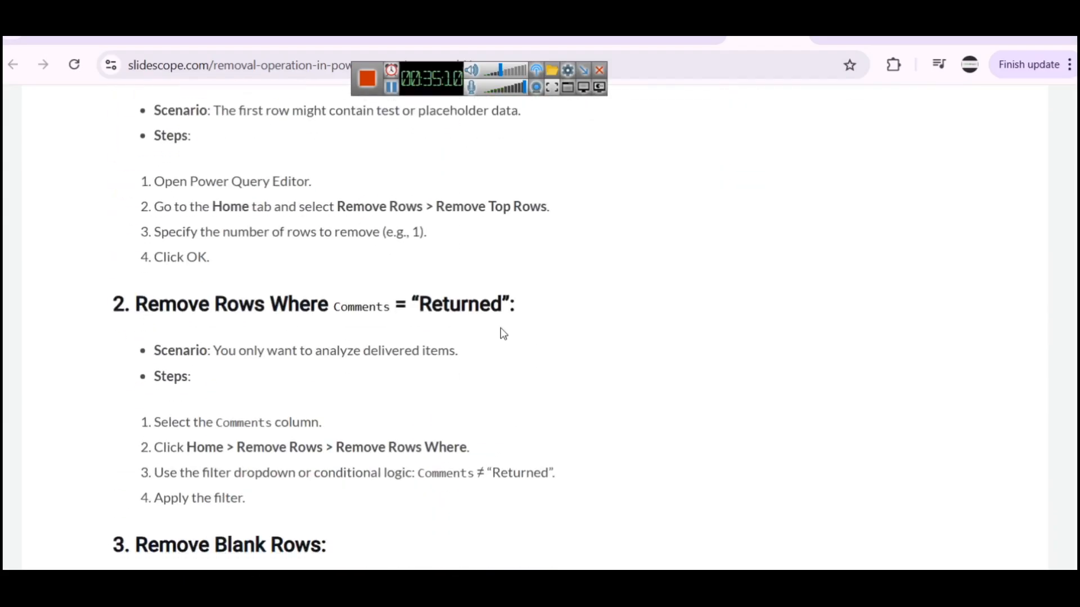
scroll(289, 281, down, 2)
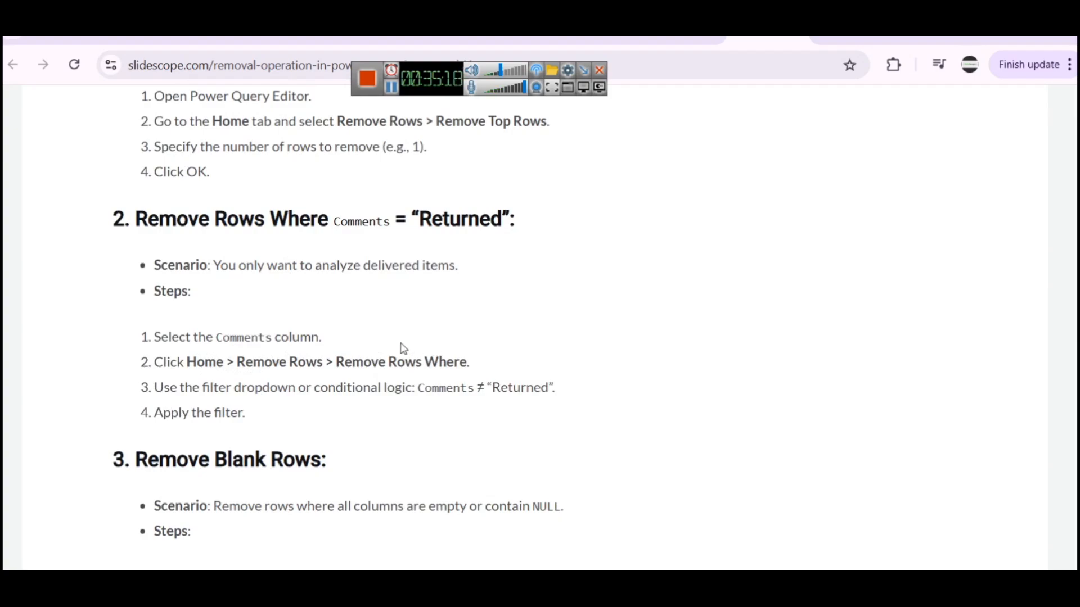
Switch to Power BI and open the Penguins table's query in the Power Query Editor
click(523, 584)
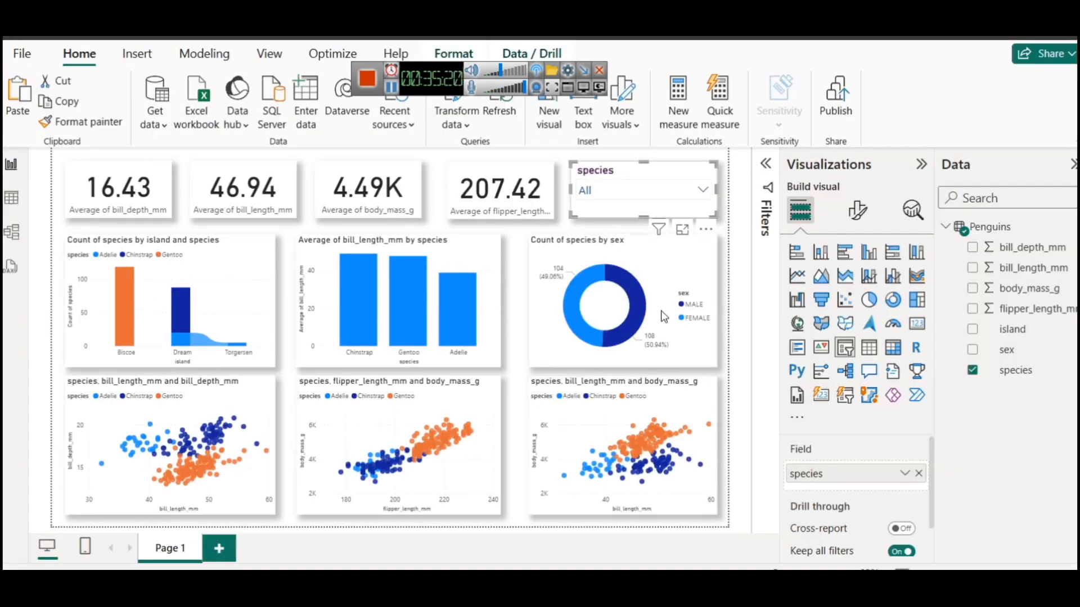
click(749, 284)
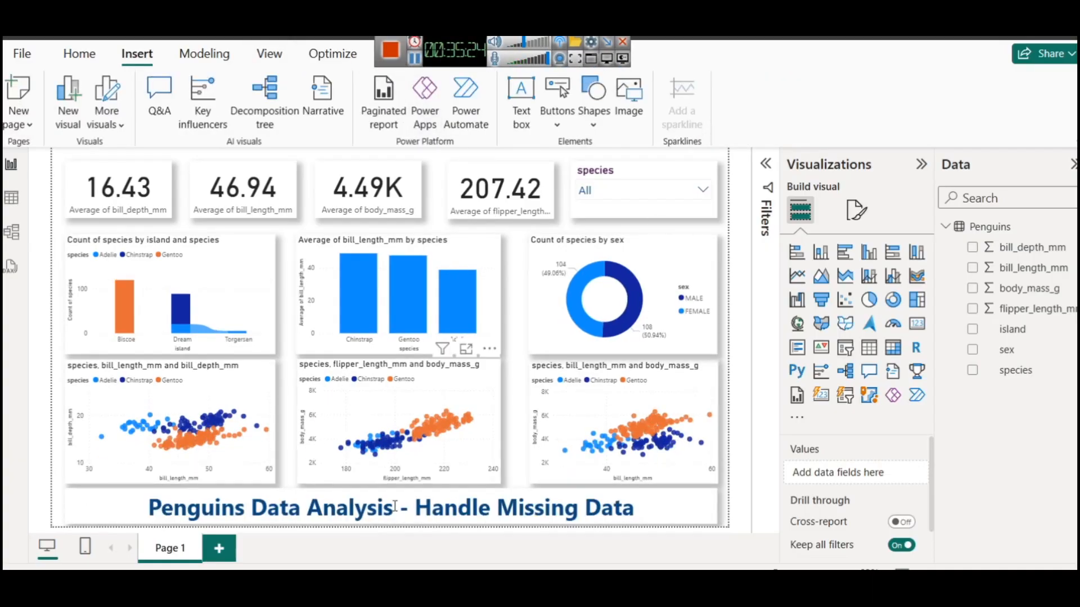
right_click(980, 226)
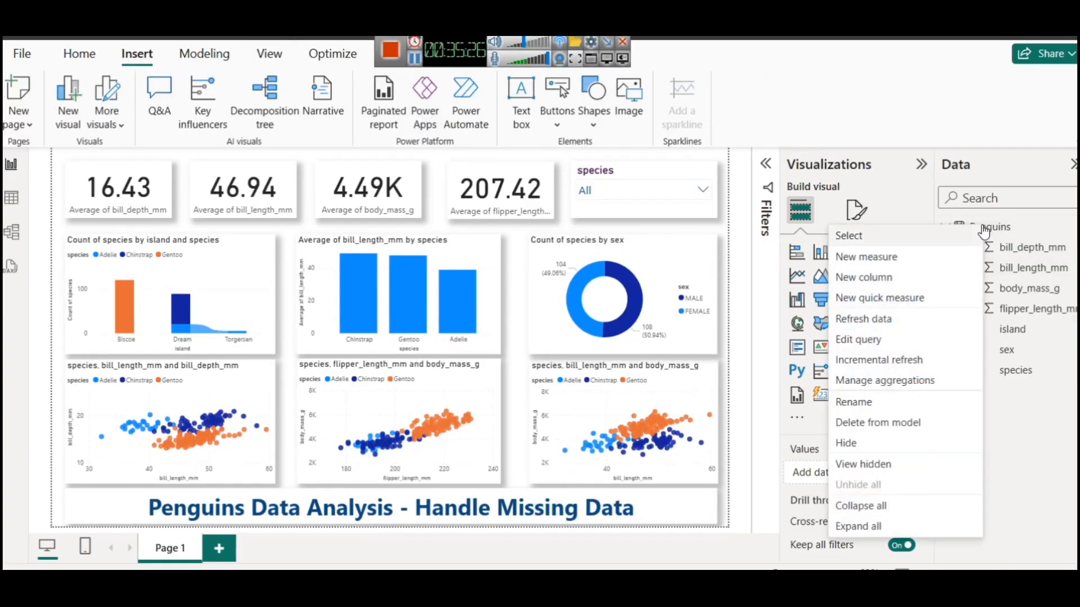
click(900, 341)
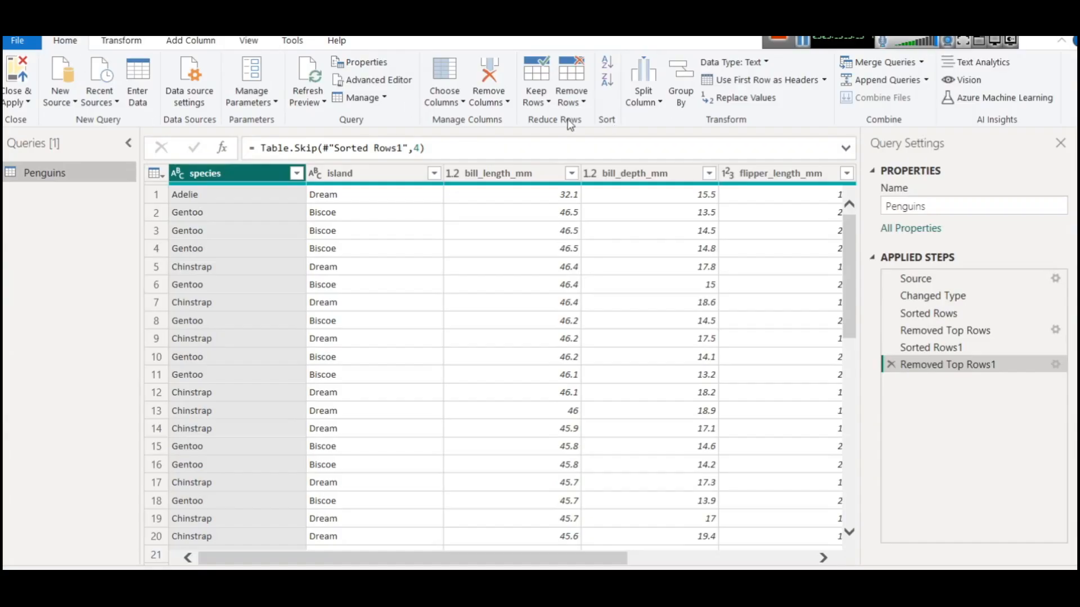
Remove duplicate rows based on the species column, and delete the resulting applied step
click(580, 105)
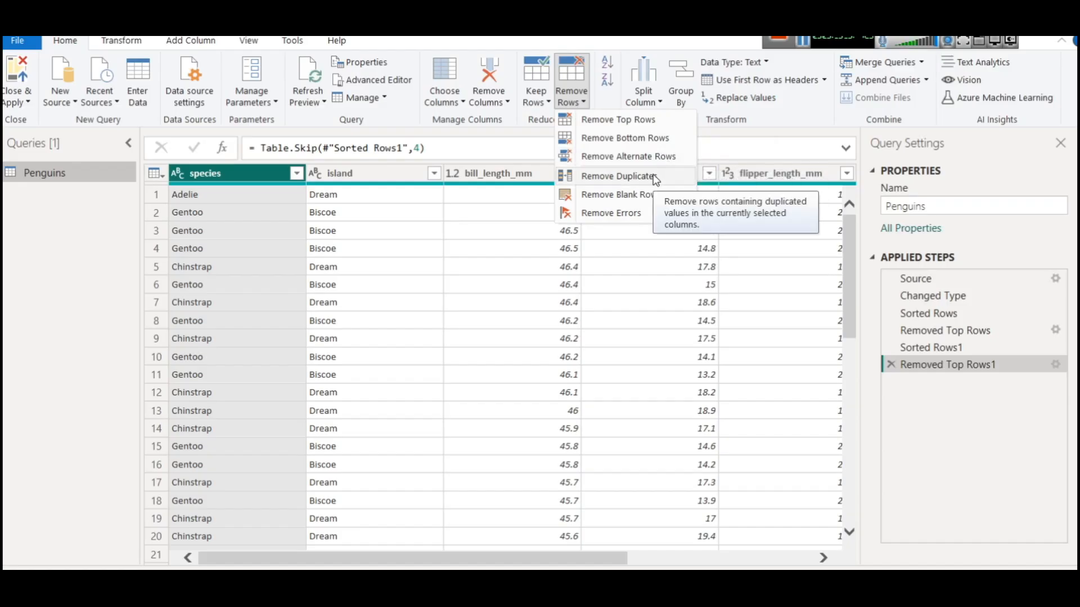
click(618, 176)
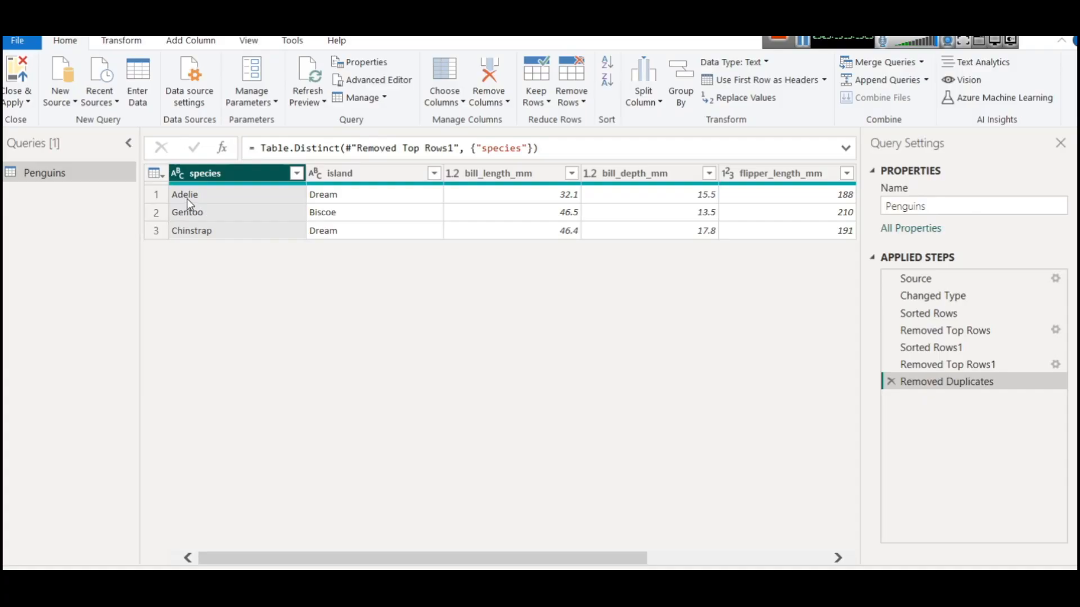
click(892, 384)
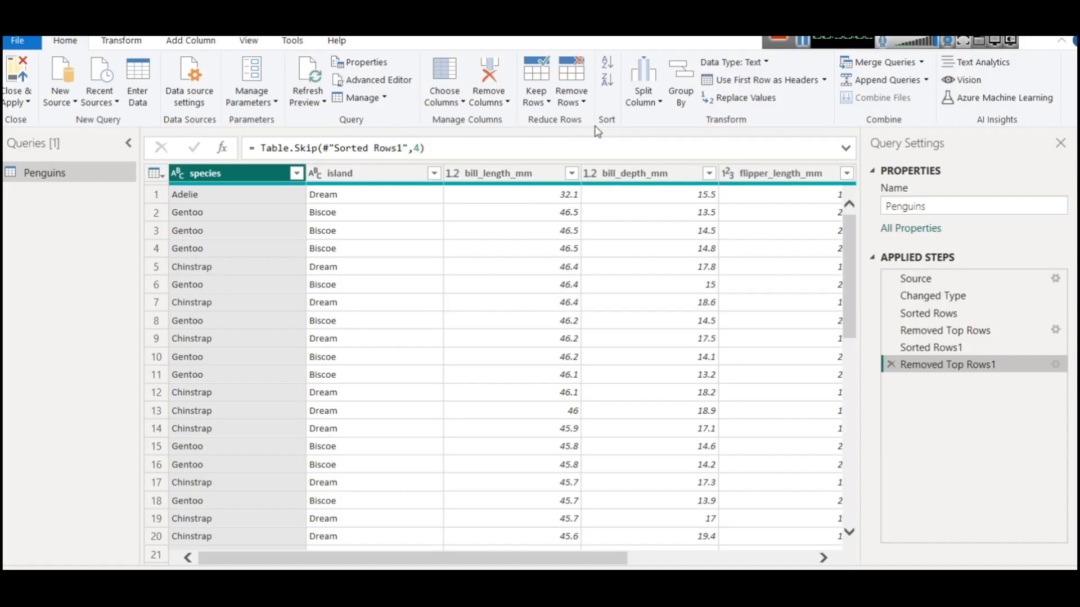
Remove the rows with errors in the species column, and delete the resulting applied step
click(577, 102)
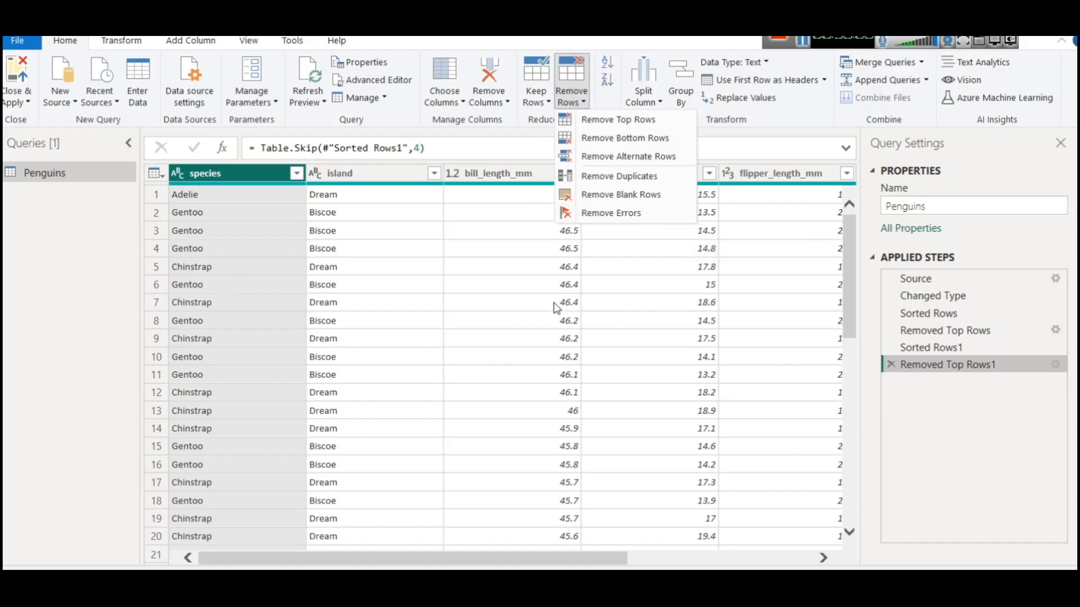
click(624, 217)
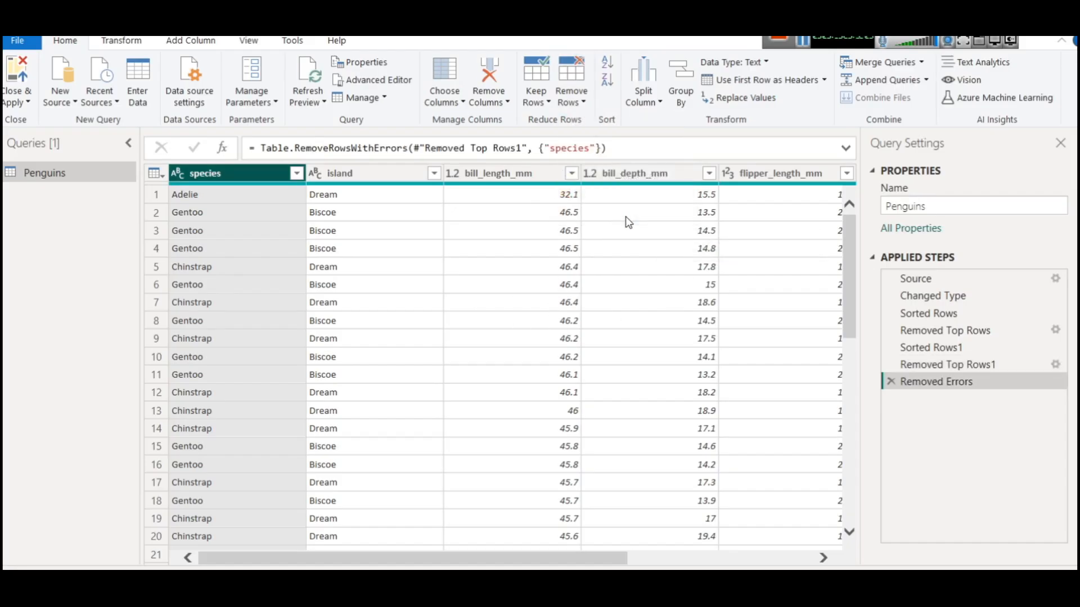
click(888, 385)
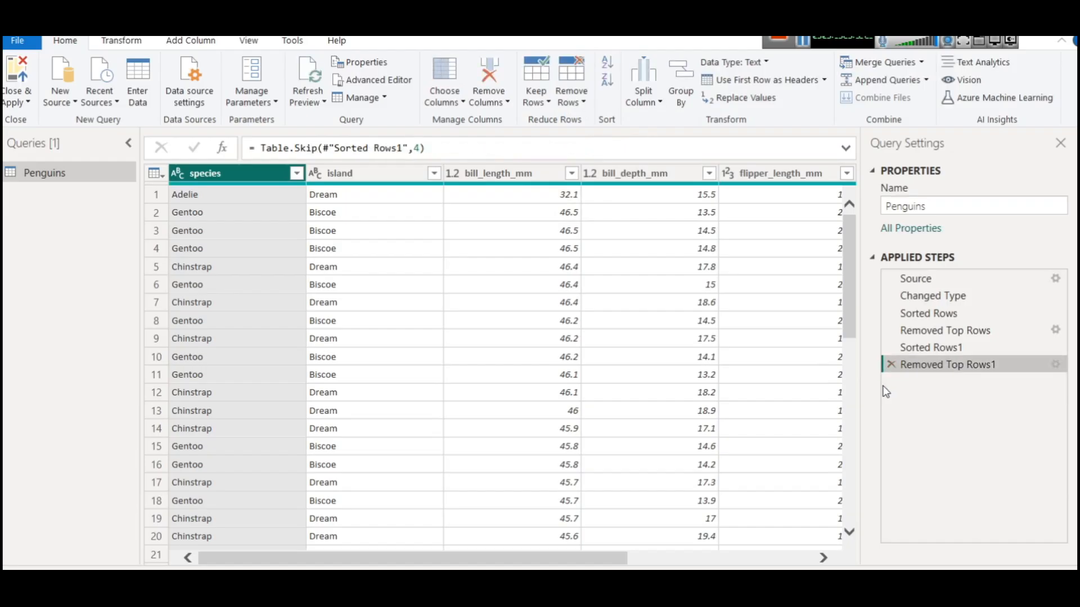
Remove the blank rows from the Penguins table, and delete the resulting applied step
click(582, 103)
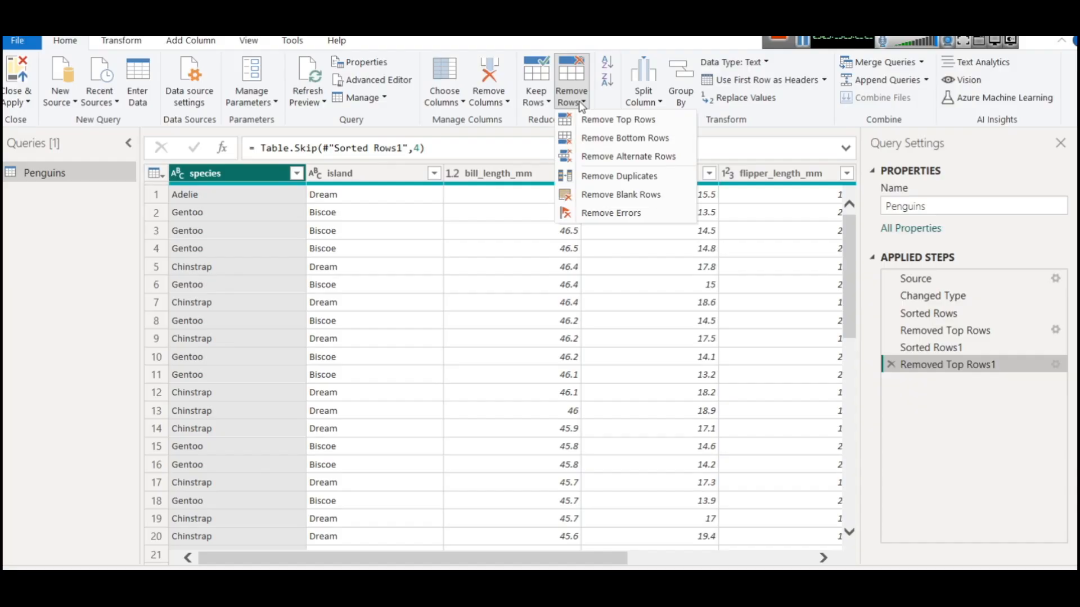
click(613, 198)
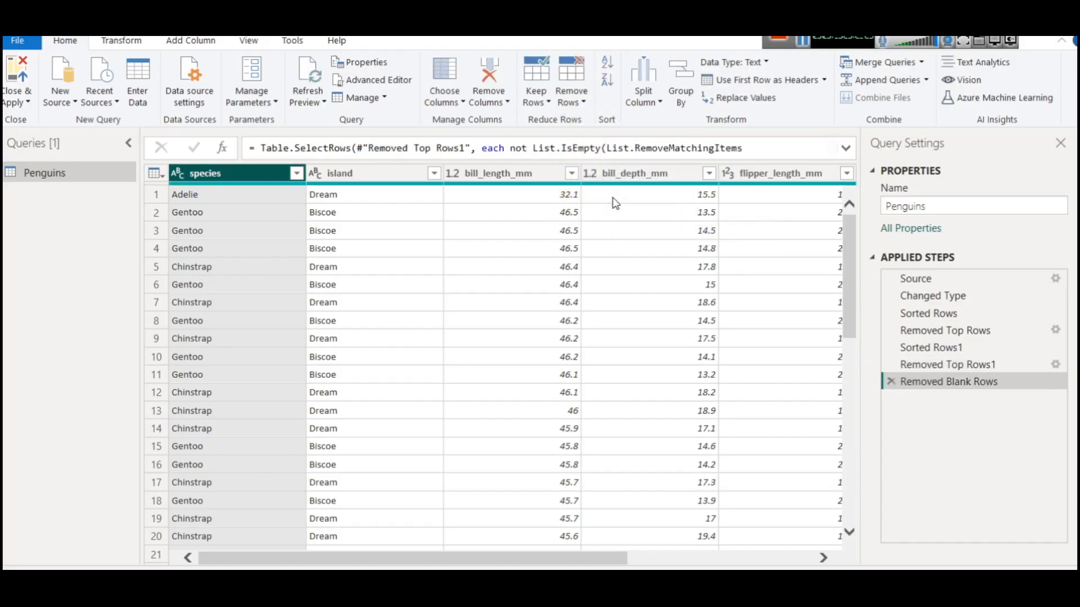
click(887, 388)
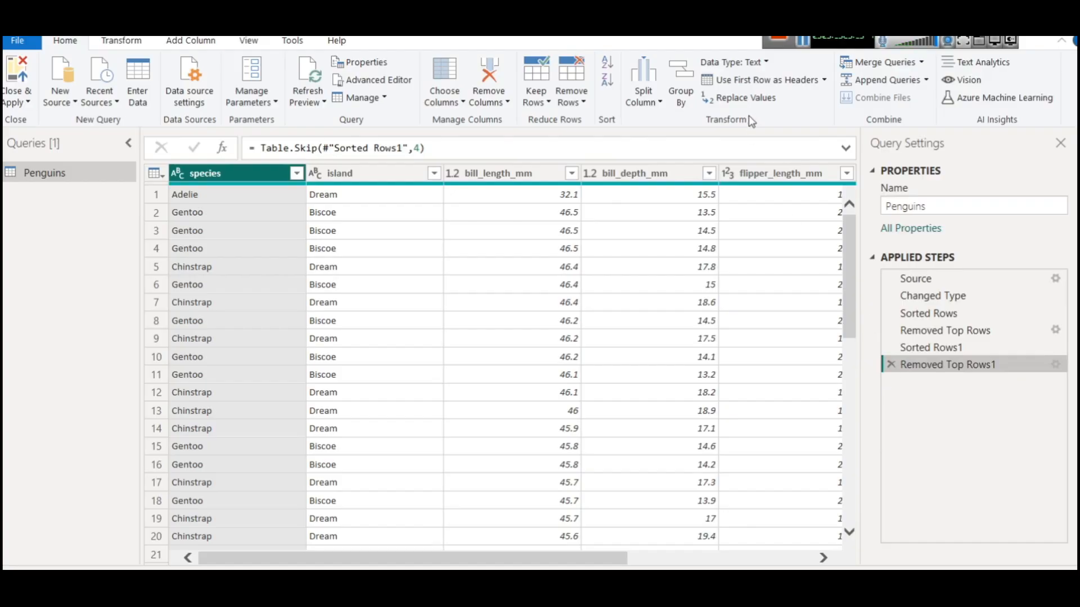
Replace the value 46.4 with 46.44 in the bill_length_mm column
click(524, 363)
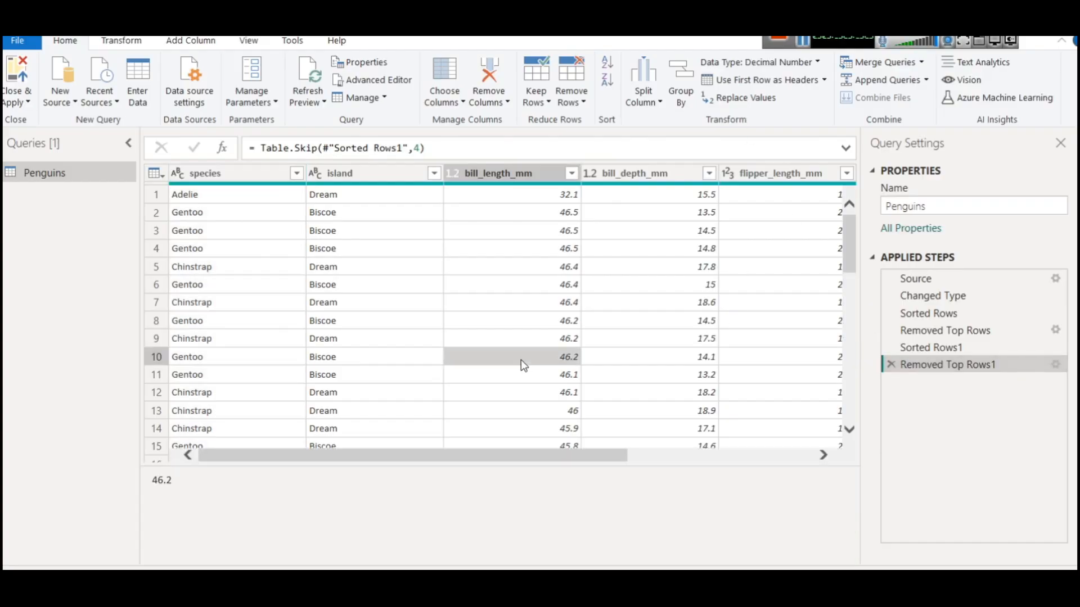
click(534, 267)
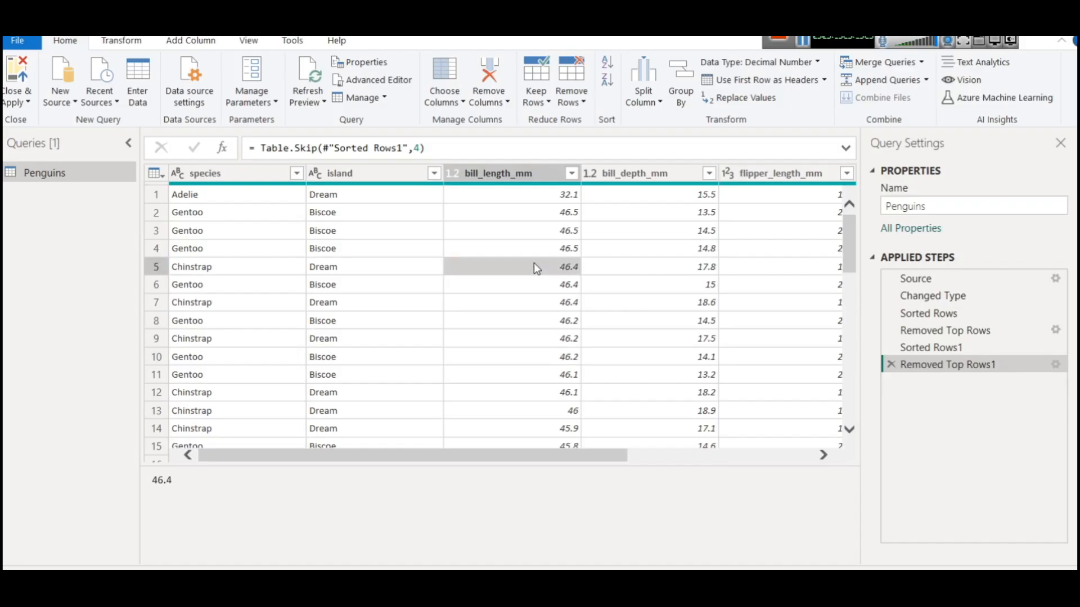
right_click(533, 263)
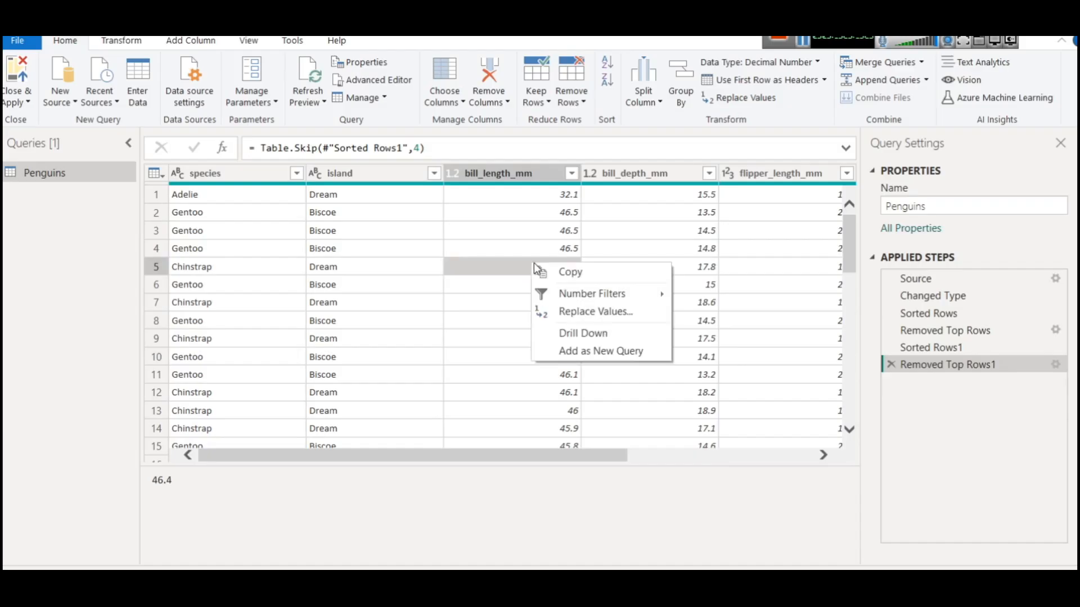
click(595, 313)
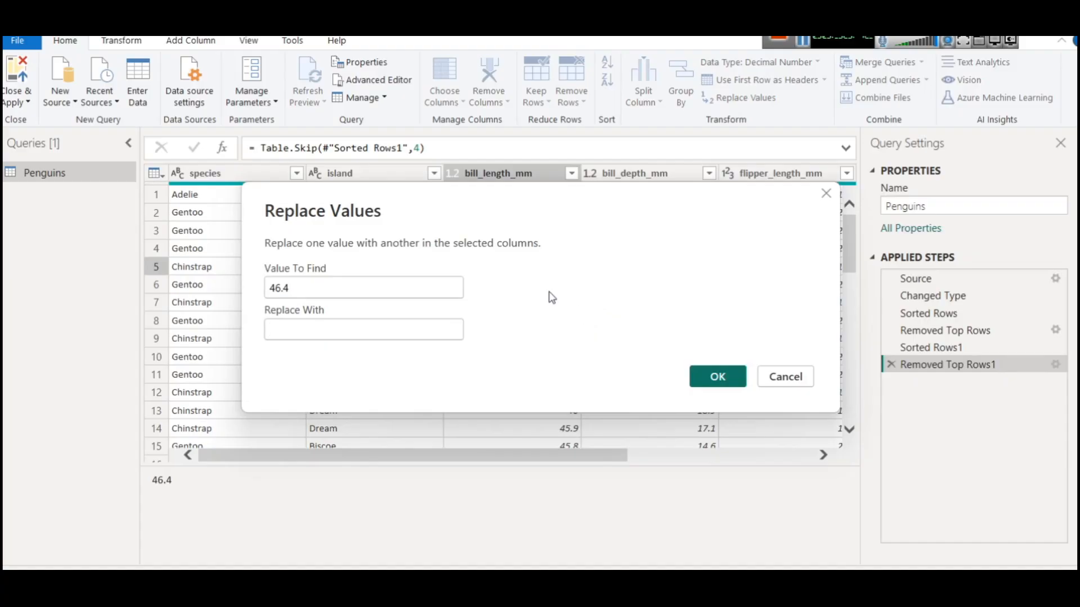
drag(442, 208, 604, 388)
click(474, 508)
text(46.44)
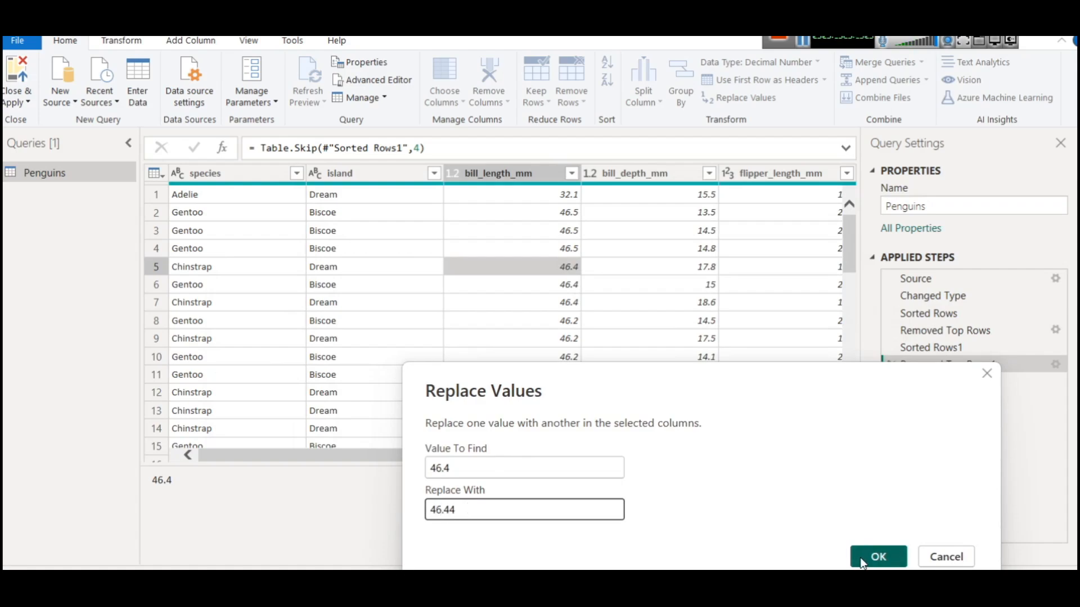
click(879, 557)
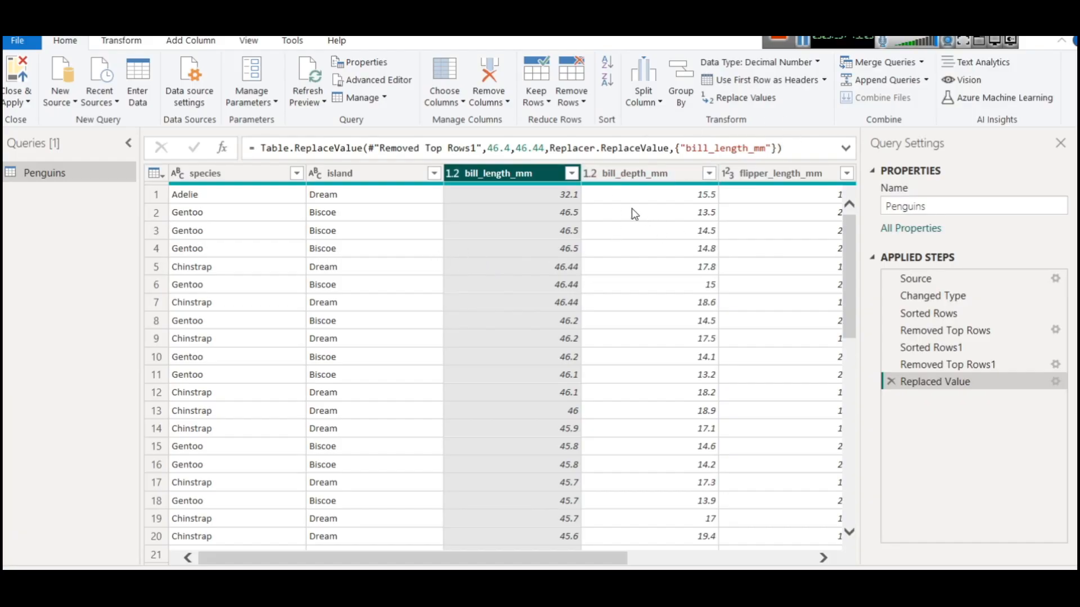
Close the Power Query Editor without applying, return to the Penguins2 report and discard the pending query changes
click(20, 103)
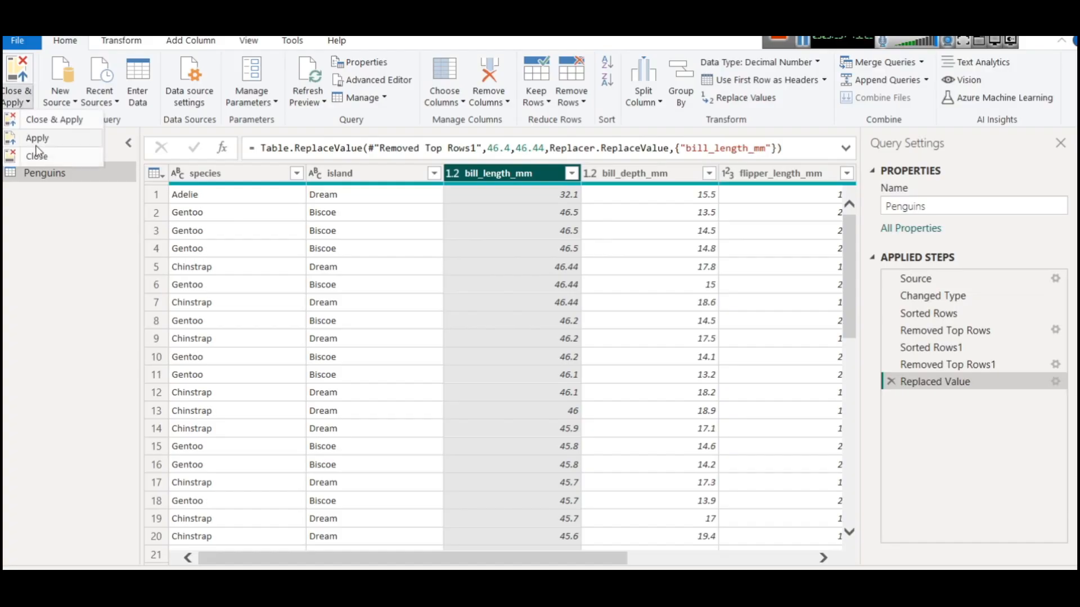
click(37, 156)
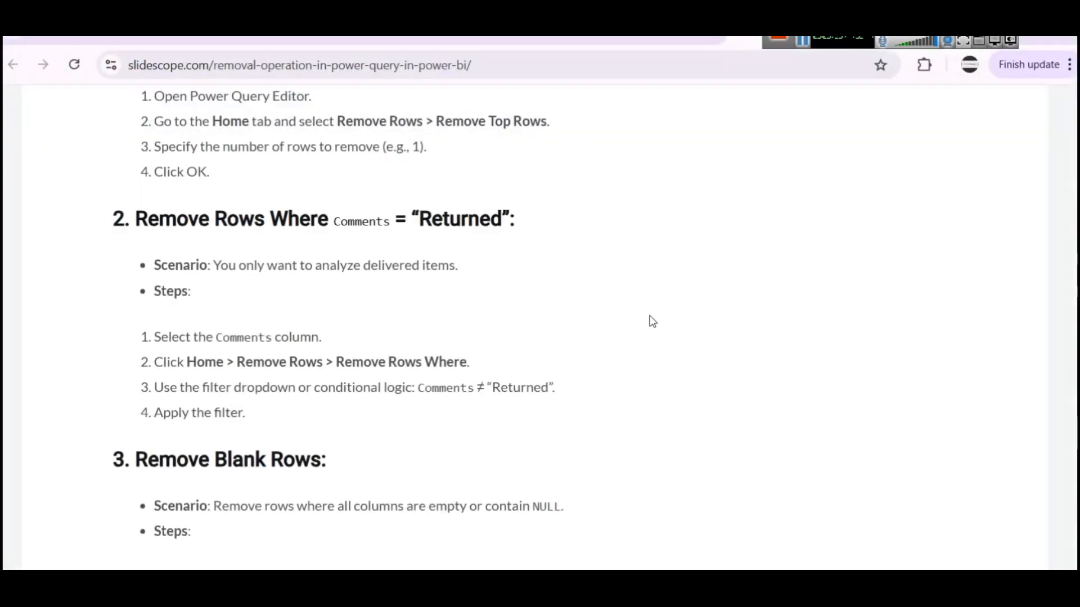
mouse_move(628, 559)
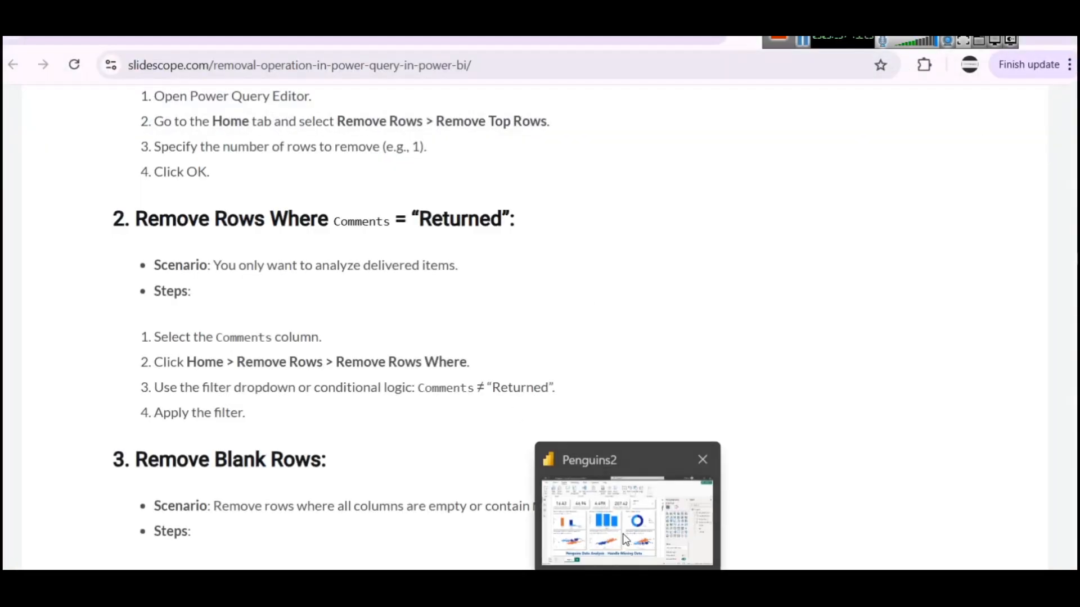
click(623, 536)
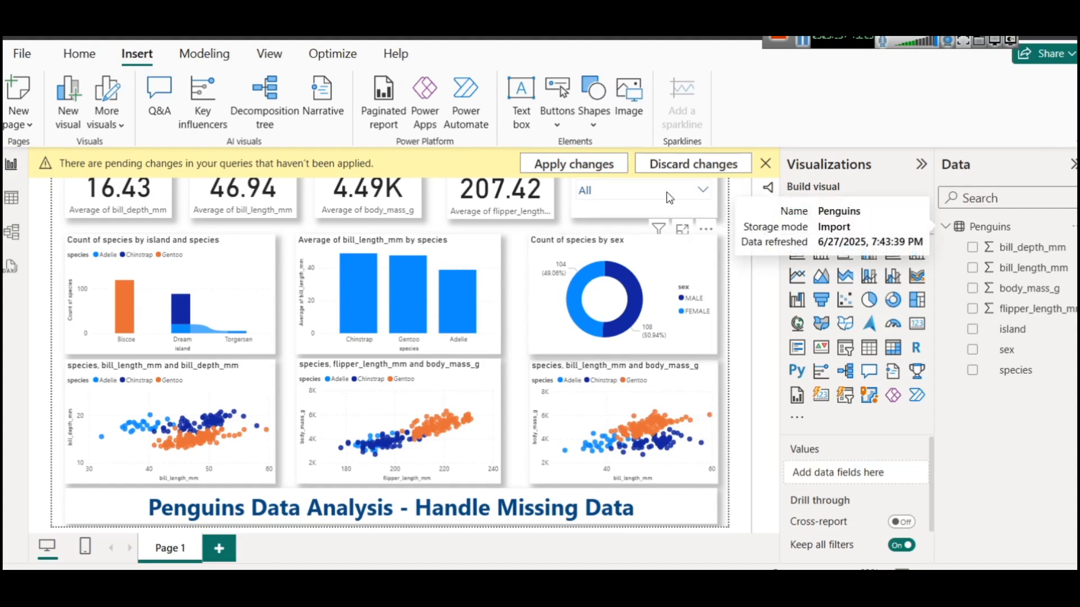
click(690, 167)
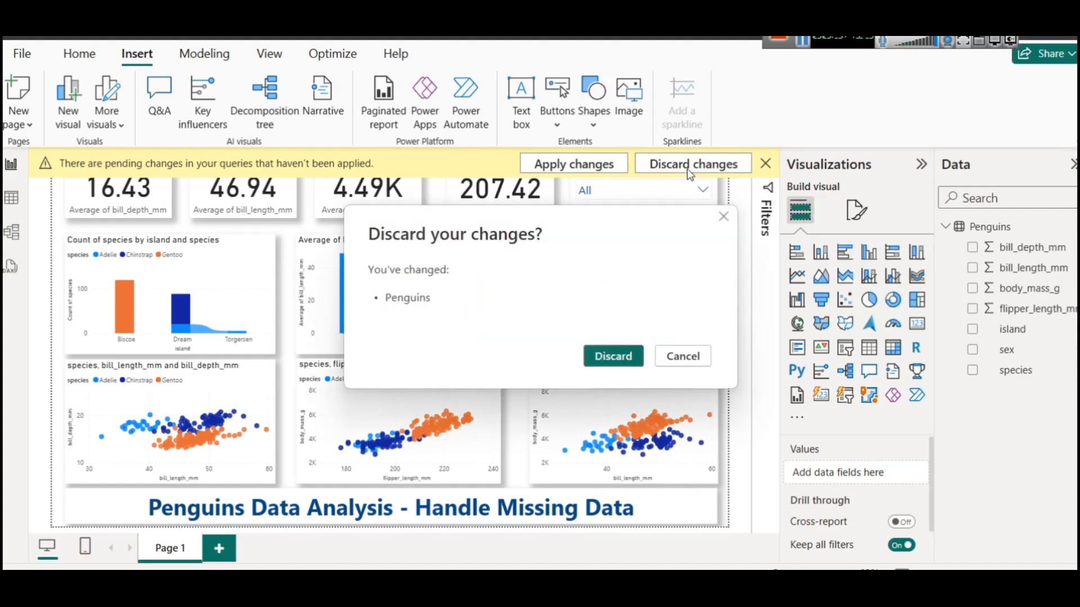
click(627, 359)
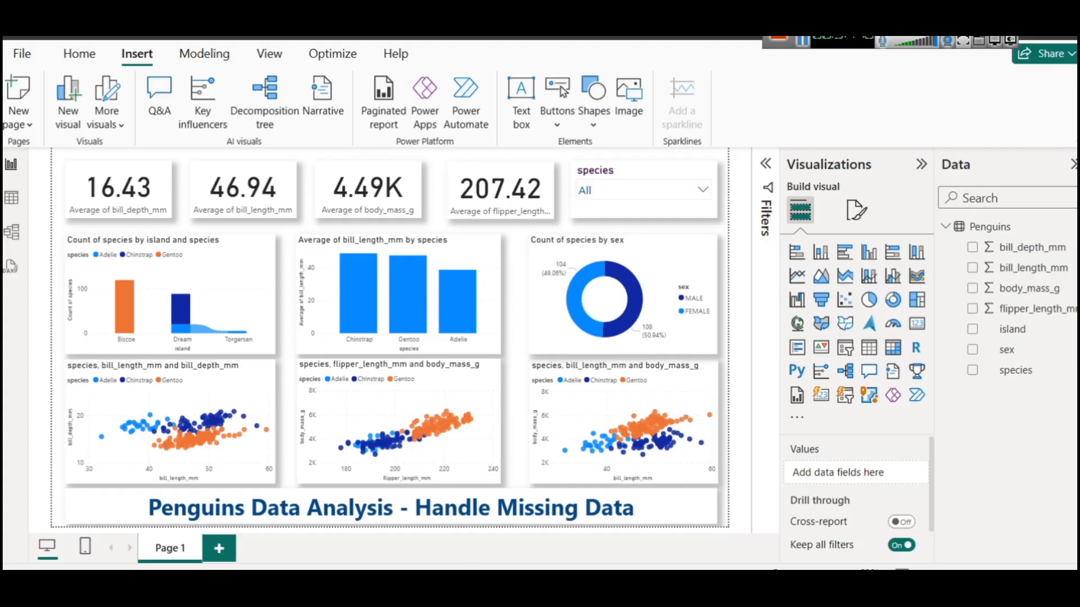
Switch to the slidescope.com article in Chrome and read the scenarios for removing irrelevant, multiple and other columns
click(420, 520)
scroll(283, 320, down, 4)
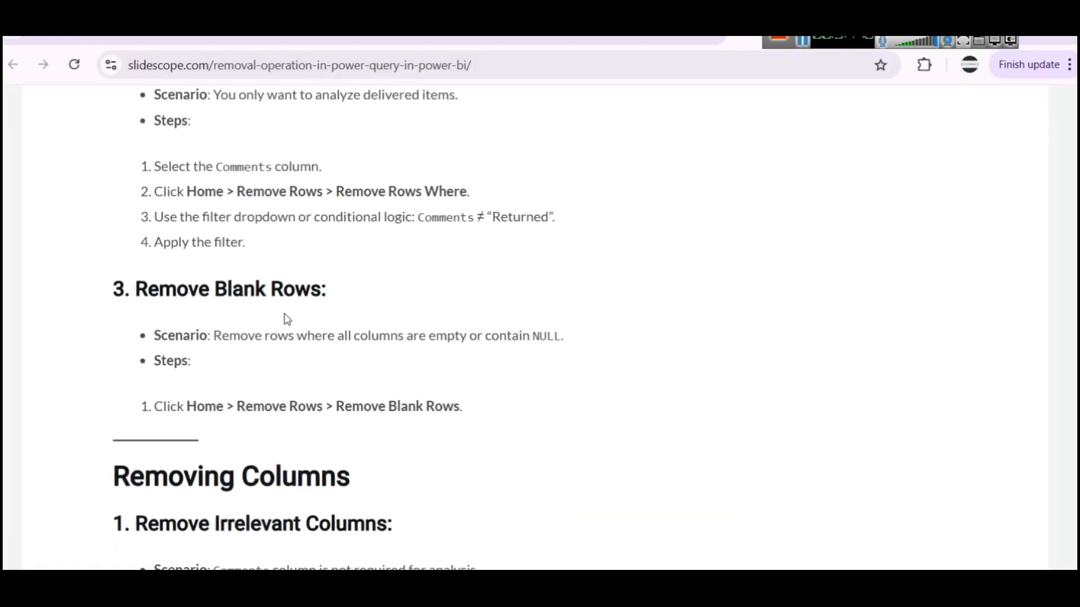
scroll(284, 315, down, 4)
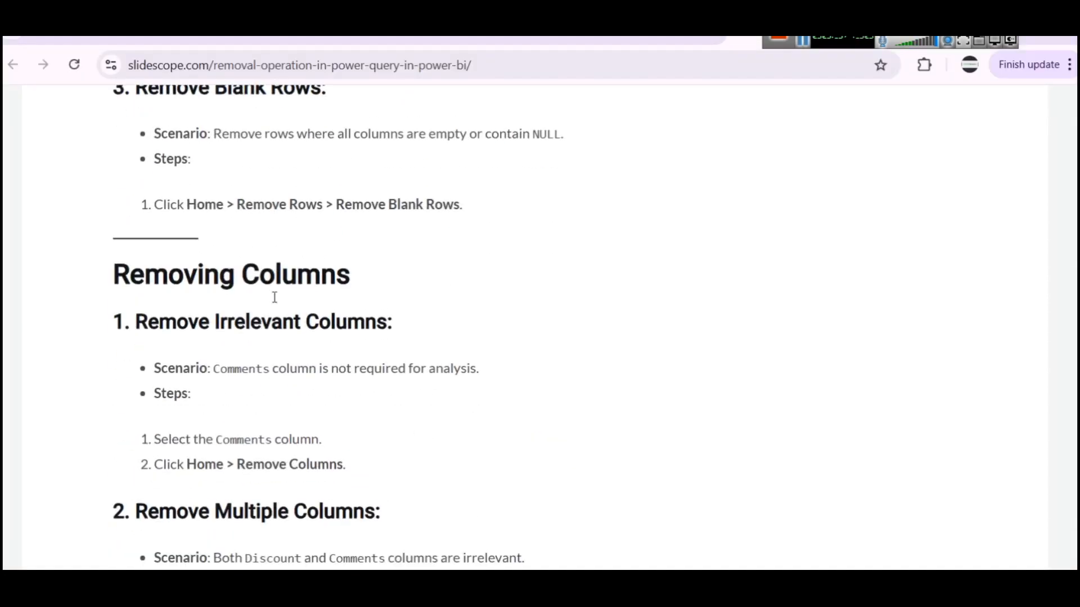
scroll(251, 290, down, 4)
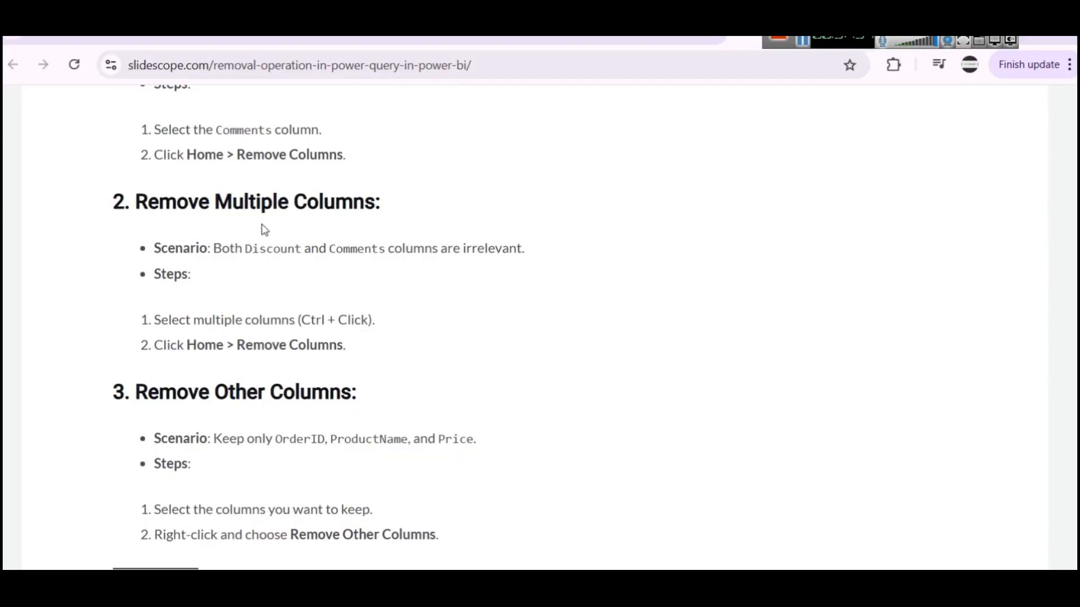
drag(302, 319, 487, 325)
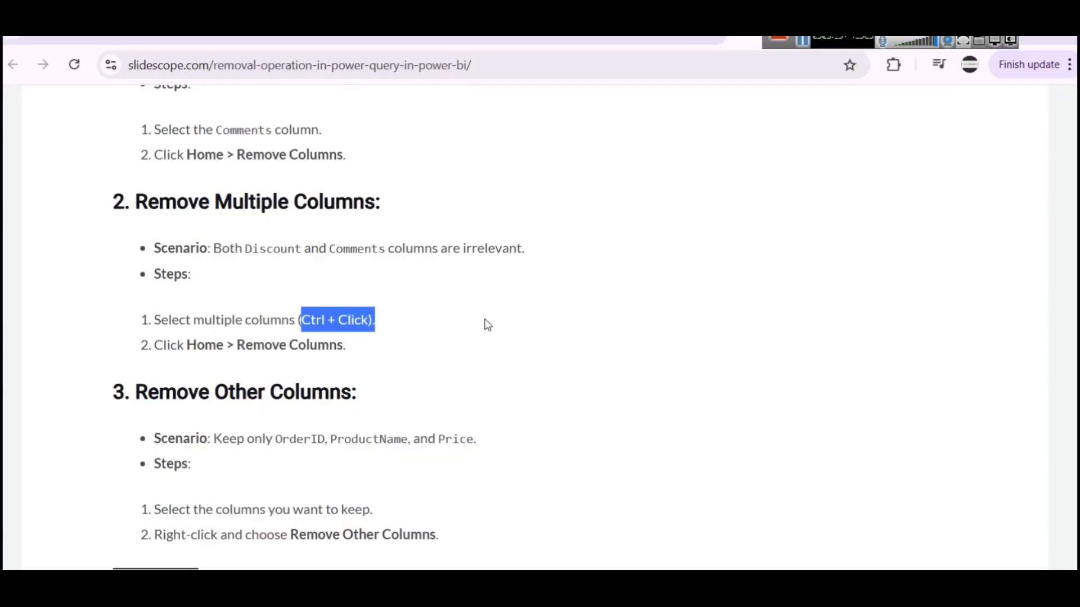
Compare the article's example sales table with its final cleaned table, read the teaching tips, and return to the Power BI report
scroll(403, 282, down, 5)
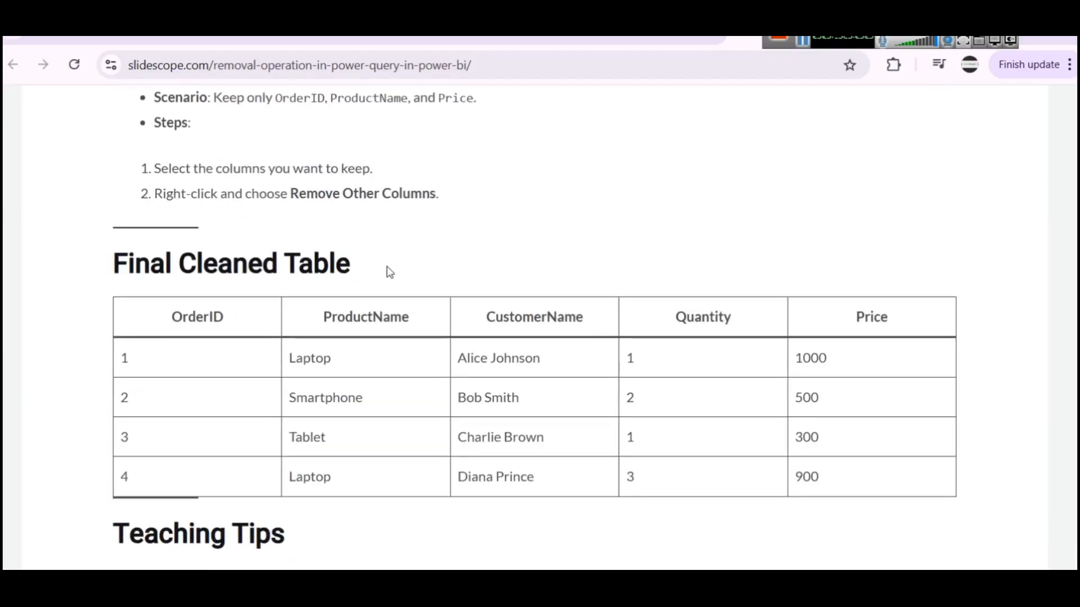
scroll(387, 271, up, 1)
scroll(384, 272, down, 2)
scroll(411, 277, up, 20)
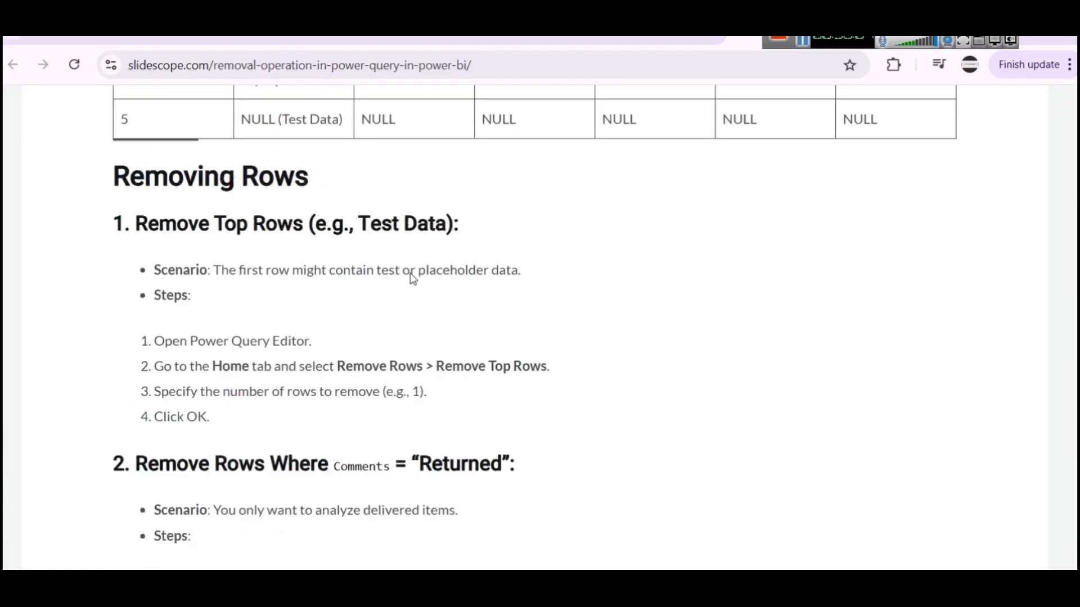
scroll(412, 278, up, 5)
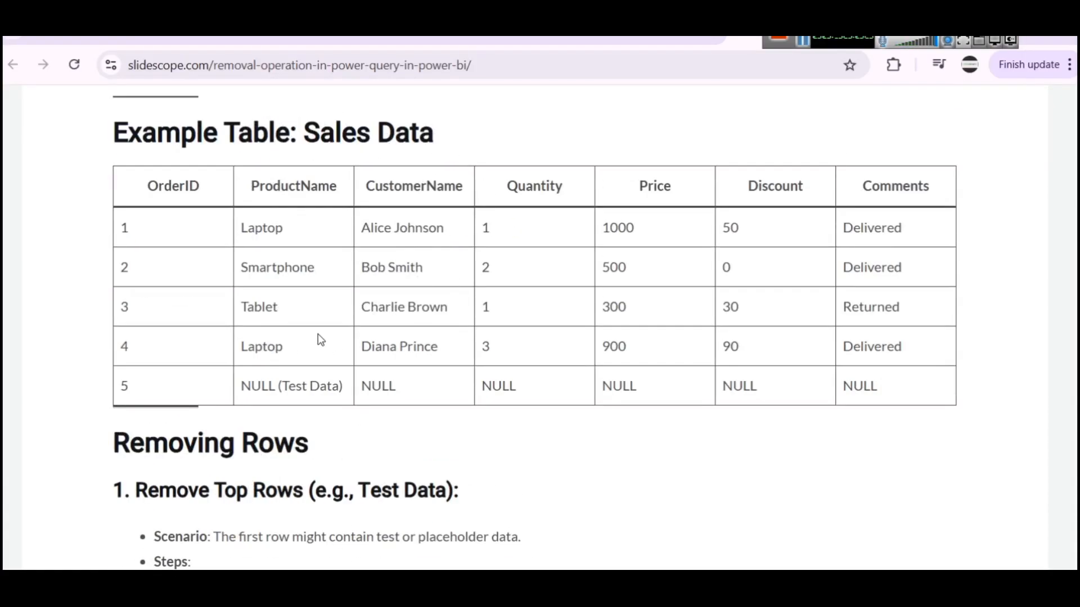
scroll(451, 343, down, 20)
scroll(444, 340, down, 7)
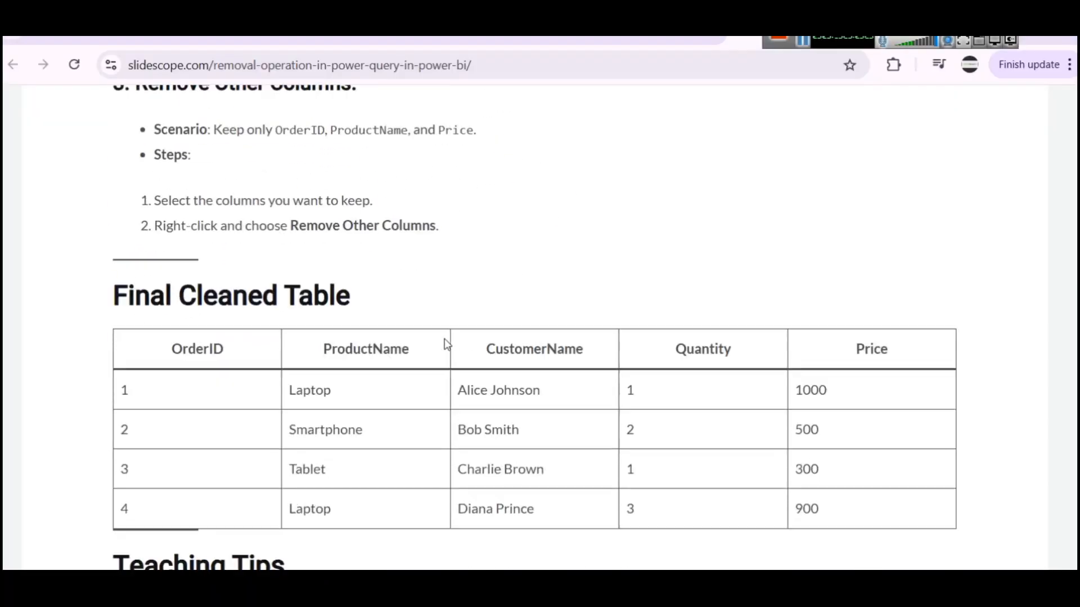
scroll(557, 332, down, 4)
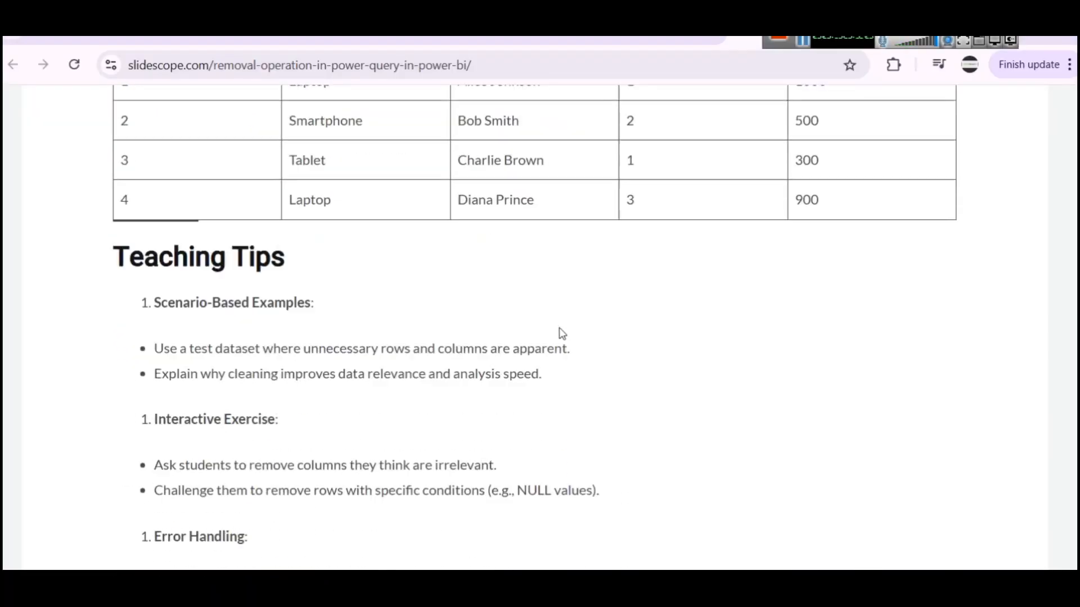
scroll(638, 284, up, 13)
key(alt+Tab)
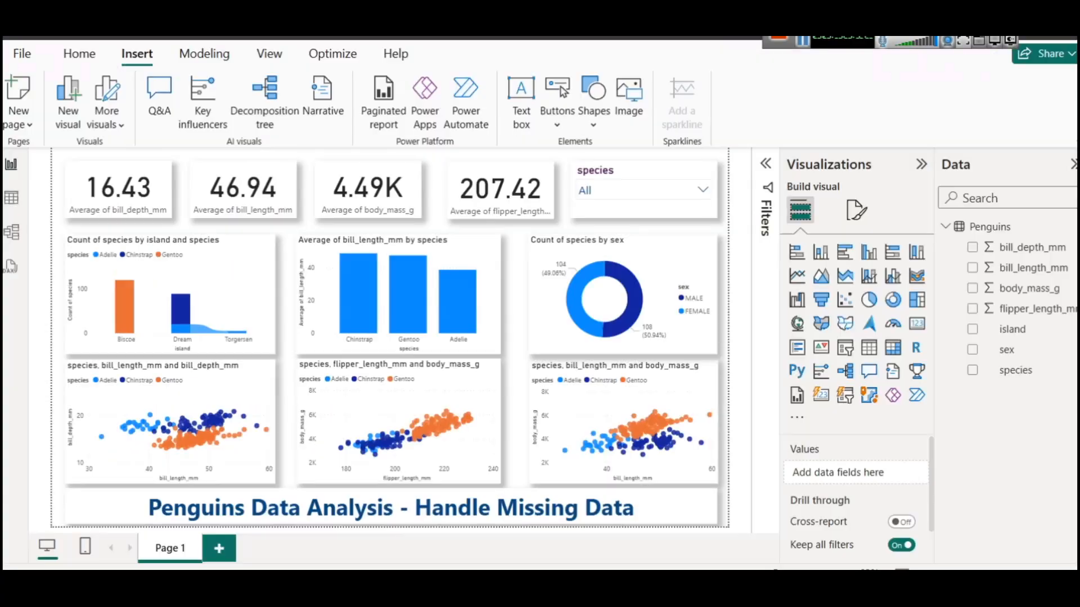